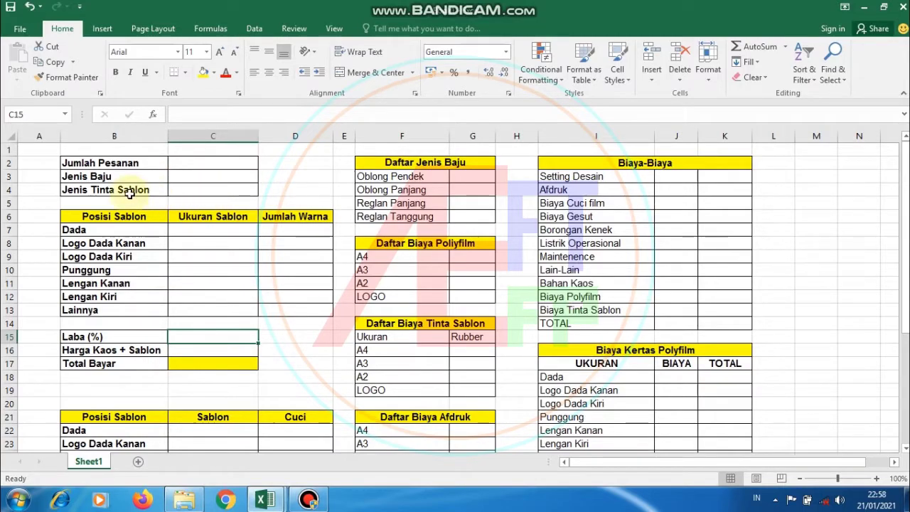
# Look over the calculator layout by selecting the whole form and cost tables, then clearing the selection
pyautogui.scroll(-5, 301, 195)
pyautogui.scroll(5, 714, 311)
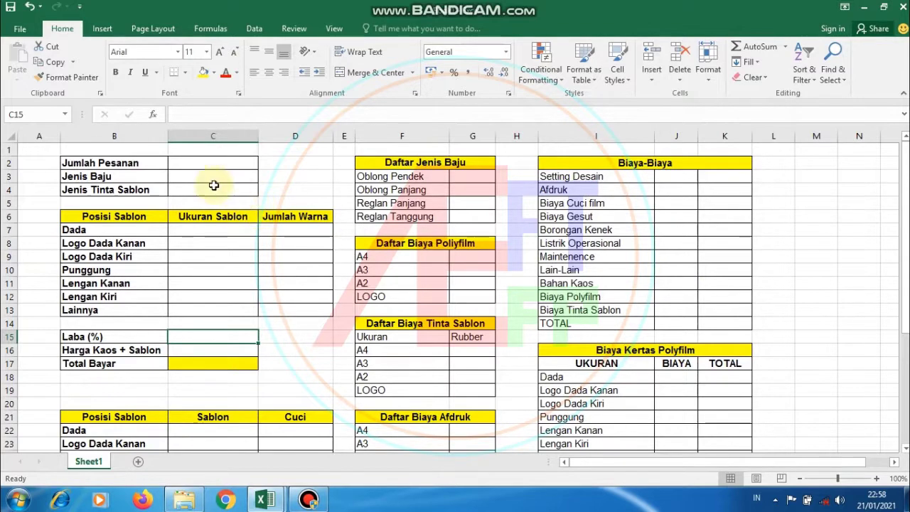
pyautogui.click(80, 165)
pyautogui.click(30, 186)
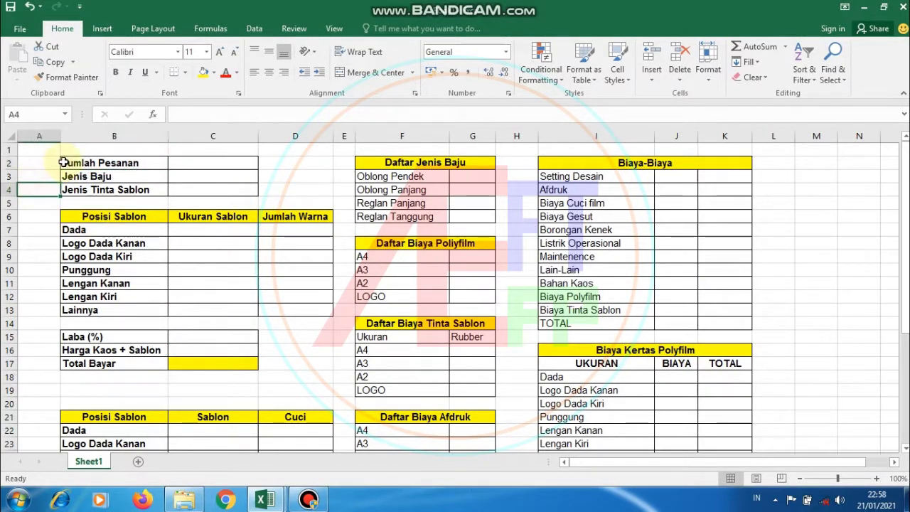
pyautogui.moveTo(78, 162)
pyautogui.mouseDown()
pyautogui.moveTo(353, 163)
pyautogui.moveTo(725, 483)
pyautogui.moveTo(707, 425)
pyautogui.mouseUp()
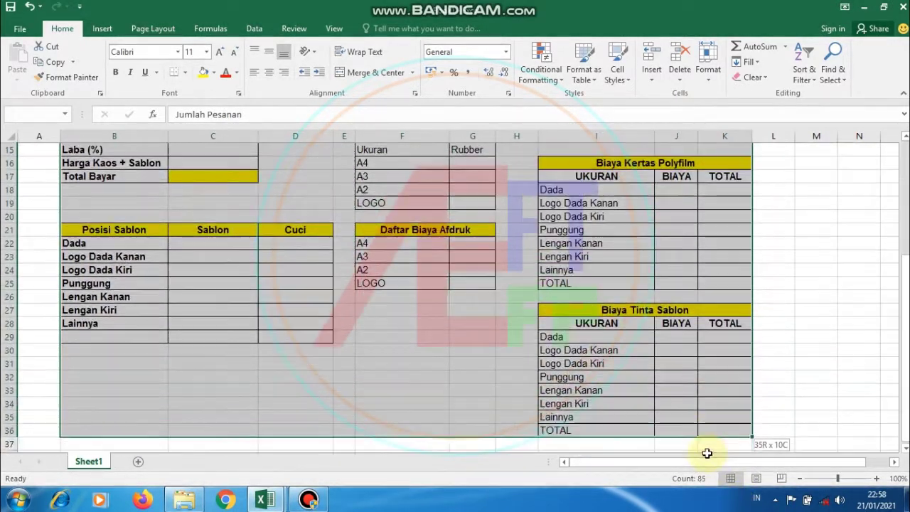
pyautogui.scroll(5, 300, 319)
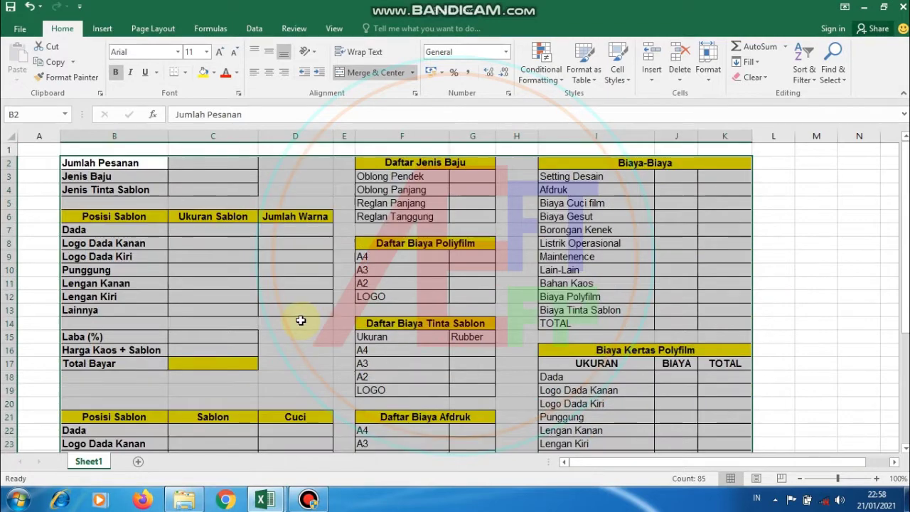
pyautogui.click(301, 181)
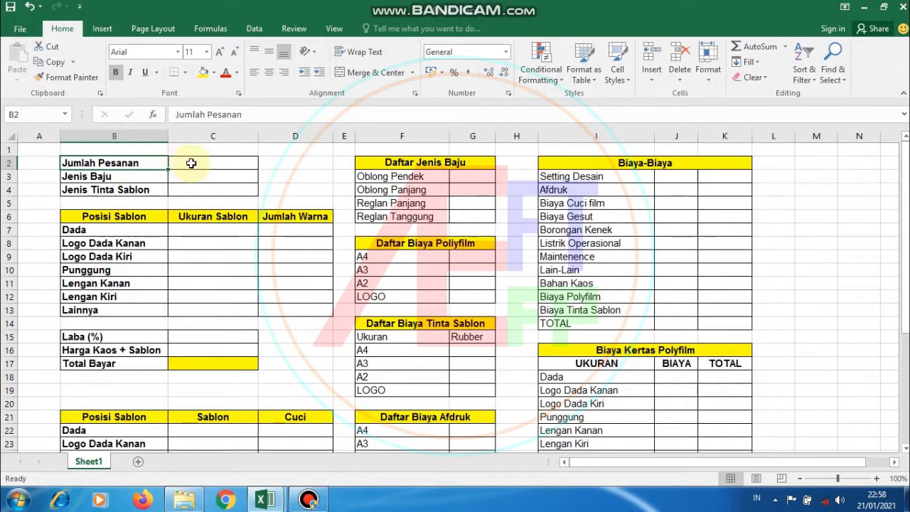
# Enter 1 as Jumlah Pesanan in C2 and look over the Daftar Jenis Baju list and prices
pyautogui.click(190, 163)
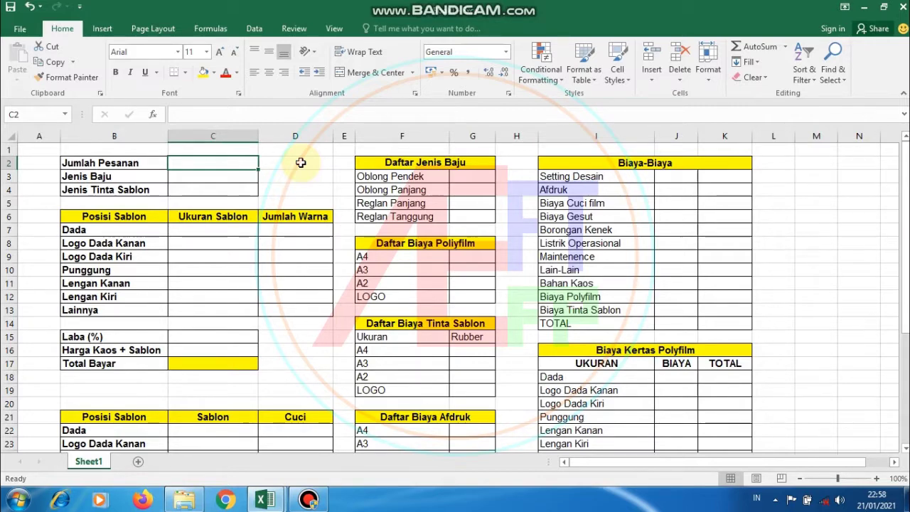
pyautogui.write('1')
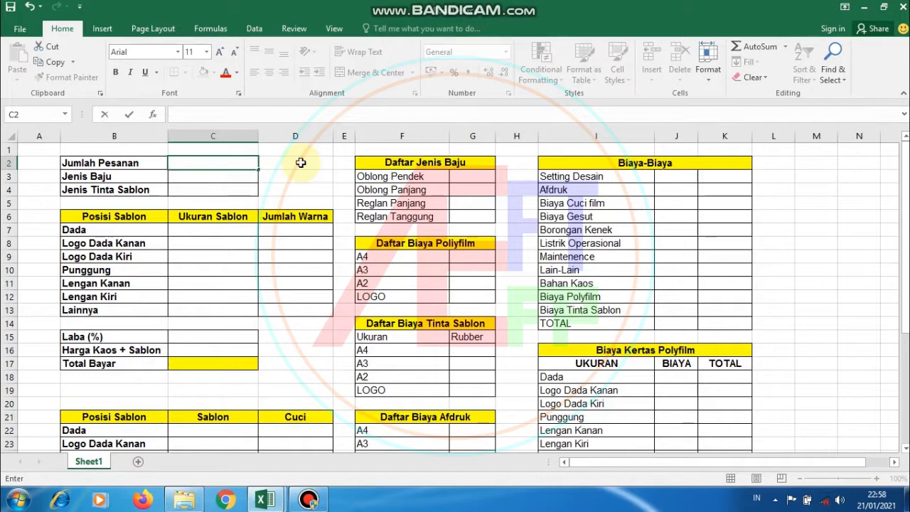
pyautogui.click(240, 175)
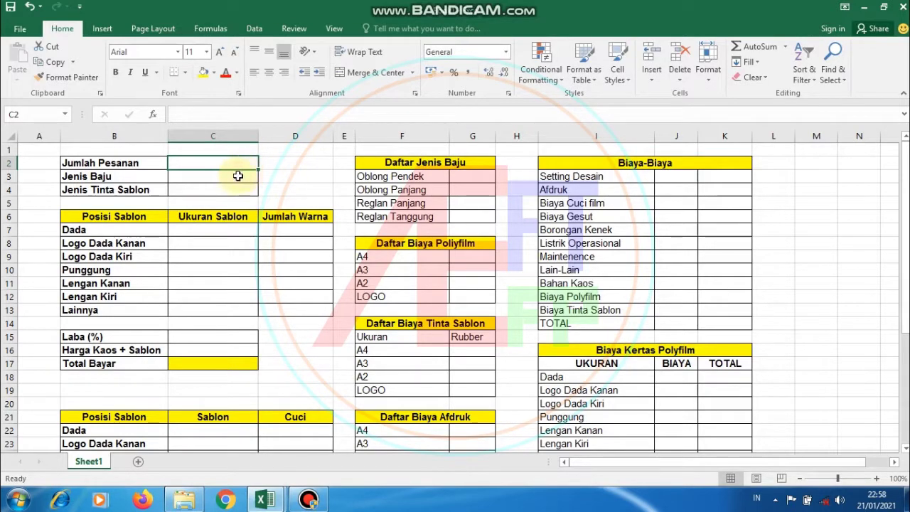
pyautogui.moveTo(372, 176); pyautogui.dragTo(403, 222)
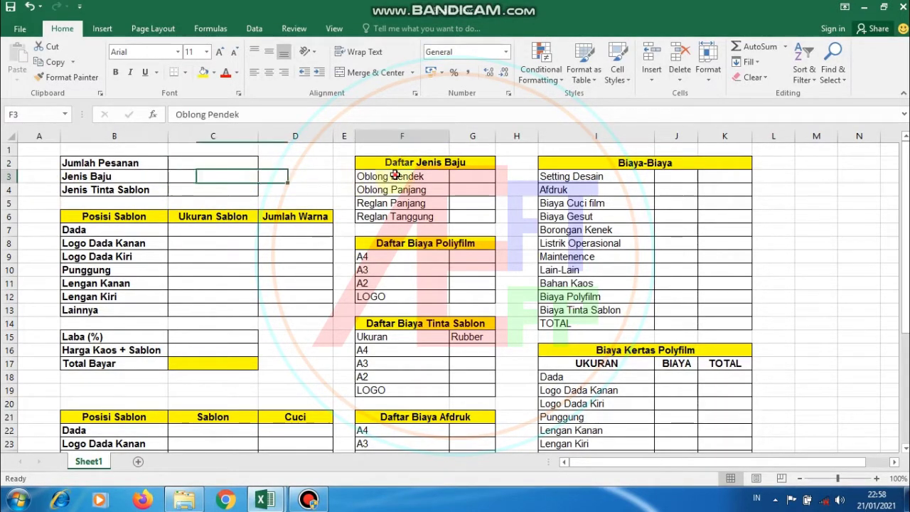
pyautogui.click(474, 175)
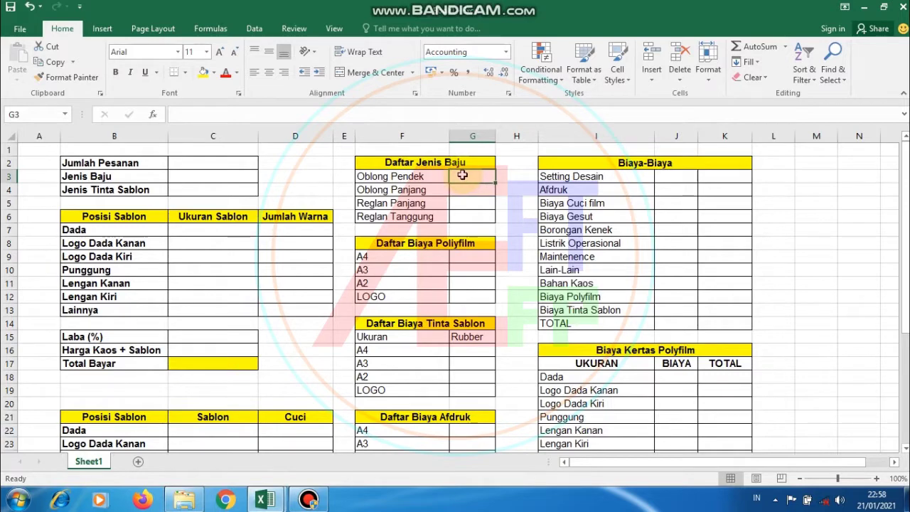
pyautogui.moveTo(462, 176); pyautogui.dragTo(469, 187)
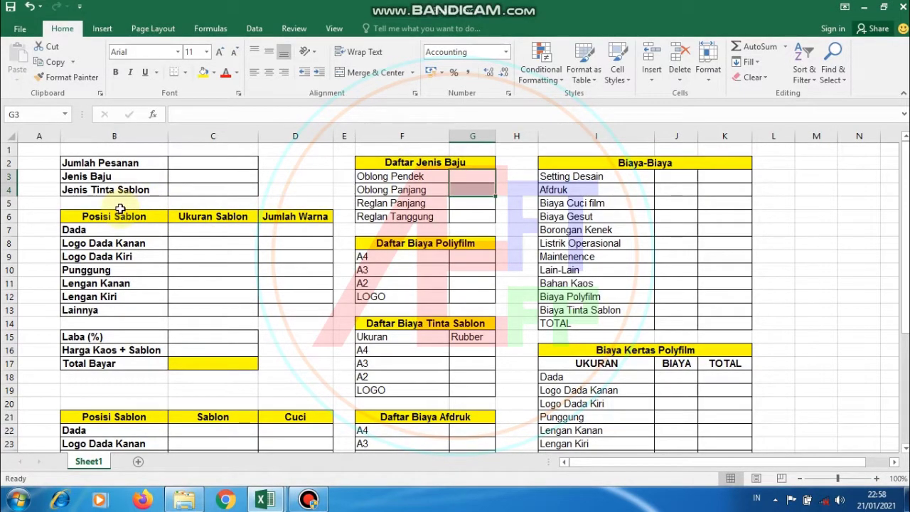
# Review the shirt type, ink type and print position inputs of the form
pyautogui.moveTo(145, 189); pyautogui.dragTo(220, 183)
pyautogui.click(92, 230)
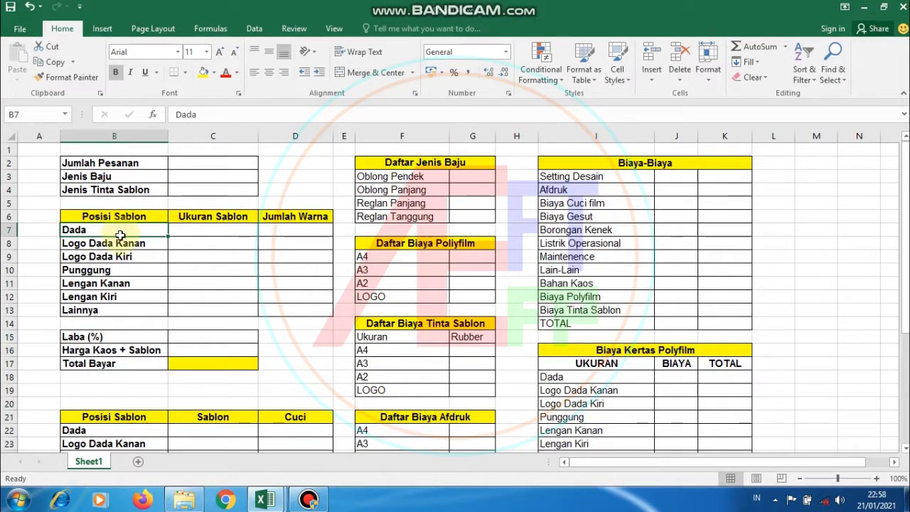
pyautogui.moveTo(120, 229); pyautogui.dragTo(120, 246)
pyautogui.click(166, 195)
pyautogui.moveTo(165, 195); pyautogui.dragTo(218, 186)
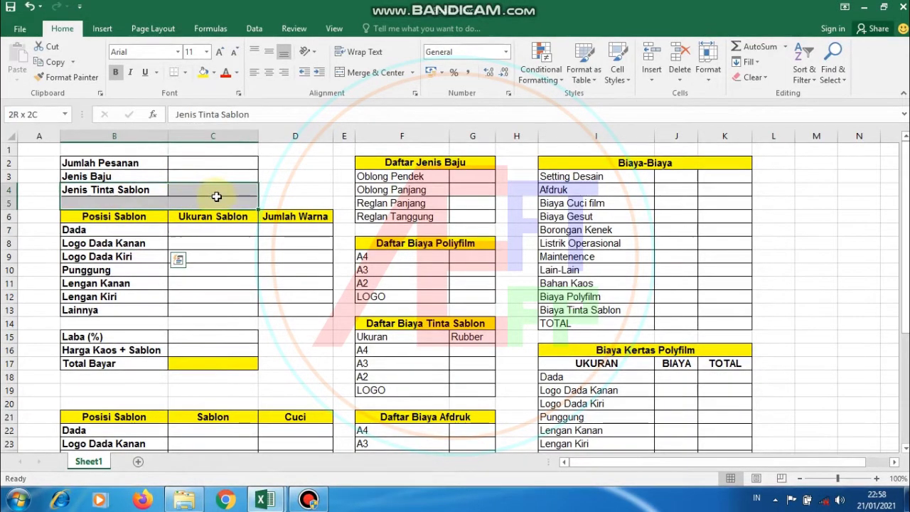
pyautogui.click(220, 186)
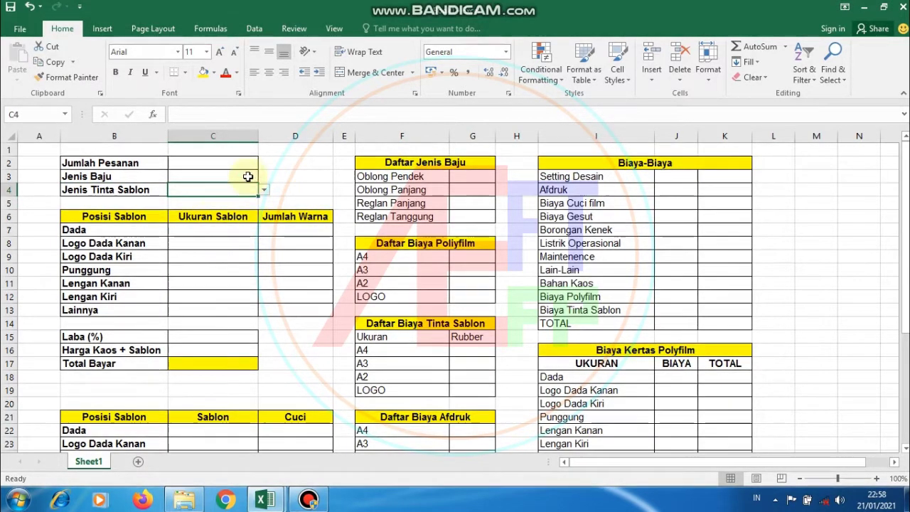
# Start an entry in the cell beside Rubber, then erase it, leaving H15 empty
pyautogui.click(471, 338)
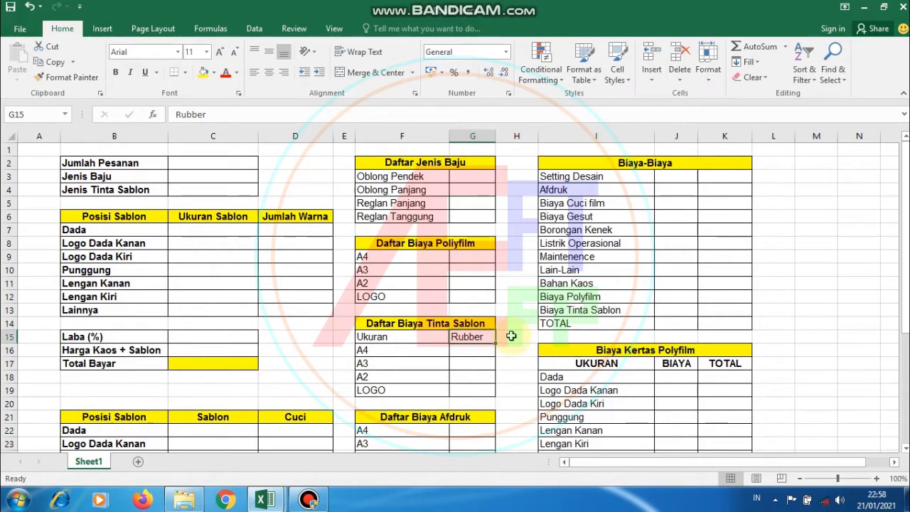
pyautogui.click(511, 336)
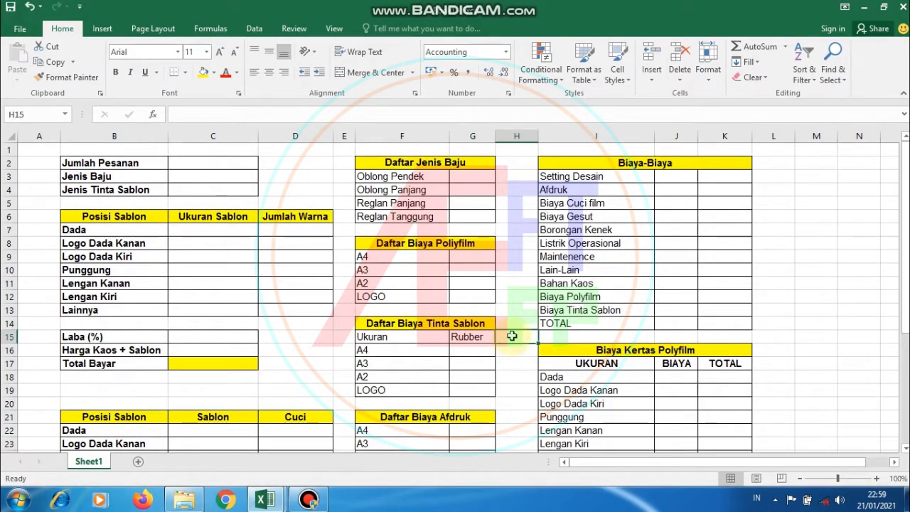
pyautogui.write('=')
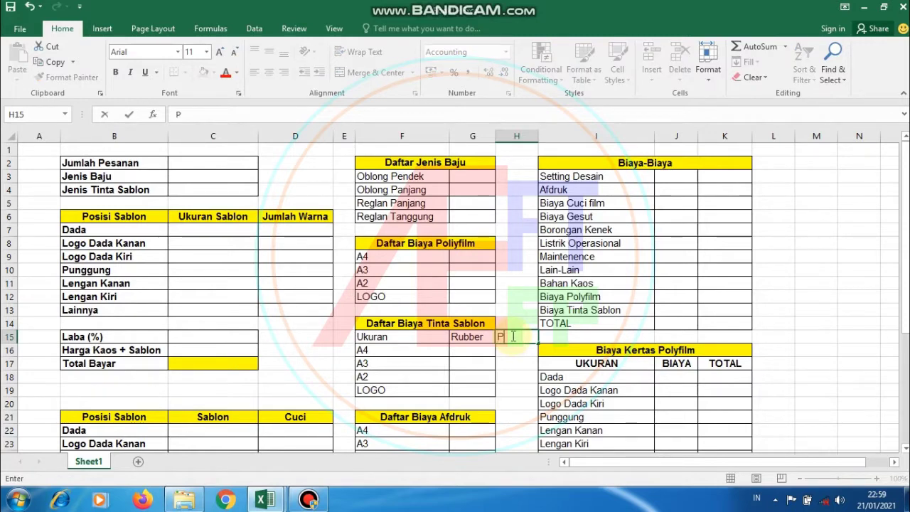
pyautogui.write('ISO')
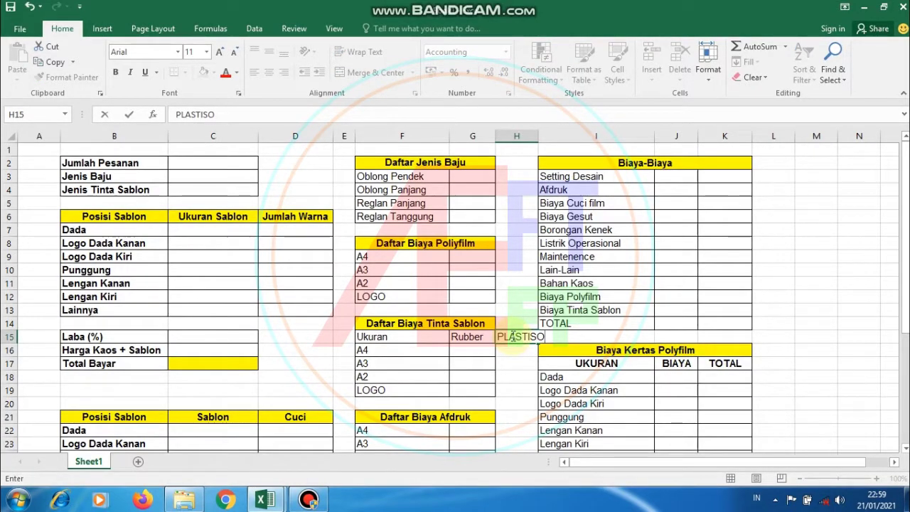
pyautogui.press('BackSpace')
pyautogui.press('BackSpace')
pyautogui.press('BackSpace')
pyautogui.press('BackSpace')
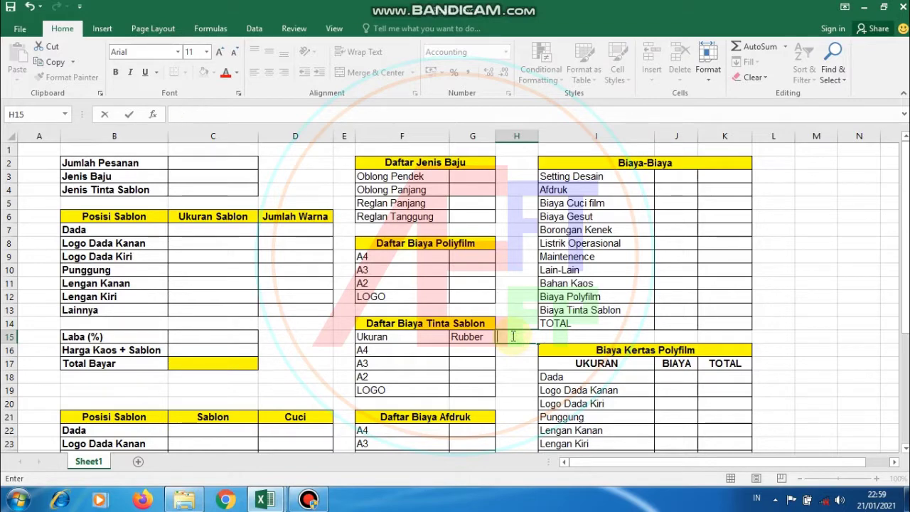
pyautogui.press('Return')
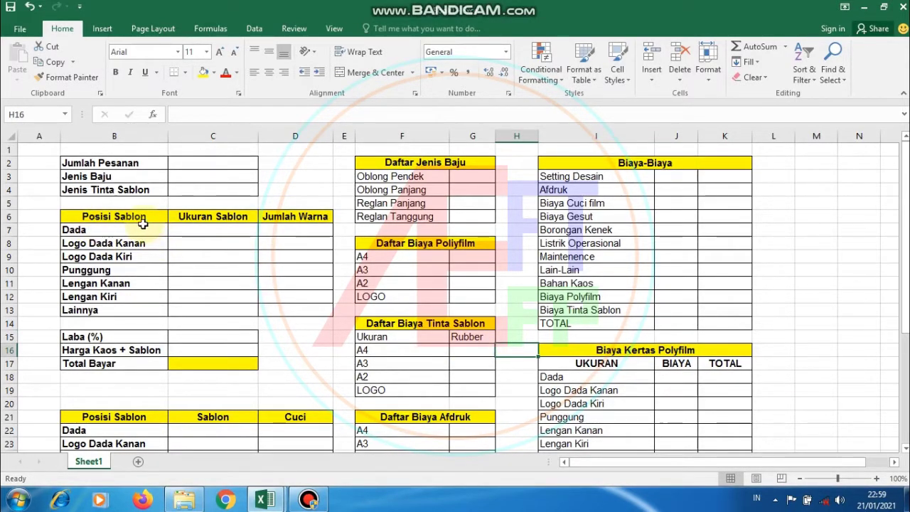
# Review the print positions, Ukuran Sablon cells, polyfilm sizes A4–LOGO and Jumlah Warna cells D7:D13
pyautogui.moveTo(128, 231); pyautogui.dragTo(122, 302)
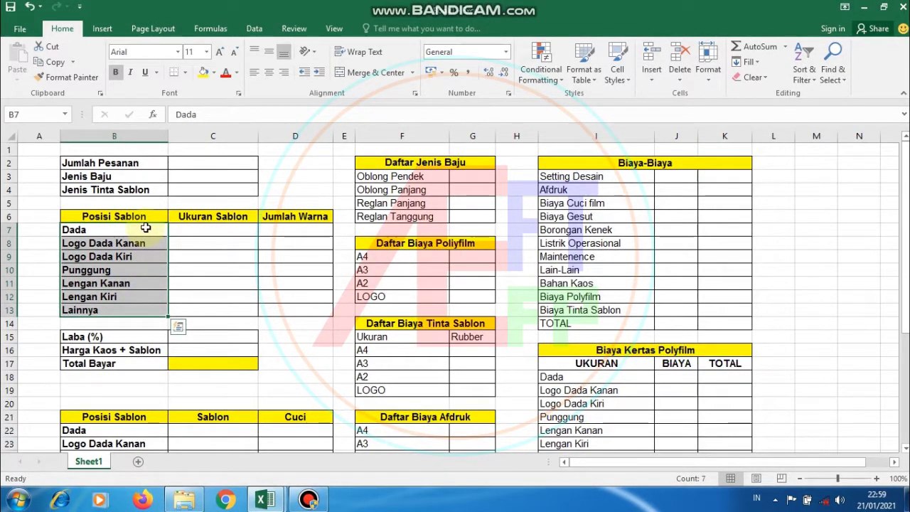
pyautogui.moveTo(217, 229); pyautogui.dragTo(222, 305)
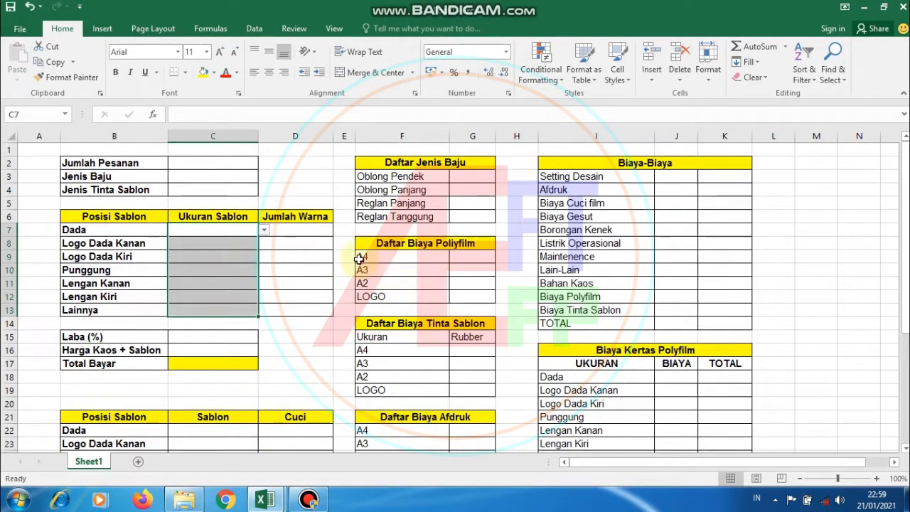
pyautogui.moveTo(362, 258); pyautogui.dragTo(374, 297)
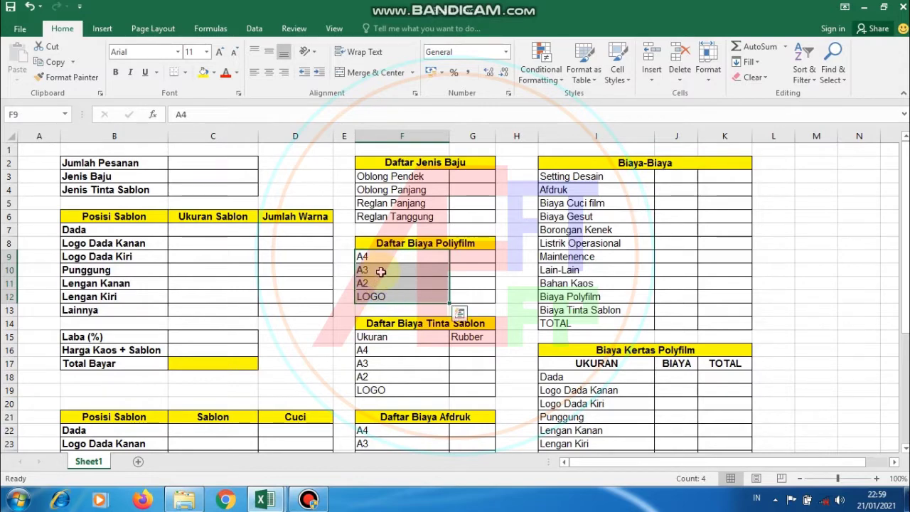
pyautogui.click(298, 230)
pyautogui.moveTo(297, 231); pyautogui.dragTo(302, 304)
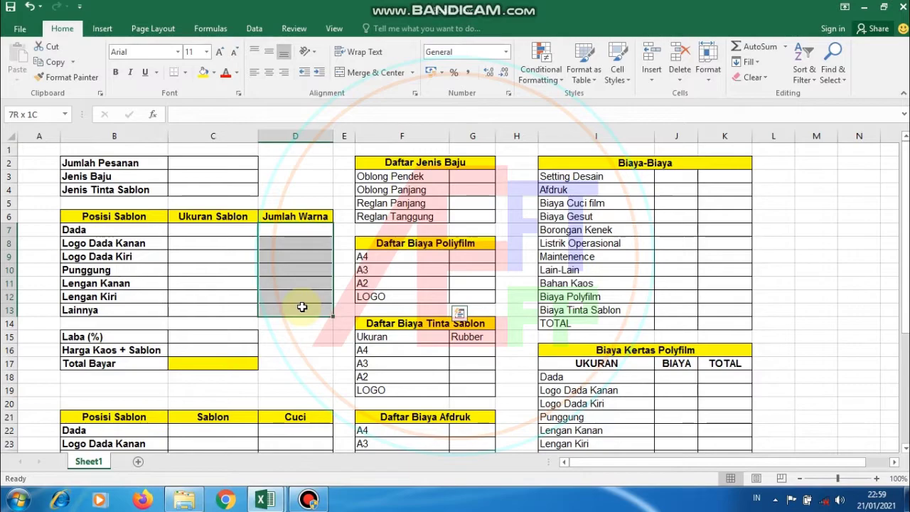
# Inspect the Laba (%), Harga Kaos + Sablon and Total Bayar cells
pyautogui.scroll(-1, 302, 304)
pyautogui.scroll(-1, 302, 305)
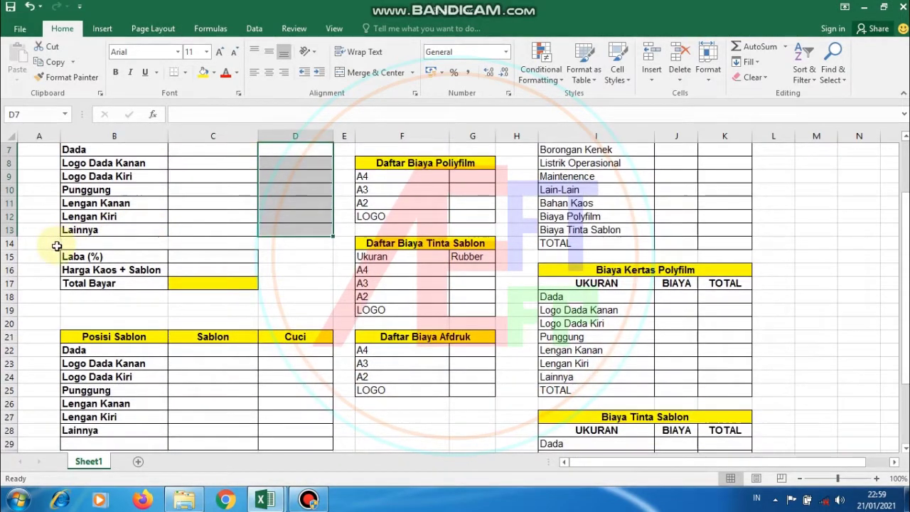
pyautogui.click(221, 257)
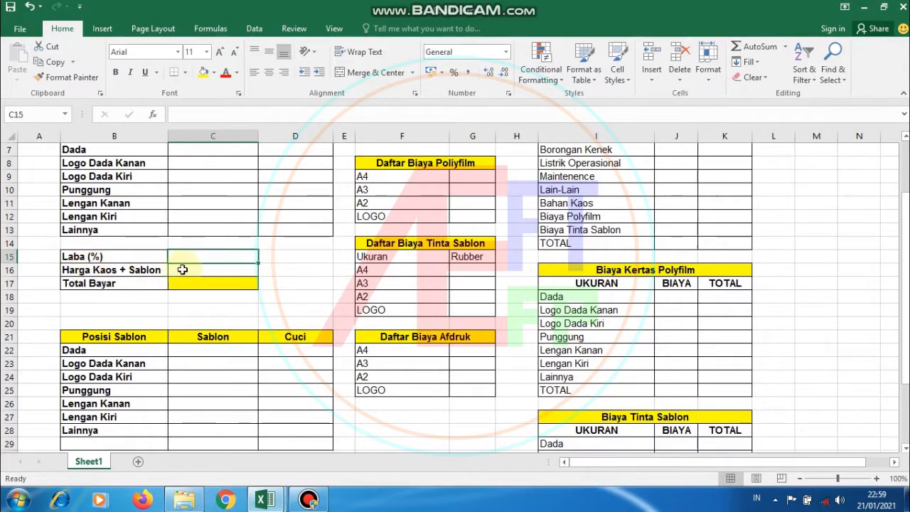
pyautogui.click(197, 269)
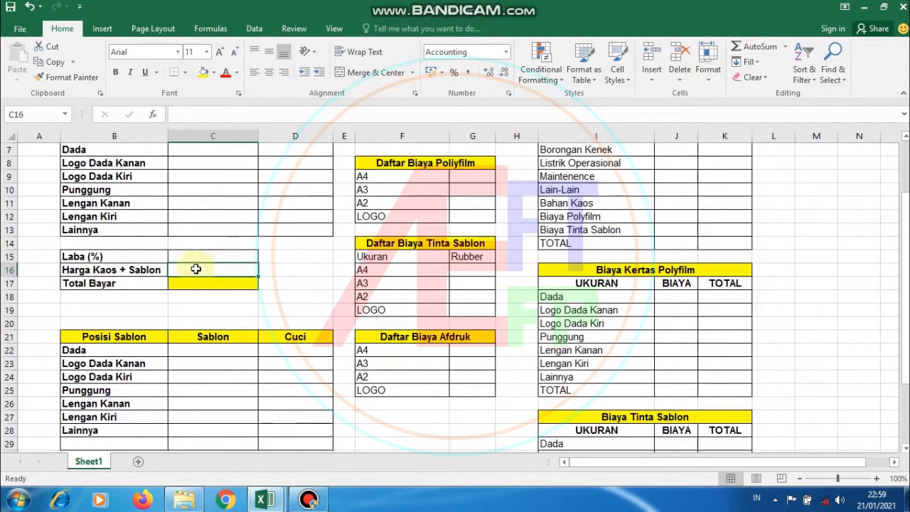
pyautogui.click(206, 284)
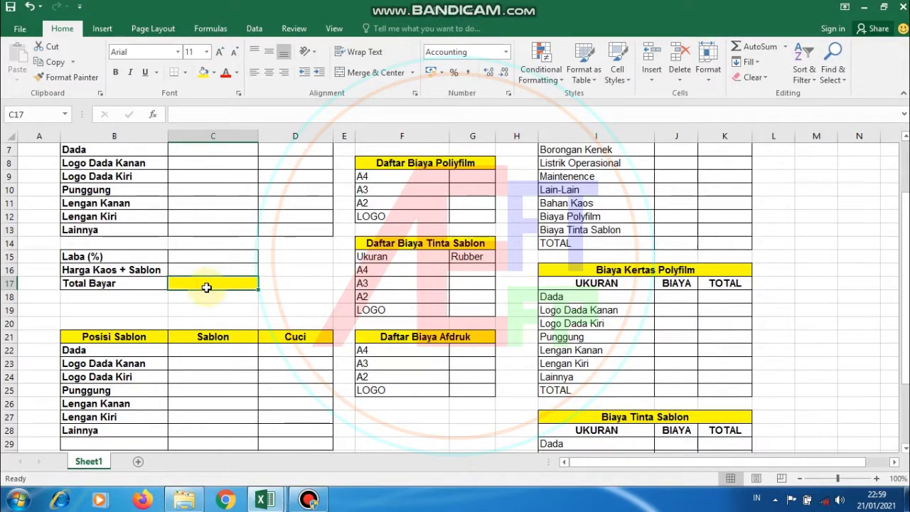
pyautogui.scroll(1, 206, 286)
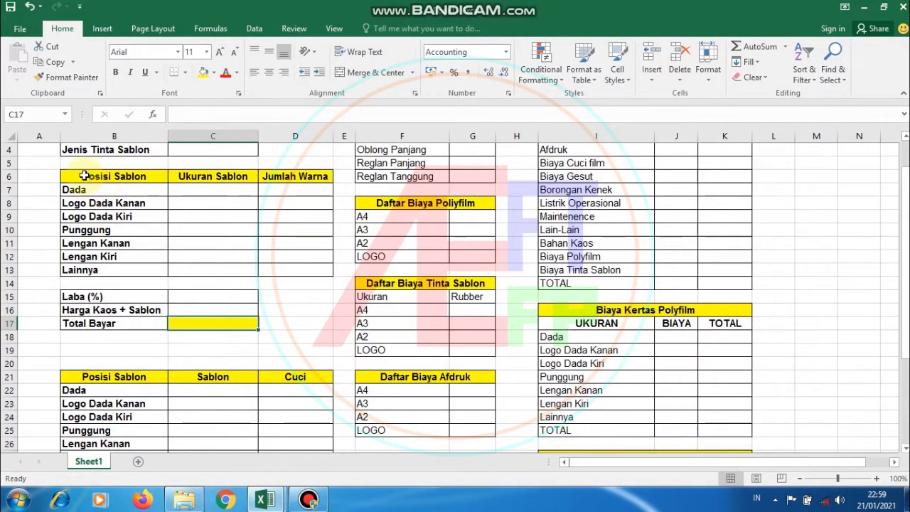
# Review the calculator form sections and the Daftar Jenis Baju shirt-type list
pyautogui.moveTo(84, 176); pyautogui.dragTo(305, 266)
pyautogui.scroll(-2, 305, 266)
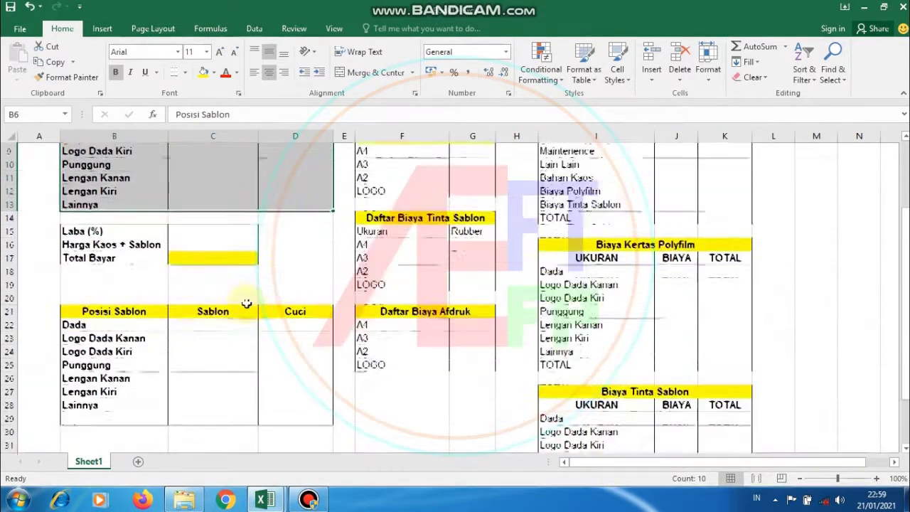
pyautogui.moveTo(85, 296); pyautogui.dragTo(309, 400)
pyautogui.scroll(3, 481, 363)
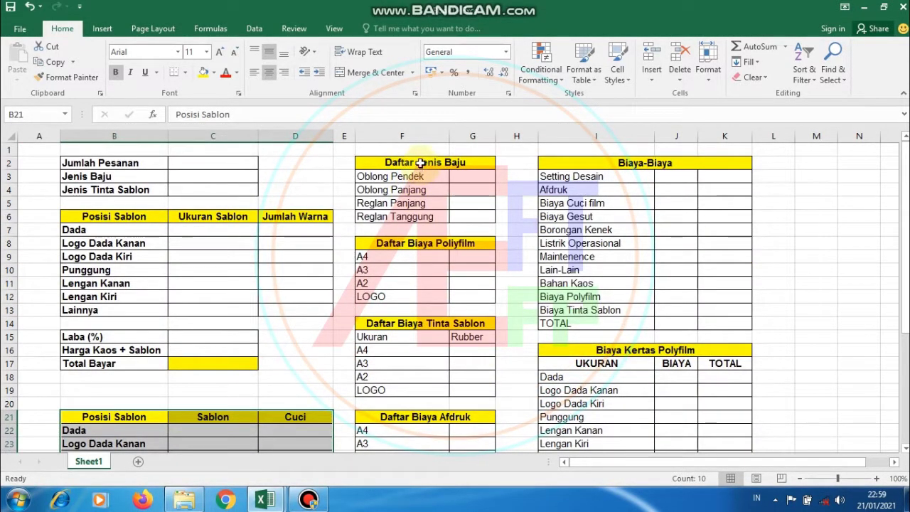
pyautogui.moveTo(421, 162); pyautogui.dragTo(429, 217)
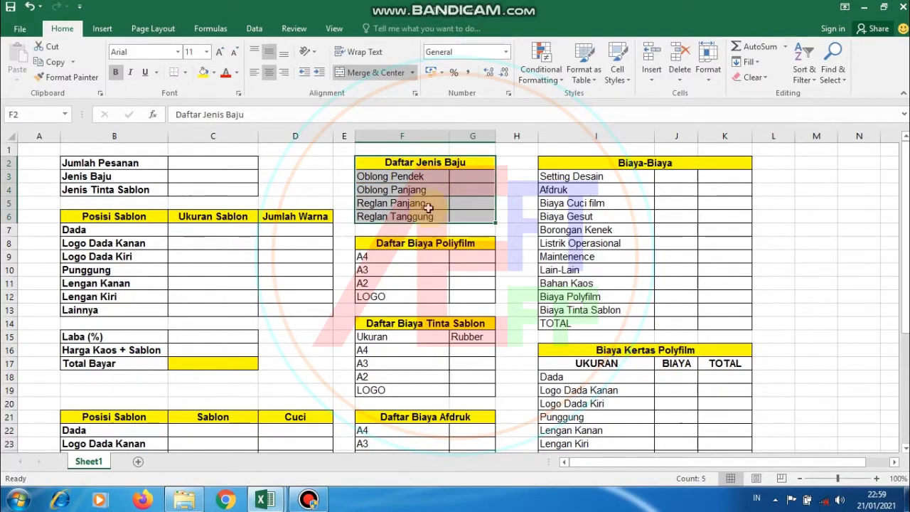
# Review the Daftar Biaya Polyfilm price table and the neighbouring lists
pyautogui.scroll(-2, 427, 209)
pyautogui.moveTo(408, 162); pyautogui.dragTo(461, 207)
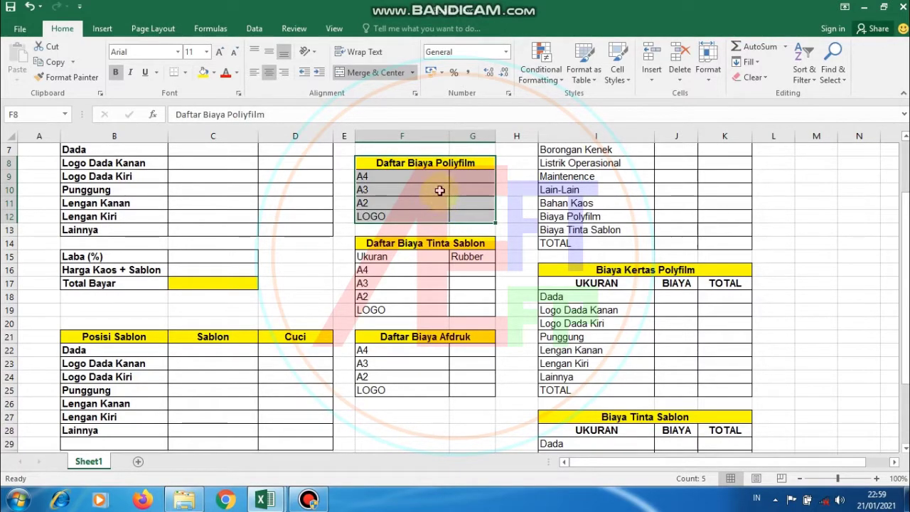
pyautogui.scroll(-1, 441, 189)
pyautogui.scroll(-1, 440, 187)
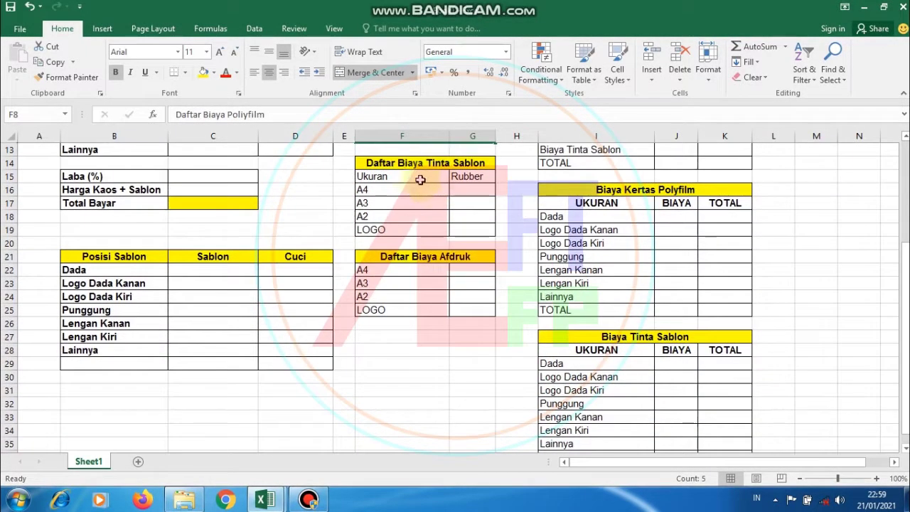
pyautogui.moveTo(372, 163)
pyautogui.mouseDown()
pyautogui.moveTo(475, 221)
pyautogui.moveTo(475, 231)
pyautogui.mouseUp()
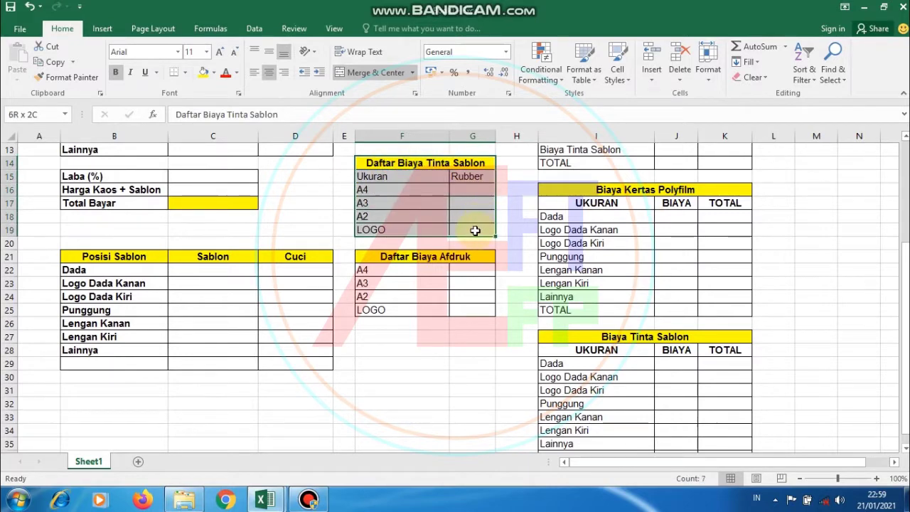
pyautogui.scroll(-1, 475, 230)
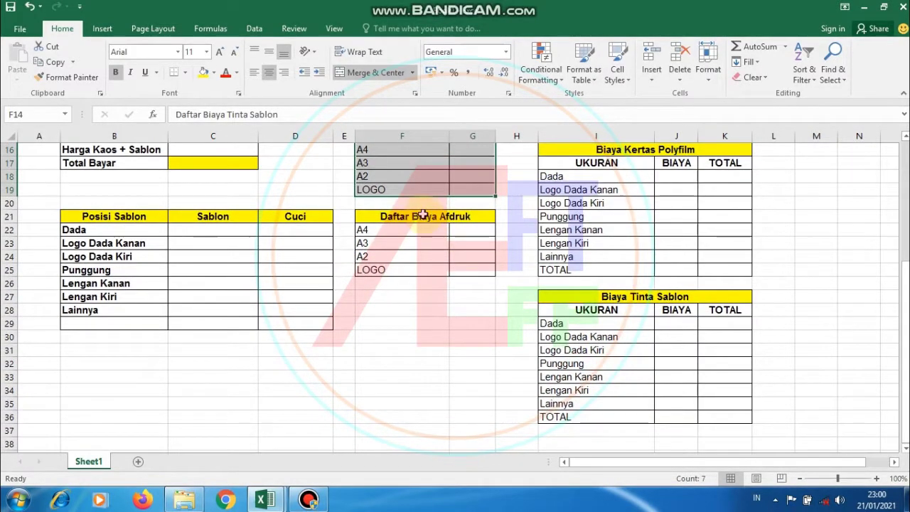
pyautogui.moveTo(426, 215); pyautogui.dragTo(429, 264)
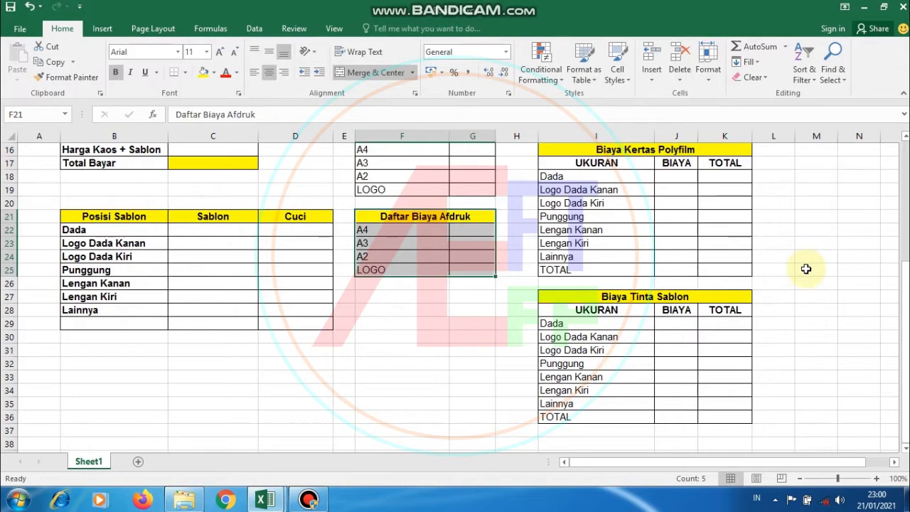
pyautogui.scroll(5, 806, 266)
# Review the Biaya-Biaya cost table, starting at the Setting Desain and Afdruk items
pyautogui.moveTo(551, 163)
pyautogui.mouseDown()
pyautogui.moveTo(736, 296)
pyautogui.moveTo(734, 322)
pyautogui.mouseUp()
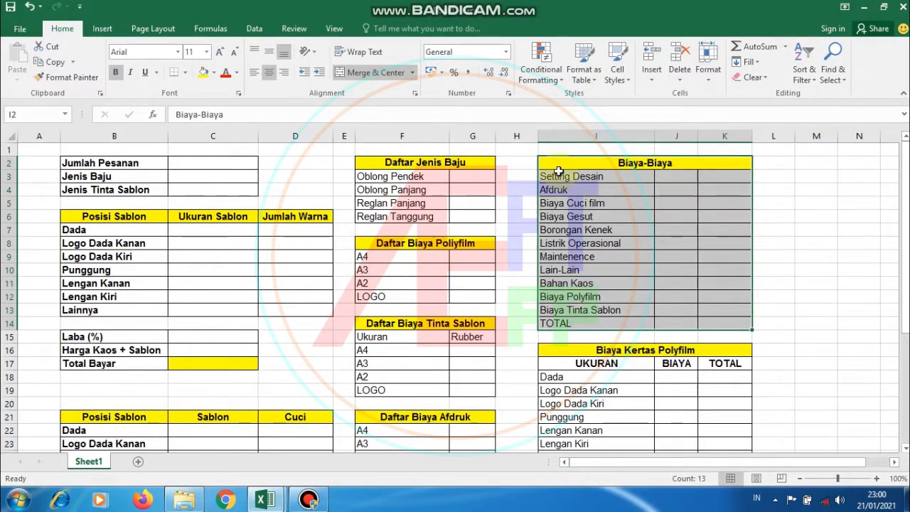
pyautogui.moveTo(675, 176); pyautogui.dragTo(801, 186)
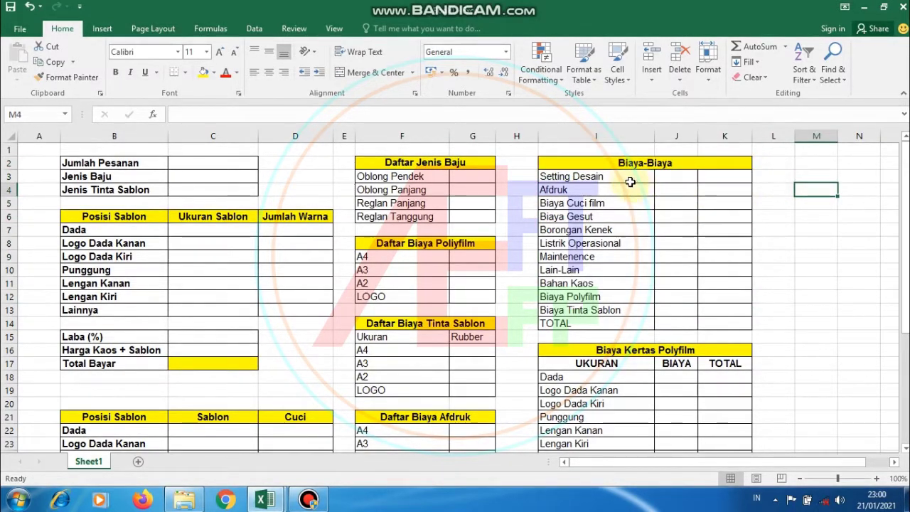
pyautogui.click(640, 177)
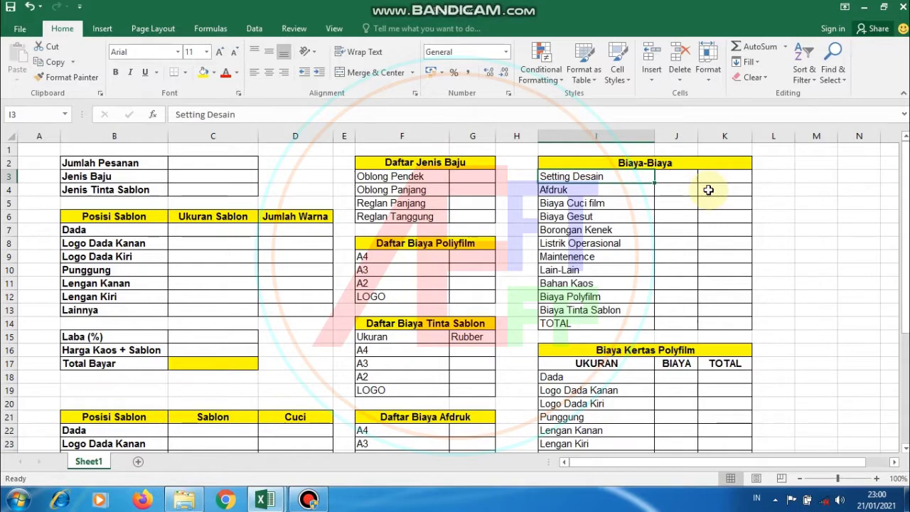
pyautogui.press('Down')
pyautogui.press('Up')
pyautogui.press('Down')
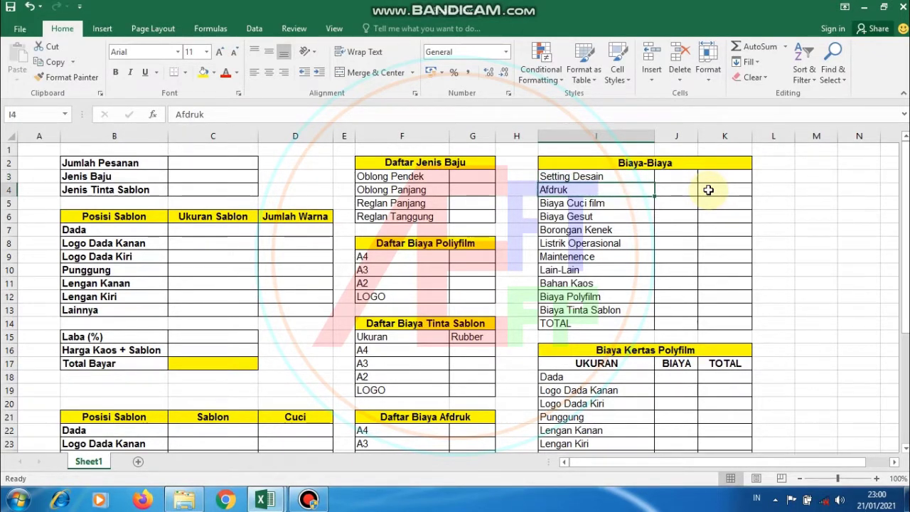
# Step through the cost items from Biaya Cuci film down to Biaya Tinta Sablon
pyautogui.press('Down')
pyautogui.press('Down')
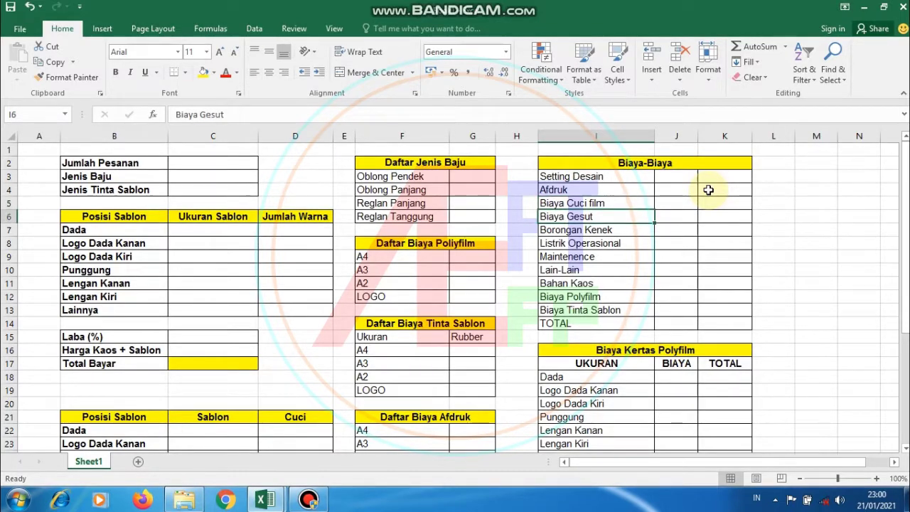
pyautogui.press('Down')
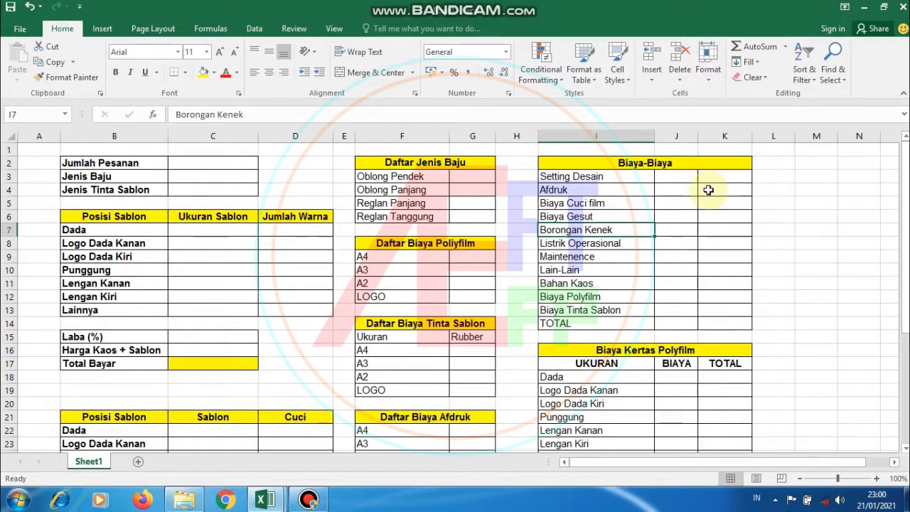
pyautogui.press('Down')
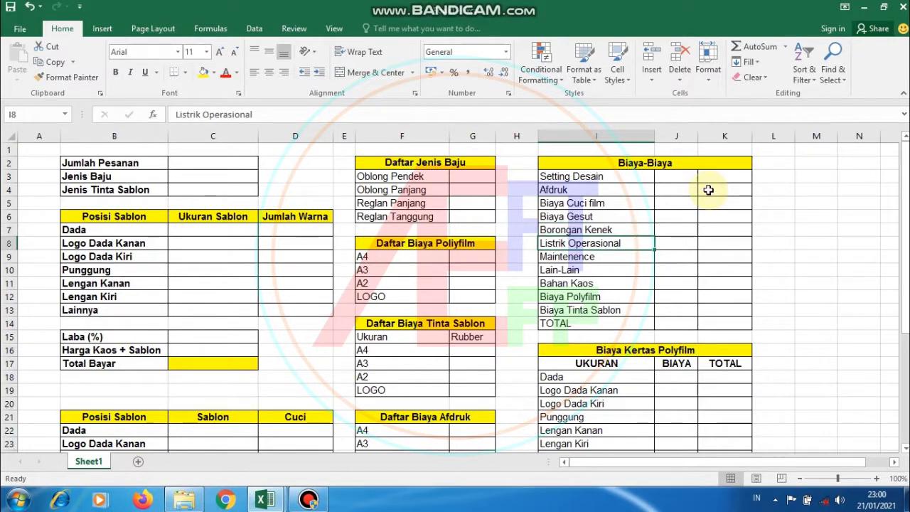
pyautogui.press('Down')
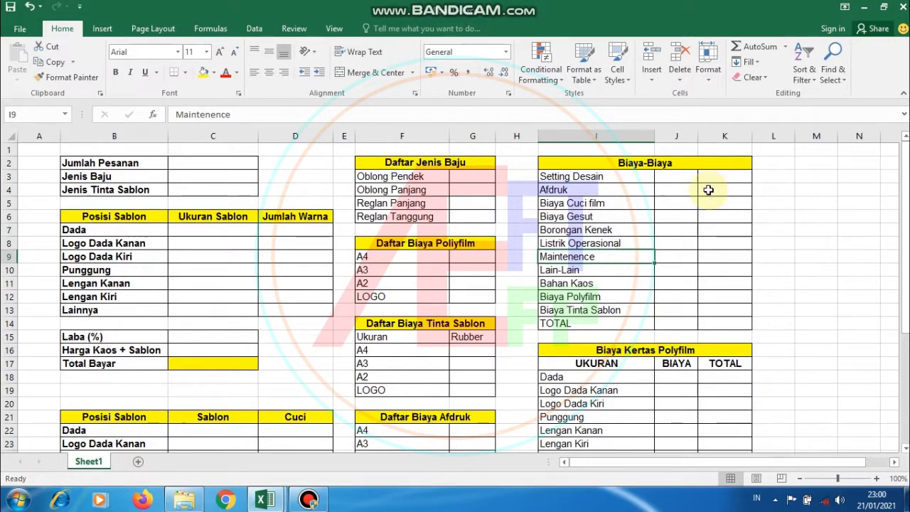
pyautogui.press('Down')
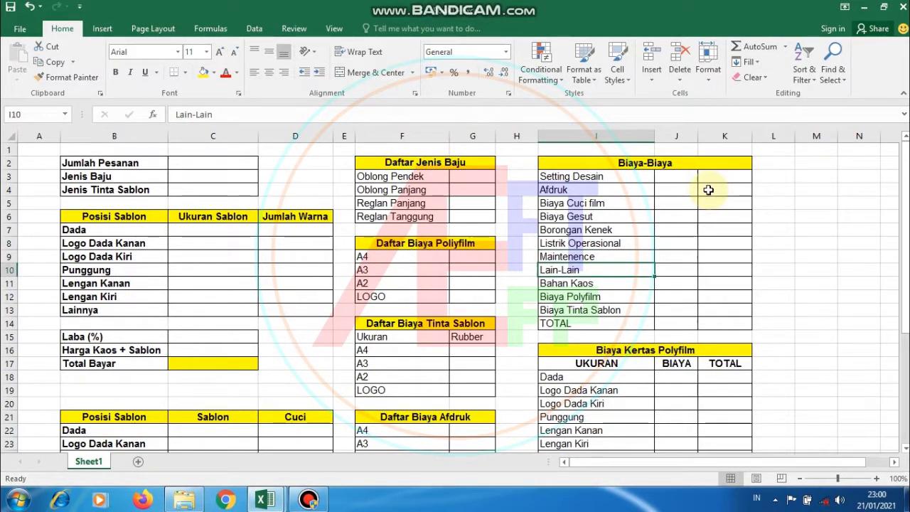
pyautogui.press('Down')
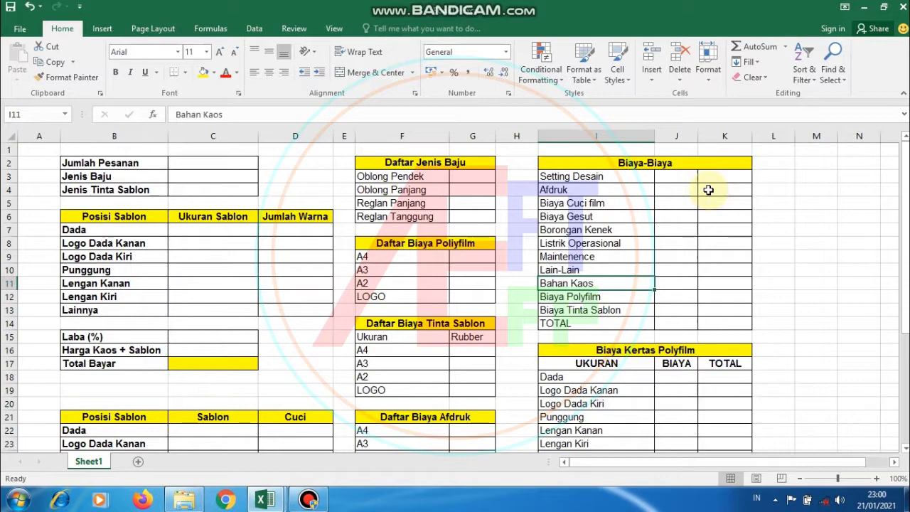
pyautogui.press('Down')
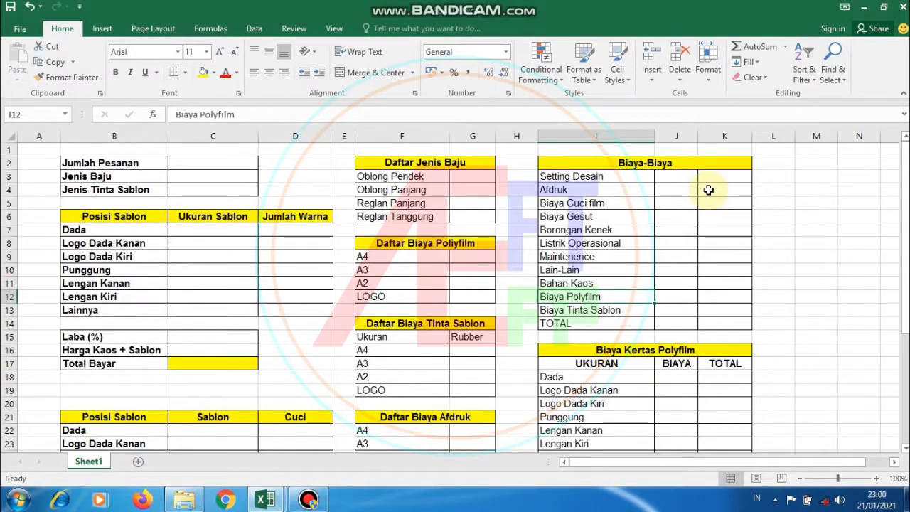
pyautogui.press('Down')
pyautogui.press('Down')
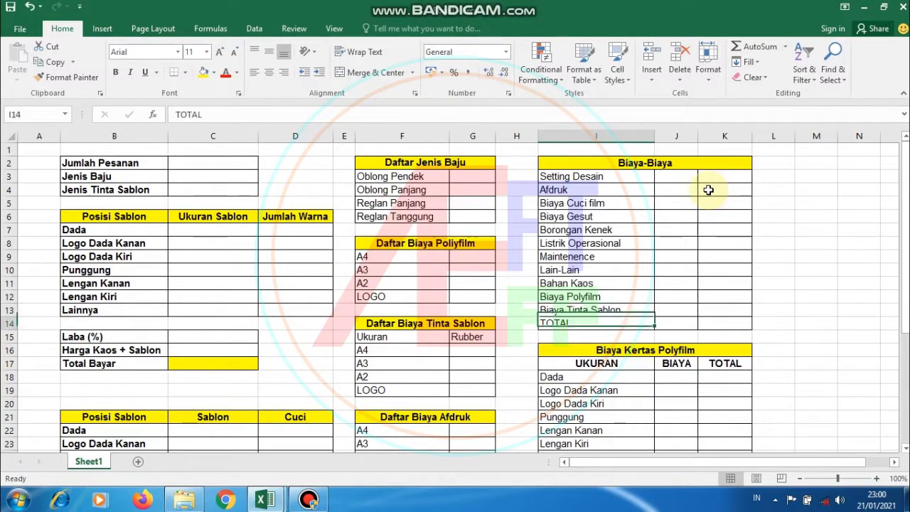
# Review the Biaya Kertas Polyfilm and Biaya Tinta Sablon tables and the Biaya Polyfilm amount in K12
pyautogui.scroll(-1, 687, 318)
pyautogui.scroll(-1, 687, 318)
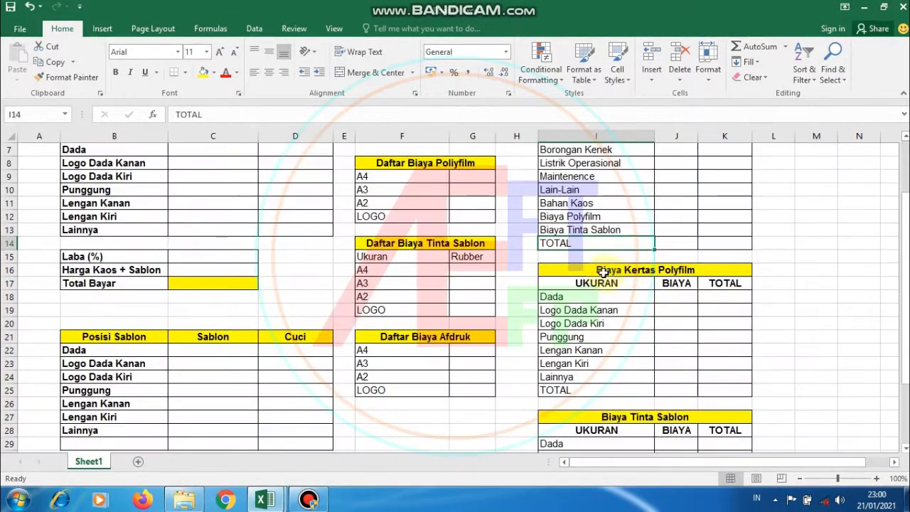
pyautogui.moveTo(612, 269); pyautogui.dragTo(723, 388)
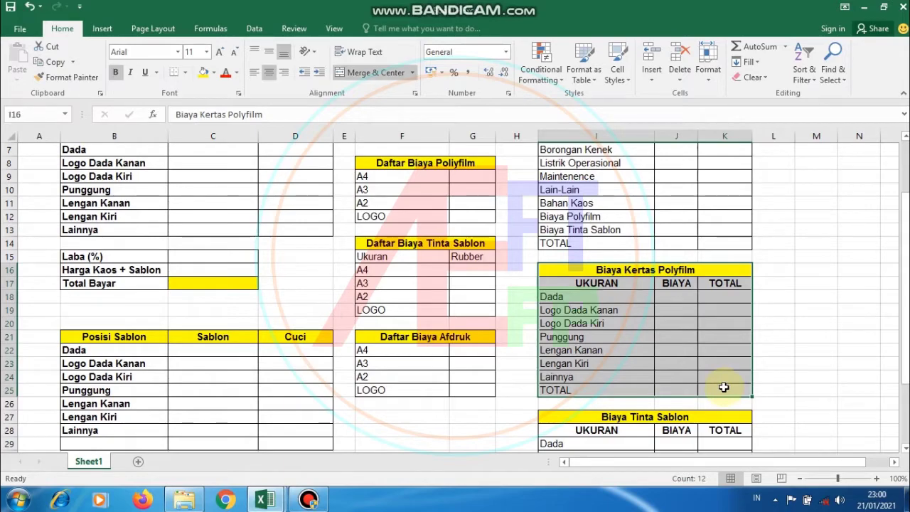
pyautogui.scroll(1, 712, 282)
pyautogui.click(713, 282)
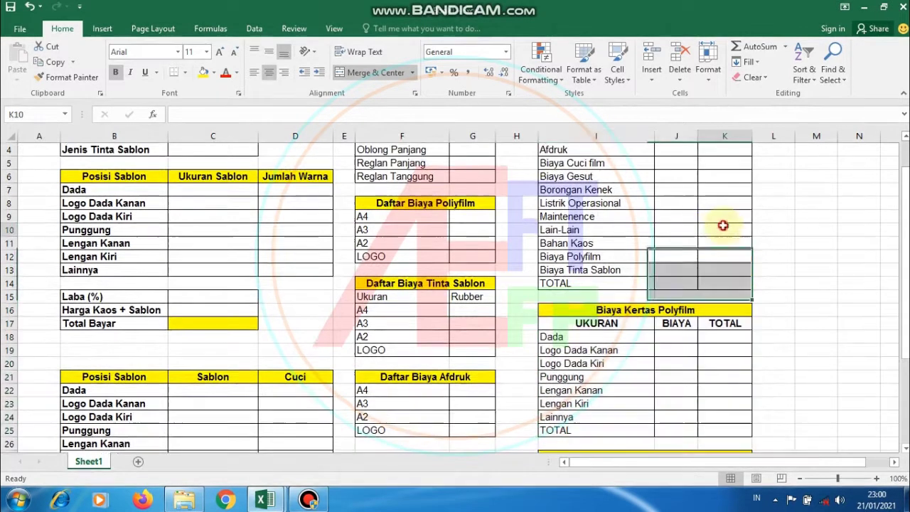
pyautogui.scroll(-4, 712, 282)
pyautogui.moveTo(591, 304); pyautogui.dragTo(731, 416)
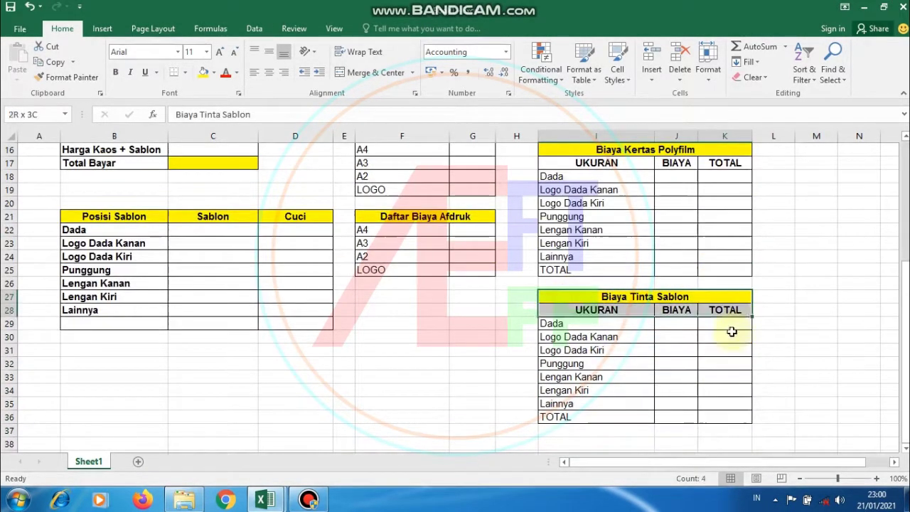
pyautogui.scroll(4, 731, 416)
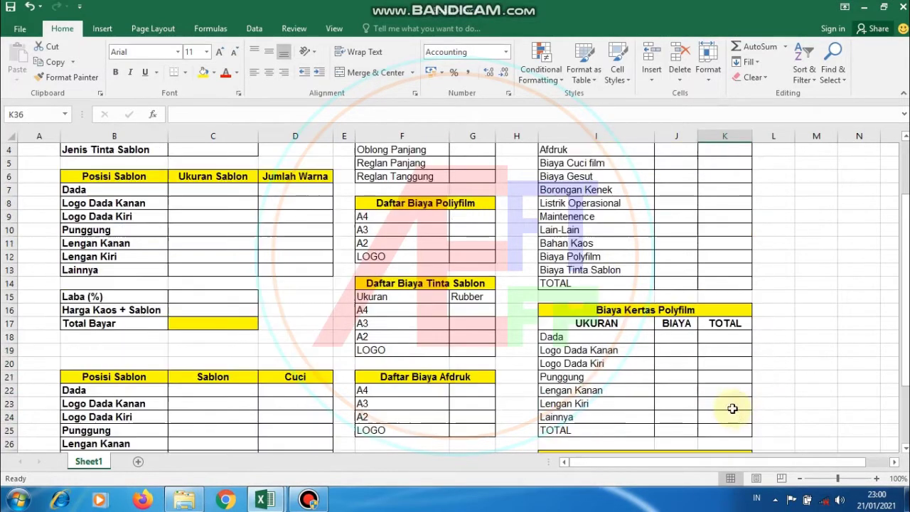
pyautogui.click(722, 227)
pyautogui.click(715, 257)
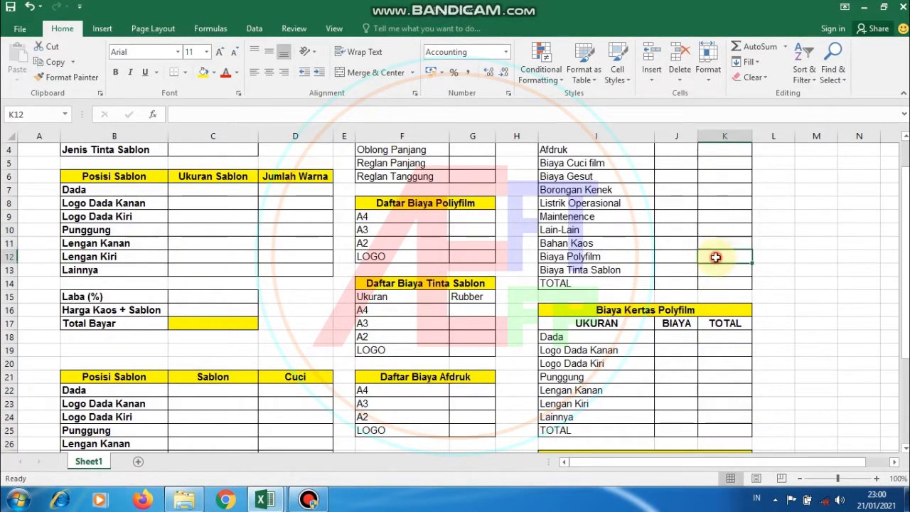
pyautogui.scroll(1, 716, 256)
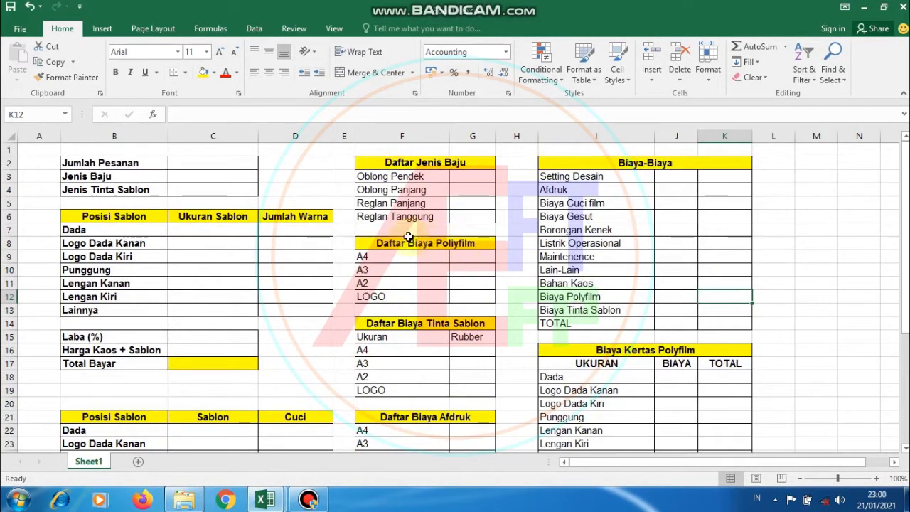
# Give C3 List validation with source =$F$3:$F$4 (Oblong Pendek, Oblong Panjang)
pyautogui.click(212, 161)
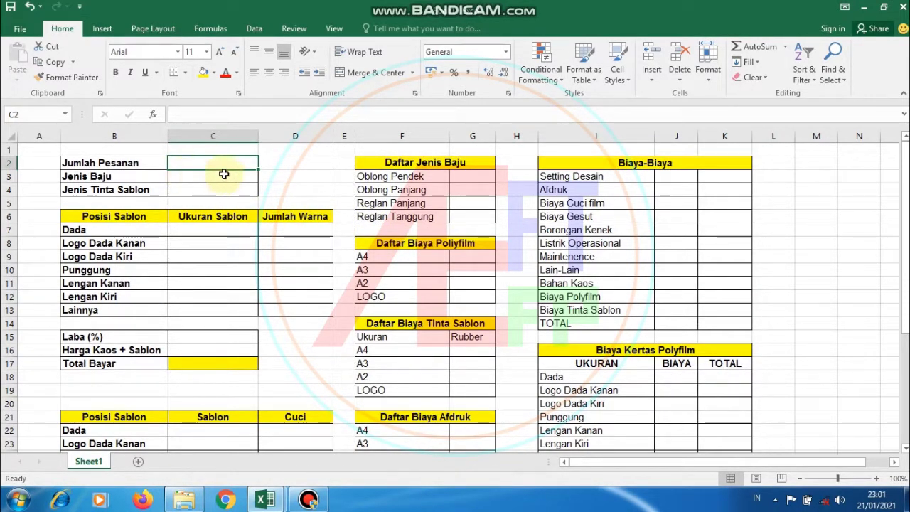
pyautogui.click(224, 174)
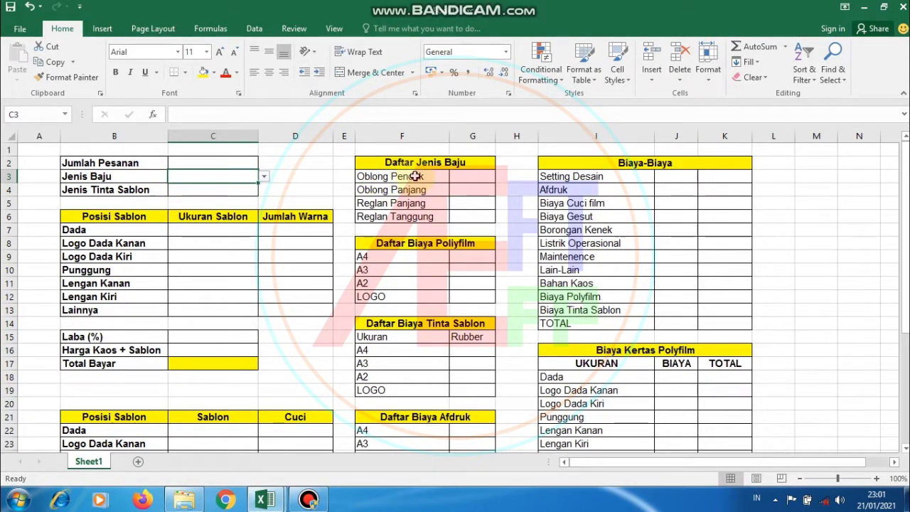
pyautogui.moveTo(415, 176); pyautogui.dragTo(416, 189)
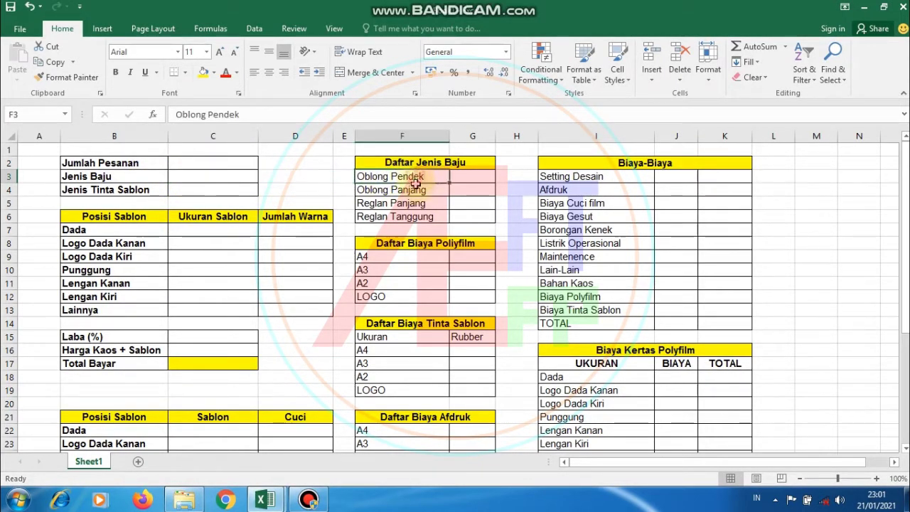
pyautogui.click(242, 172)
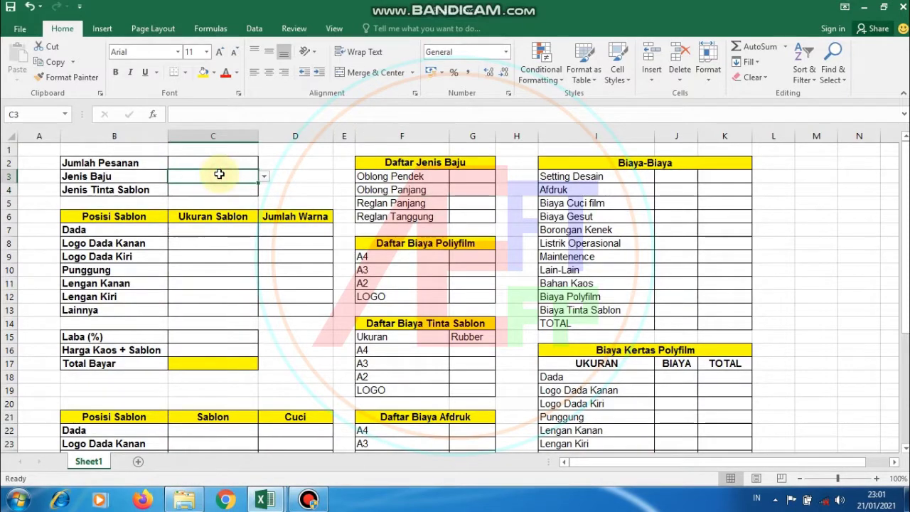
pyautogui.click(254, 32)
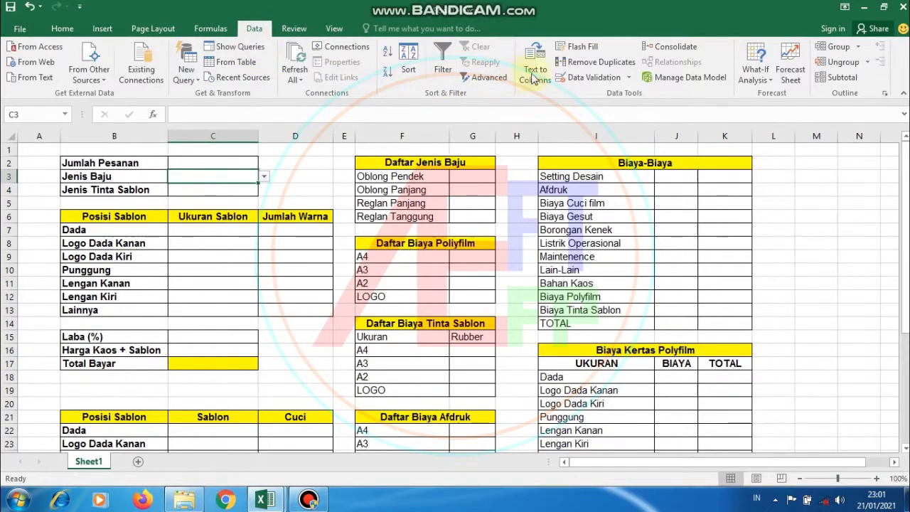
pyautogui.click(584, 78)
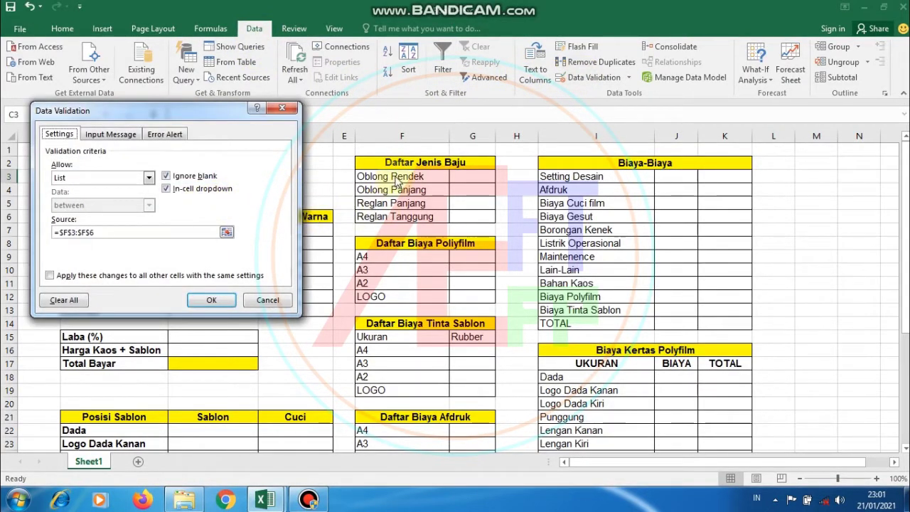
pyautogui.click(255, 231)
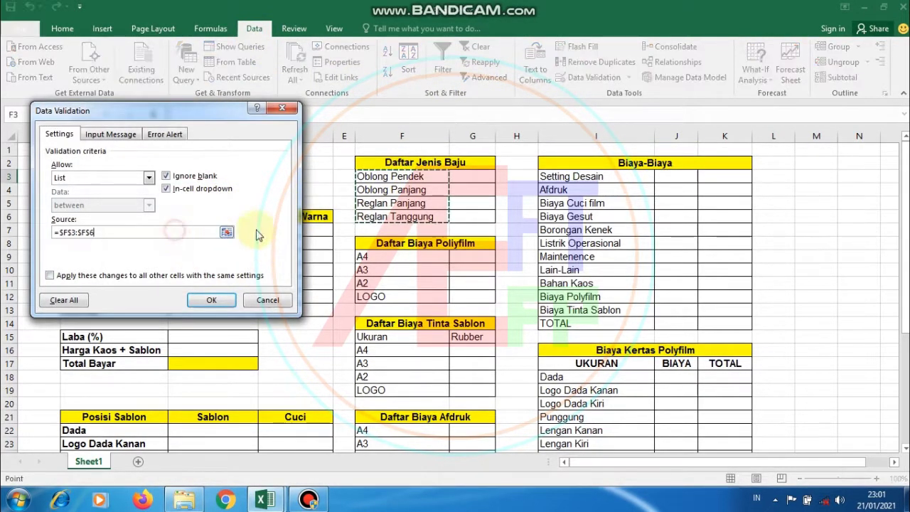
pyautogui.click(415, 177)
pyautogui.moveTo(416, 177); pyautogui.dragTo(435, 191)
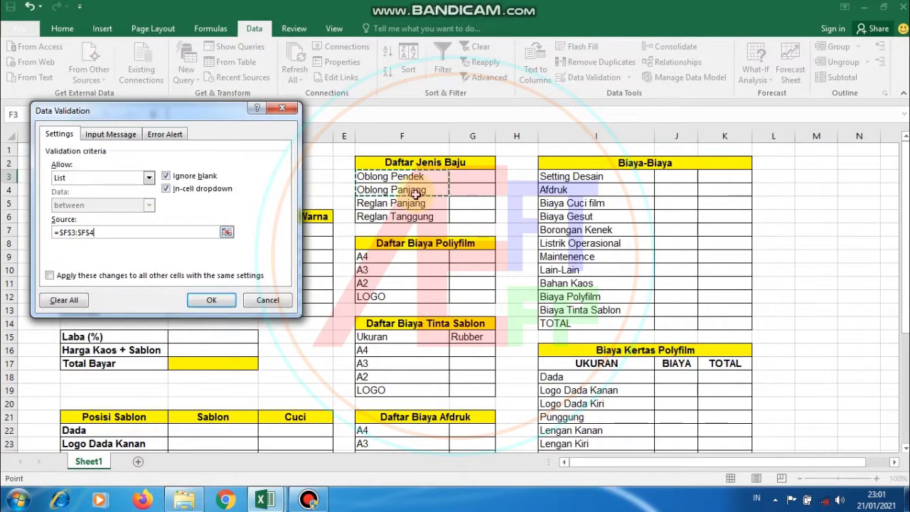
pyautogui.press('Return')
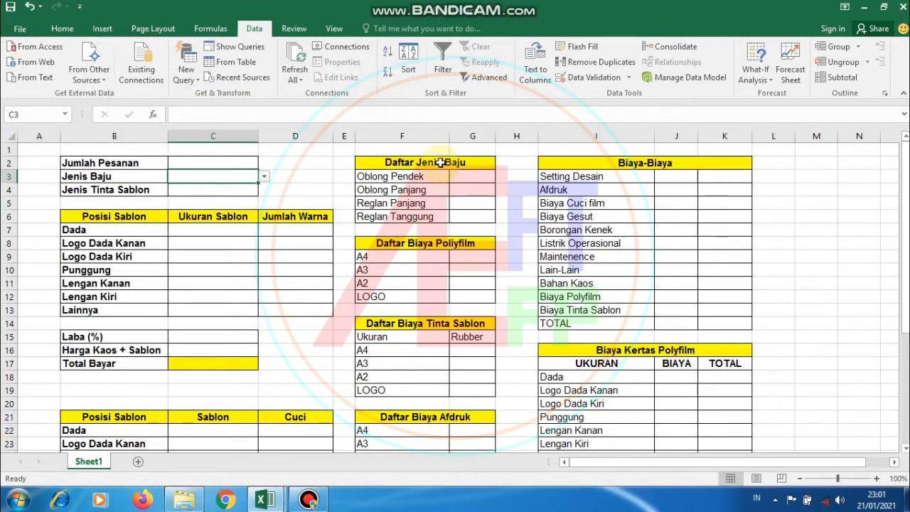
# Choose Oblong Panjang from C3's shirt type dropdown
pyautogui.click(263, 179)
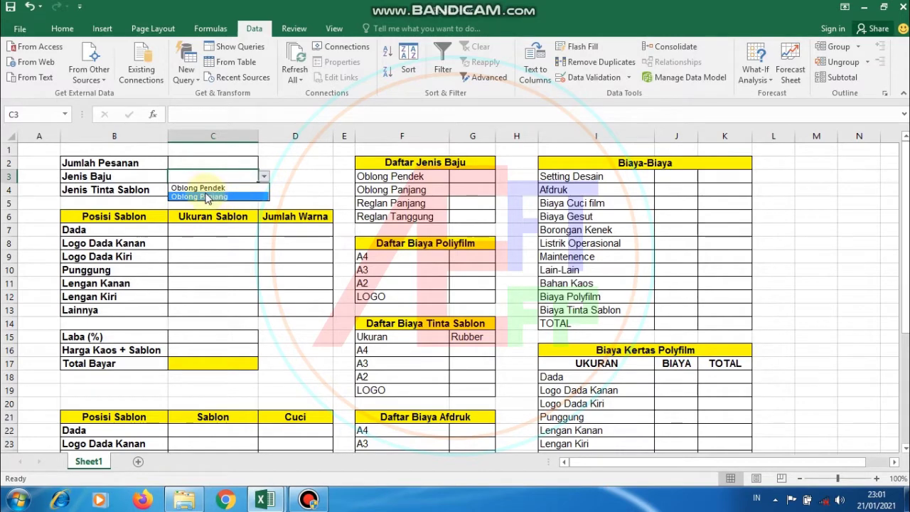
pyautogui.click(203, 188)
pyautogui.click(264, 177)
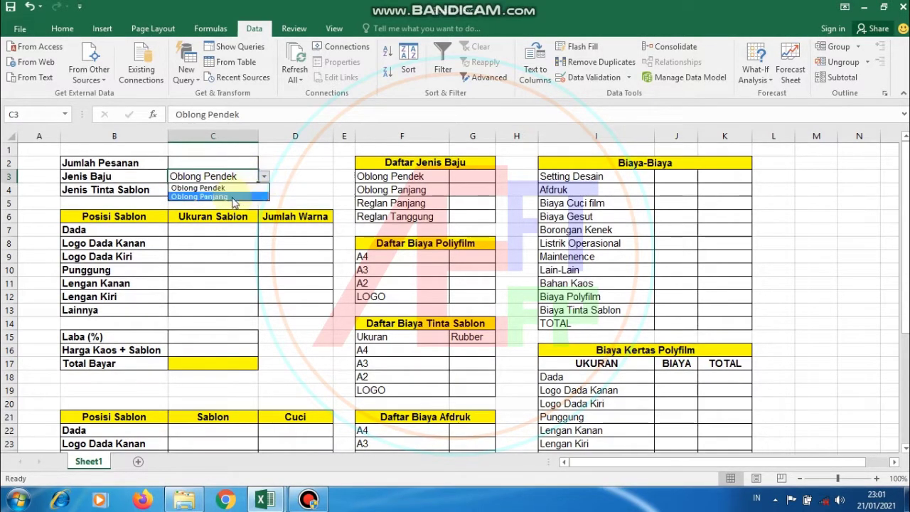
pyautogui.click(206, 190)
pyautogui.click(206, 190)
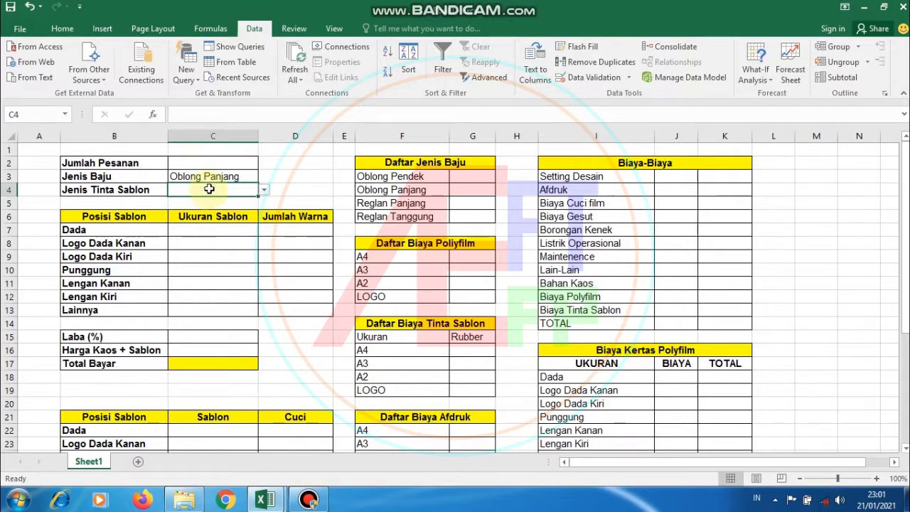
# Set the ink type cell C4's validation list source to =$G$15:$H$15
pyautogui.click(590, 77)
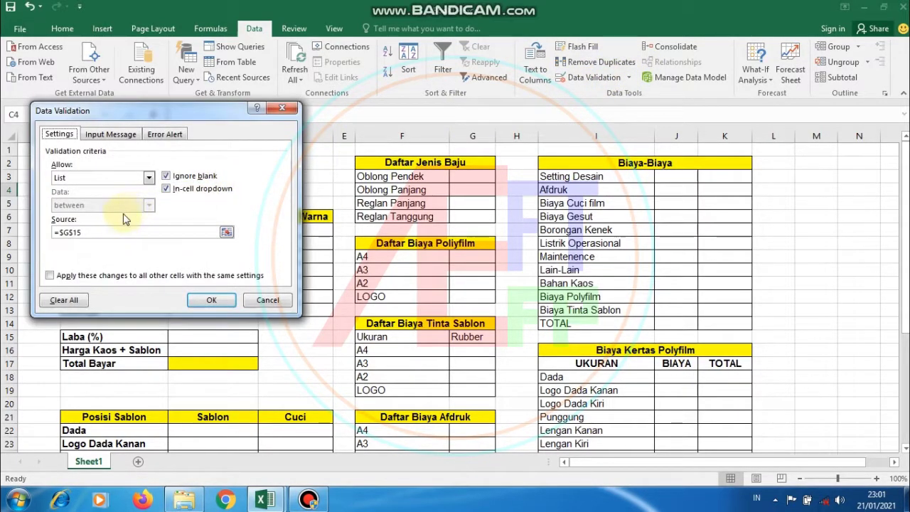
pyautogui.click(181, 232)
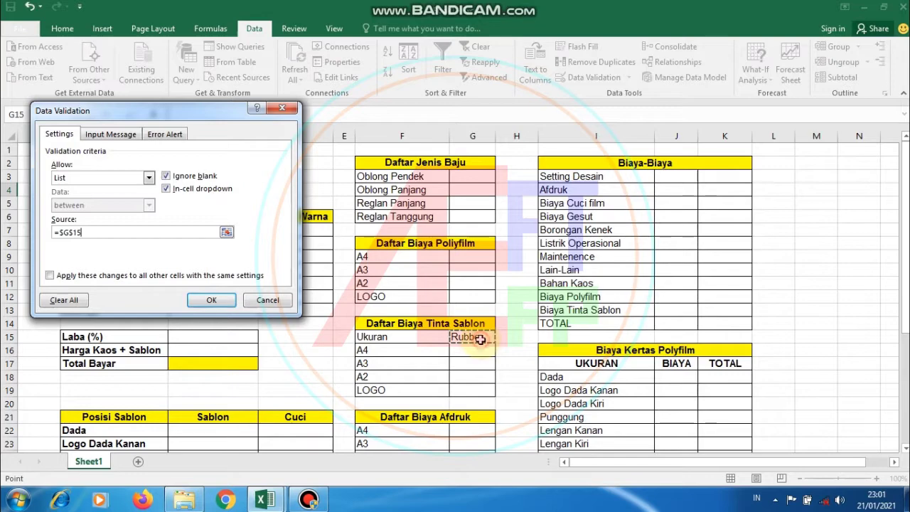
pyautogui.moveTo(480, 340)
pyautogui.mouseDown()
pyautogui.moveTo(521, 338)
pyautogui.moveTo(469, 338)
pyautogui.mouseUp()
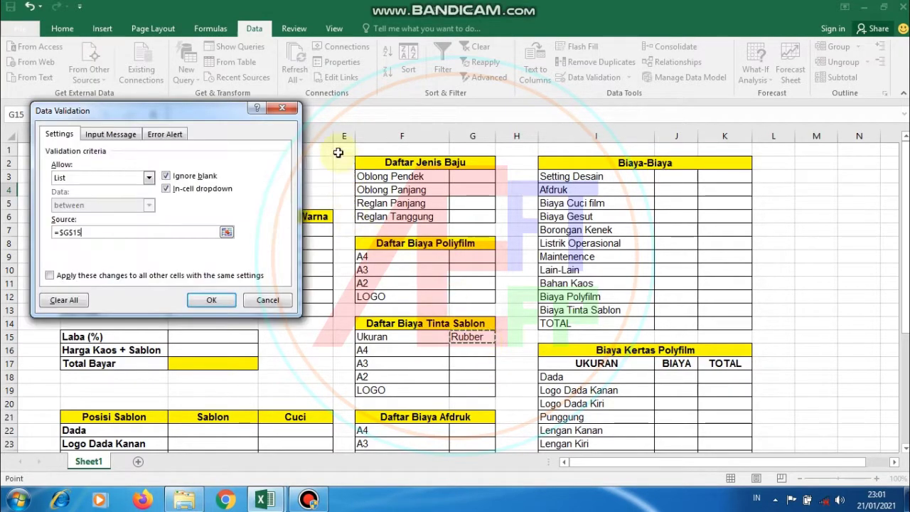
pyautogui.click(212, 299)
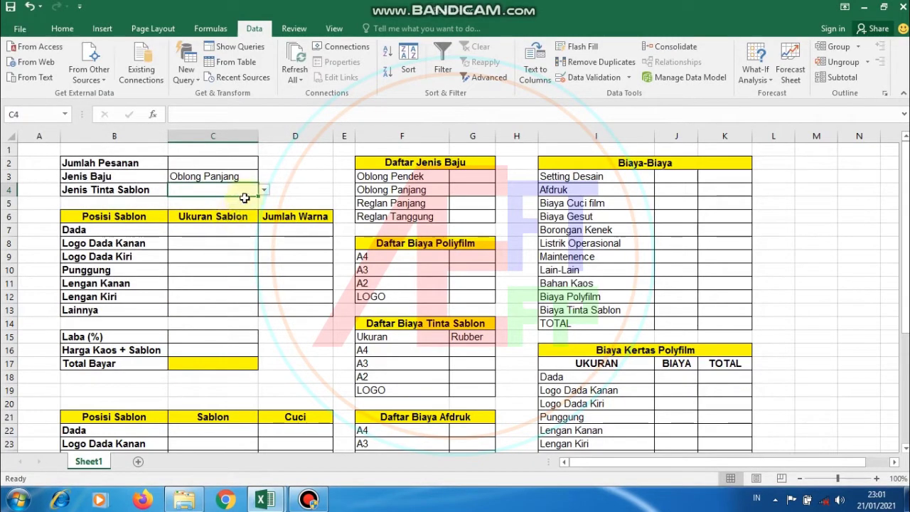
# Add List validation =$F$16:$F$19 (A4, A3, A2, LOGO) to the Ukuran Sablon cells C7:C13
pyautogui.click(217, 231)
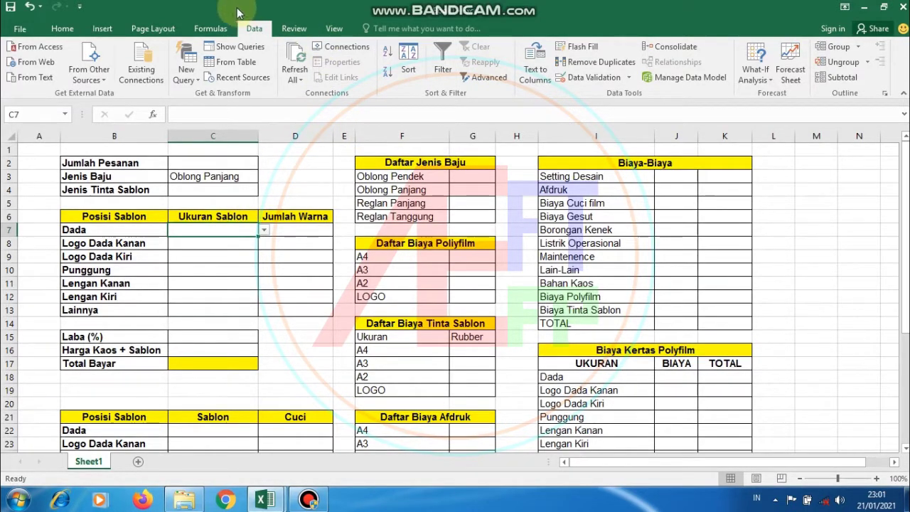
pyautogui.moveTo(225, 229); pyautogui.dragTo(212, 311)
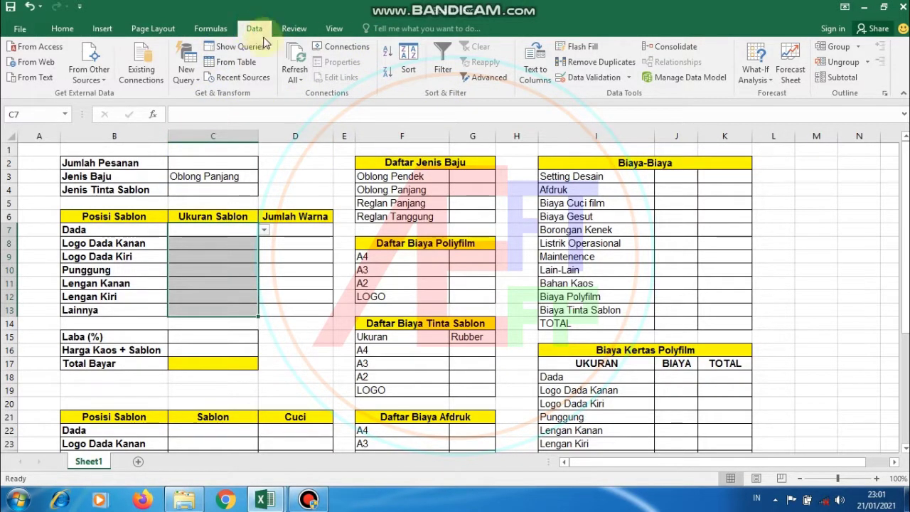
pyautogui.click(592, 76)
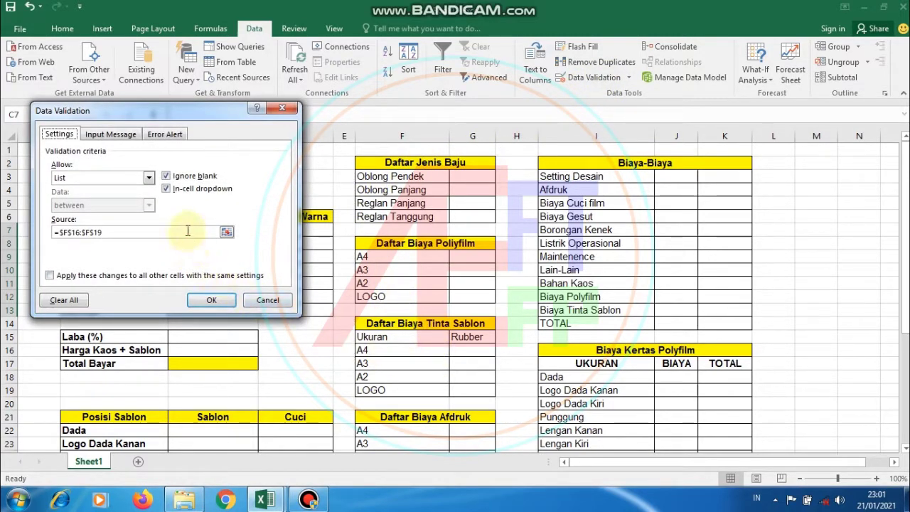
pyautogui.moveTo(401, 349); pyautogui.dragTo(401, 390)
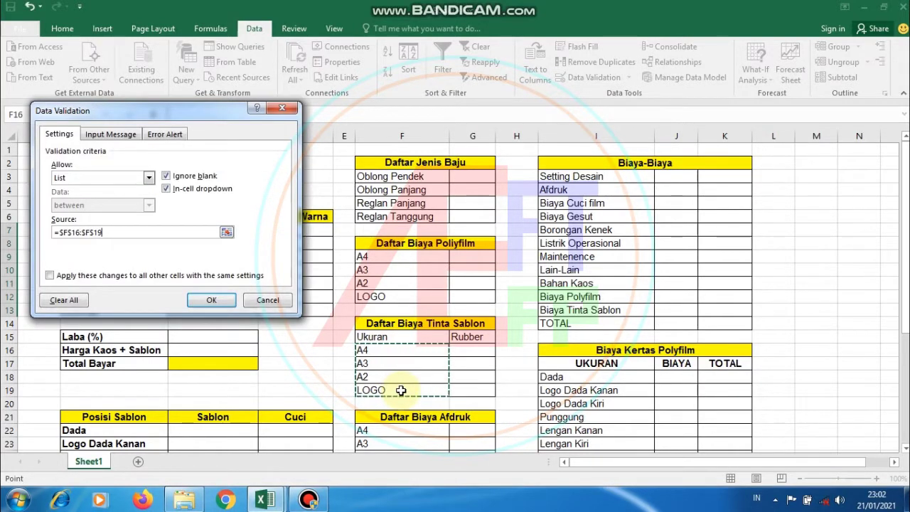
pyautogui.press('Return')
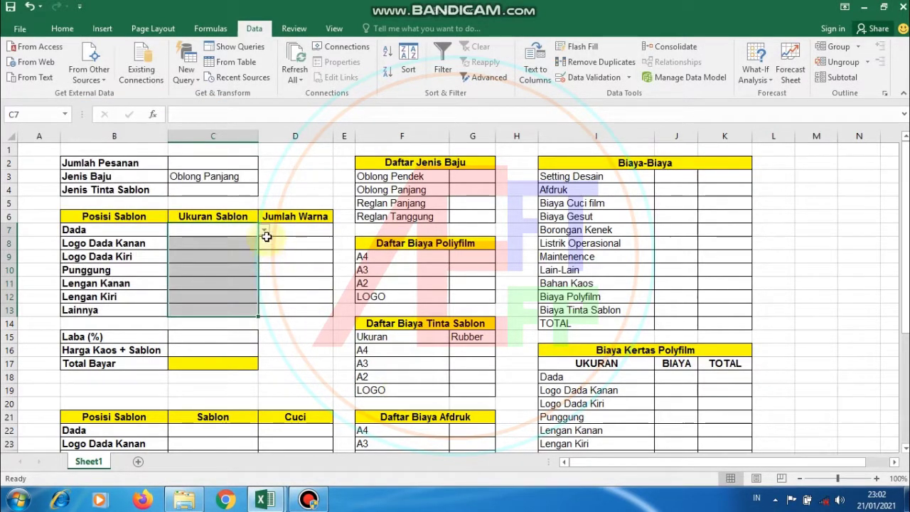
# Choose LOGO as Dada's print size in C7
pyautogui.click(212, 229)
pyautogui.click(263, 230)
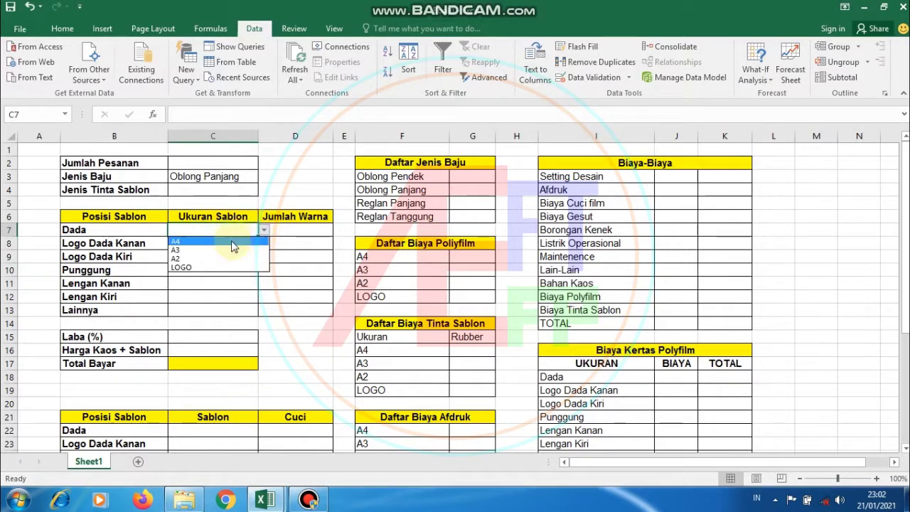
pyautogui.click(231, 241)
pyautogui.click(263, 230)
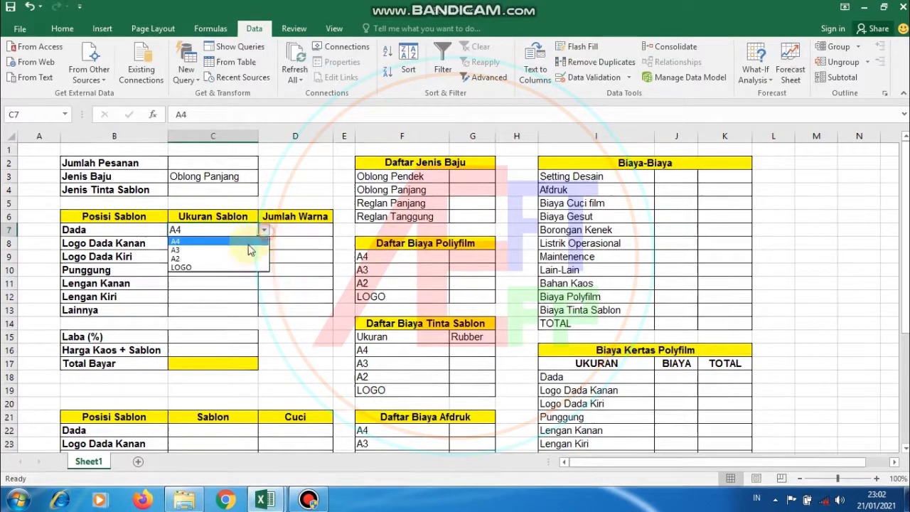
pyautogui.click(229, 264)
pyautogui.click(302, 231)
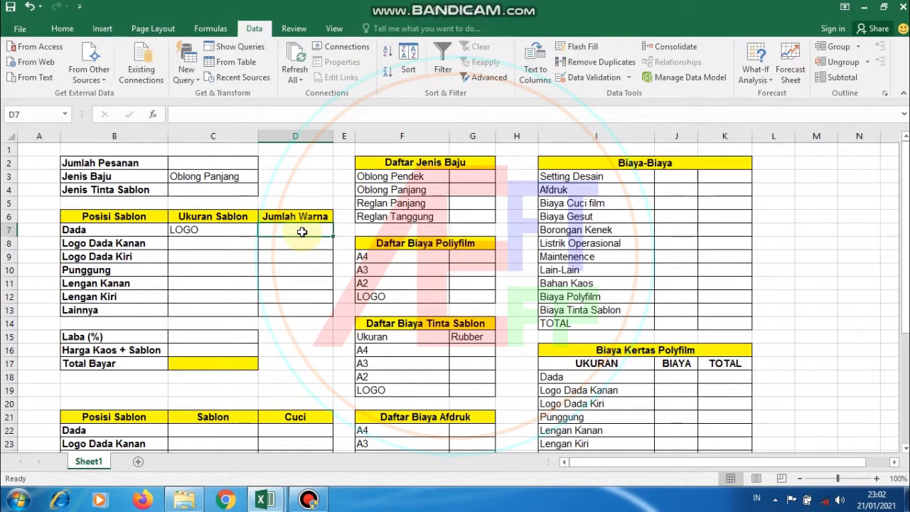
# Enter 2 in D7 for Dada's Jumlah Warna and 30 in C15 for Laba (%)
pyautogui.write('2')
pyautogui.press('Return')
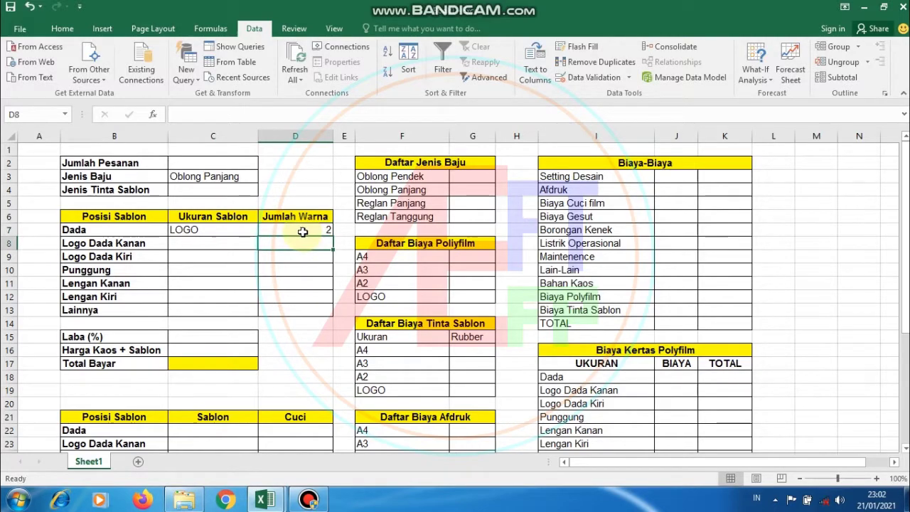
pyautogui.scroll(-1, 231, 292)
pyautogui.scroll(-1, 242, 283)
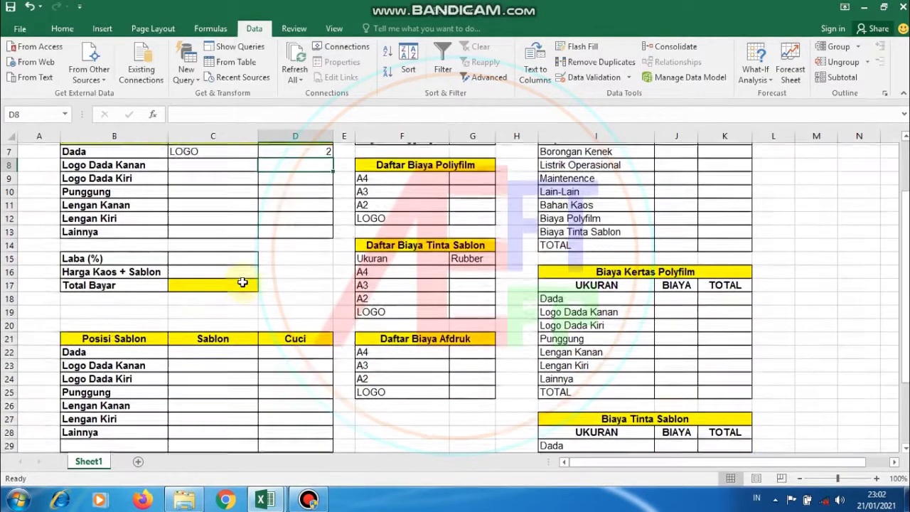
pyautogui.click(199, 257)
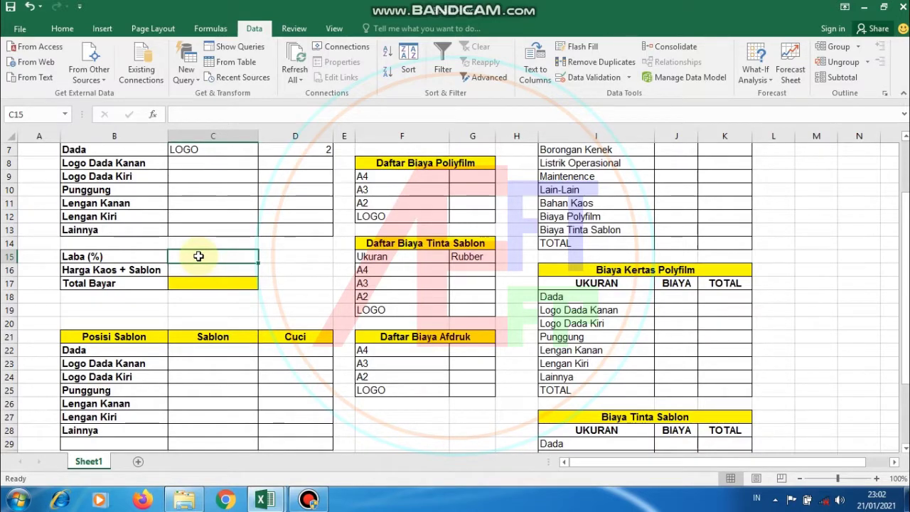
pyautogui.write('30')
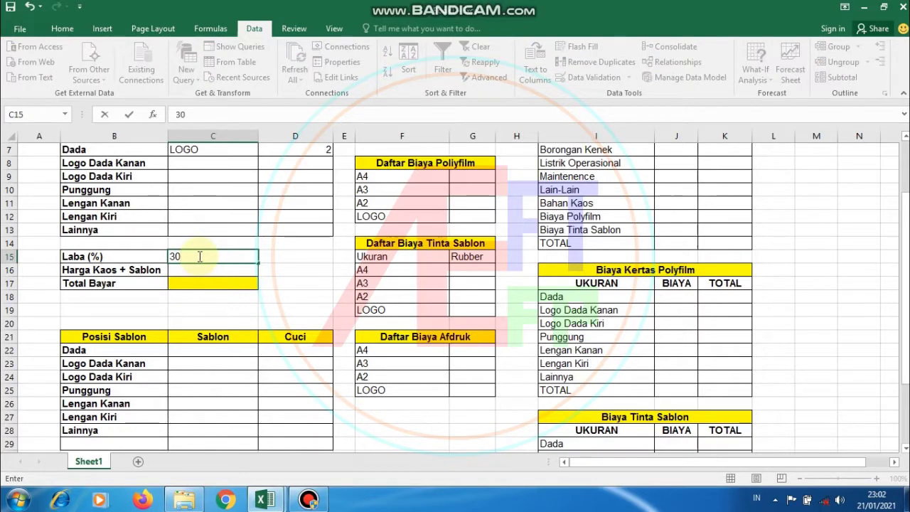
pyautogui.press('Return')
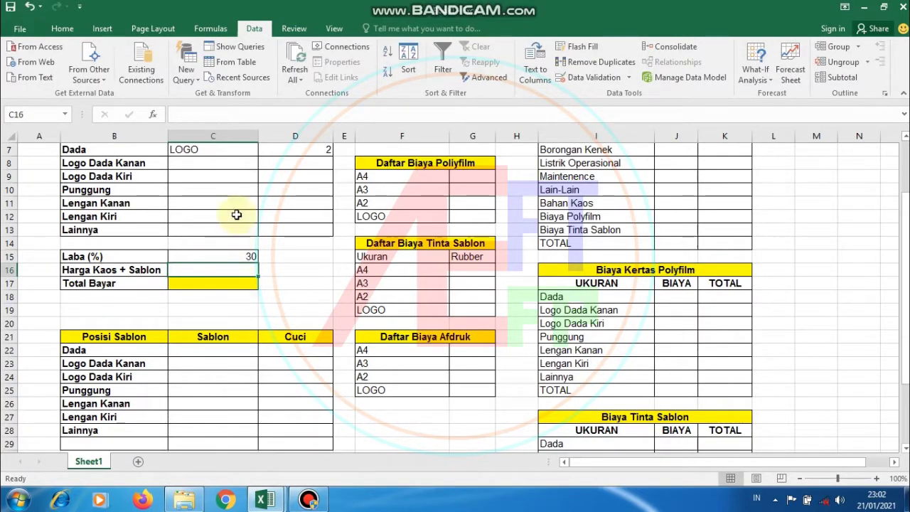
# Enter =(K14+(K14/100*C15))/C2 in C16 as the per-shirt price with profit
pyautogui.click(233, 112)
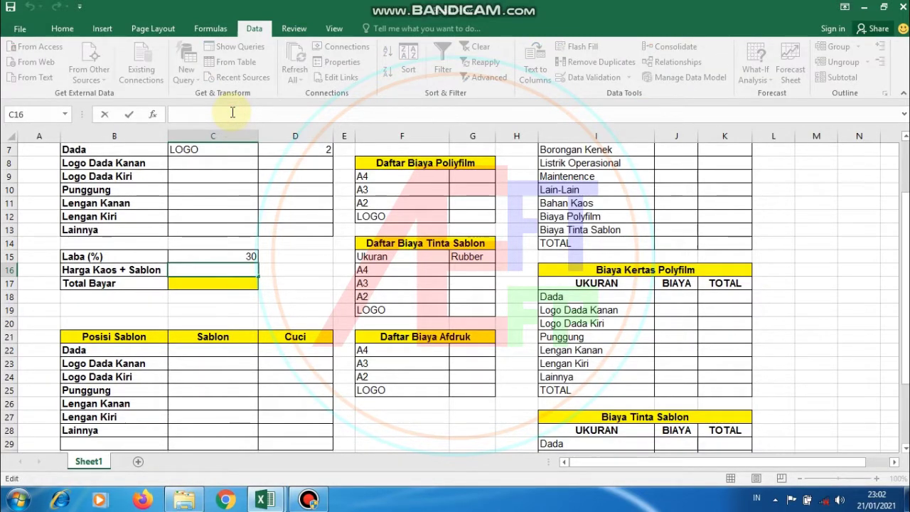
pyautogui.write('=')
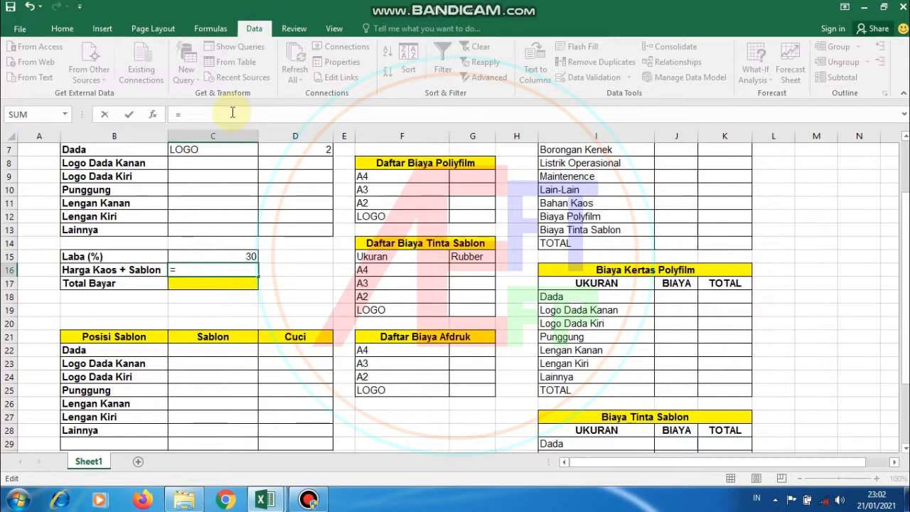
pyautogui.click(717, 244)
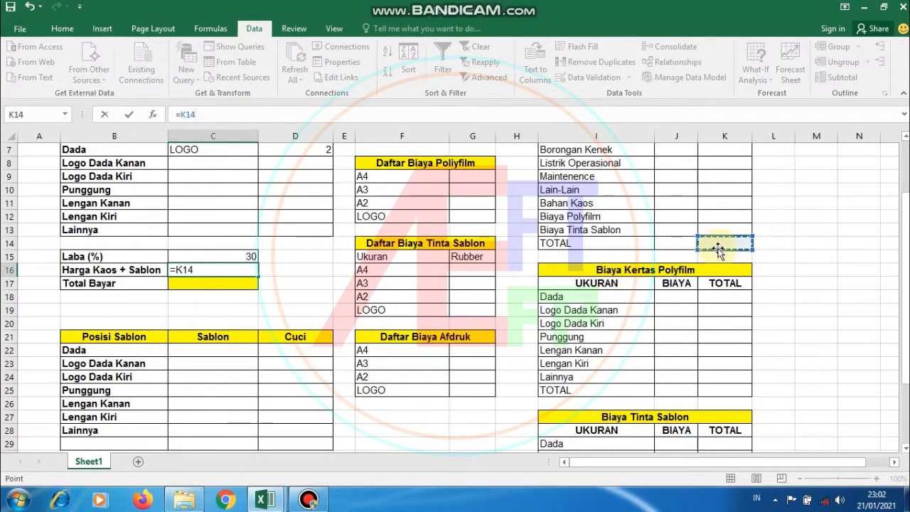
pyautogui.press('BackSpace')
pyautogui.press('BackSpace')
pyautogui.press('BackSpace')
pyautogui.write('=(')
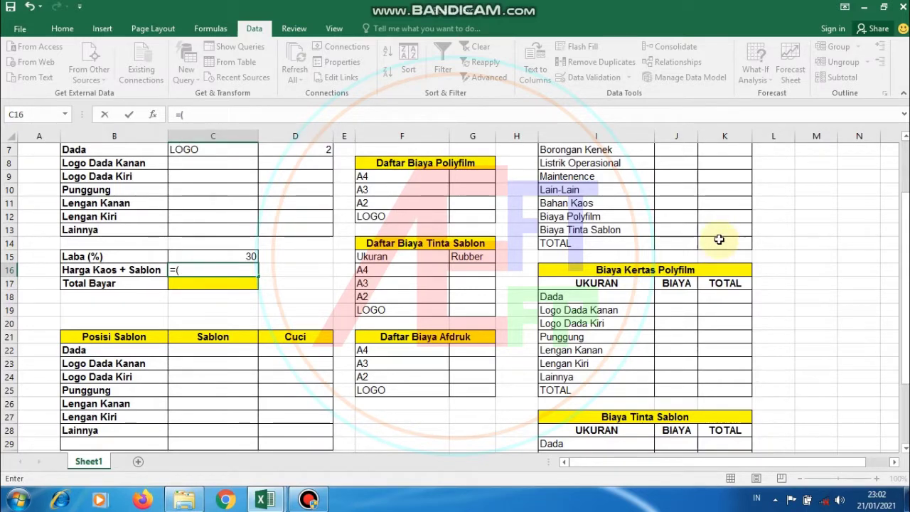
pyautogui.click(718, 240)
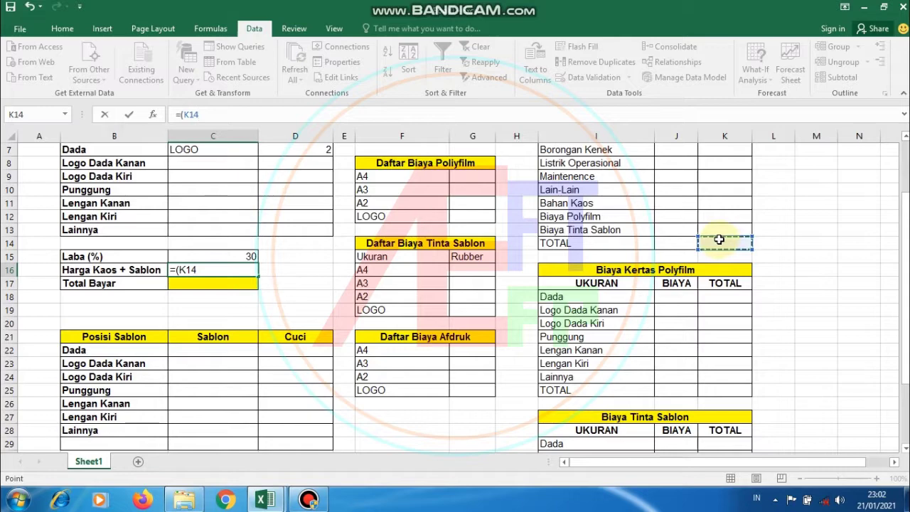
pyautogui.write('=')
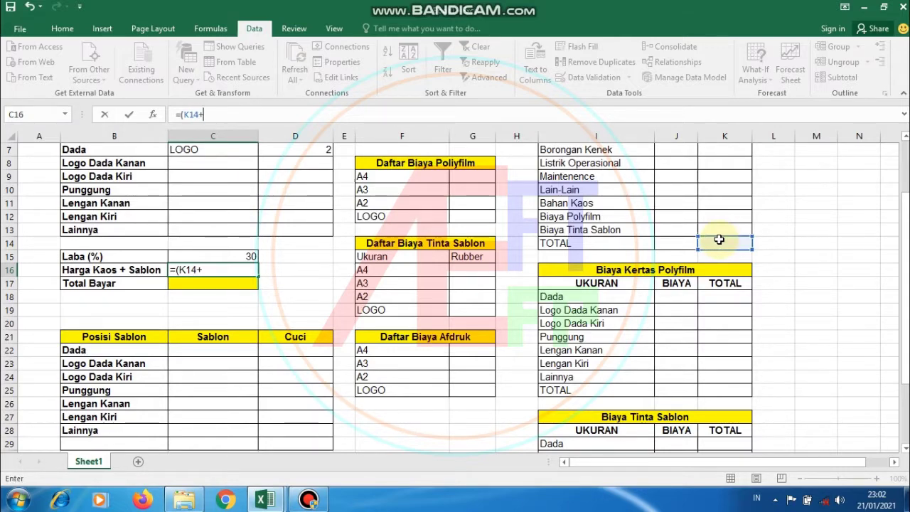
pyautogui.write('(')
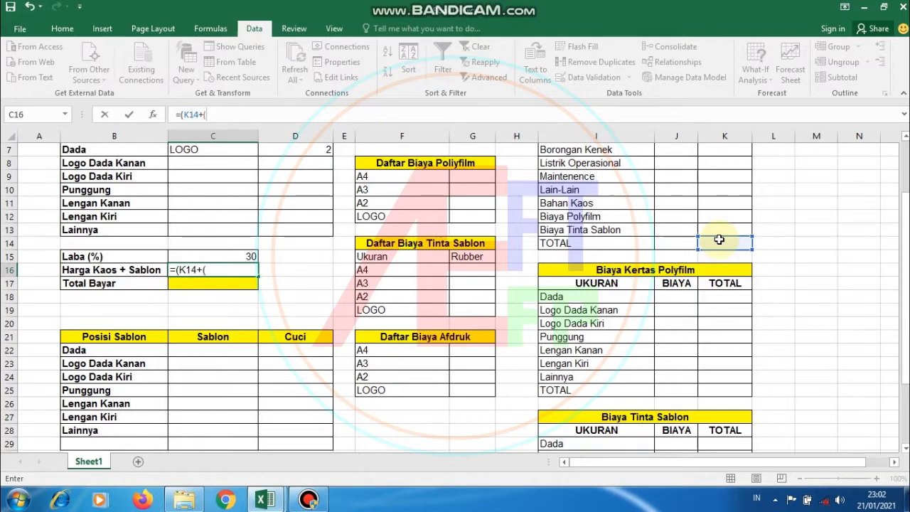
pyautogui.click(718, 240)
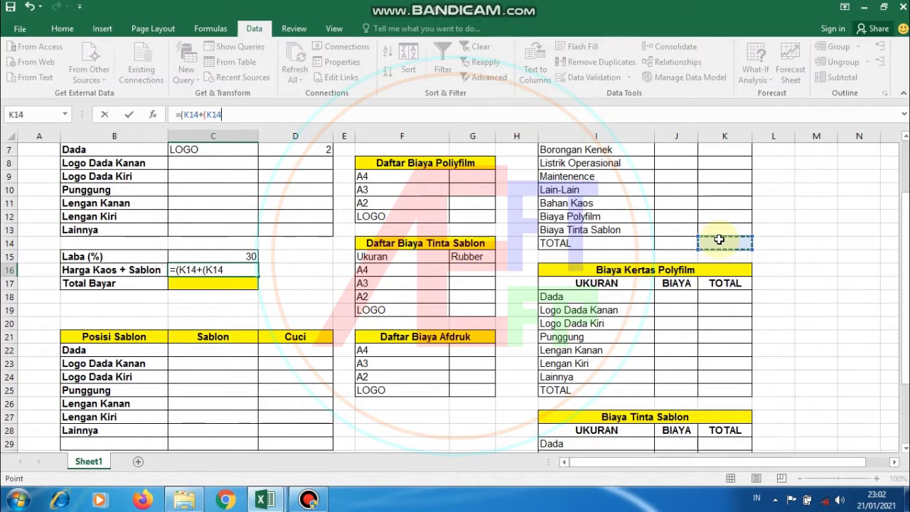
pyautogui.write('/100*')
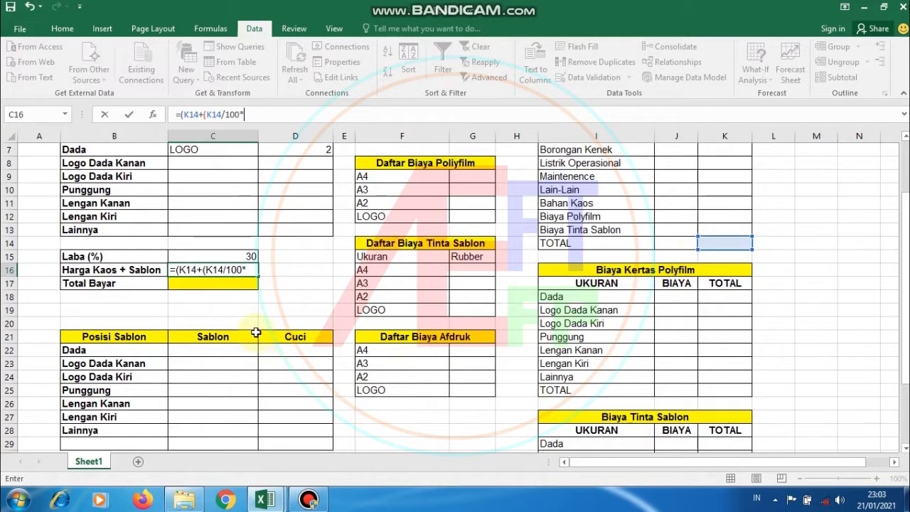
pyautogui.click(209, 255)
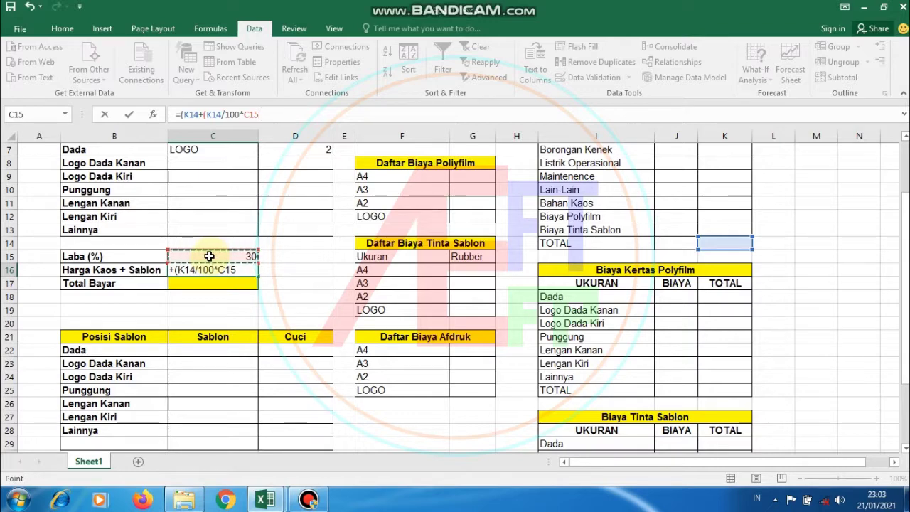
pyautogui.write('))/')
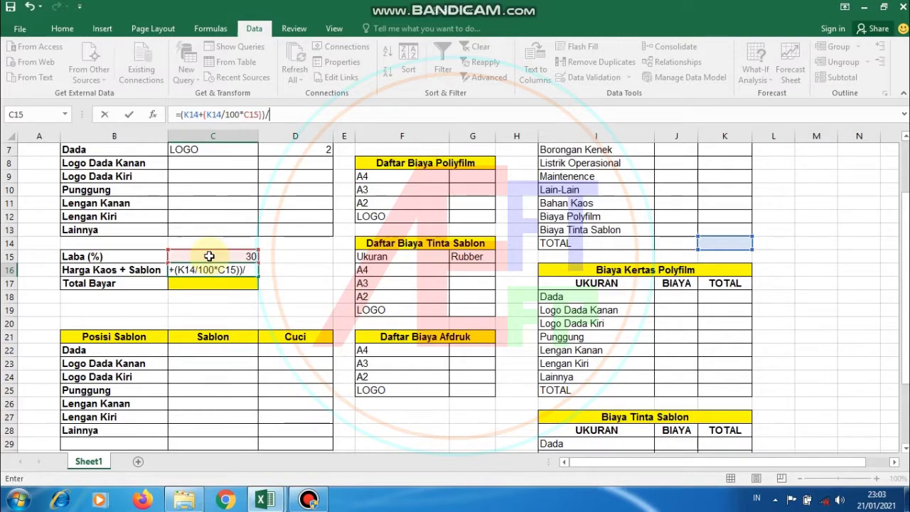
pyautogui.moveTo(905, 242); pyautogui.dragTo(904, 222)
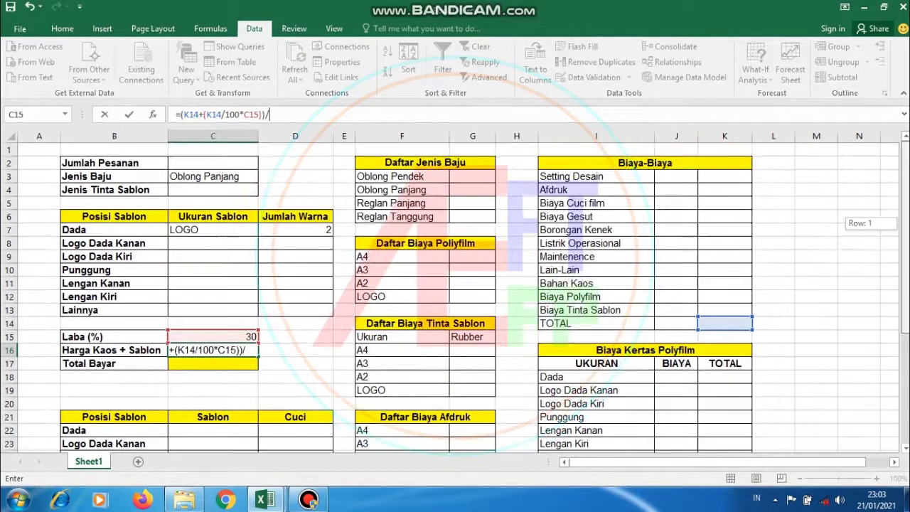
pyautogui.click(232, 160)
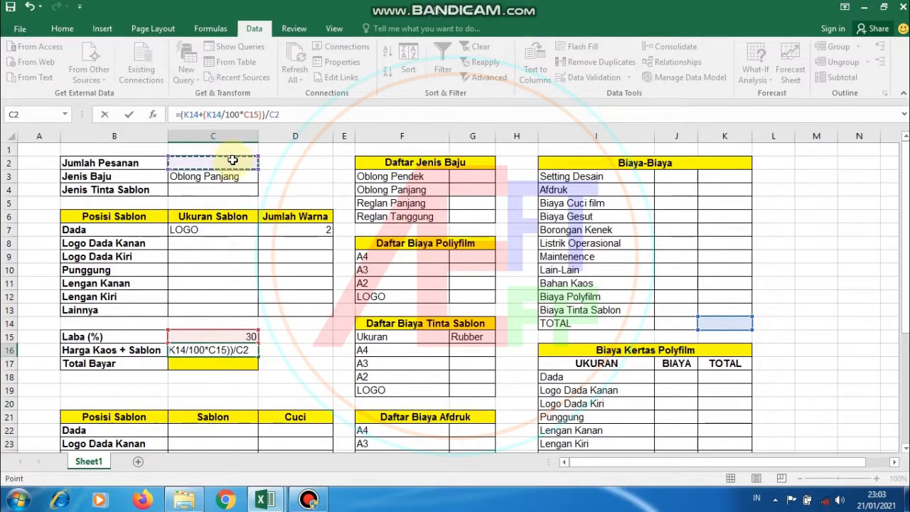
pyautogui.press('Return')
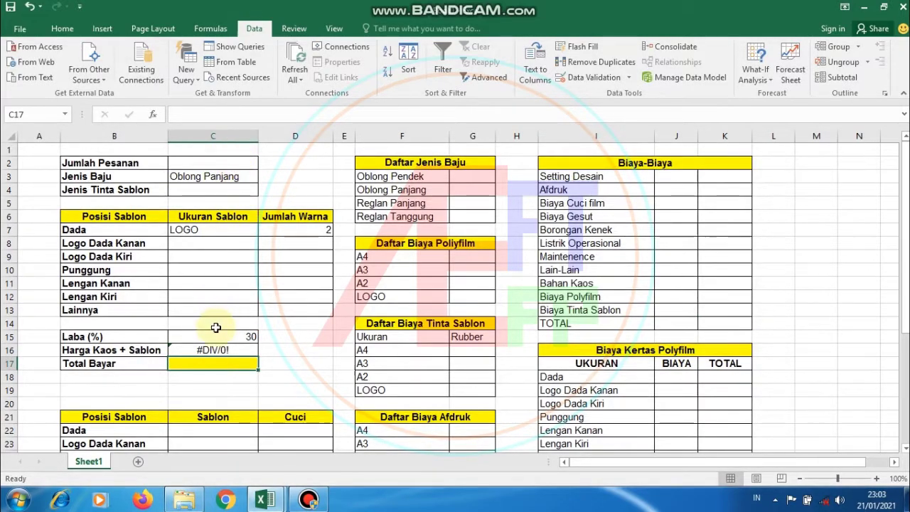
# Inspect the Harga Kaos + Sablon price formula in C16
pyautogui.scroll(-1, 215, 327)
pyautogui.scroll(-1, 216, 326)
pyautogui.click(242, 269)
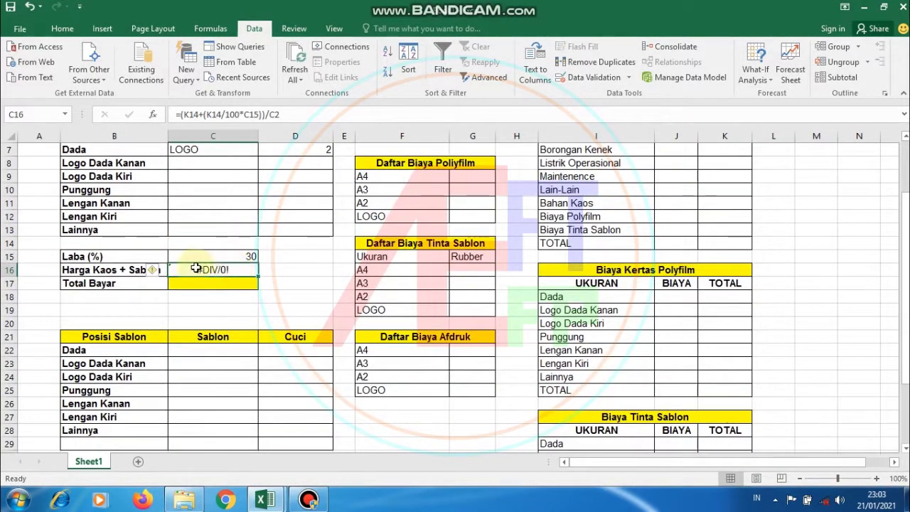
pyautogui.scroll(2, 194, 268)
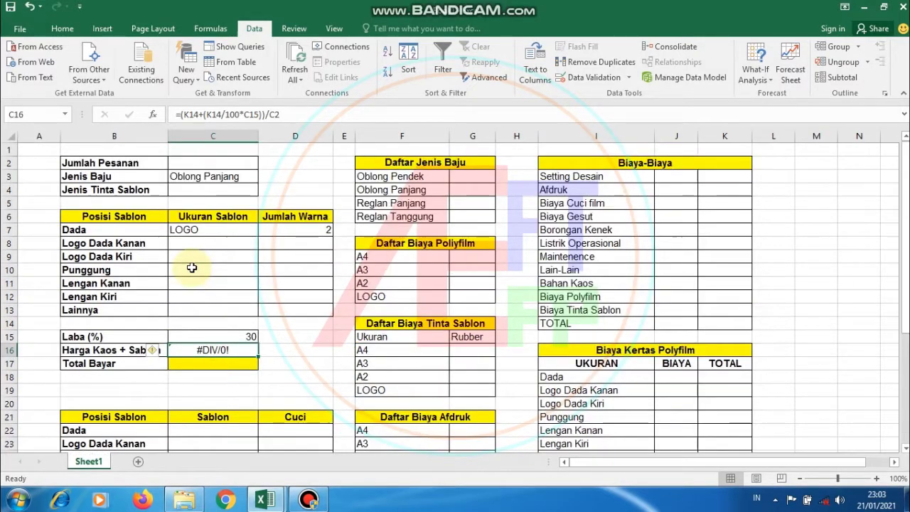
pyautogui.scroll(-1, 191, 267)
pyautogui.scroll(-1, 228, 284)
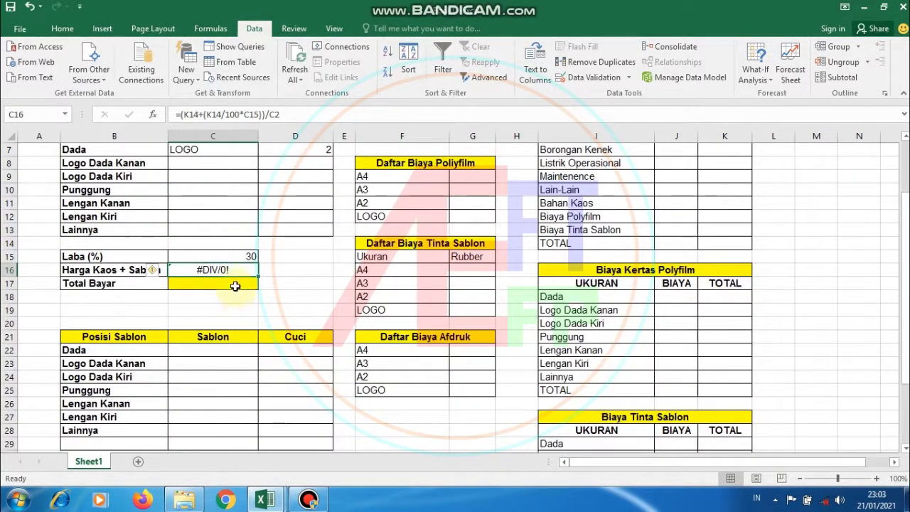
# Enter =C16*C2 in C17 as the Total Bayar formula
pyautogui.click(235, 285)
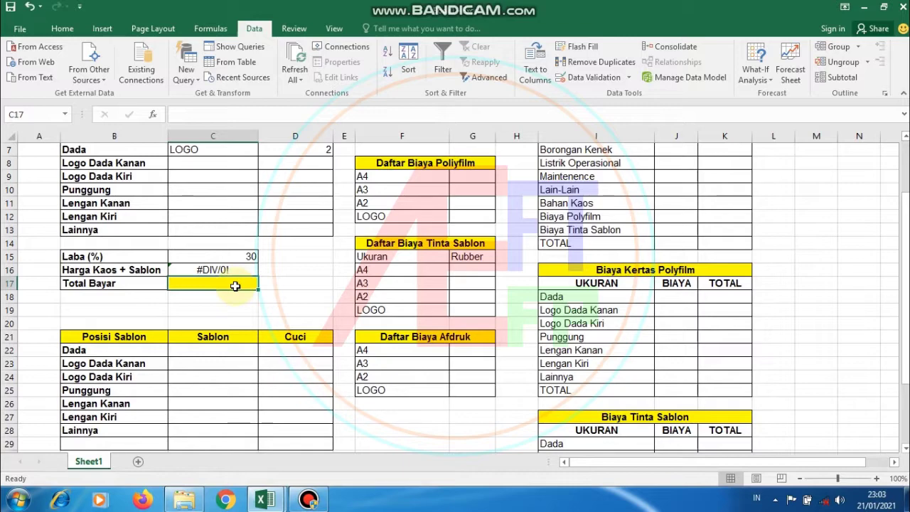
pyautogui.write('=')
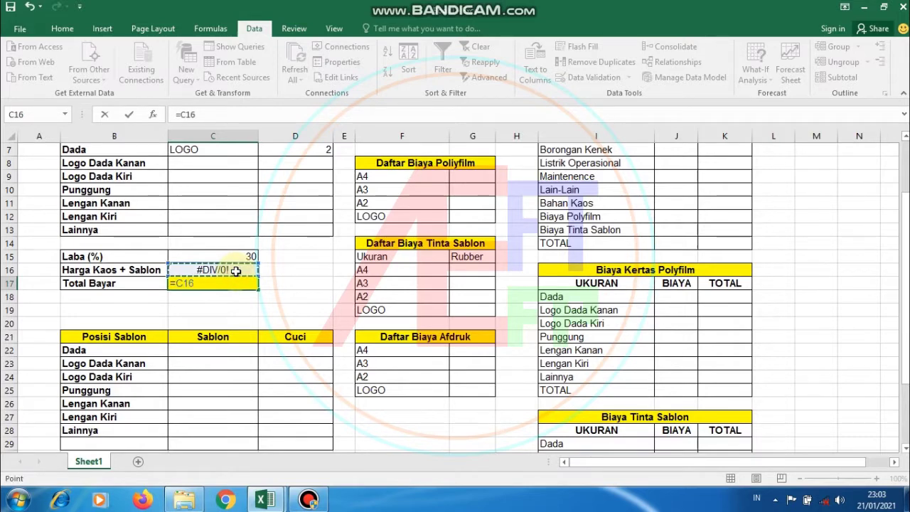
pyautogui.scroll(2, 236, 271)
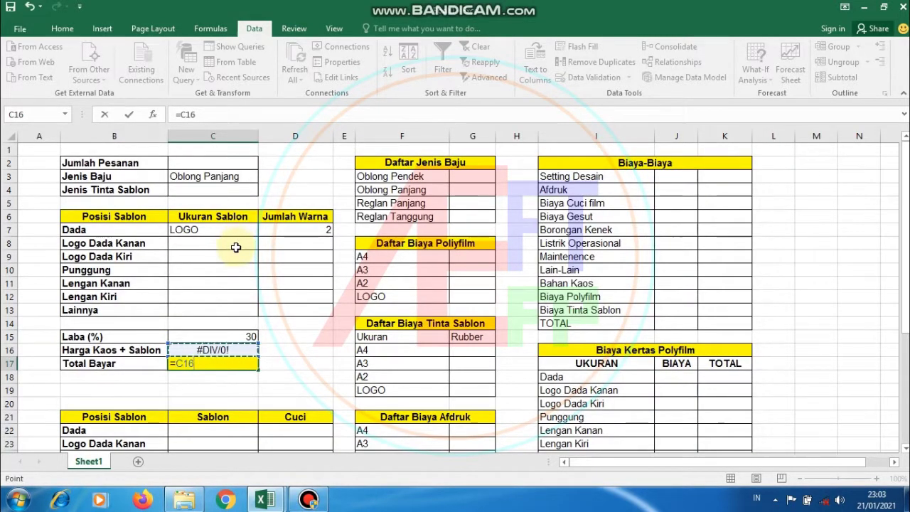
pyautogui.write('*')
pyautogui.click(232, 167)
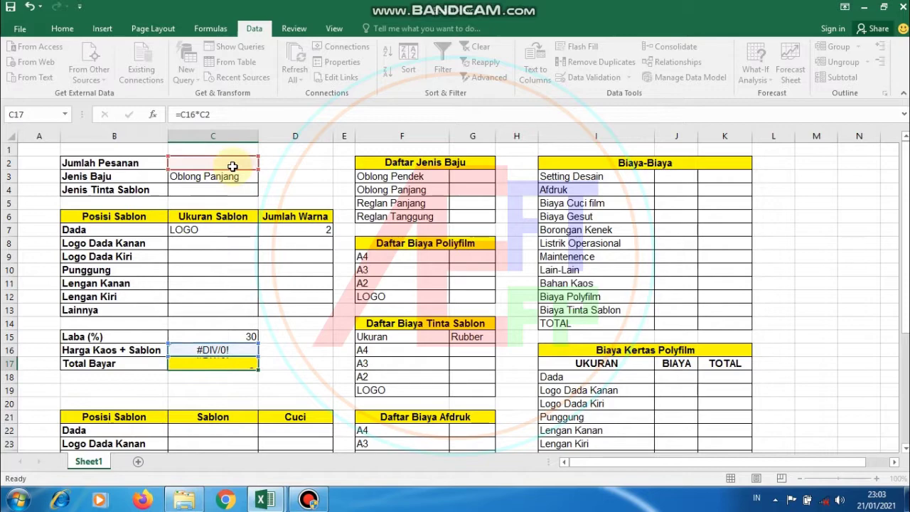
pyautogui.press('Return')
# Set Jumlah Pesanan in C2 to 12
pyautogui.click(232, 165)
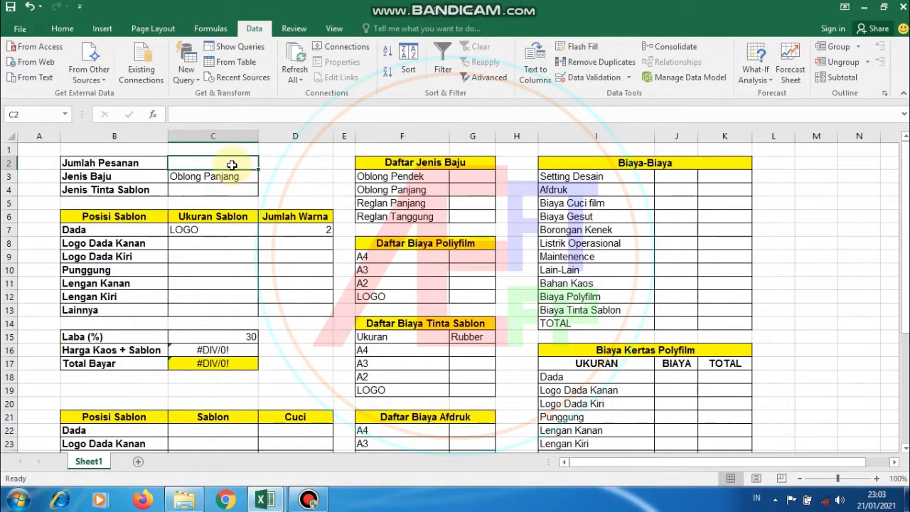
pyautogui.write('12')
pyautogui.press('Return')
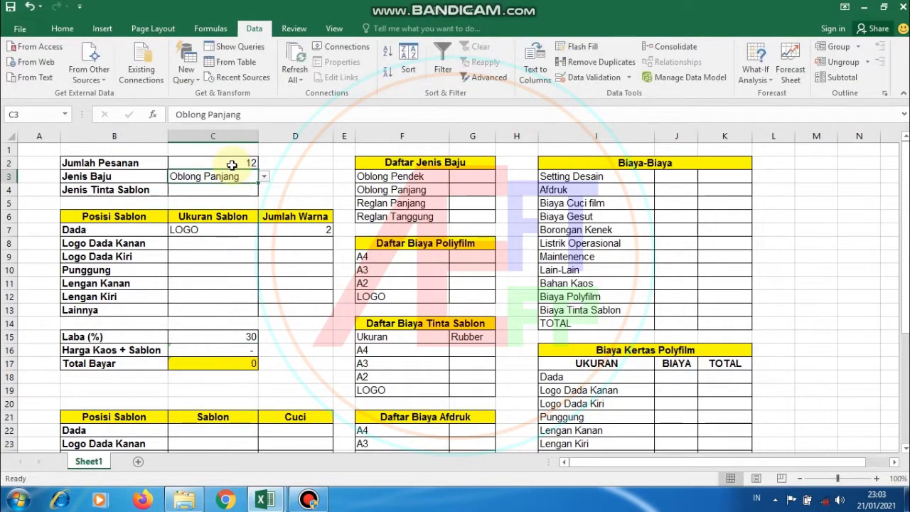
# Check C16 at 78.390 and C17 Total Bayar at 940680
pyautogui.scroll(-1, 249, 302)
pyautogui.click(250, 312)
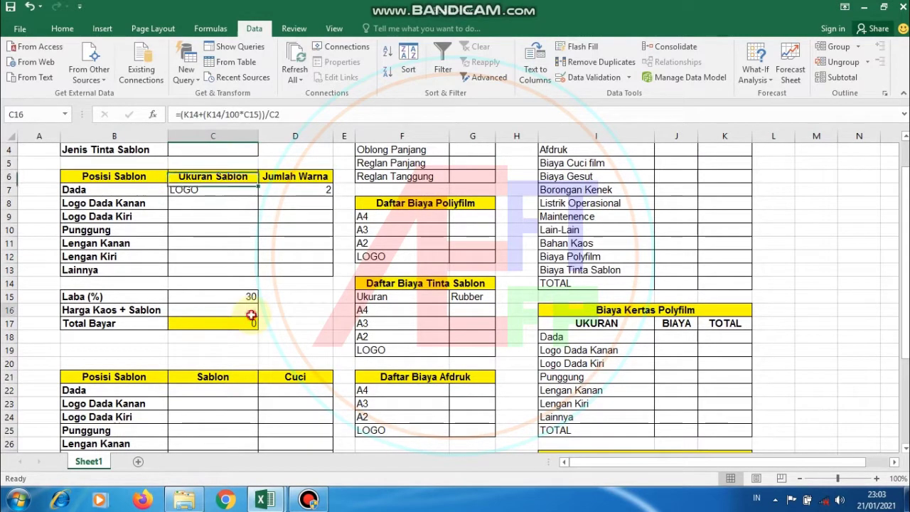
pyautogui.click(245, 324)
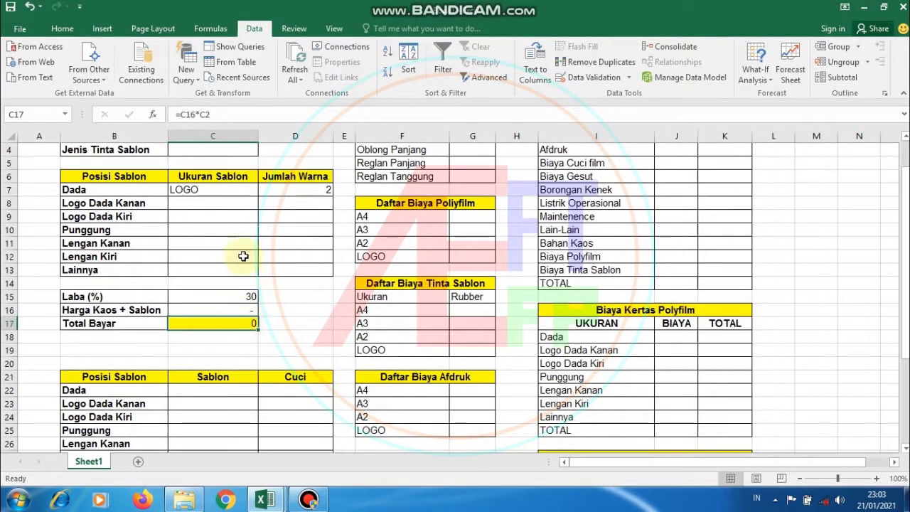
pyautogui.moveTo(247, 313); pyautogui.dragTo(248, 325)
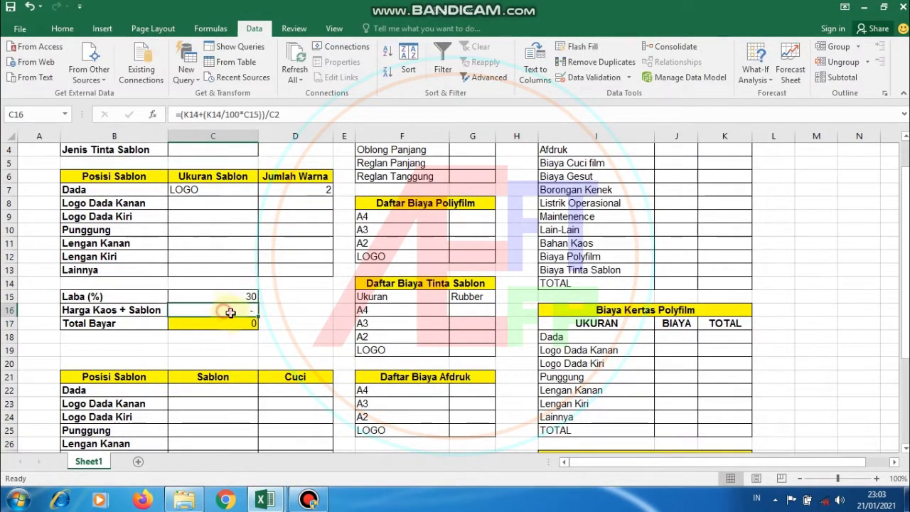
pyautogui.scroll(1, 465, 173)
pyautogui.moveTo(471, 213)
pyautogui.mouseDown()
pyautogui.moveTo(471, 193)
pyautogui.moveTo(471, 216)
pyautogui.mouseUp()
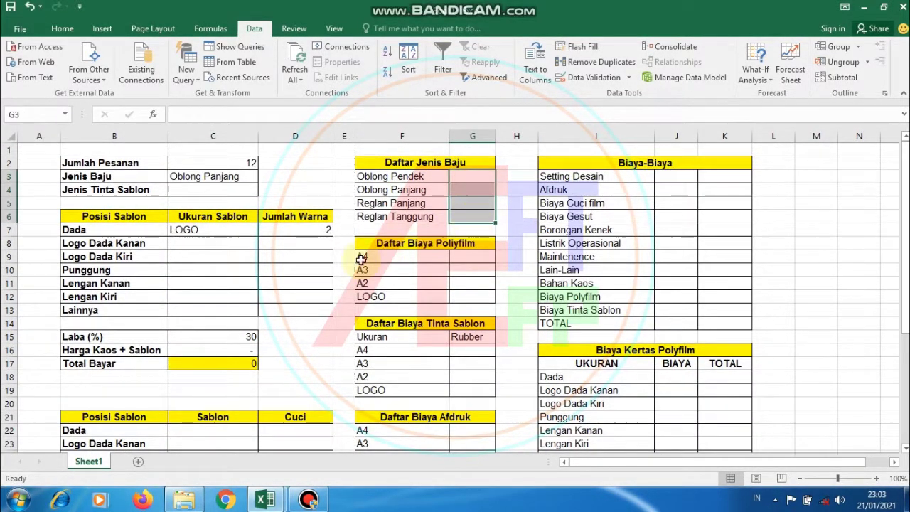
pyautogui.scroll(-2, 337, 273)
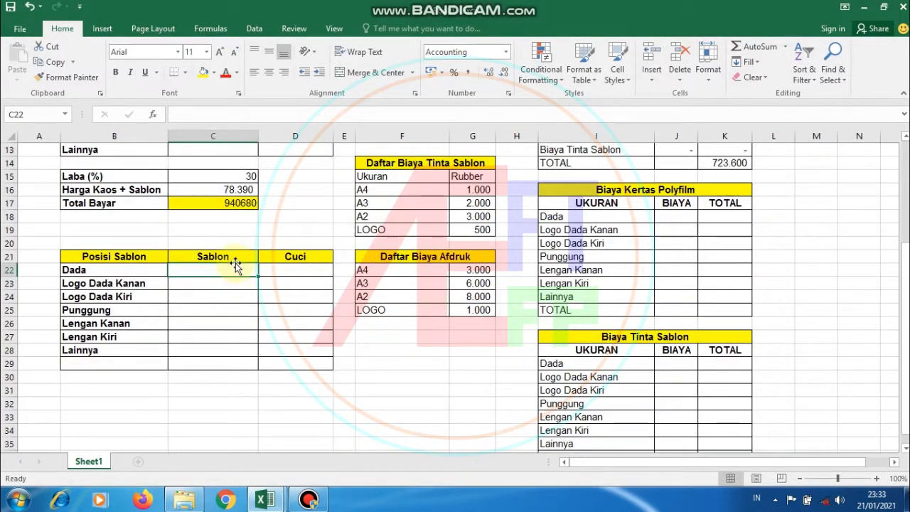
# Start C22 with =IF(C7=$F$22;$G$22*D7 for the A4 Afdruk price
pyautogui.write('=IF')
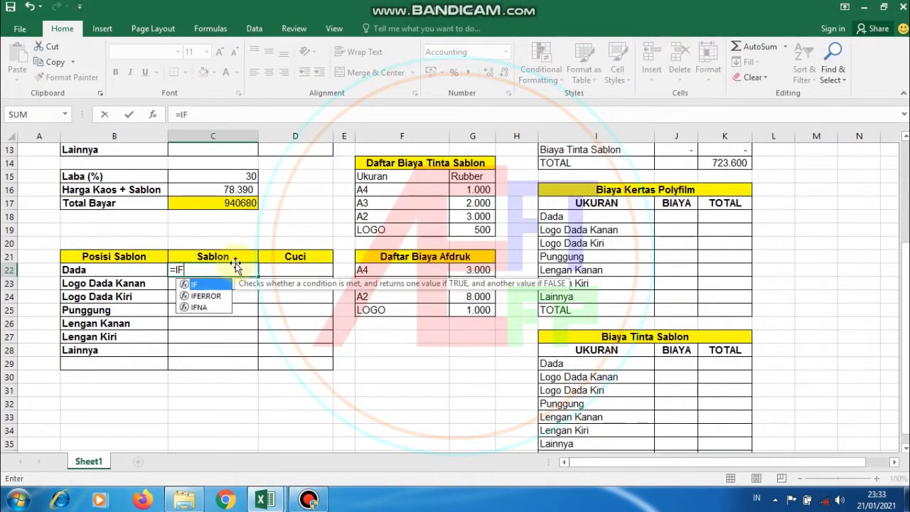
pyautogui.scroll(3, 234, 257)
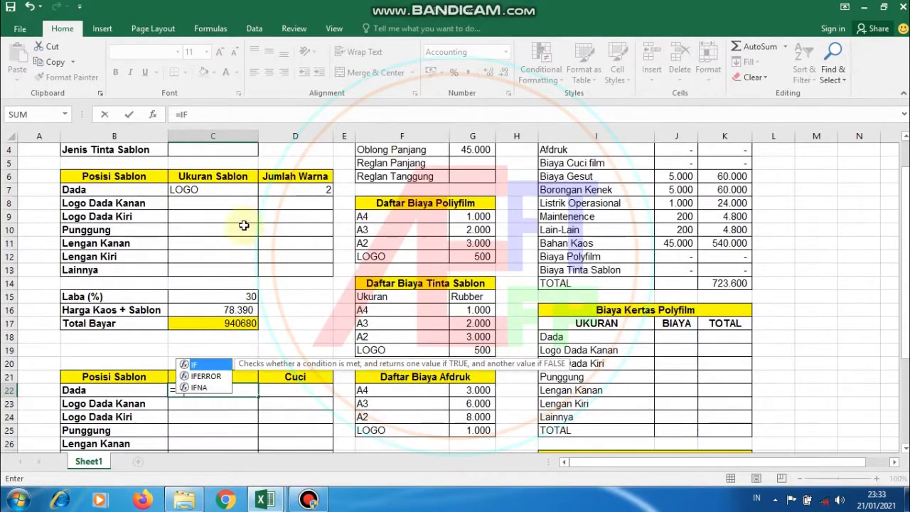
pyautogui.click(240, 190)
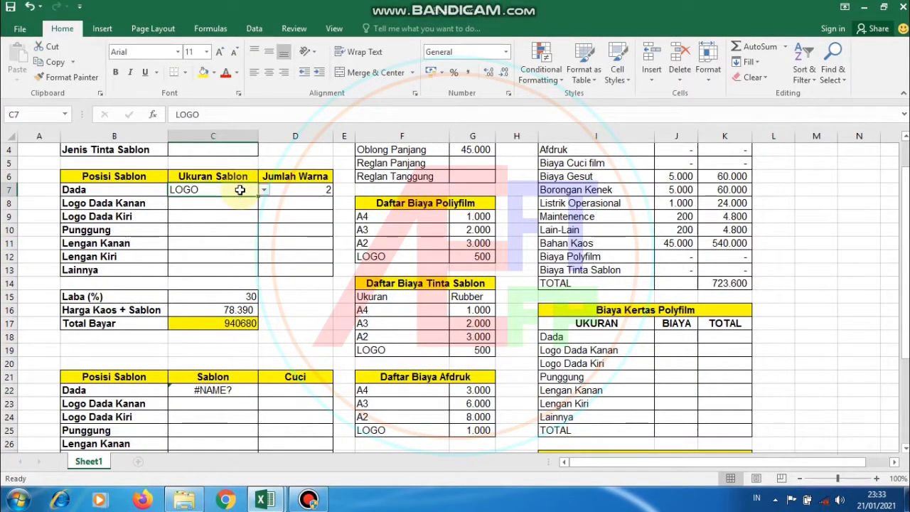
pyautogui.click(227, 390)
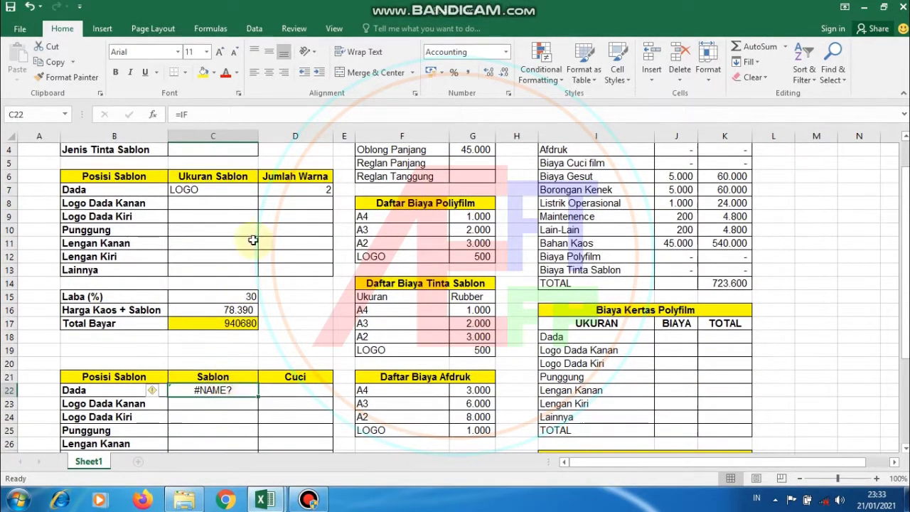
pyautogui.click(258, 114)
pyautogui.write('(')
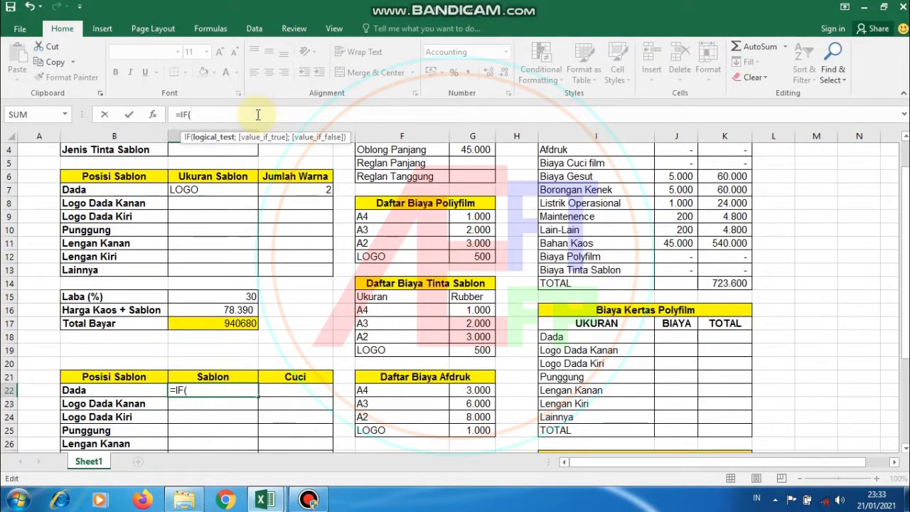
pyautogui.click(234, 189)
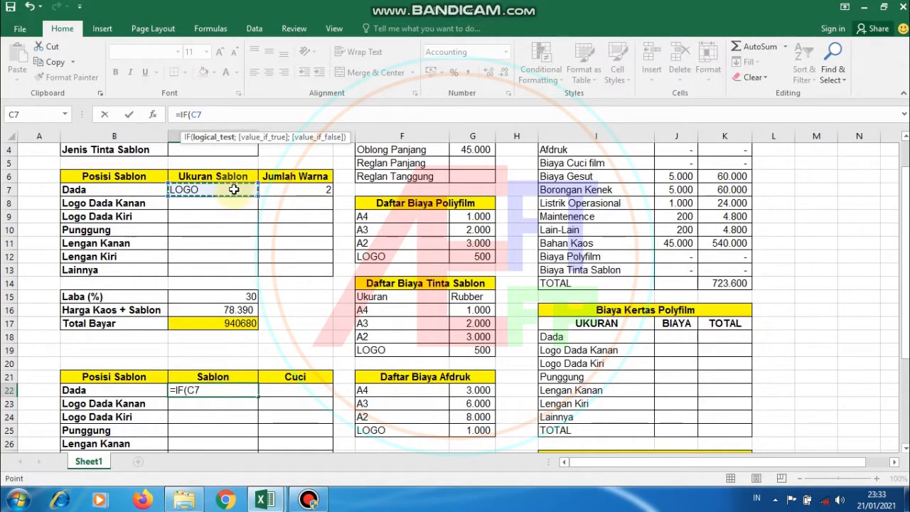
pyautogui.write('=')
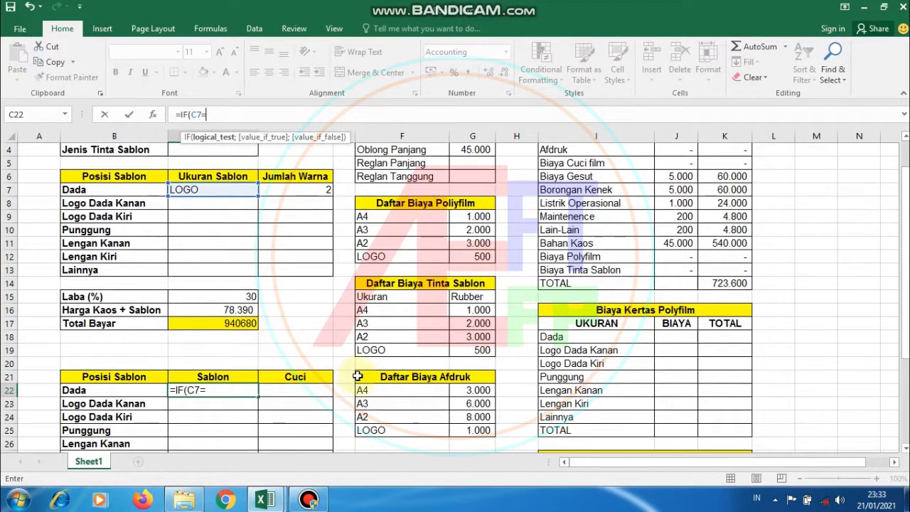
pyautogui.click(418, 390)
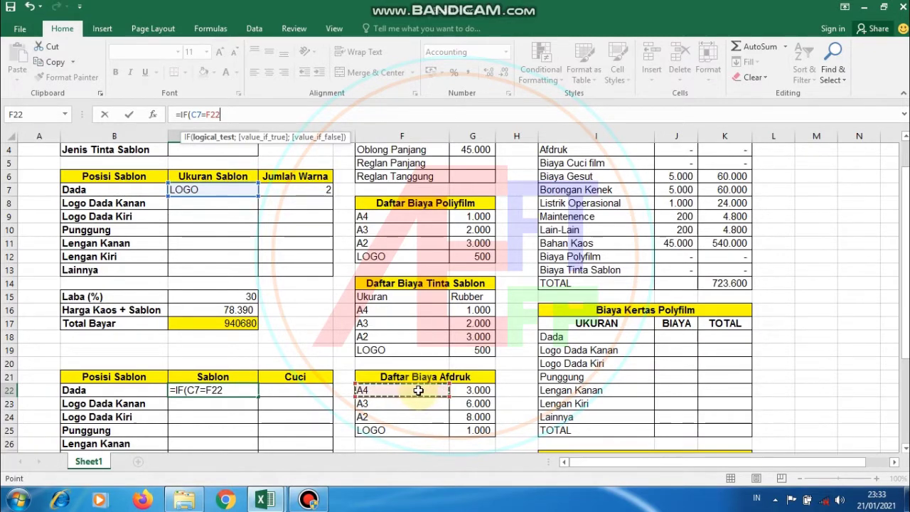
pyautogui.press('F4')
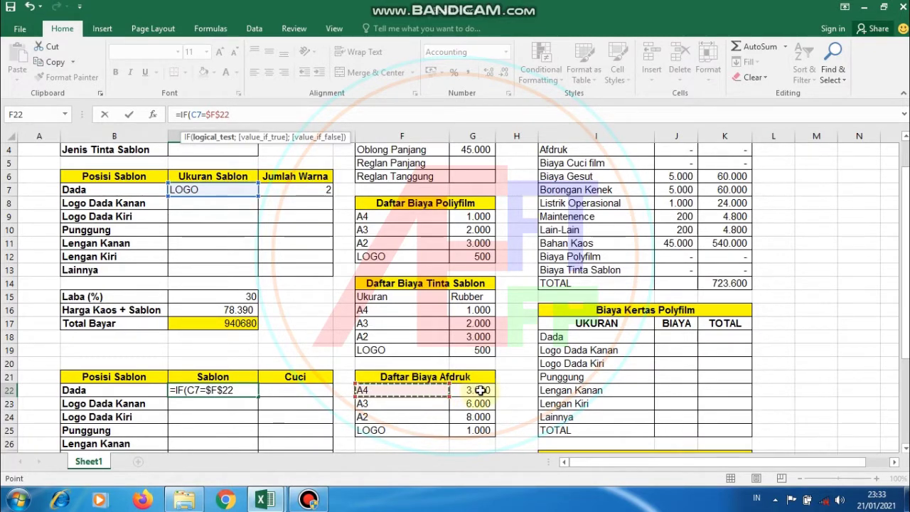
pyautogui.write(';')
pyautogui.click(479, 390)
pyautogui.press('F4')
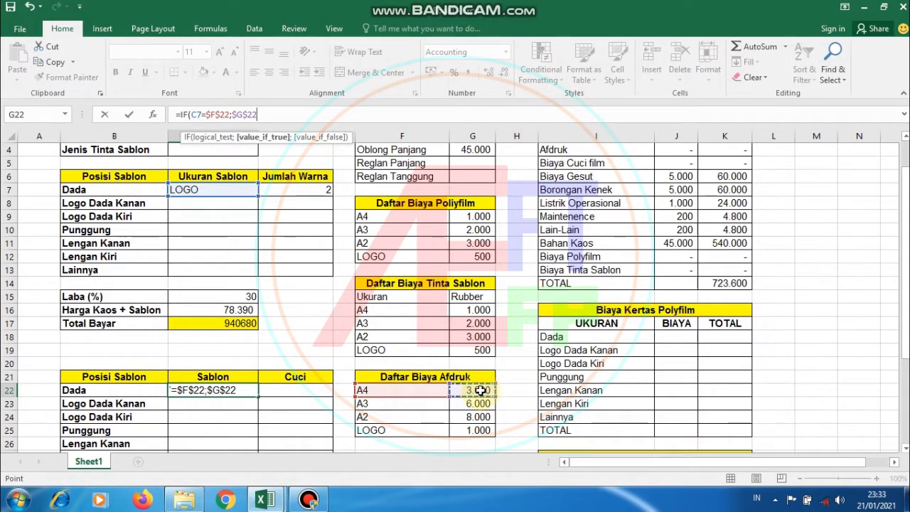
pyautogui.write('*')
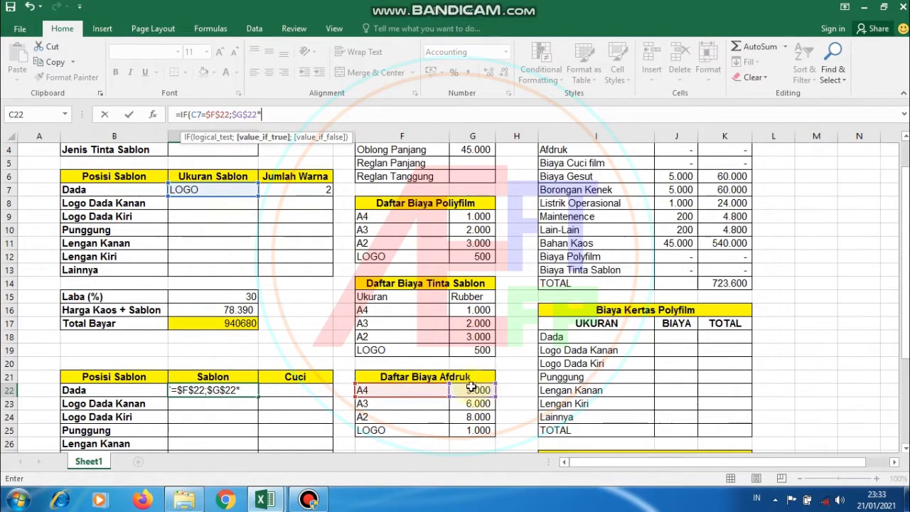
pyautogui.click(309, 187)
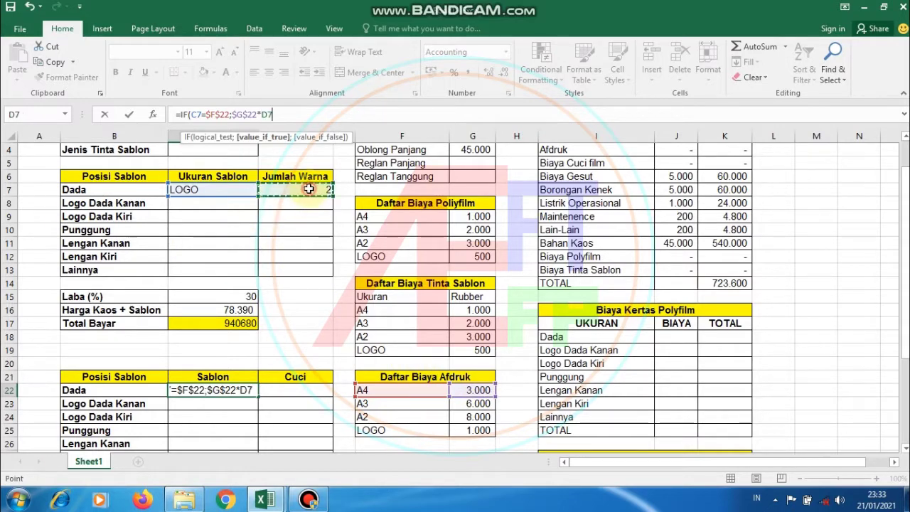
# Nest a second IF(C7=$F$23;$G$23*D7 for the A3 size
pyautogui.write(';')
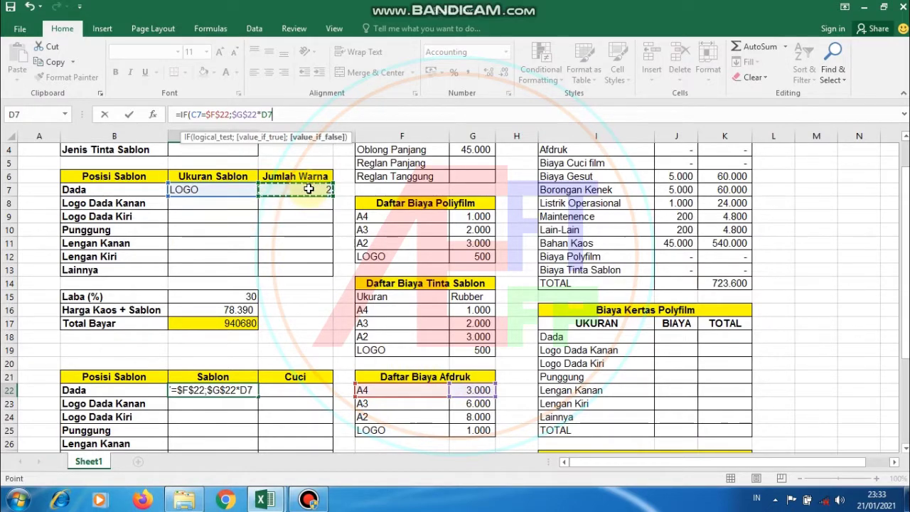
pyautogui.write('IF')
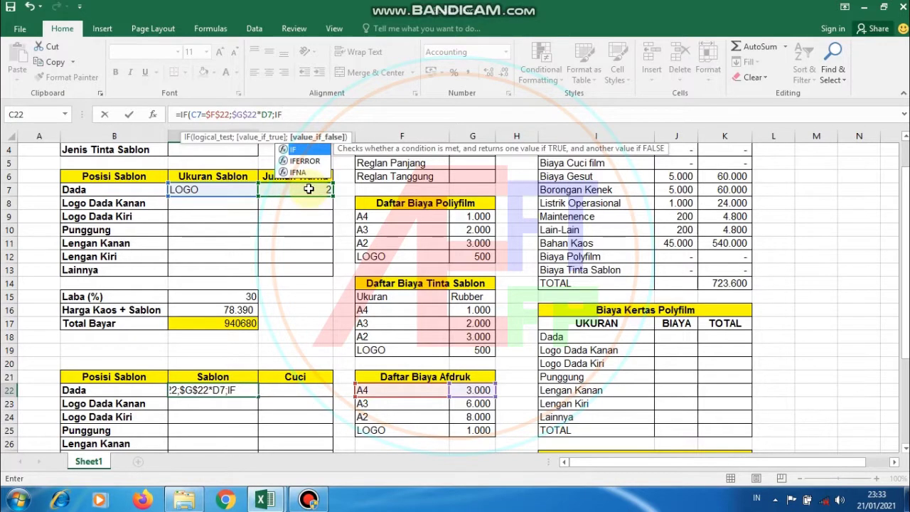
pyautogui.write('(')
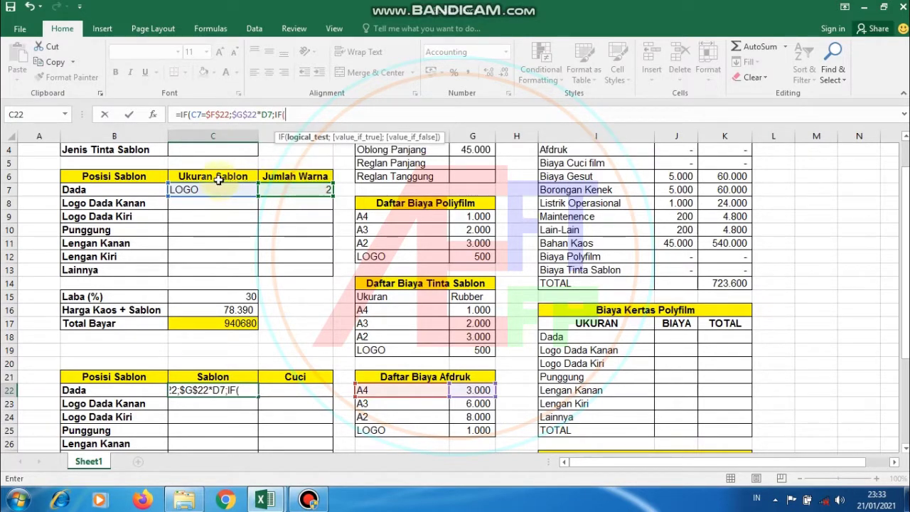
pyautogui.click(206, 187)
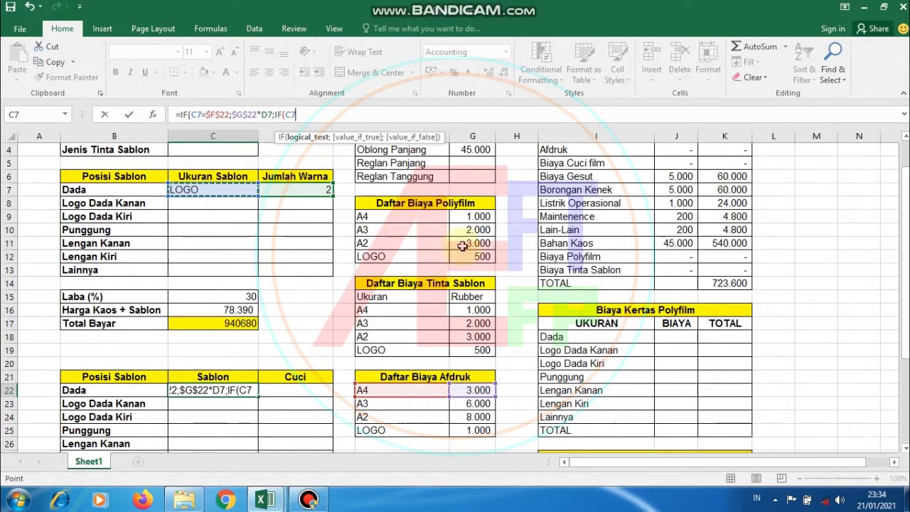
pyautogui.write('=')
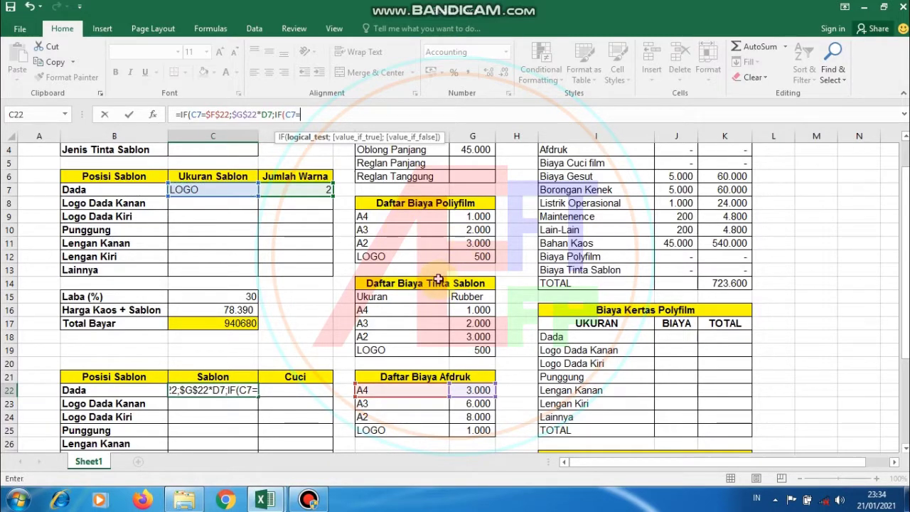
pyautogui.click(403, 404)
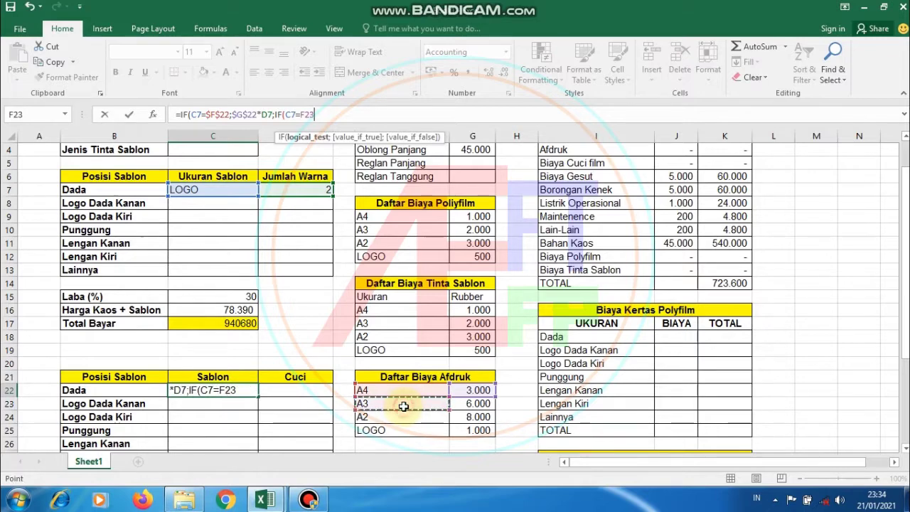
pyautogui.press('F4')
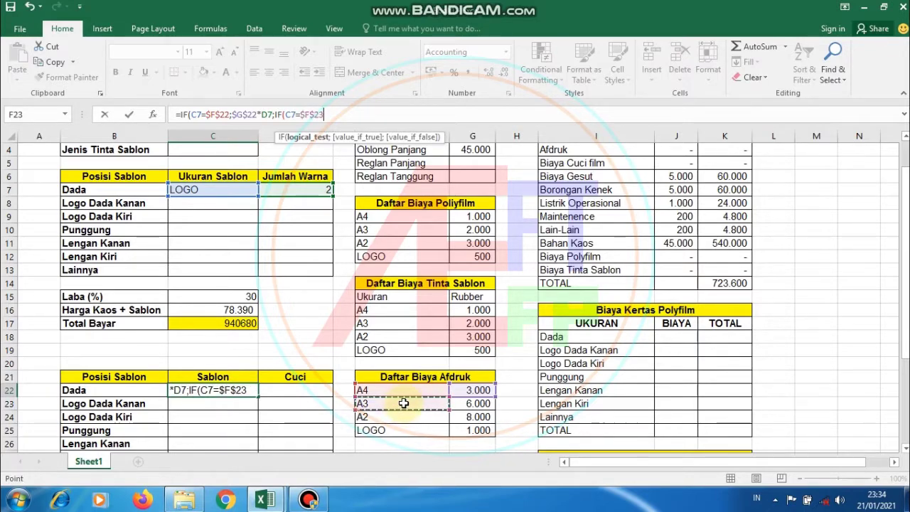
pyautogui.write(';')
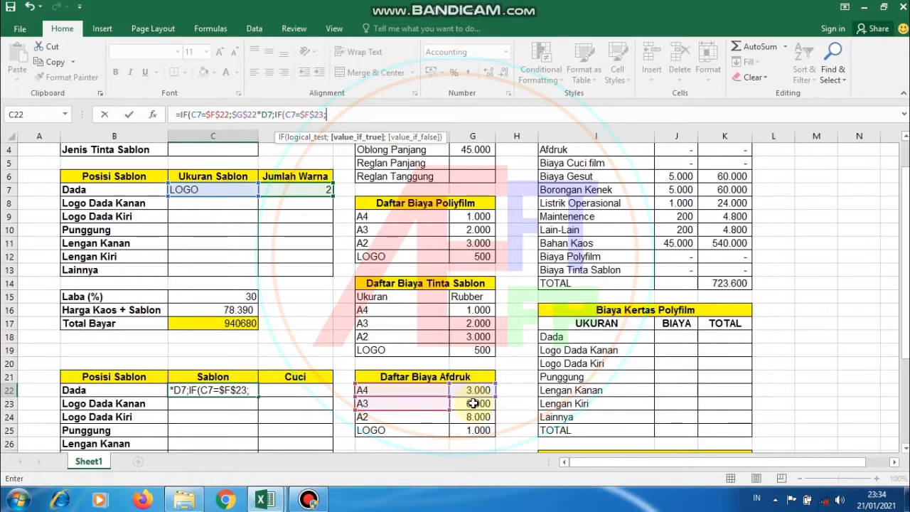
pyautogui.click(473, 403)
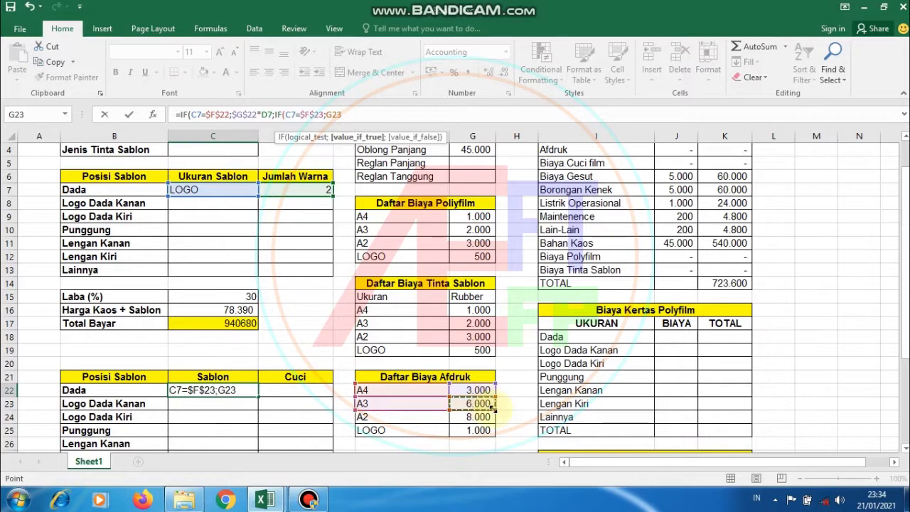
pyautogui.press('F4')
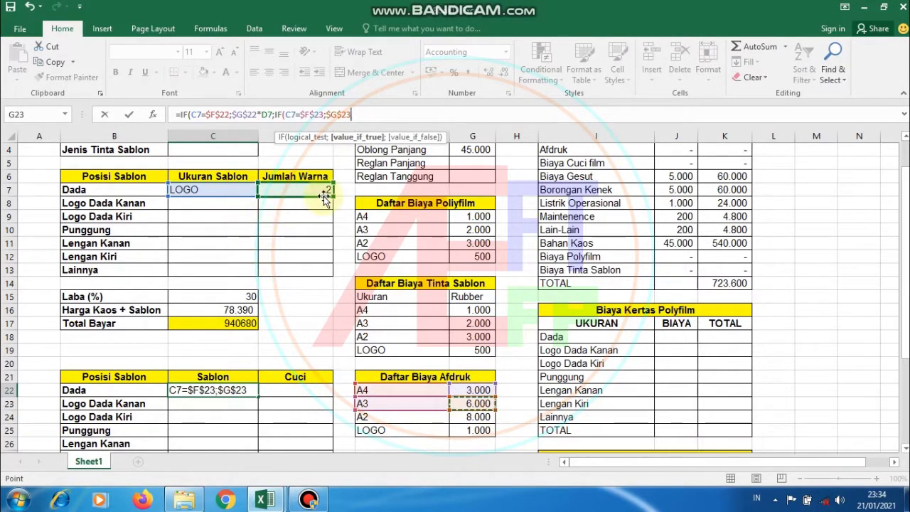
pyautogui.write('*')
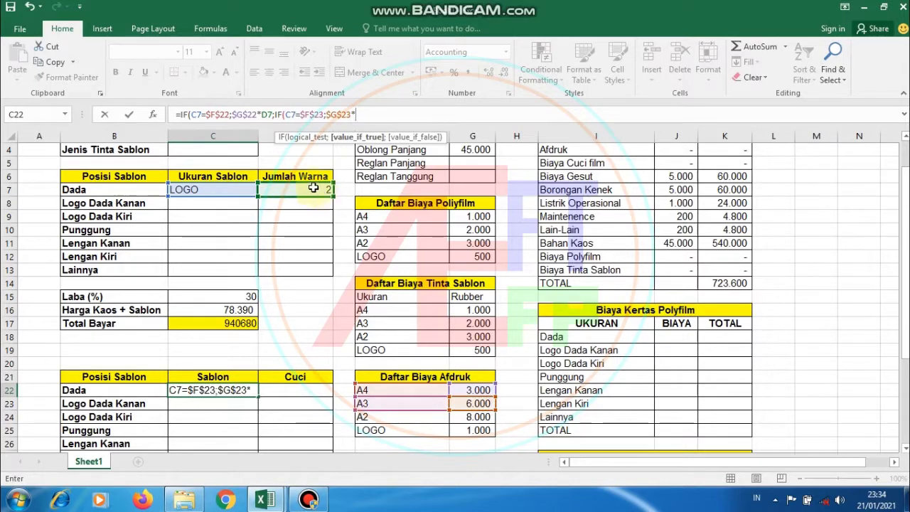
pyautogui.click(311, 189)
pyautogui.click(310, 187)
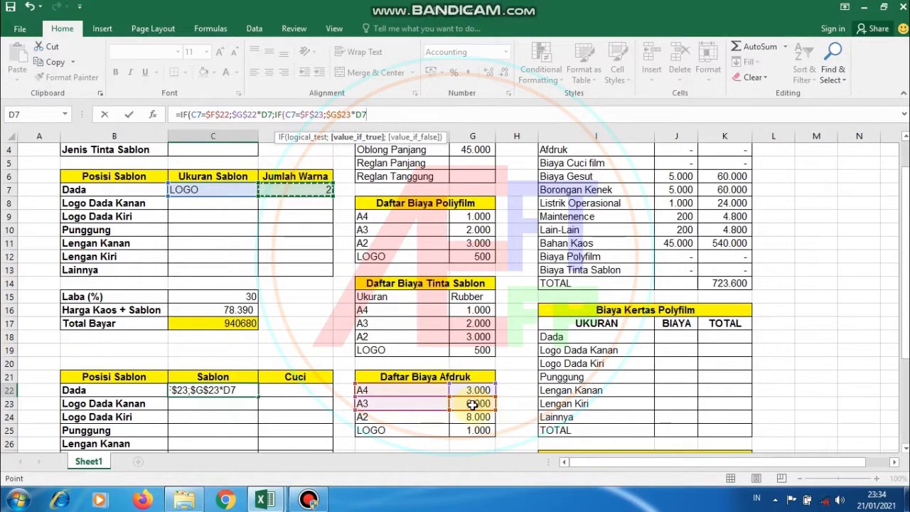
# Nest a third IF testing C7 against $F$24, returning $G$24*D7 for A2
pyautogui.write(';')
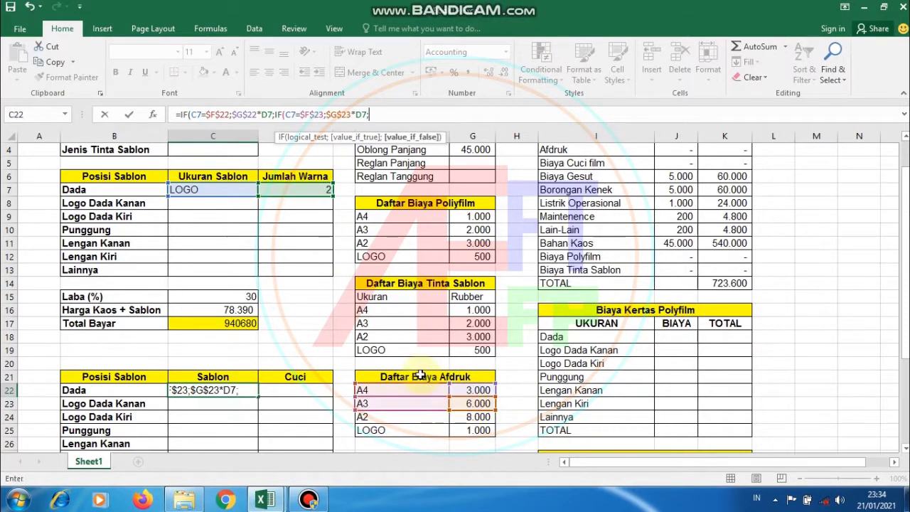
pyautogui.write('IF')
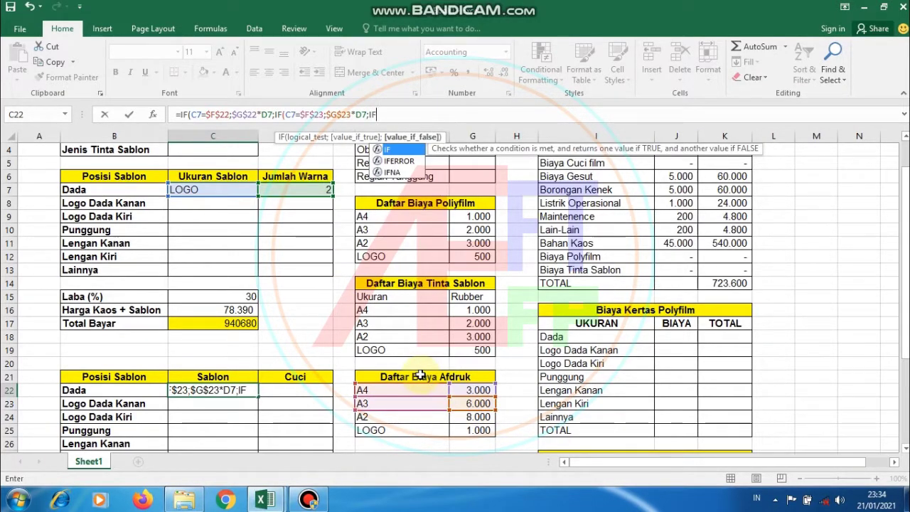
pyautogui.write('(')
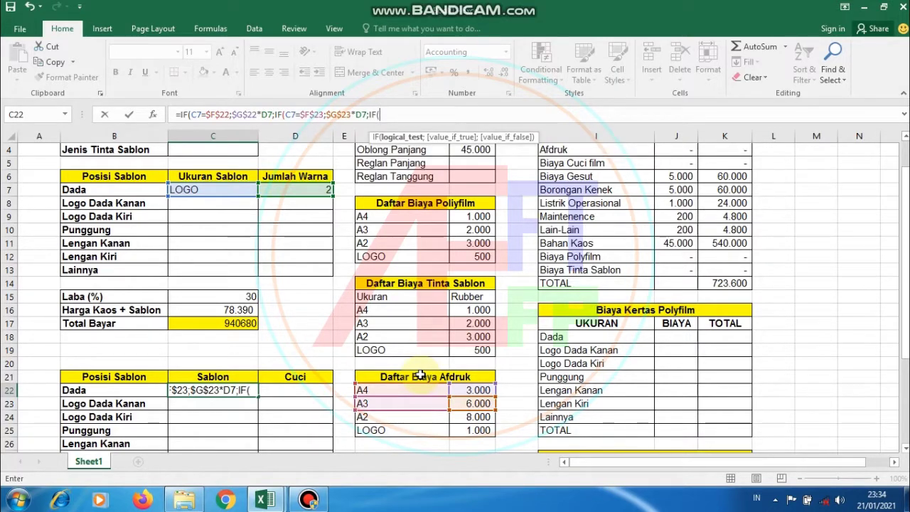
pyautogui.click(202, 190)
pyautogui.write('=')
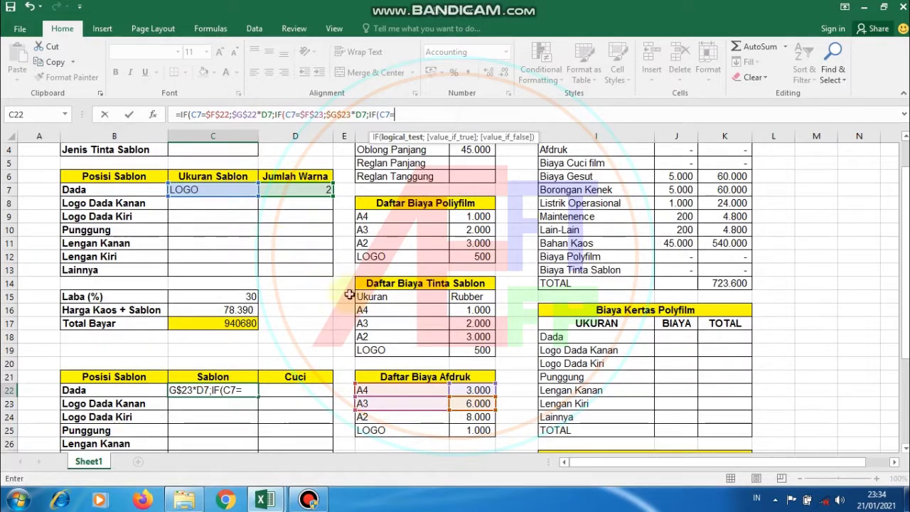
pyautogui.click(396, 421)
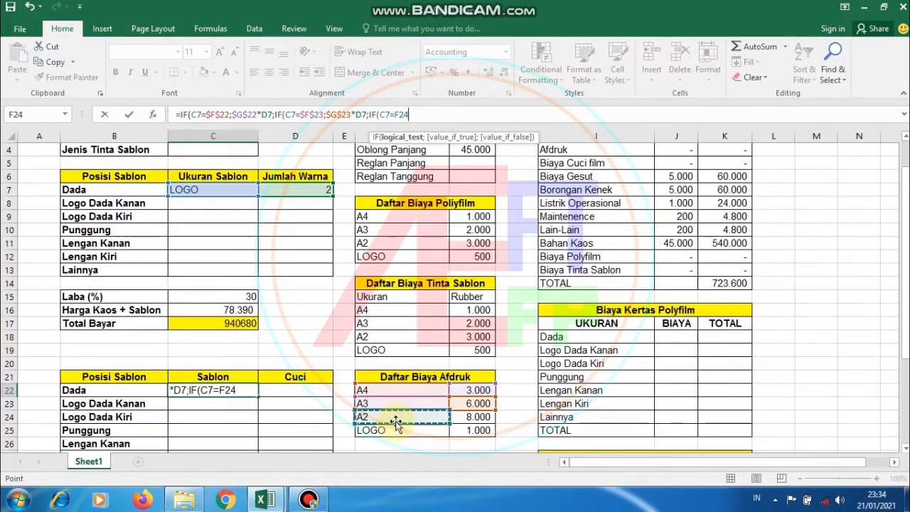
pyautogui.press('F4')
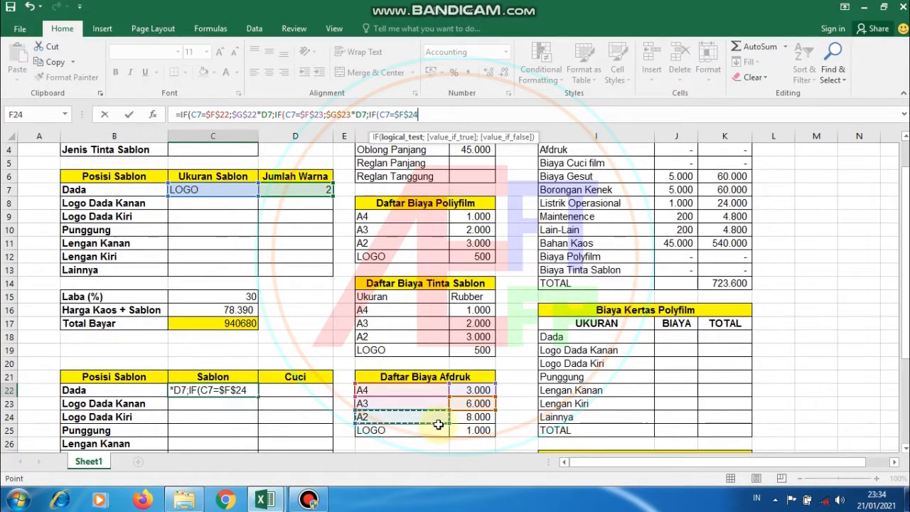
pyautogui.write('+')
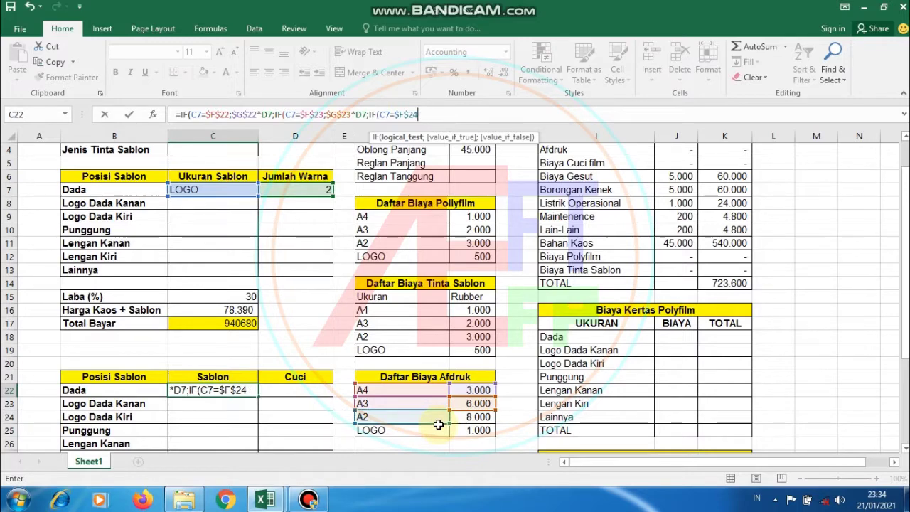
pyautogui.write(';')
pyautogui.click(480, 418)
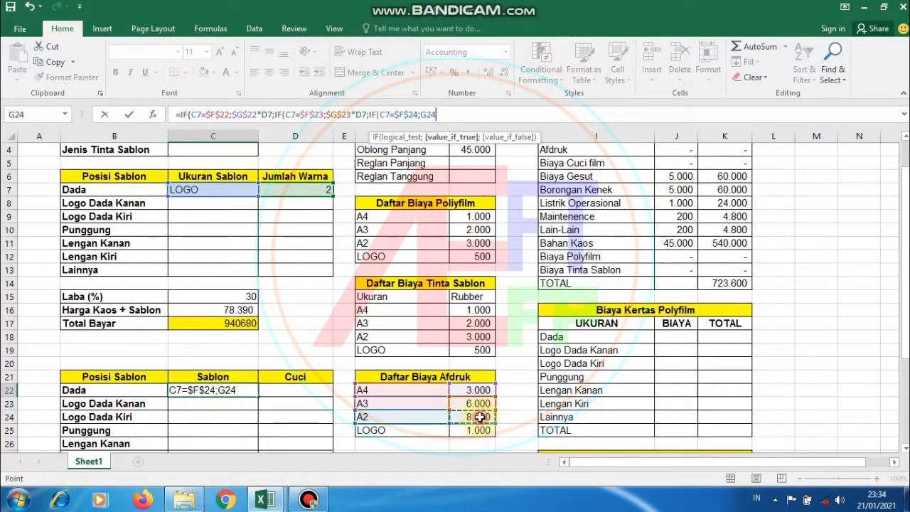
pyautogui.press('F4')
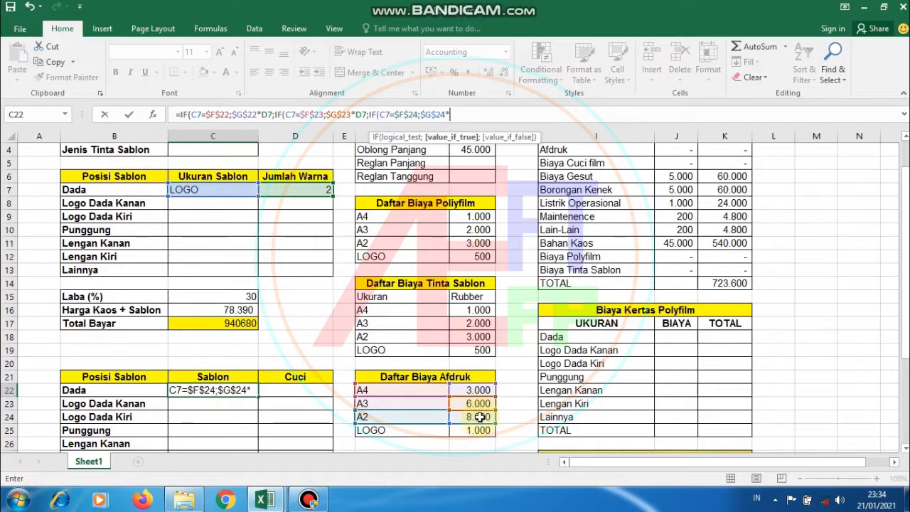
pyautogui.click(320, 191)
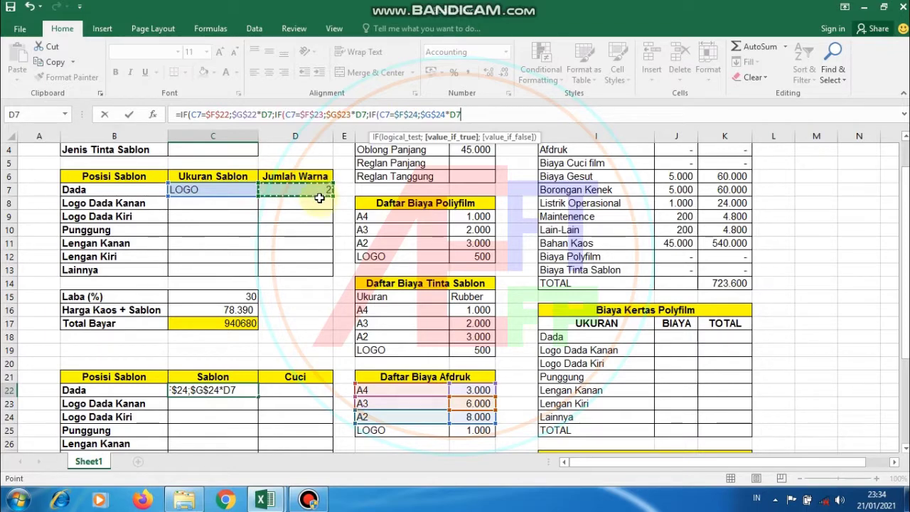
# Add the final IF for LOGO (C7=$F$25, G25*D7) with 0 and closing parentheses
pyautogui.write(';IF')
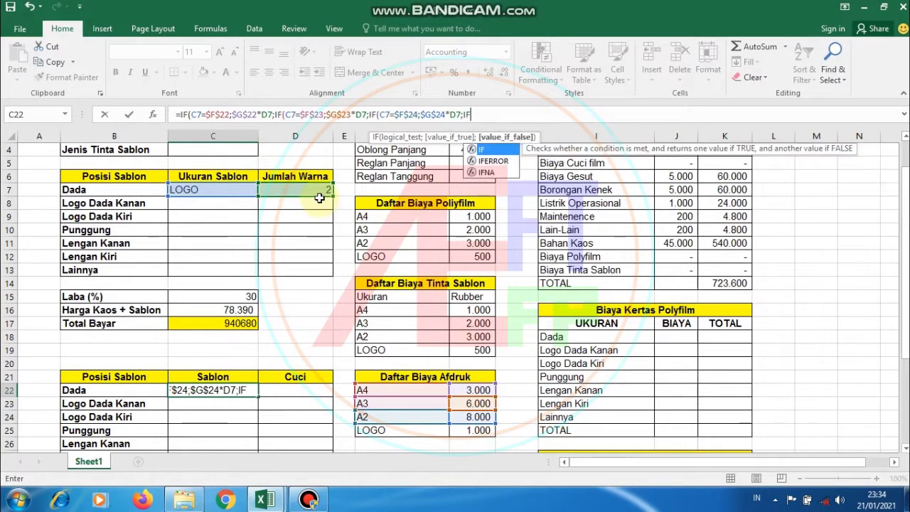
pyautogui.write('(')
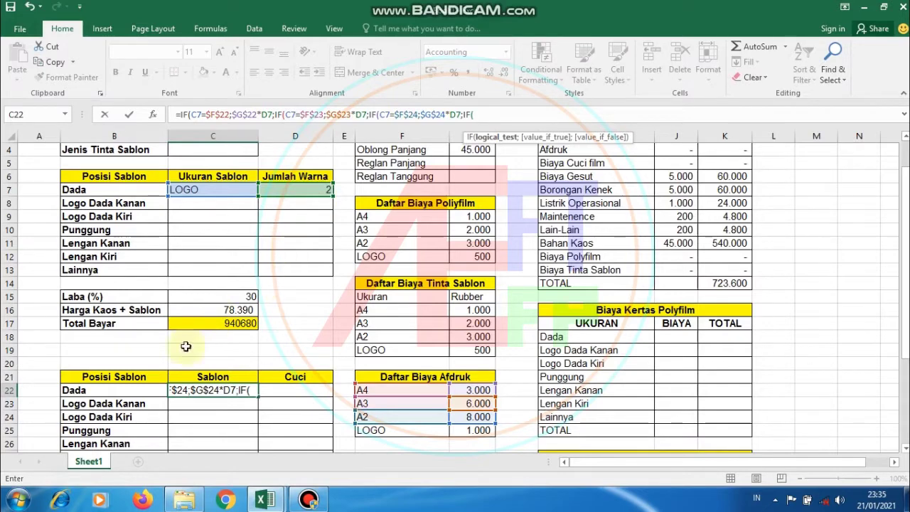
pyautogui.click(215, 193)
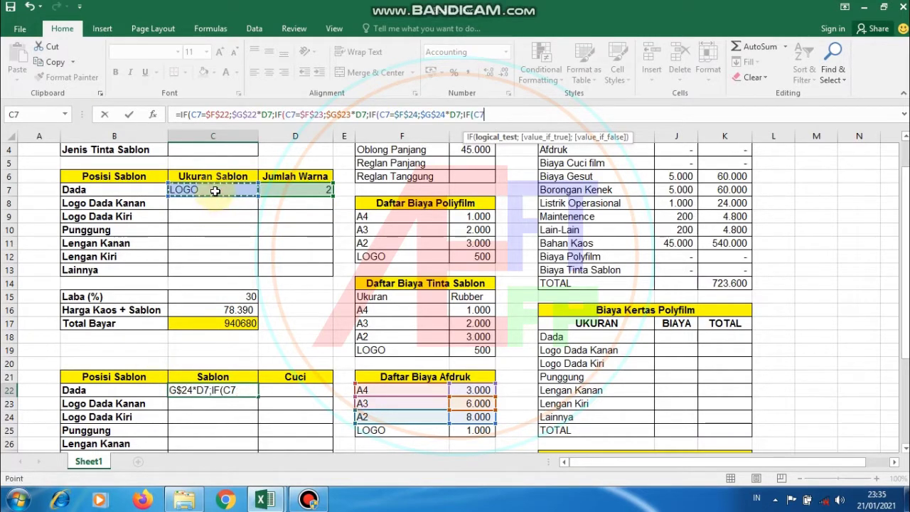
pyautogui.write('=')
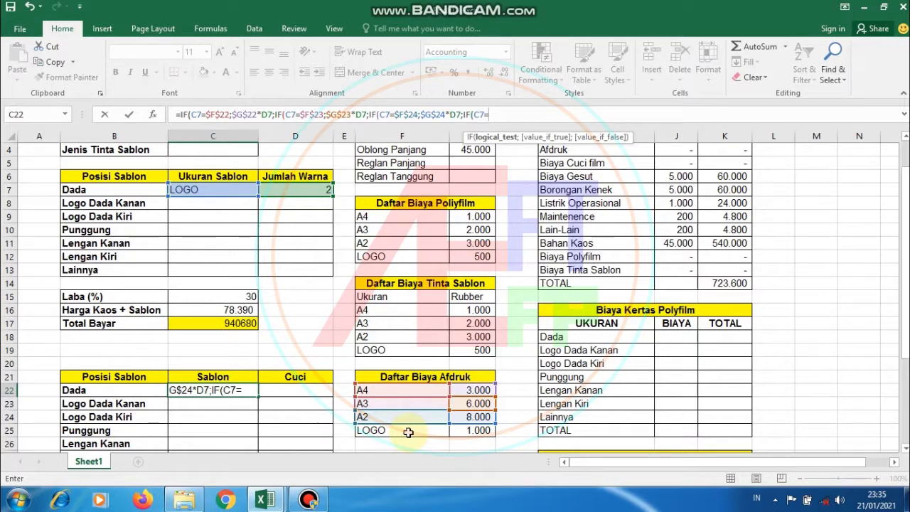
pyautogui.click(408, 432)
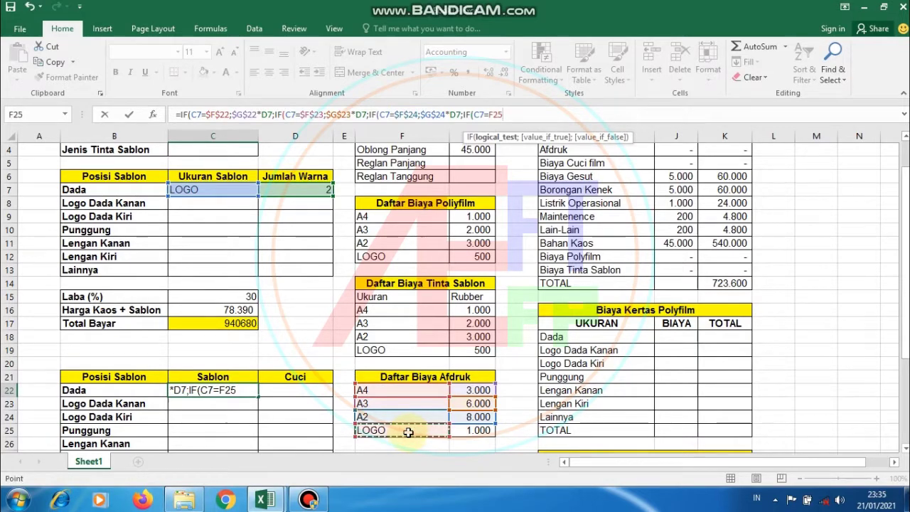
pyautogui.press('F4')
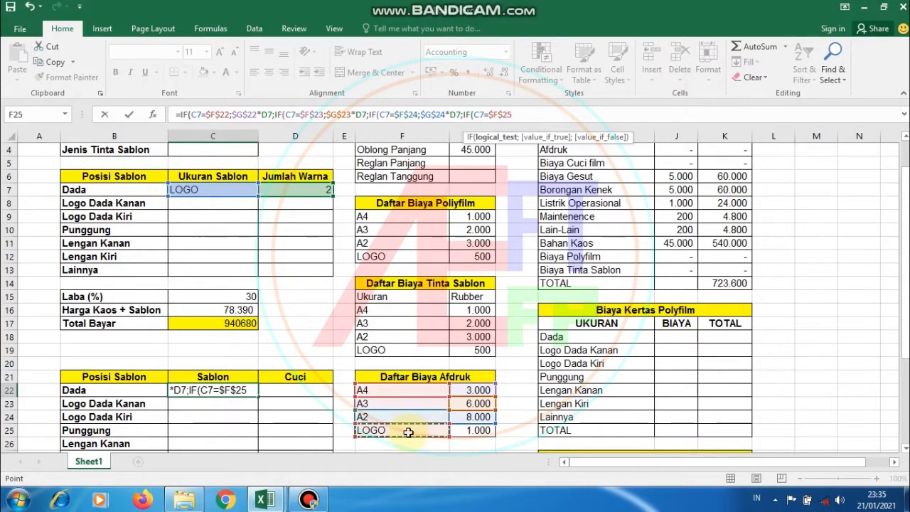
pyautogui.write(';')
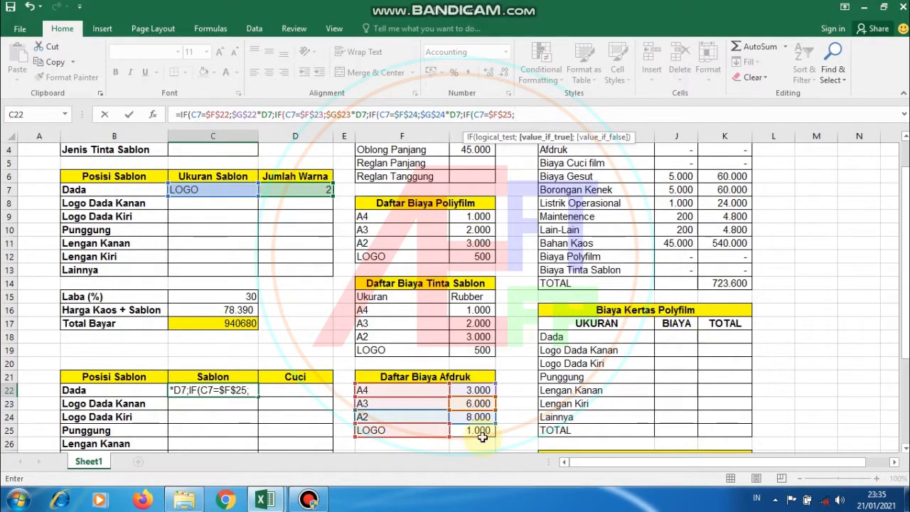
pyautogui.click(476, 429)
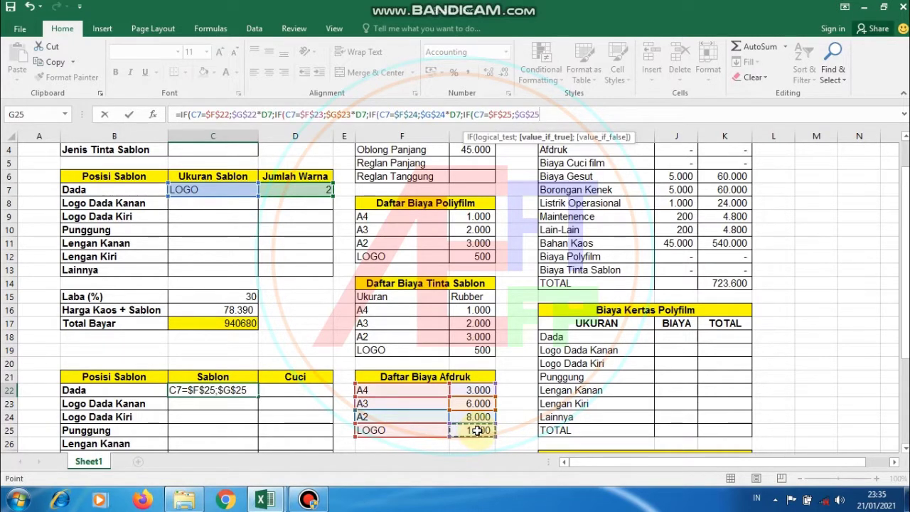
pyautogui.write('*')
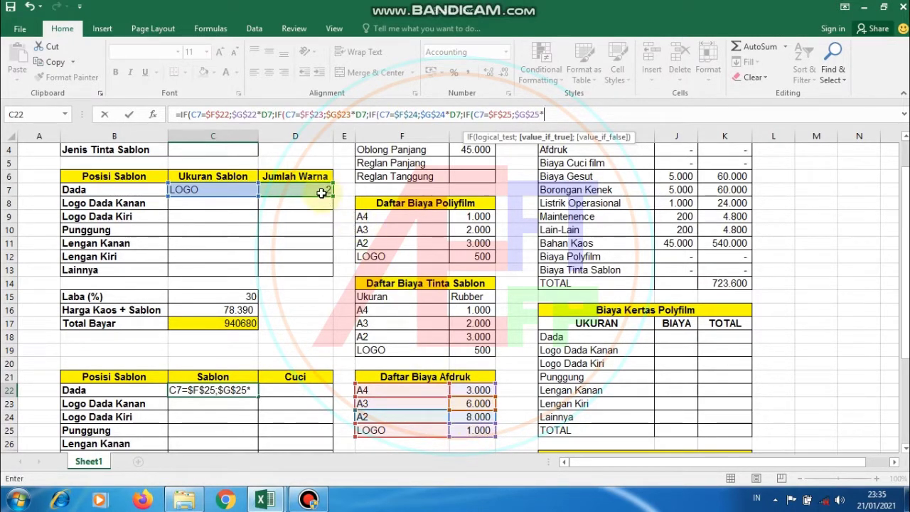
pyautogui.click(320, 193)
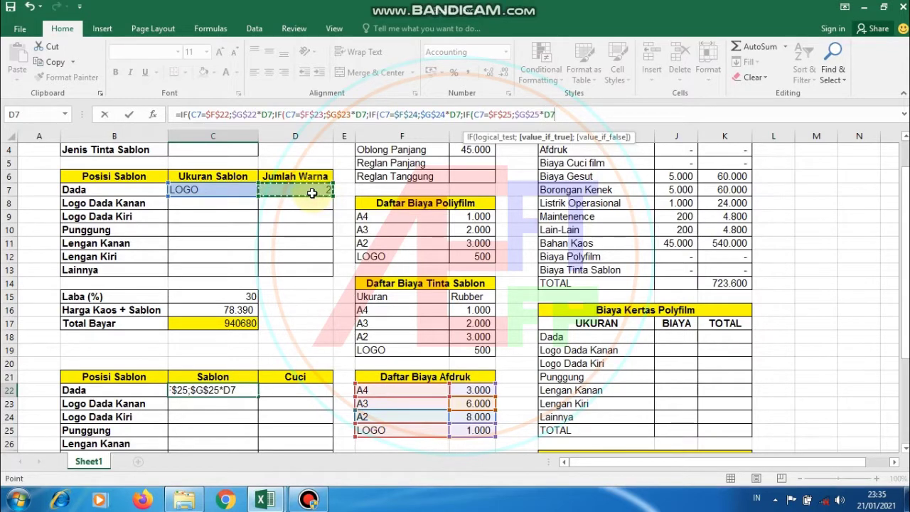
pyautogui.write(';')
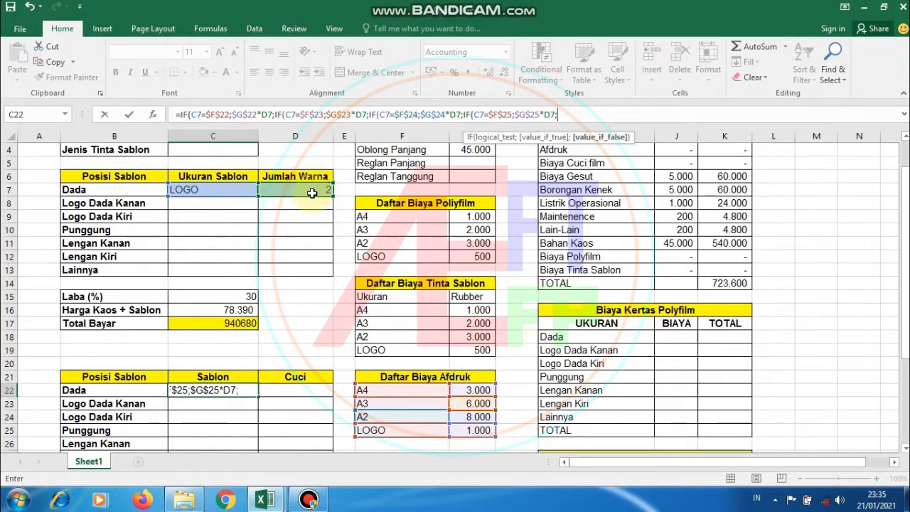
pyautogui.write('0)')
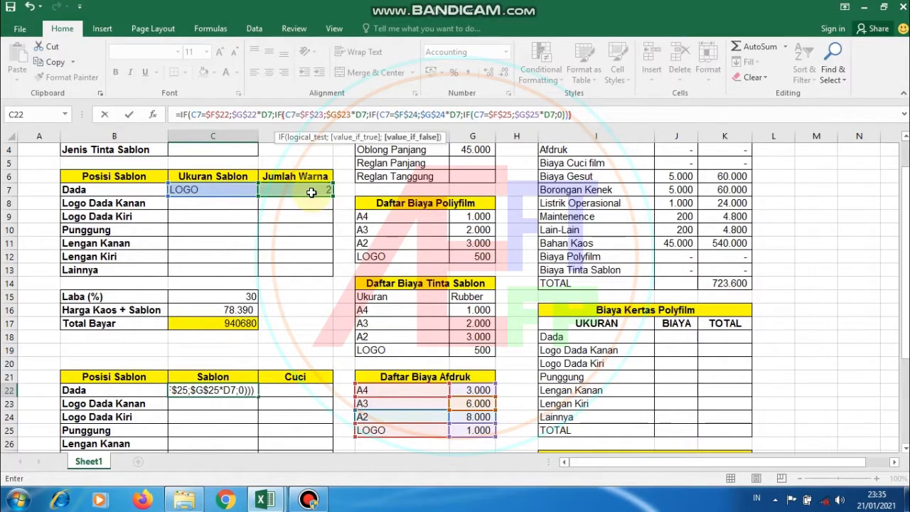
pyautogui.write(')')
# Commit the C22 Sablon formula and copy it into Cuci cell D22
pyautogui.press('Return')
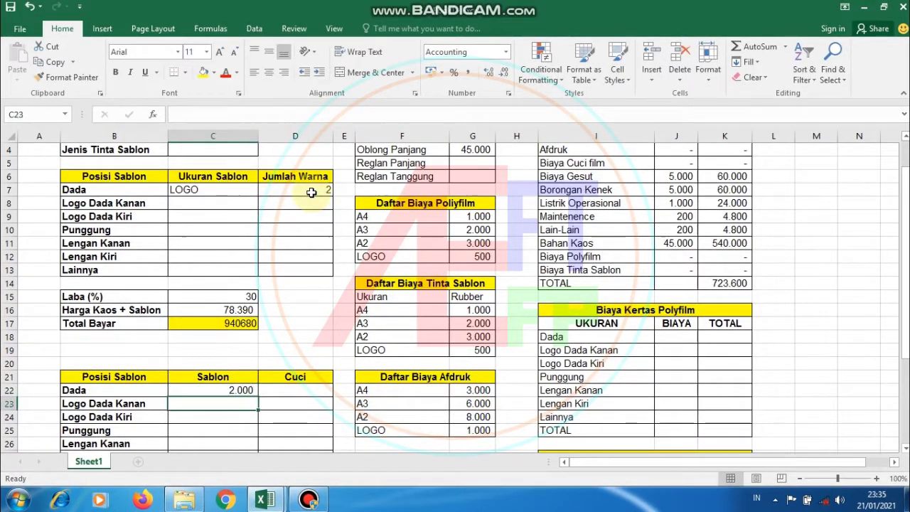
pyautogui.scroll(-1, 234, 332)
pyautogui.click(235, 350)
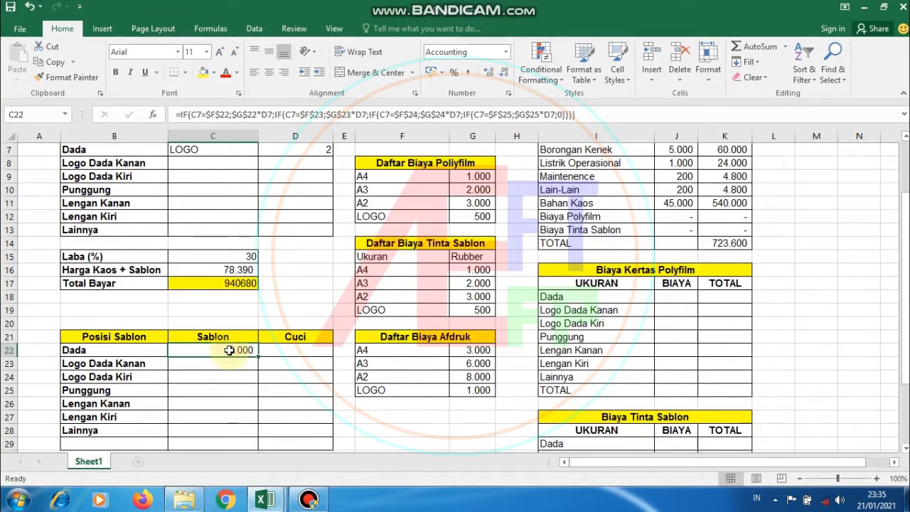
pyautogui.hotkey('ctrl', 'c')
pyautogui.click(292, 350)
pyautogui.hotkey('ctrl', 'v')
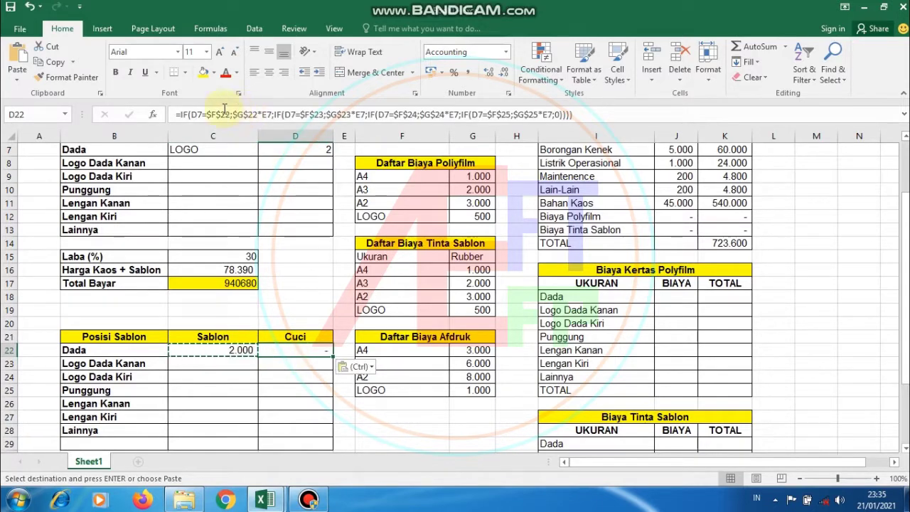
# In D22, change the first two IF tests to C7 and multipliers to D7
pyautogui.click(201, 112)
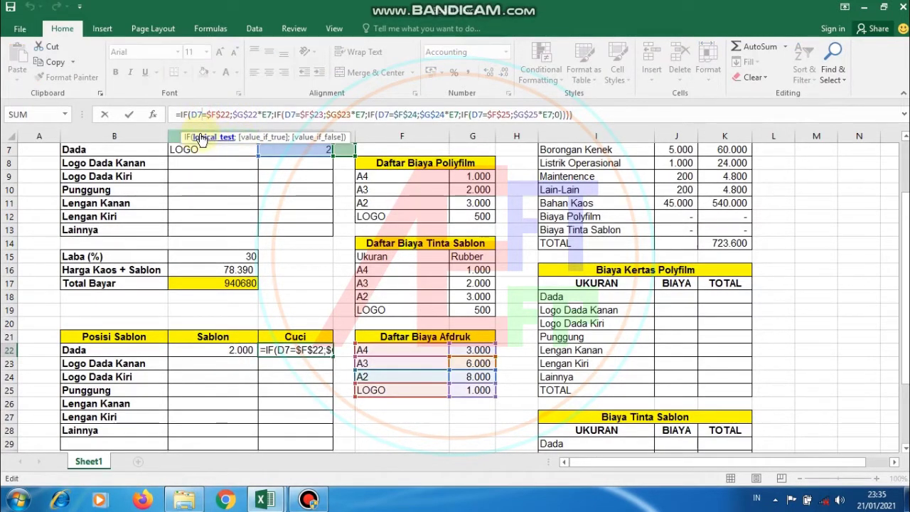
pyautogui.press('BackSpace')
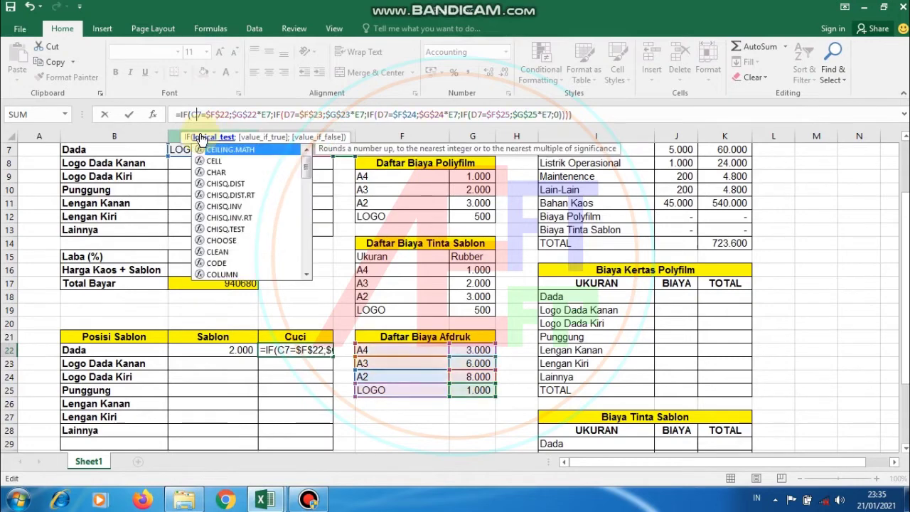
pyautogui.write('C')
pyautogui.press('Right')
pyautogui.press('Right')
pyautogui.press('Right')
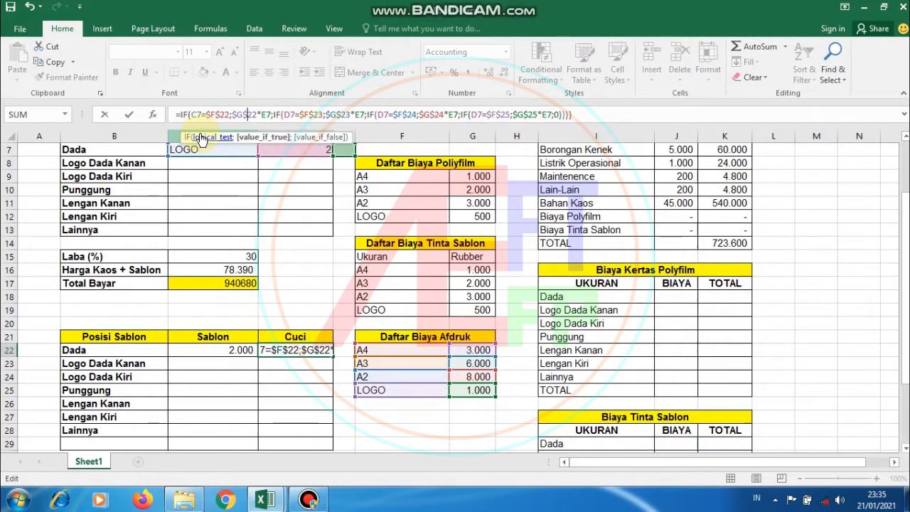
pyautogui.press('Right')
pyautogui.press('Right')
pyautogui.press('Right')
pyautogui.press('Delete')
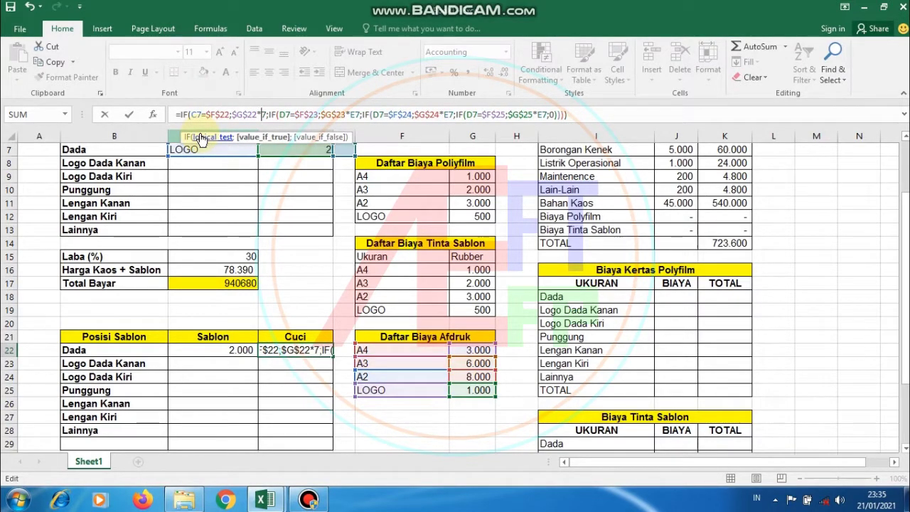
pyautogui.write('D')
pyautogui.press('Right')
pyautogui.press('Right')
pyautogui.press('Right')
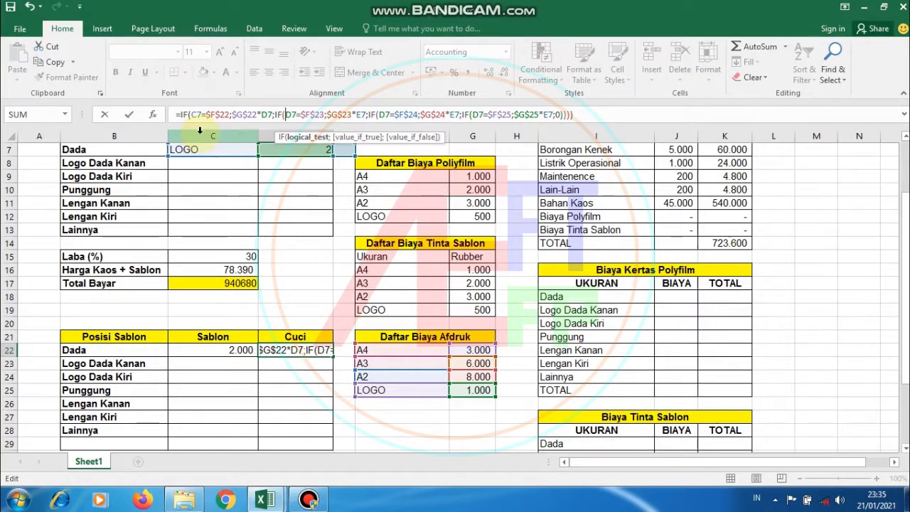
pyautogui.press('BackSpace')
pyautogui.write('C')
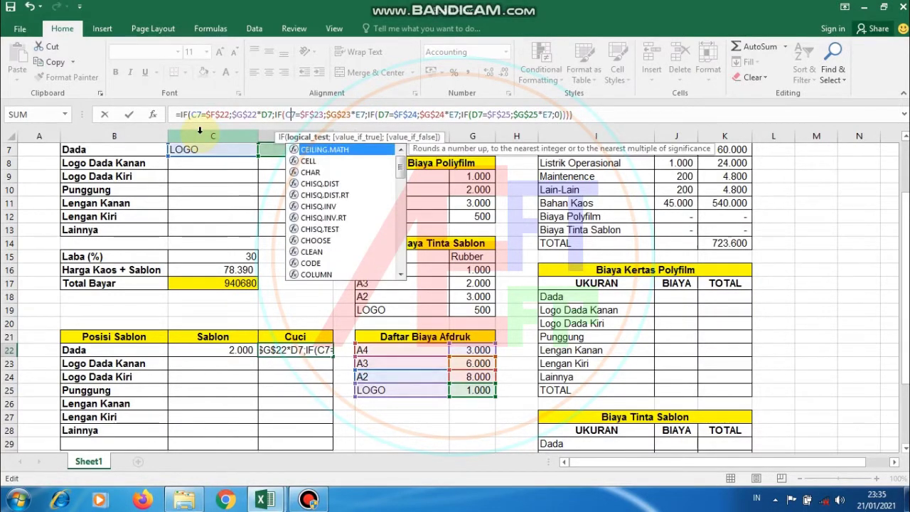
pyautogui.press('Right')
pyautogui.press('Right')
pyautogui.press('Right')
pyautogui.press('Right')
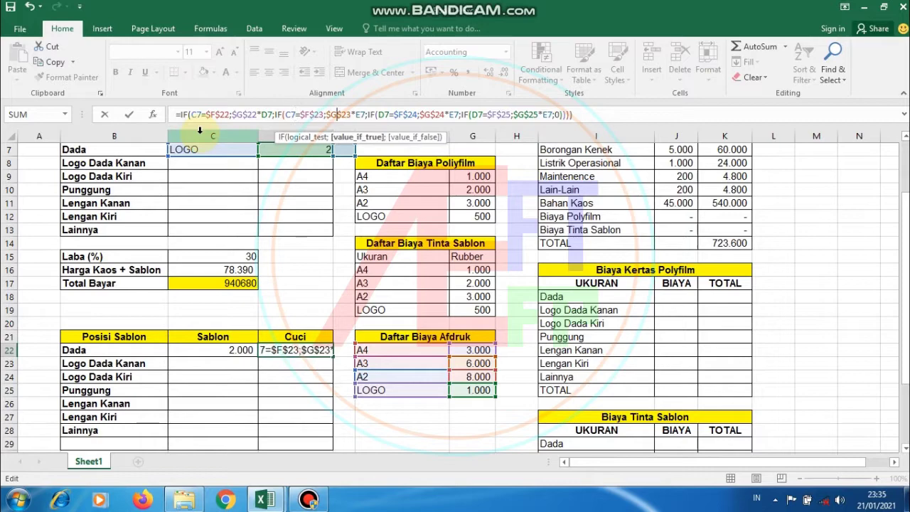
pyautogui.press('Right')
pyautogui.press('Right')
pyautogui.press('Right')
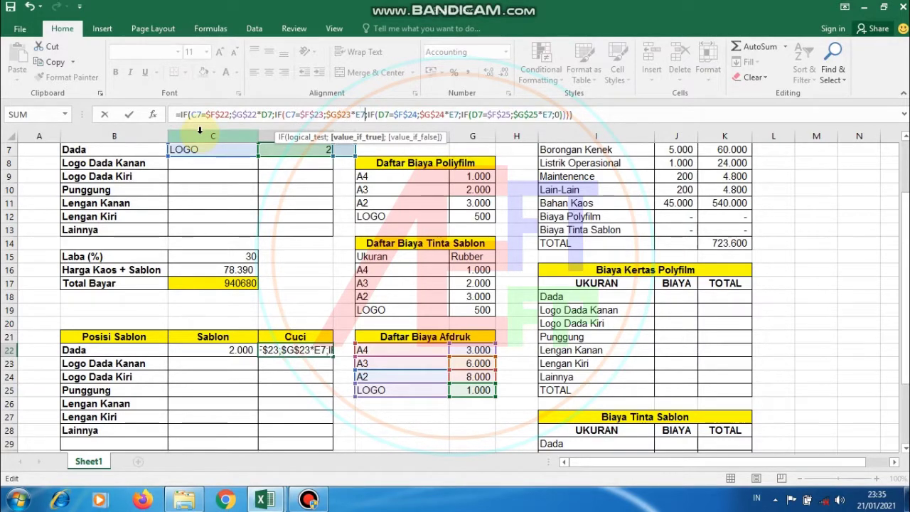
pyautogui.press('BackSpace')
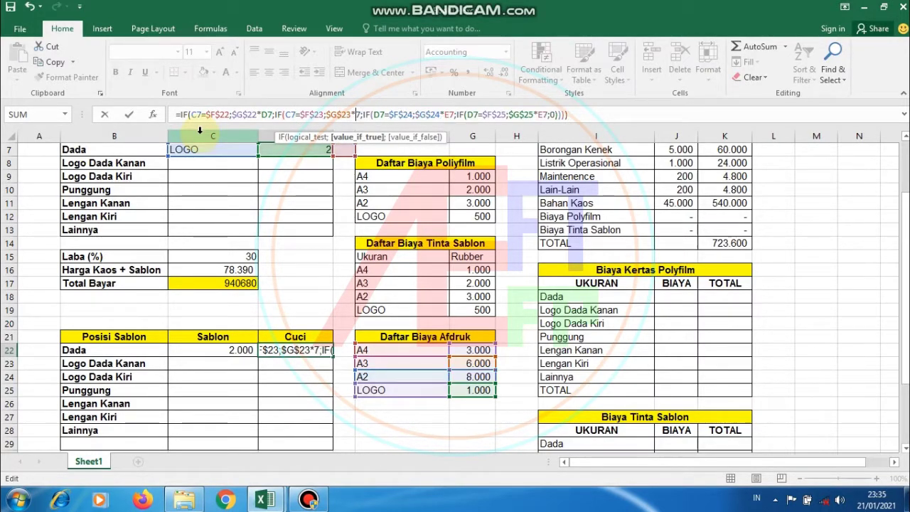
pyautogui.write('D')
# Fix the third and fourth IFs to C7 and D7, then commit D22
pyautogui.press('Right')
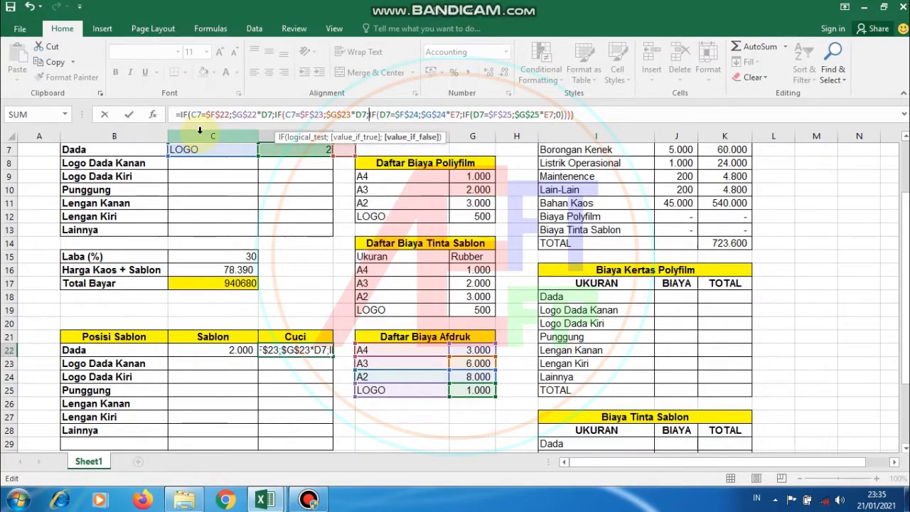
pyautogui.press('Right')
pyautogui.press('Right')
pyautogui.press('Right')
pyautogui.press('BackSpace')
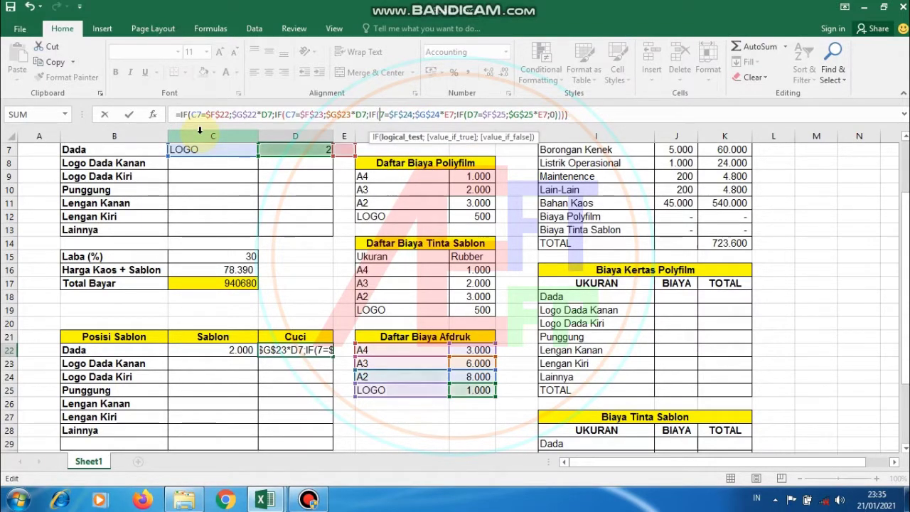
pyautogui.write('C')
pyautogui.press('Right')
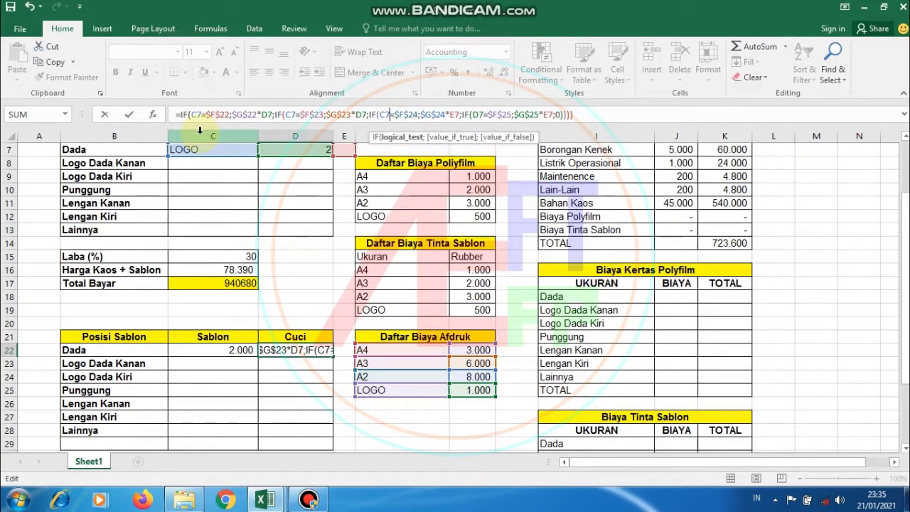
pyautogui.press('Right')
pyautogui.press('Right')
pyautogui.press('Right')
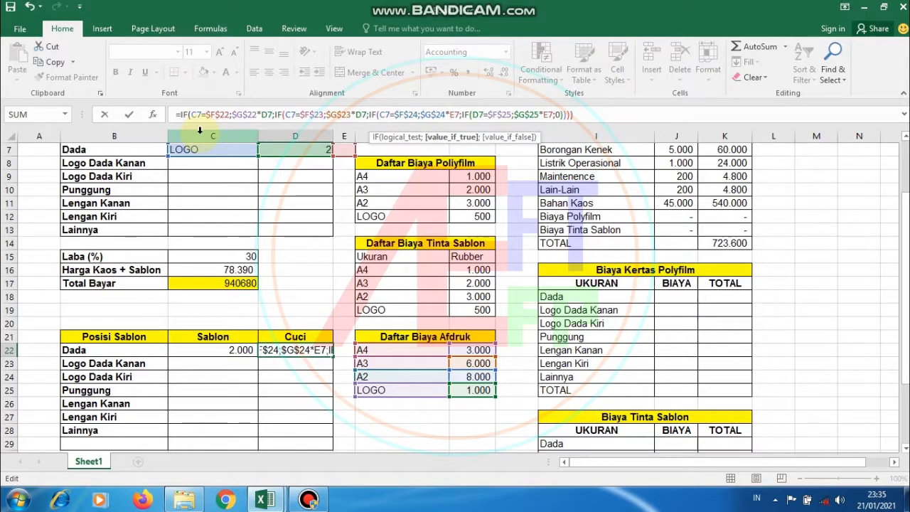
pyautogui.press('Delete')
pyautogui.write('D')
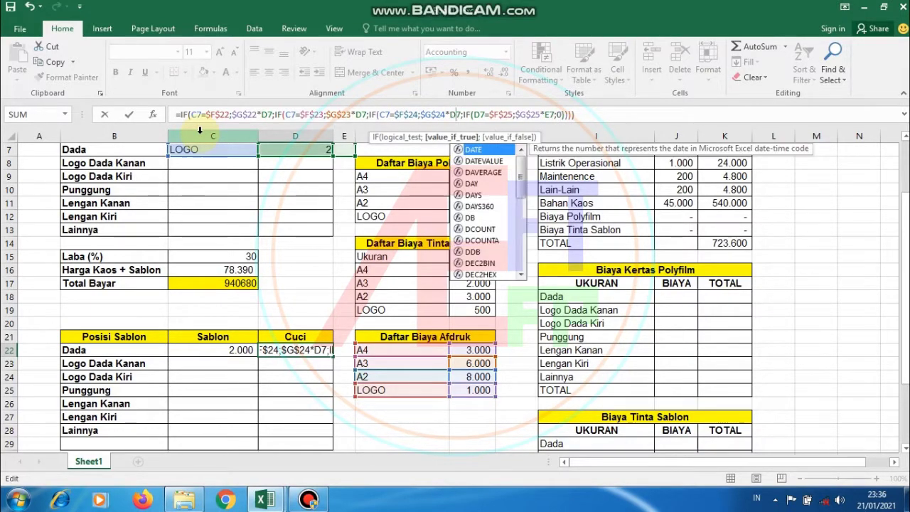
pyautogui.press('Right')
pyautogui.press('Right')
pyautogui.press('Right')
pyautogui.press('Right')
pyautogui.press('Right')
pyautogui.press('Right')
pyautogui.press('Right')
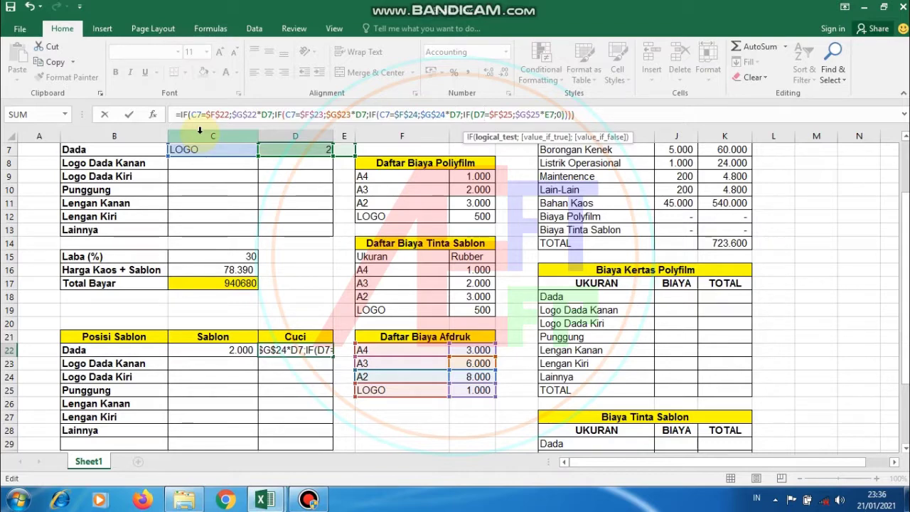
pyautogui.press('BackSpace')
pyautogui.write('C')
pyautogui.press('Right')
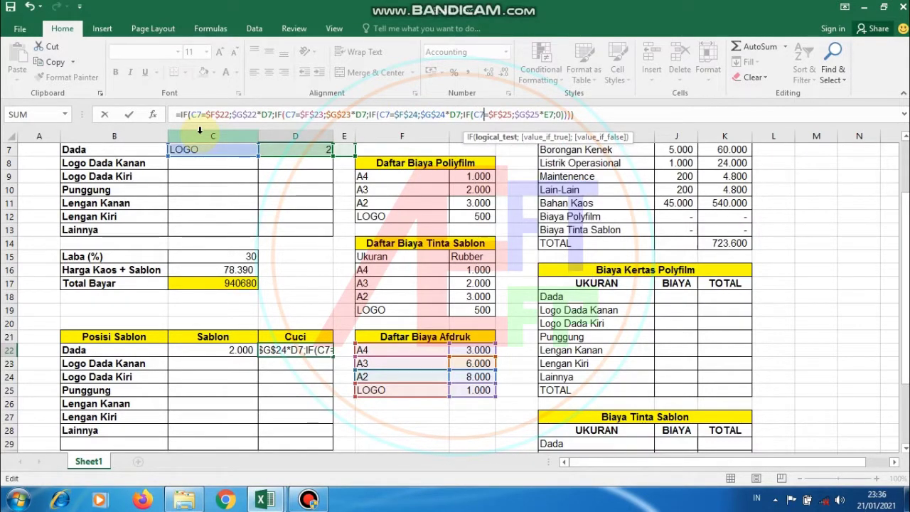
pyautogui.press('Right')
pyautogui.press('Right')
pyautogui.press('Right')
pyautogui.press('Right')
pyautogui.press('Right')
pyautogui.press('Right')
pyautogui.press('Right')
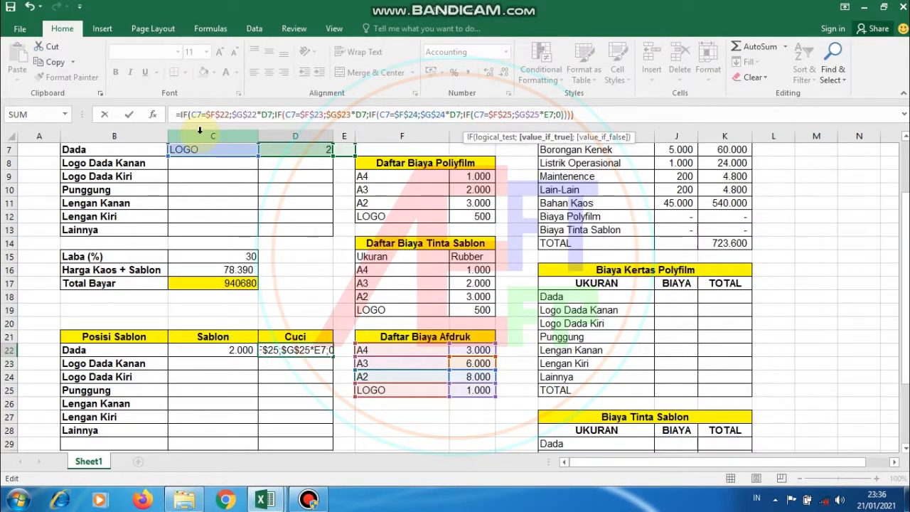
pyautogui.press('BackSpace')
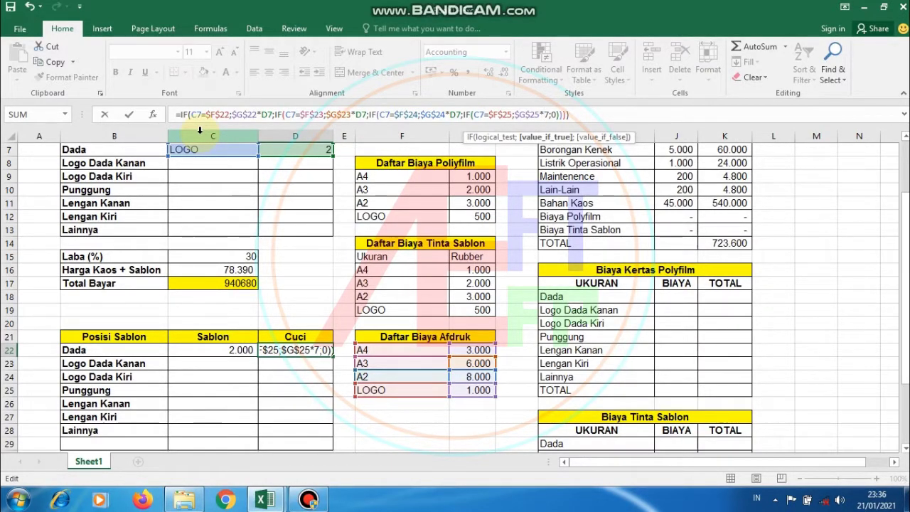
pyautogui.write('D')
pyautogui.press('Return')
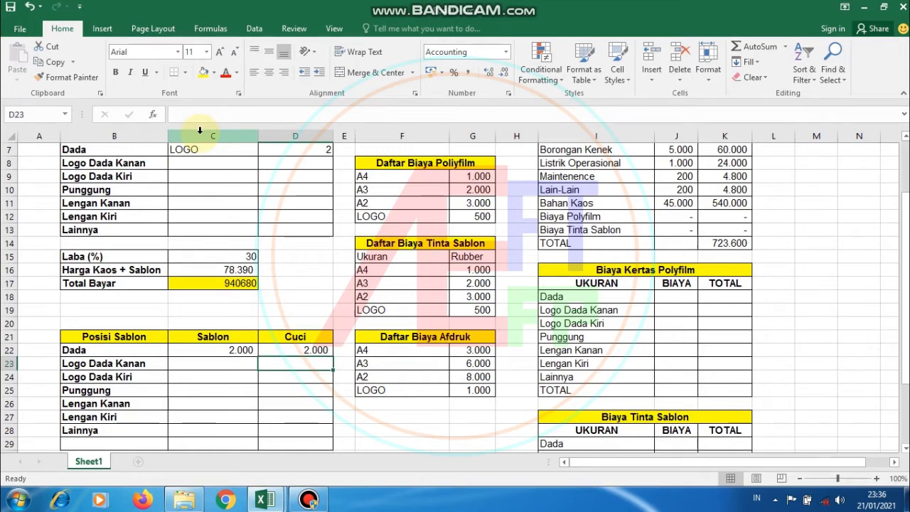
pyautogui.scroll(-2, 205, 242)
# Fill the C22 and D22 formulas down to row 28
pyautogui.click(229, 269)
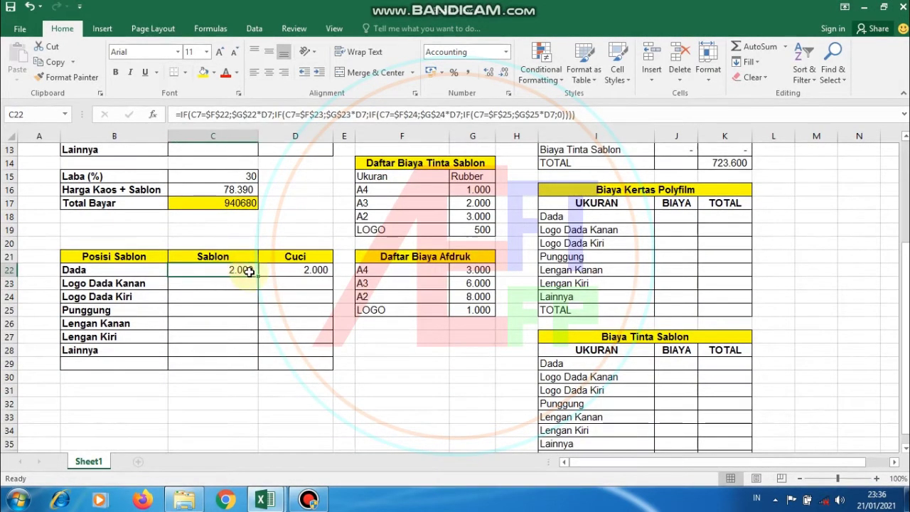
pyautogui.moveTo(256, 277); pyautogui.dragTo(253, 355)
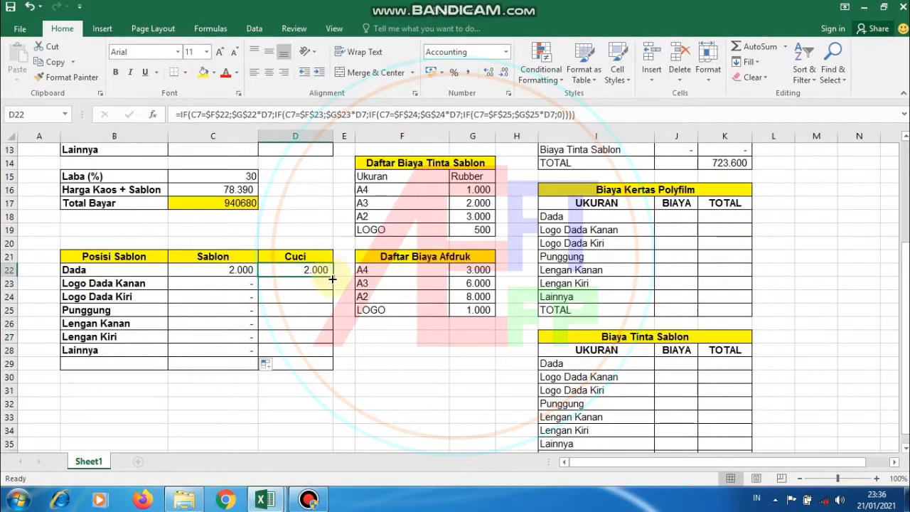
pyautogui.moveTo(332, 275); pyautogui.dragTo(331, 355)
# AutoSum C22:C29 and D22:D29 for the Sablon and Cuci totals in row 29
pyautogui.moveTo(238, 275); pyautogui.dragTo(226, 361)
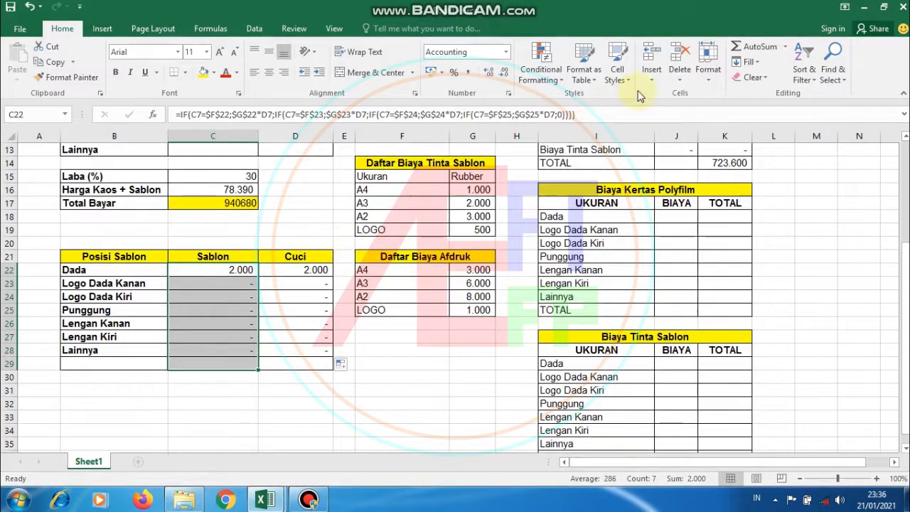
pyautogui.click(756, 46)
pyautogui.moveTo(313, 270); pyautogui.dragTo(304, 361)
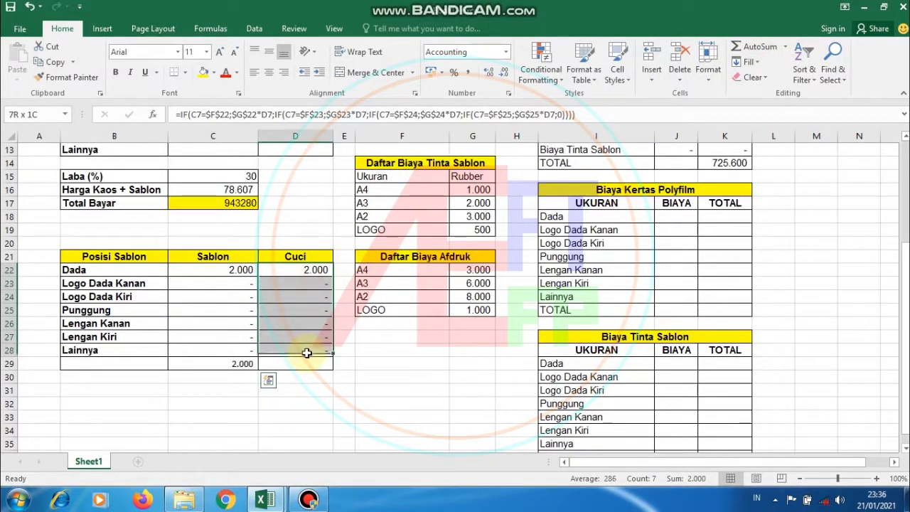
pyautogui.click(759, 47)
pyautogui.click(473, 324)
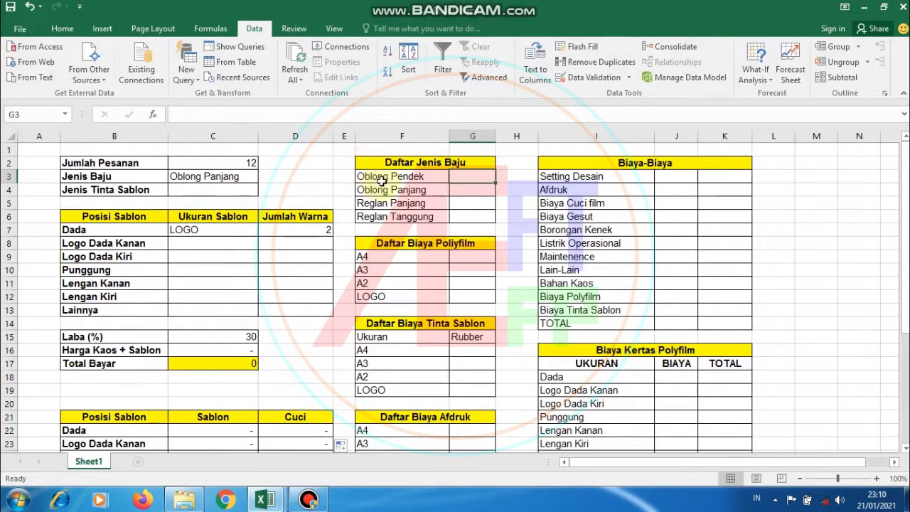
# Enter =IF(C2<=11;45000;IF(C2>=12;35000)) in G3 for Oblong Pendek
pyautogui.moveTo(378, 177); pyautogui.dragTo(398, 190)
pyautogui.click(481, 177)
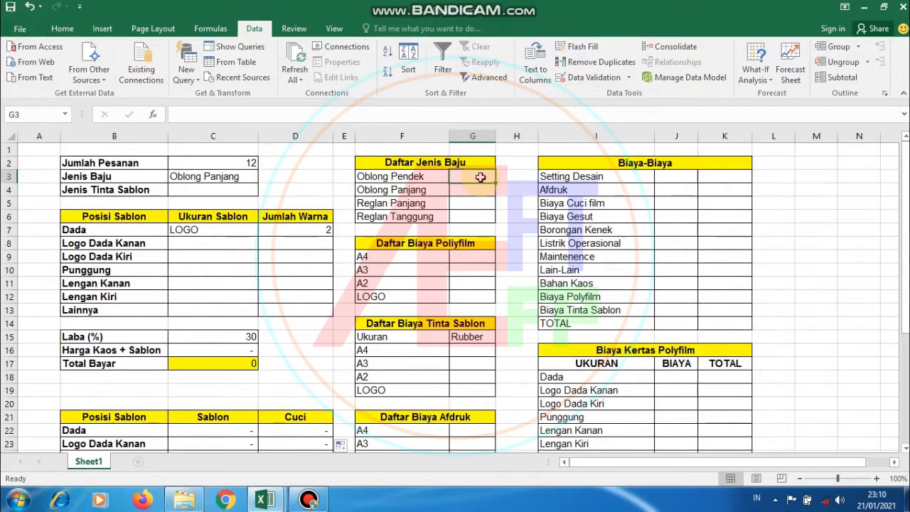
pyautogui.write('=')
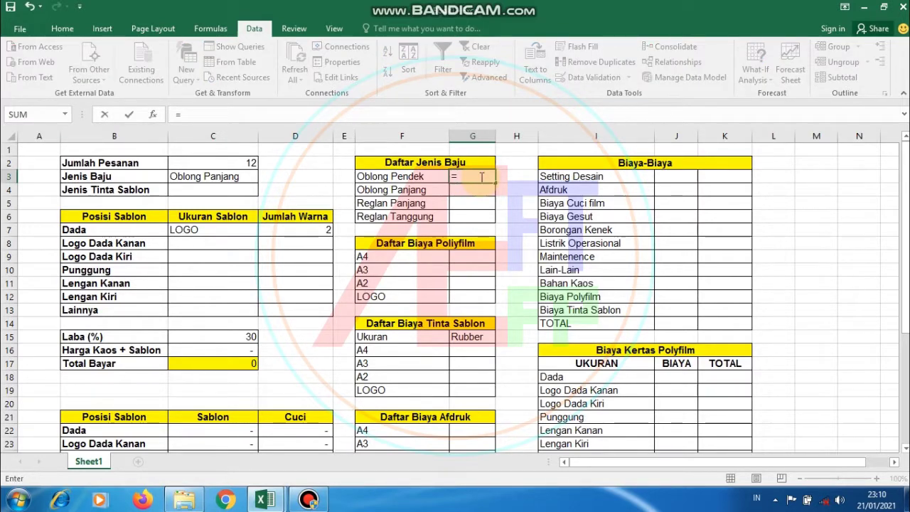
pyautogui.write('IF')
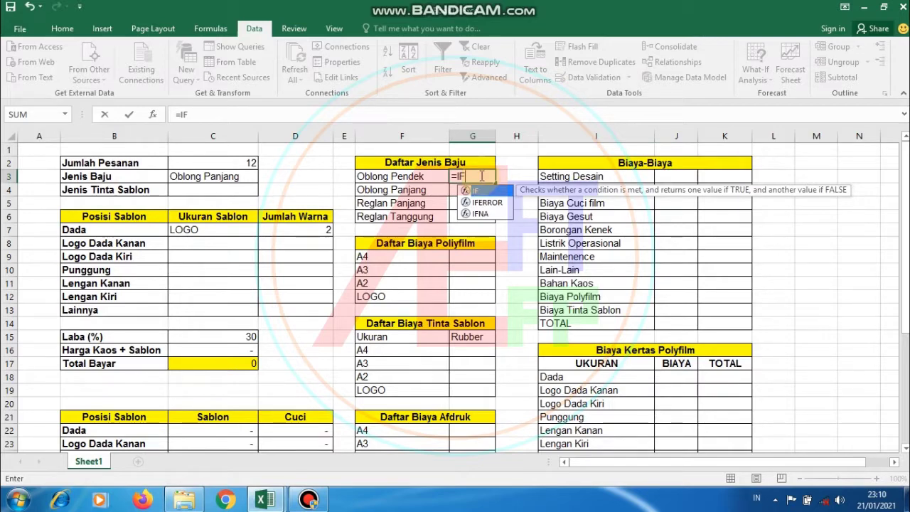
pyautogui.write('(')
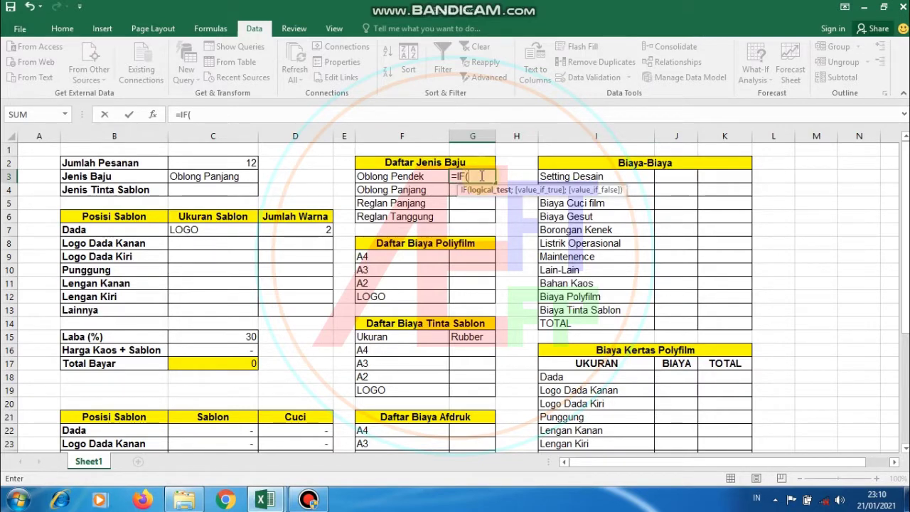
pyautogui.click(237, 162)
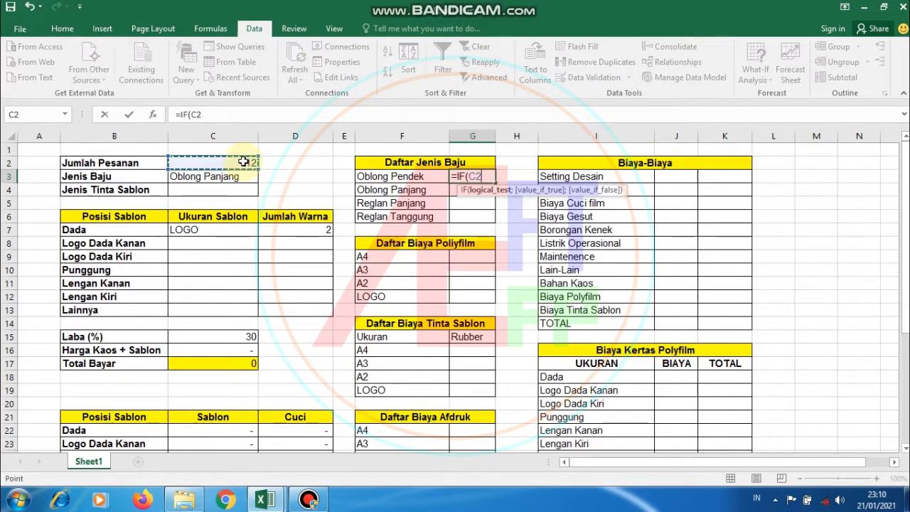
pyautogui.write('<=')
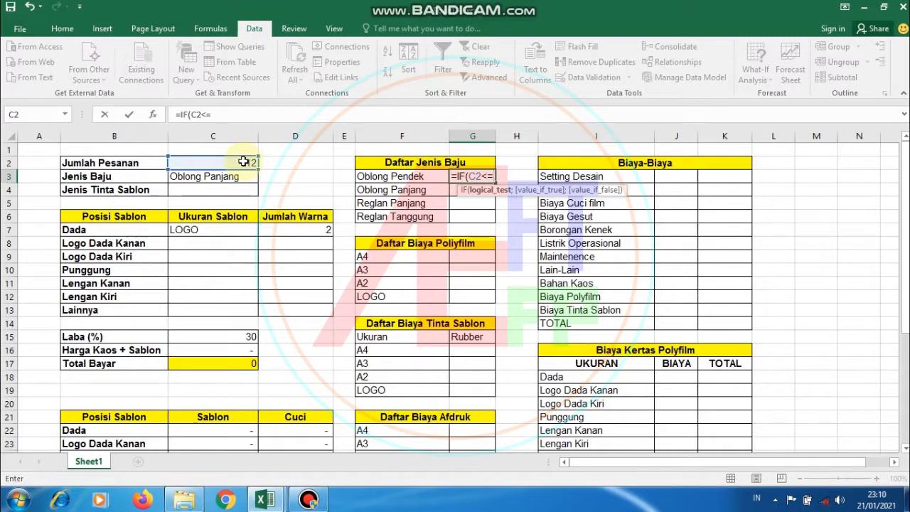
pyautogui.write('11')
pyautogui.write(';')
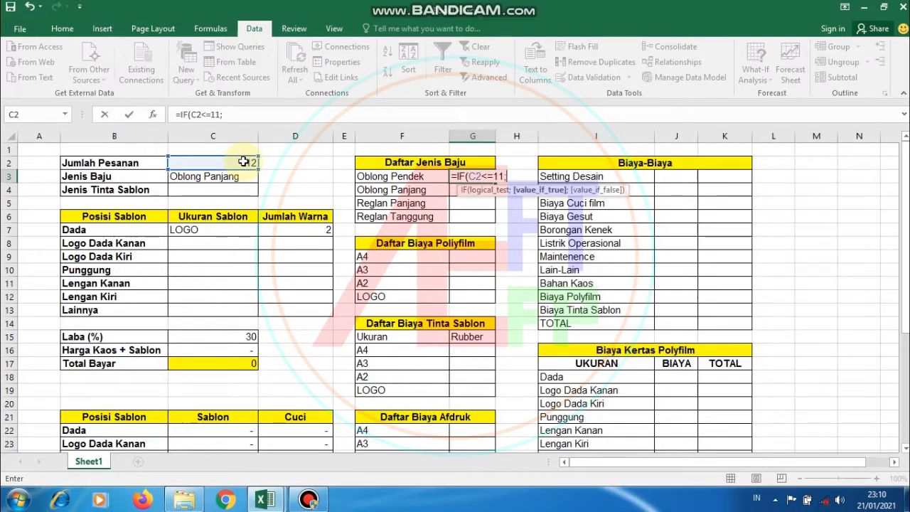
pyautogui.write('45000')
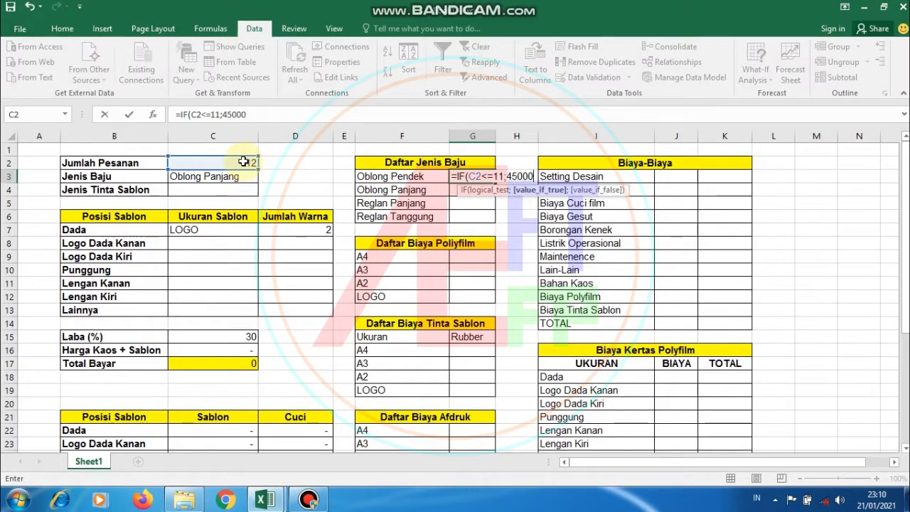
pyautogui.write(';')
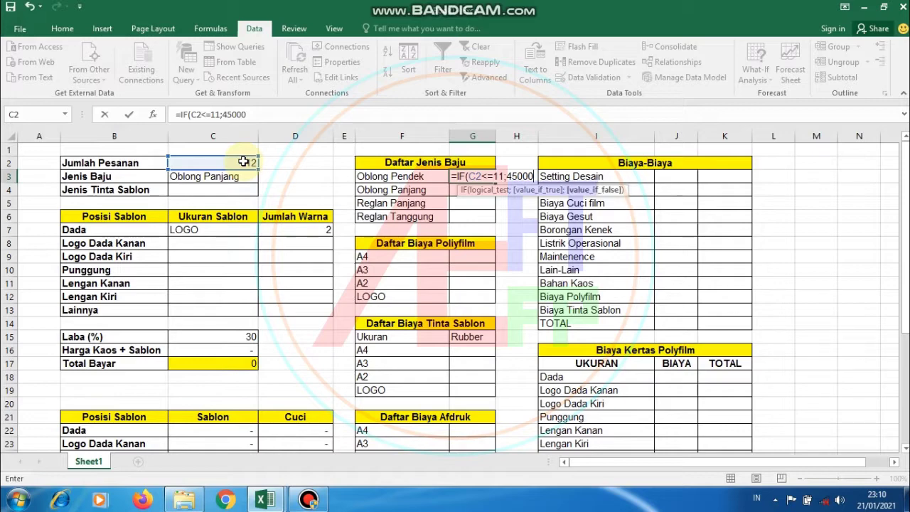
pyautogui.write('IF')
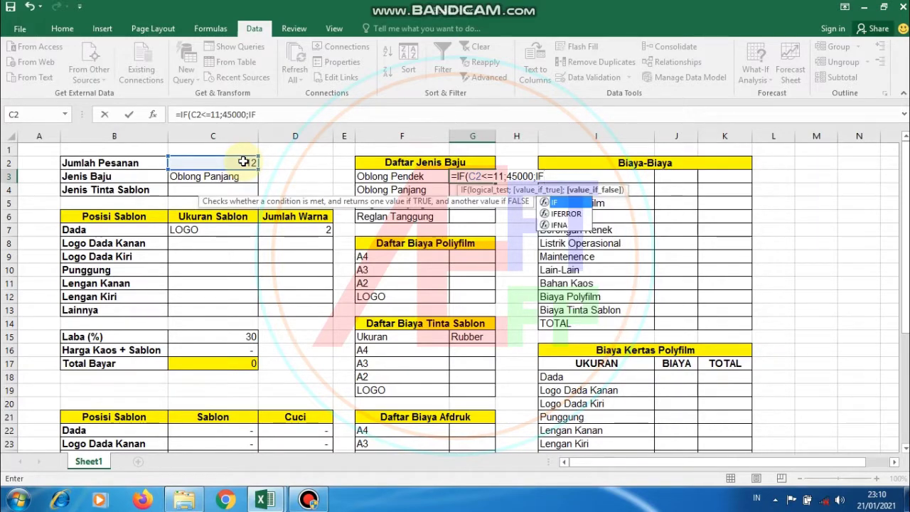
pyautogui.write('(')
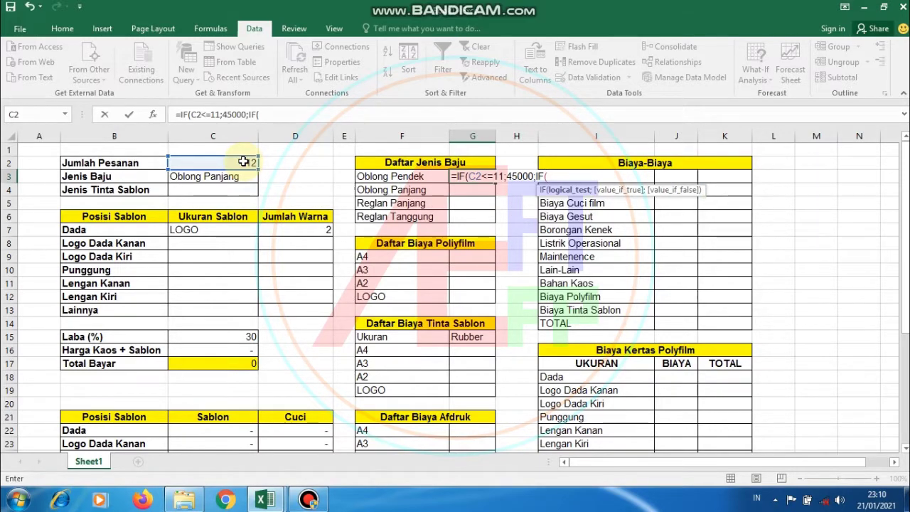
pyautogui.click(243, 162)
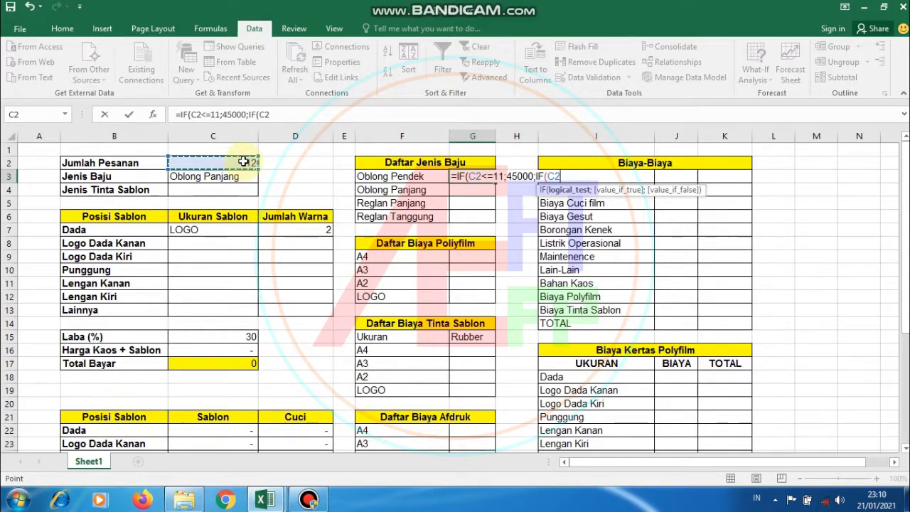
pyautogui.press('F8')
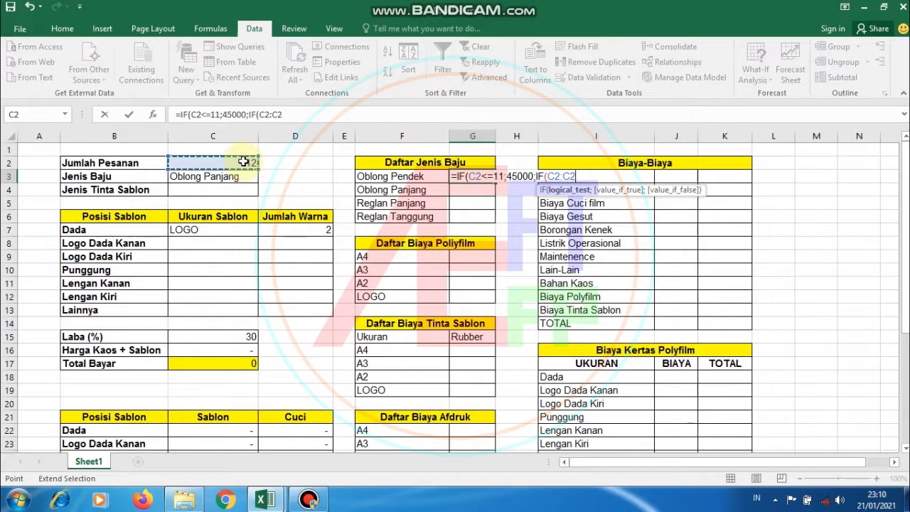
pyautogui.press('BackSpace')
pyautogui.press('BackSpace')
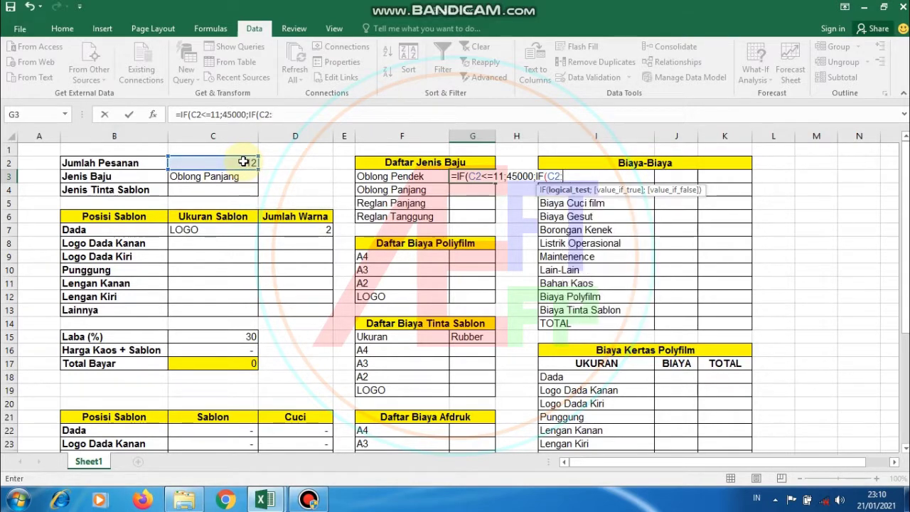
pyautogui.press('BackSpace')
pyautogui.write(';')
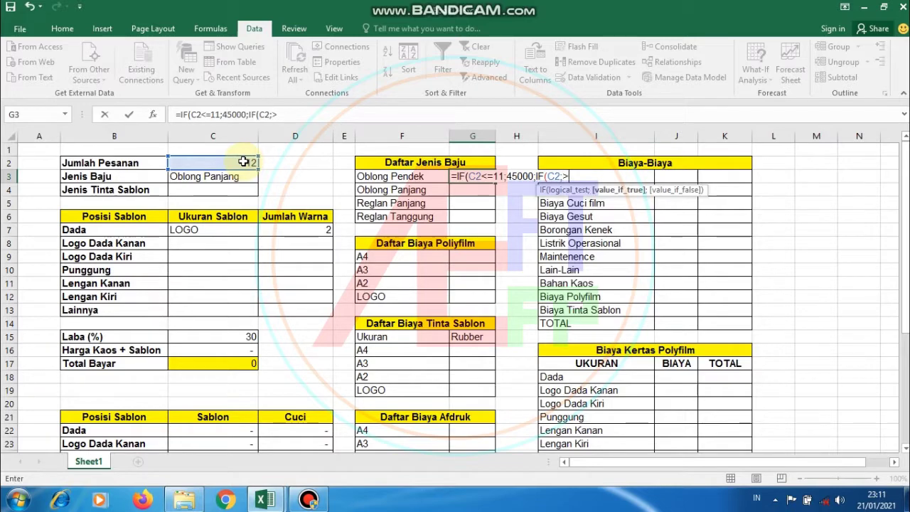
pyautogui.press('BackSpace')
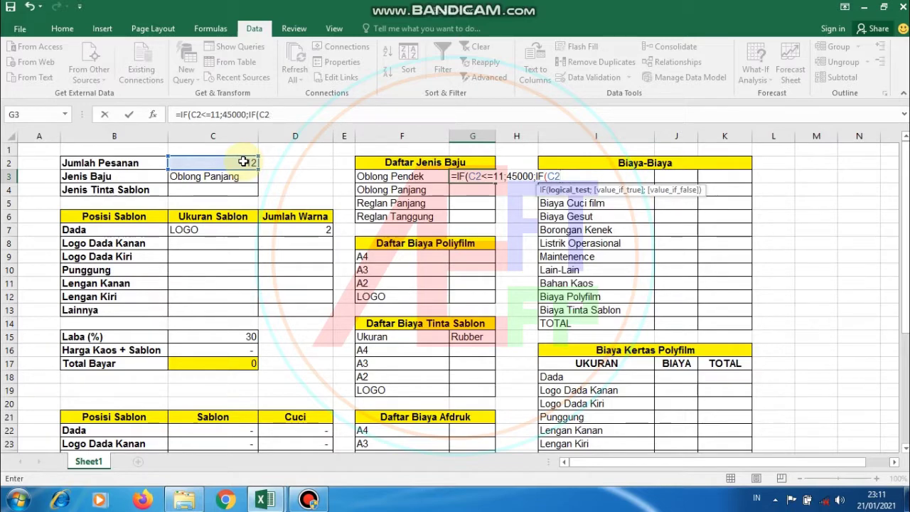
pyautogui.write('>=1')
pyautogui.write('2')
pyautogui.write(';')
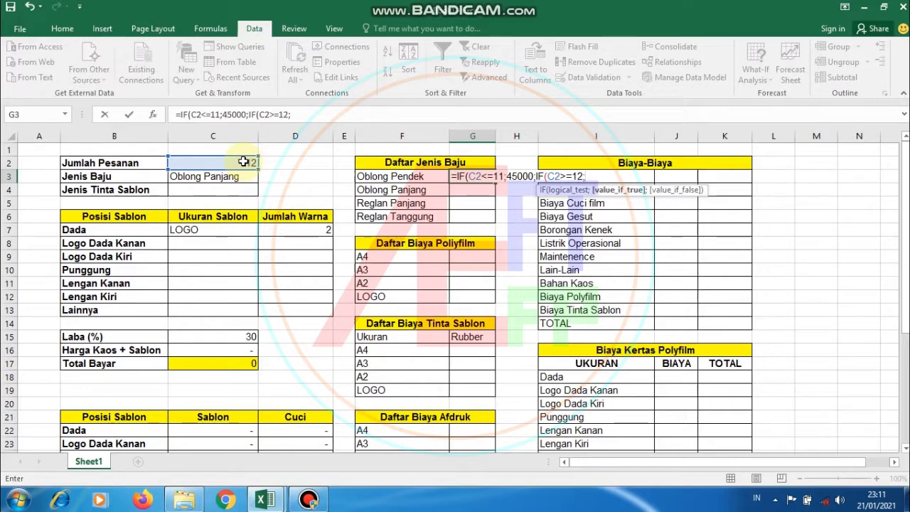
pyautogui.write('35000')
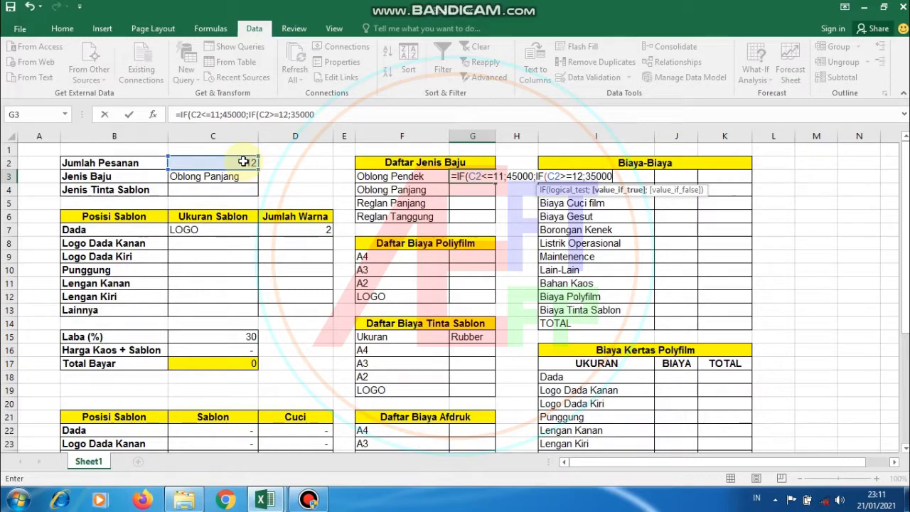
pyautogui.write(')))')
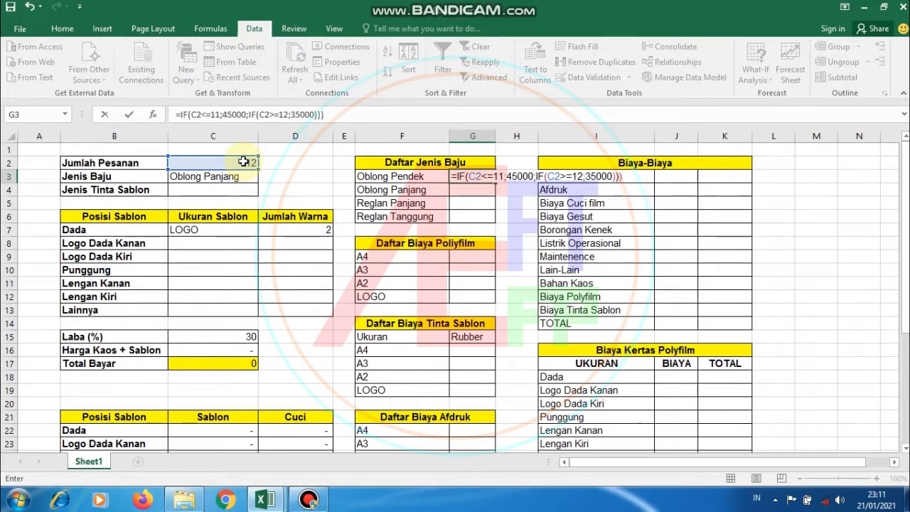
pyautogui.press('Return')
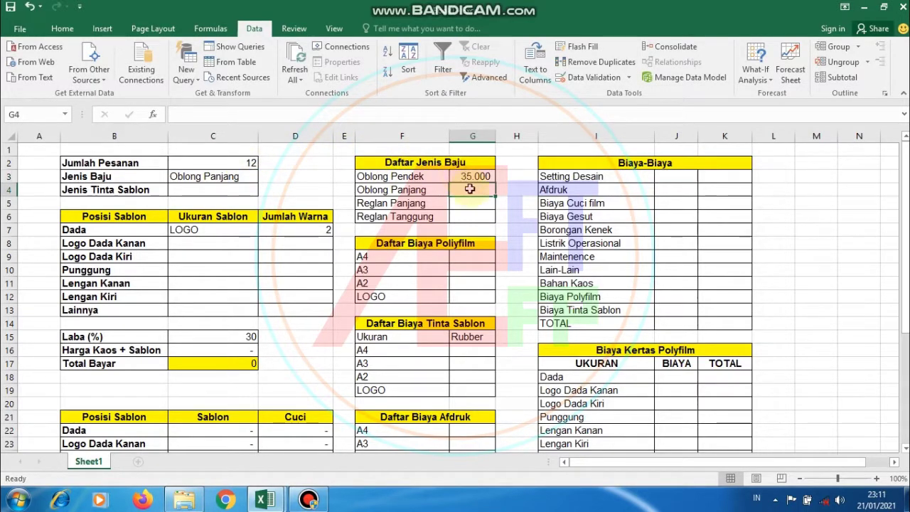
# Enter =IF(C2<=11;55000;IF(C2>=12;45000)) in G4 for Oblong Panjang
pyautogui.click(411, 112)
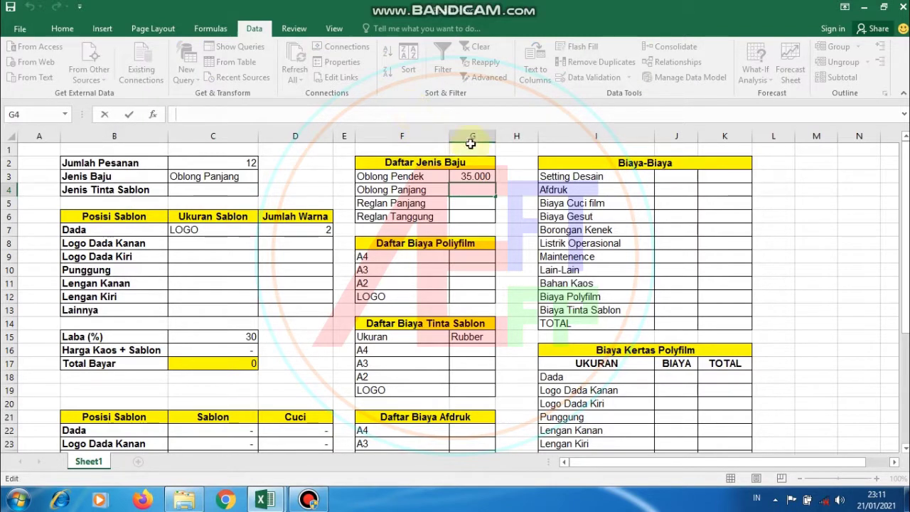
pyautogui.click(481, 175)
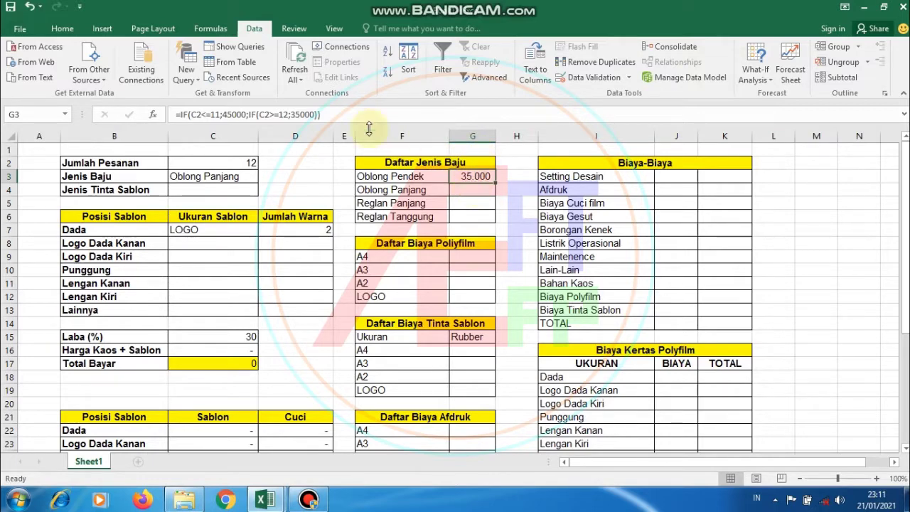
pyautogui.click(461, 189)
pyautogui.click(355, 115)
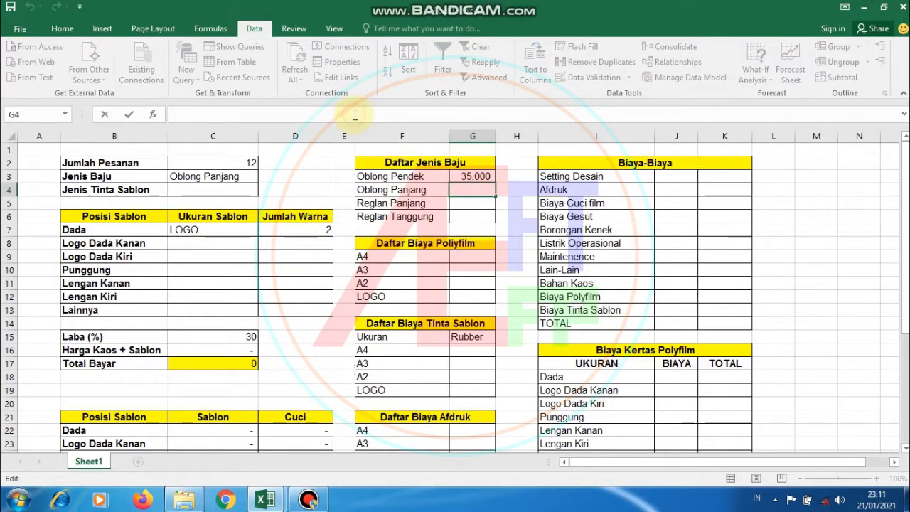
pyautogui.write('=I')
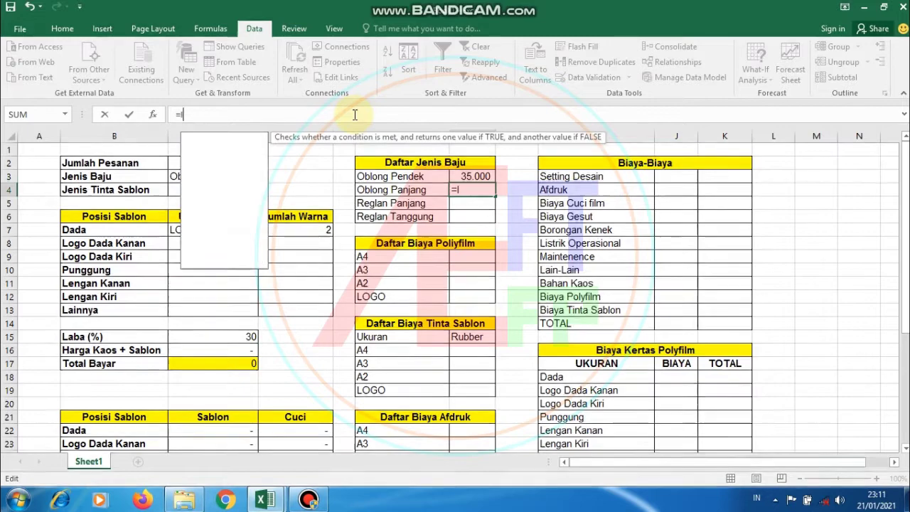
pyautogui.write('F(')
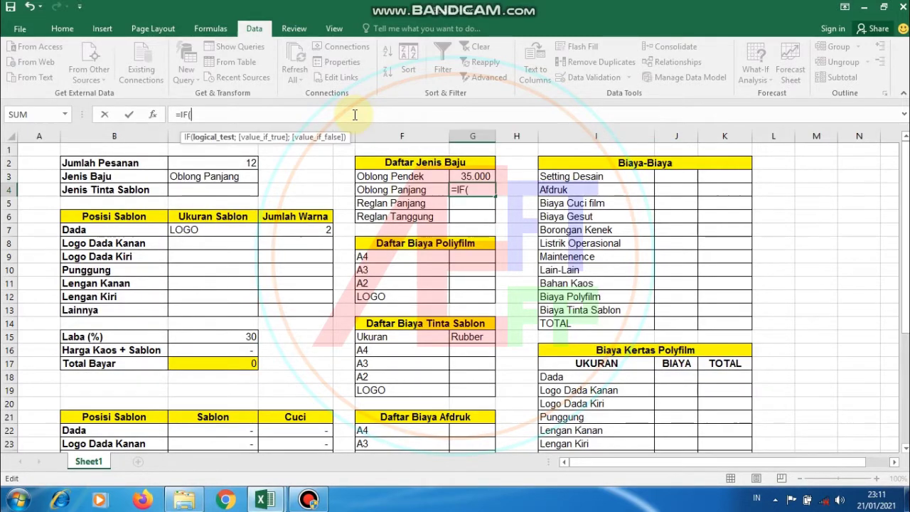
pyautogui.click(203, 164)
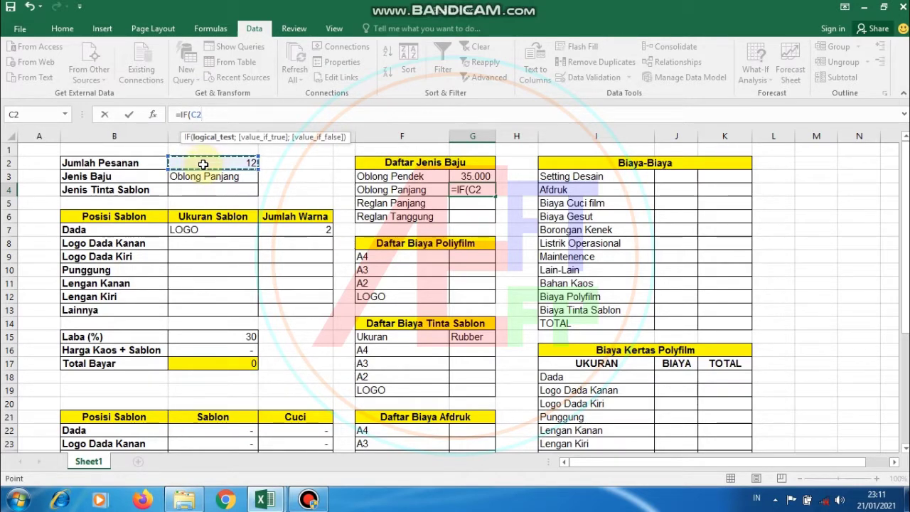
pyautogui.write('<=')
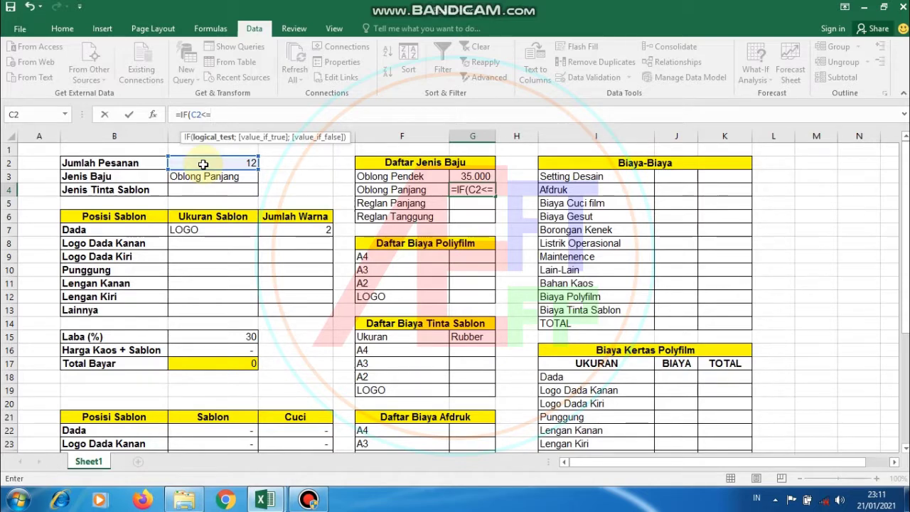
pyautogui.write('11')
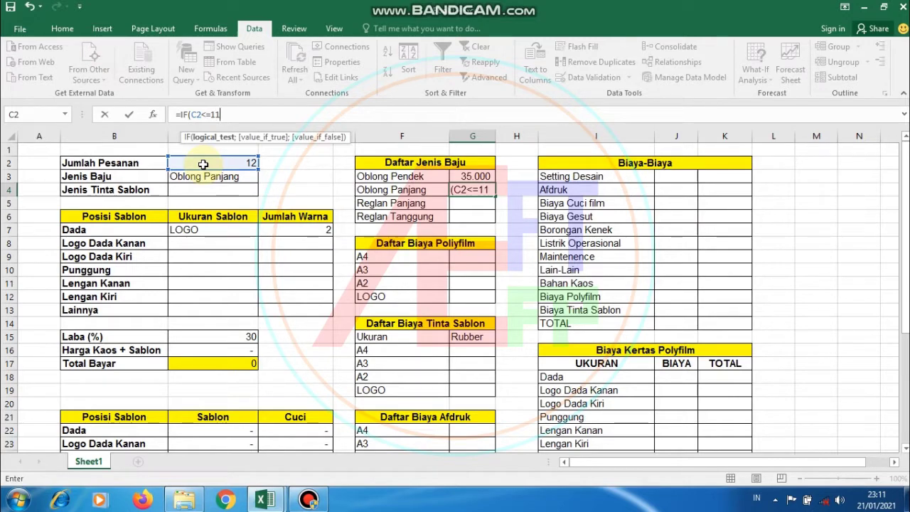
pyautogui.write(';')
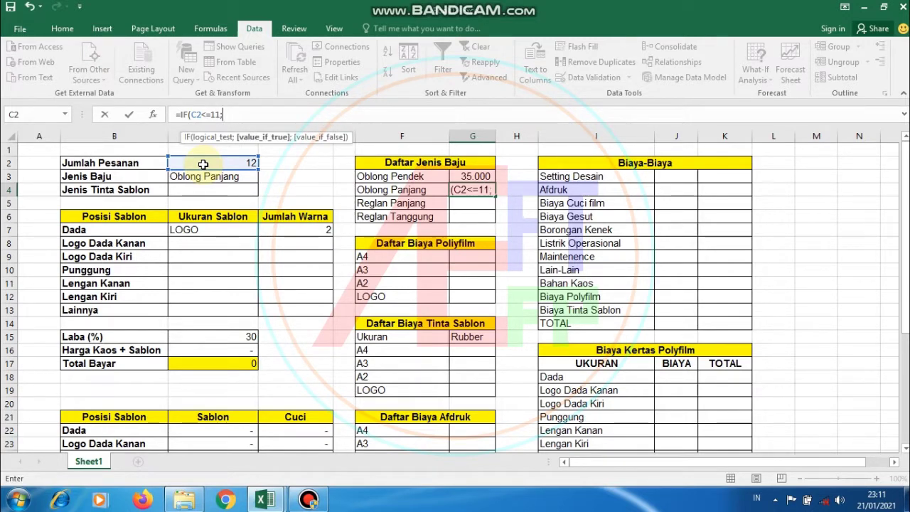
pyautogui.write('55')
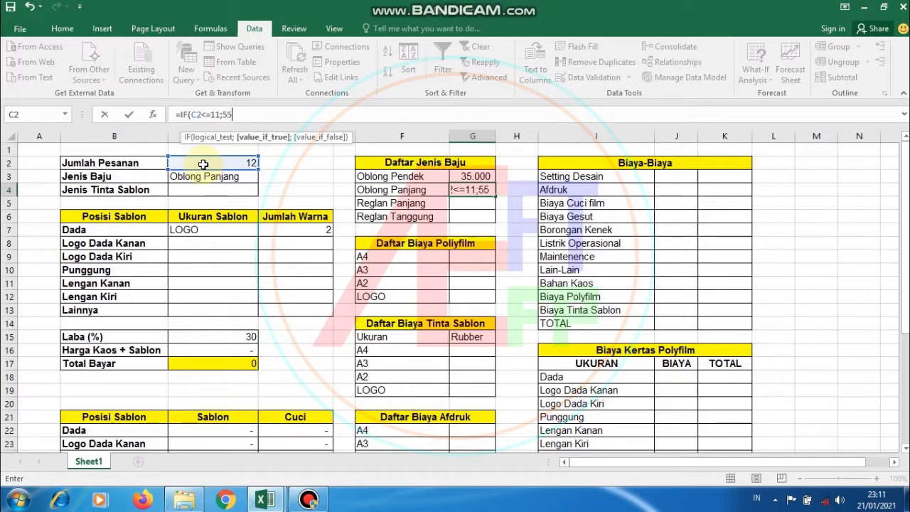
pyautogui.write('00')
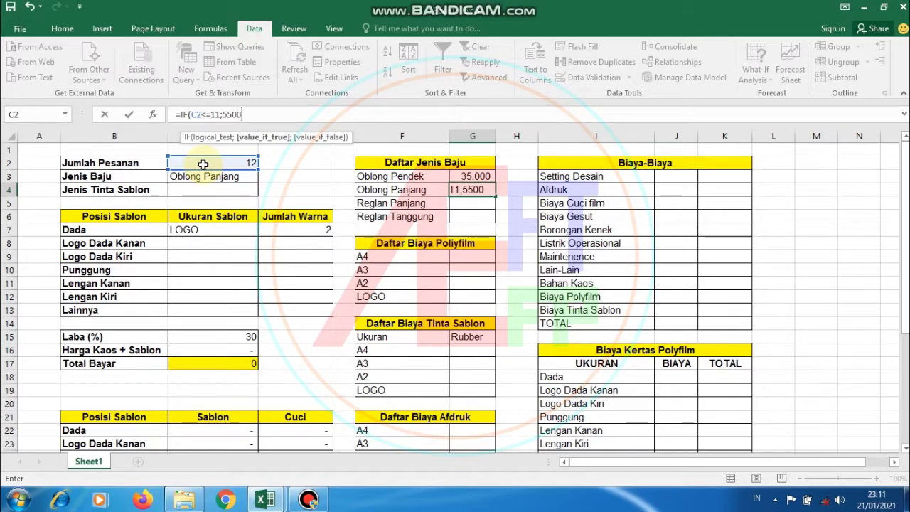
pyautogui.write('0;')
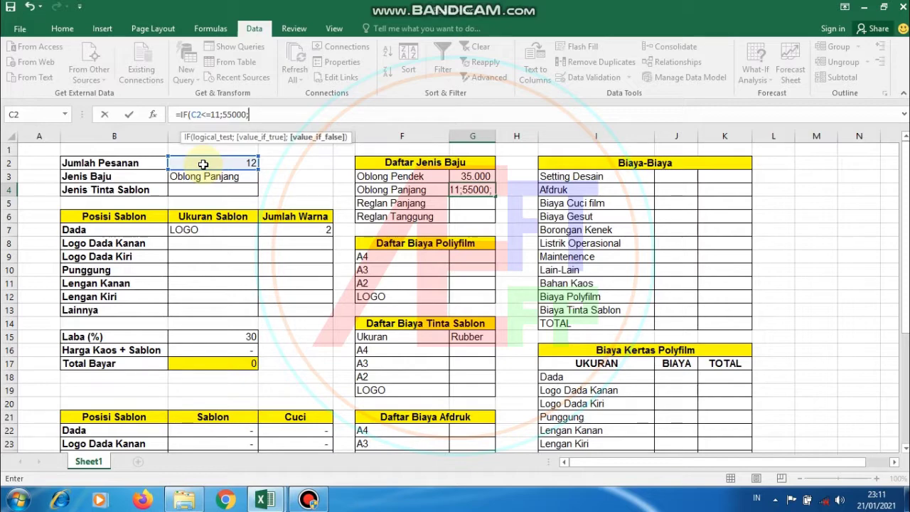
pyautogui.write('IF')
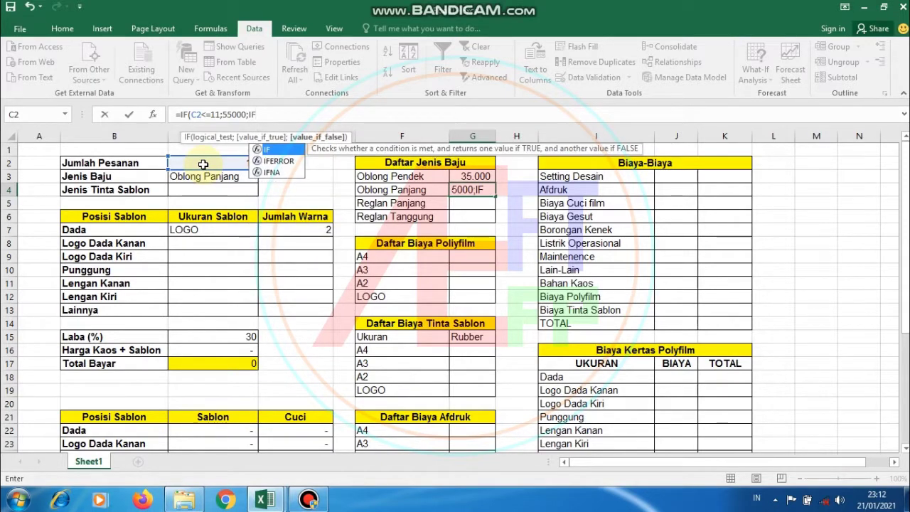
pyautogui.write('(')
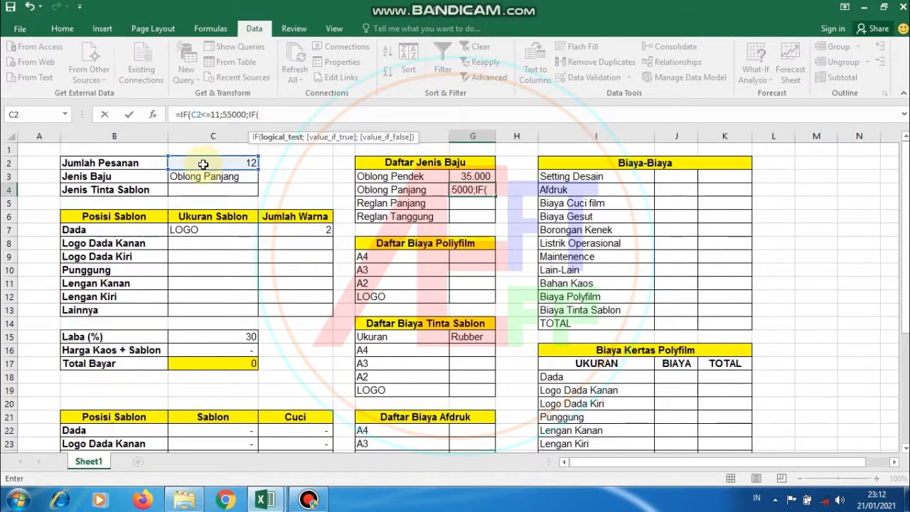
pyautogui.click(203, 164)
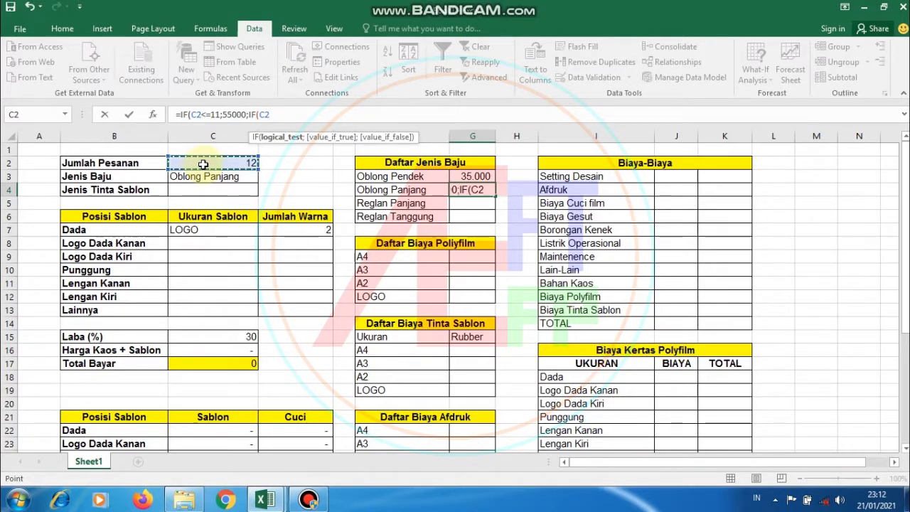
pyautogui.write('>=12')
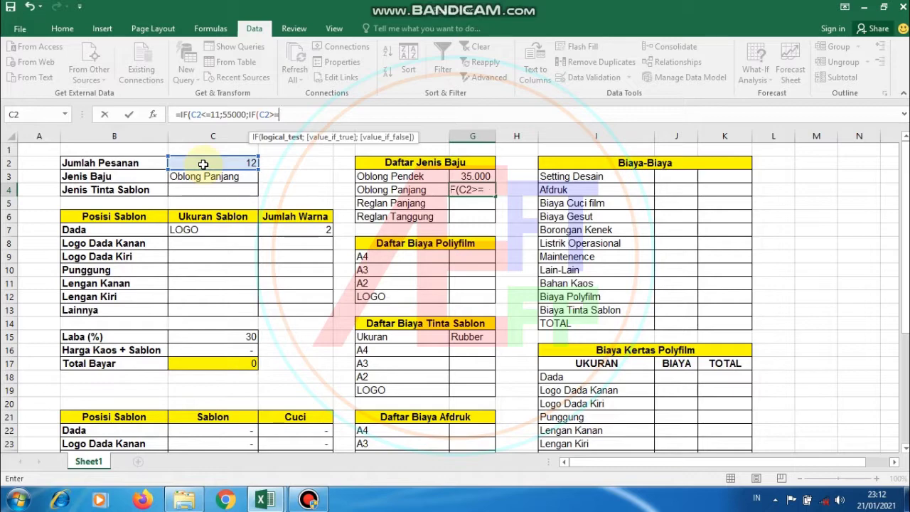
pyautogui.write(';4')
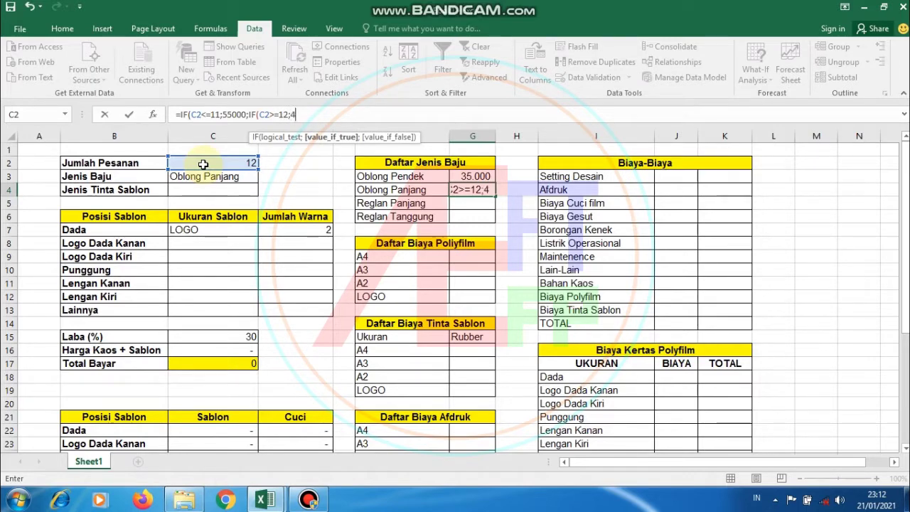
pyautogui.write('5000')
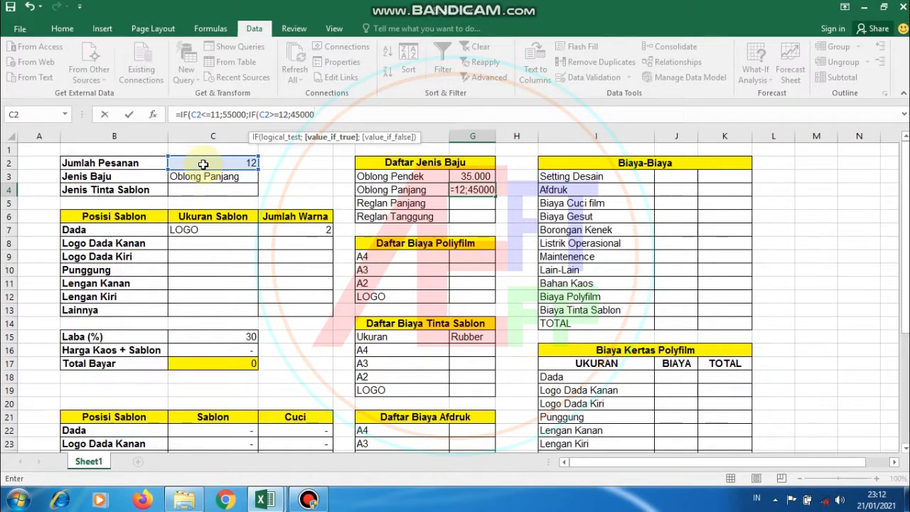
pyautogui.write(')))')
pyautogui.press('Return')
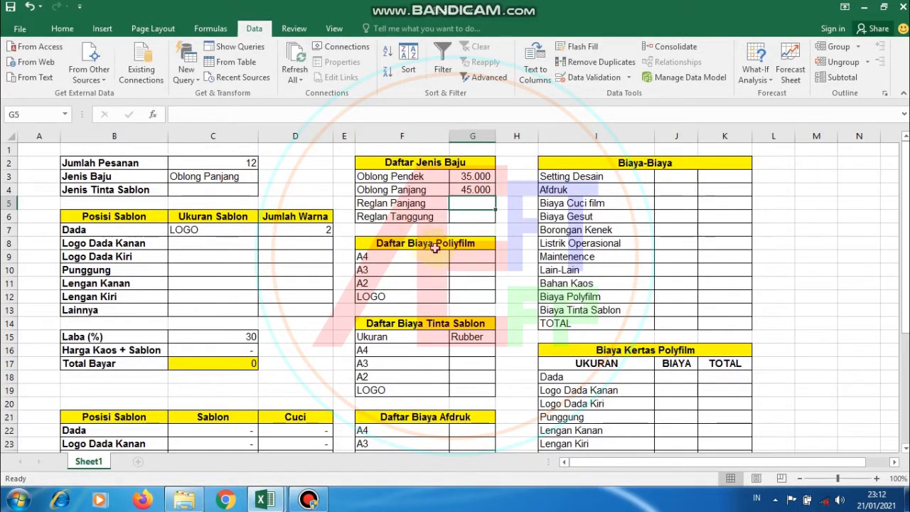
pyautogui.click(468, 257)
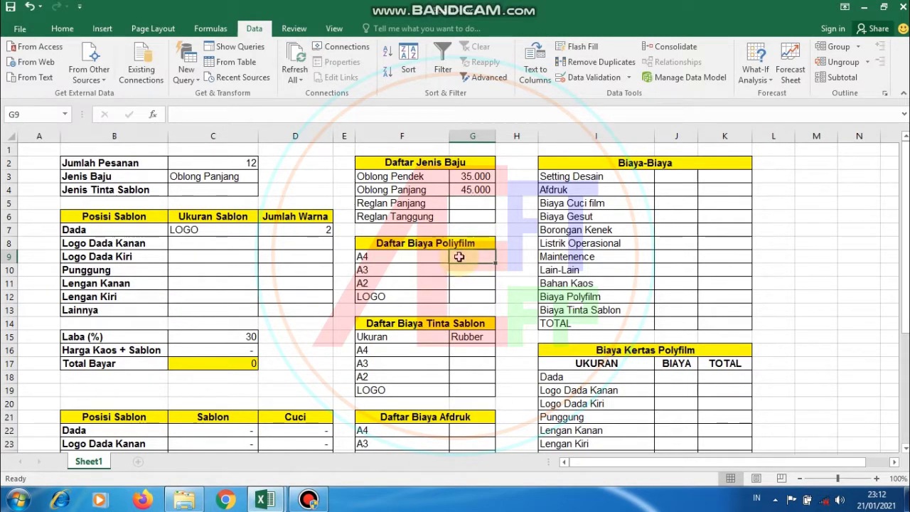
# Enter the polyfilm costs 1.000, 2.000, 3.000 and 500 for A4, A3, A2 and LOGO
pyautogui.write('1.00')
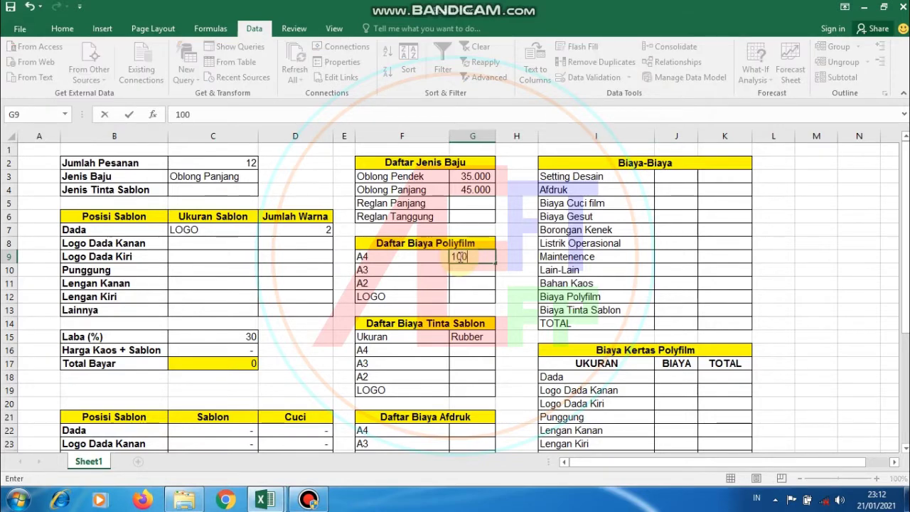
pyautogui.write('0')
pyautogui.press('Return')
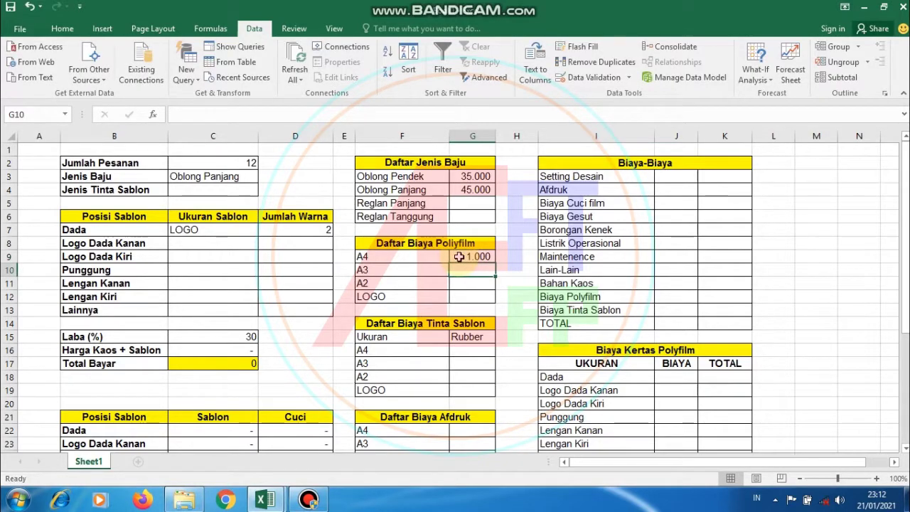
pyautogui.write('2.000')
pyautogui.press('Return')
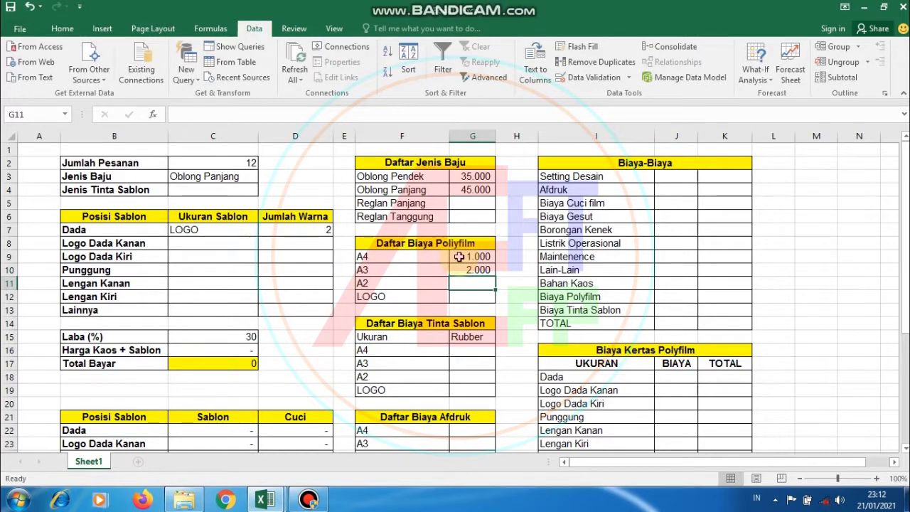
pyautogui.write('3000')
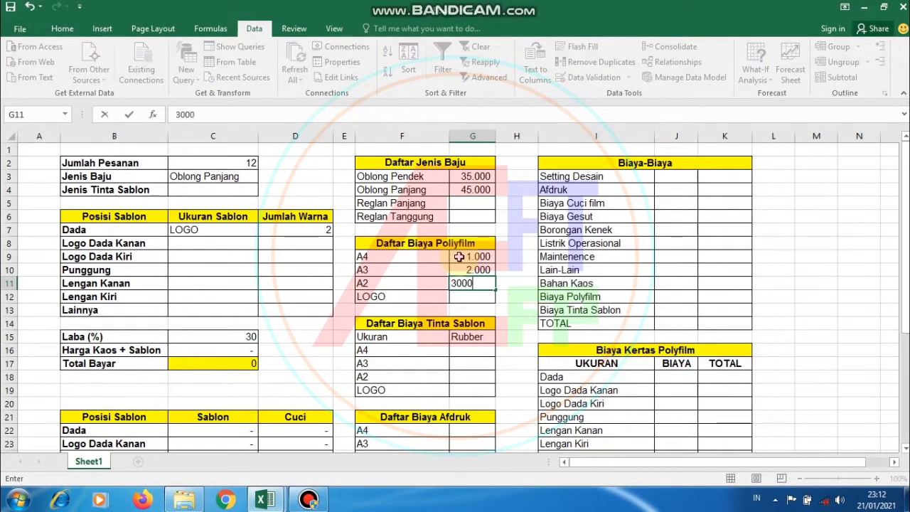
pyautogui.press('Return')
pyautogui.write('500')
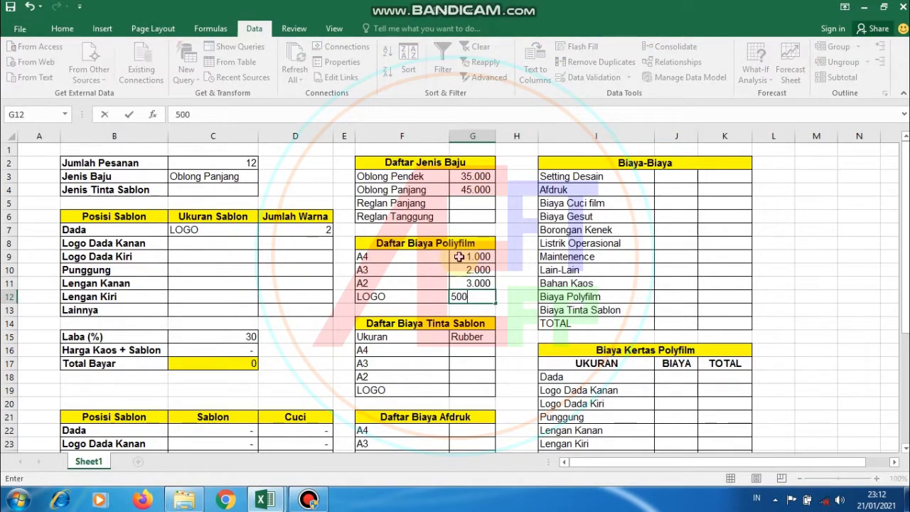
pyautogui.press('Return')
pyautogui.press('Return')
pyautogui.press('Return')
pyautogui.press('Return')
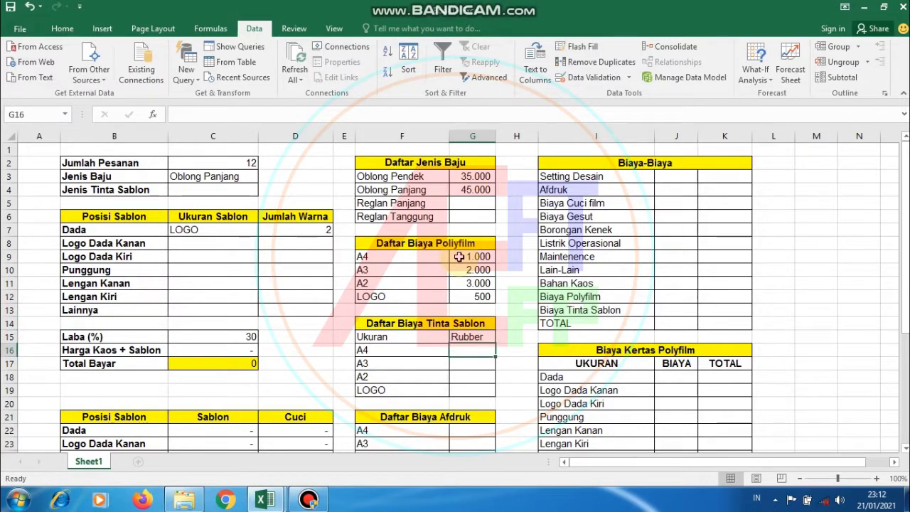
pyautogui.scroll(-1, 495, 339)
pyautogui.scroll(-2, 502, 339)
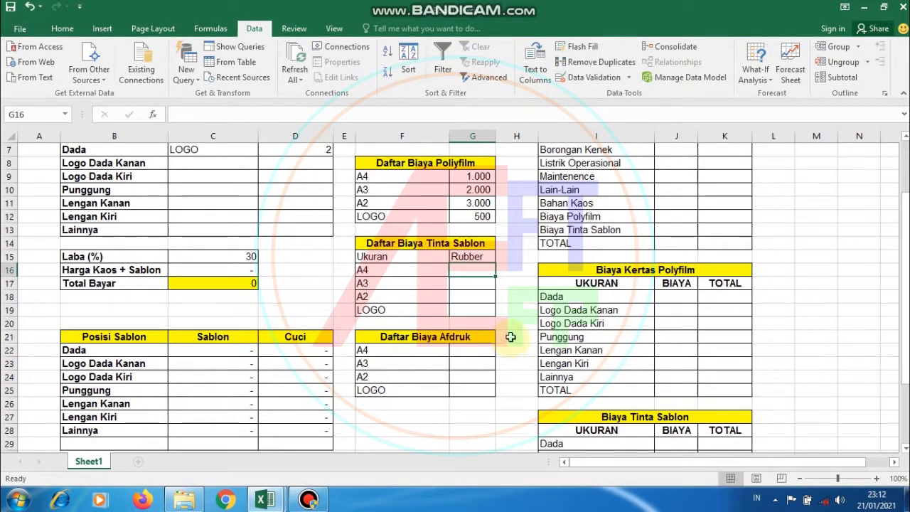
# Copy the G9:G12 polyfilm costs into the Rubber column starting at G16
pyautogui.moveTo(471, 176); pyautogui.dragTo(478, 217)
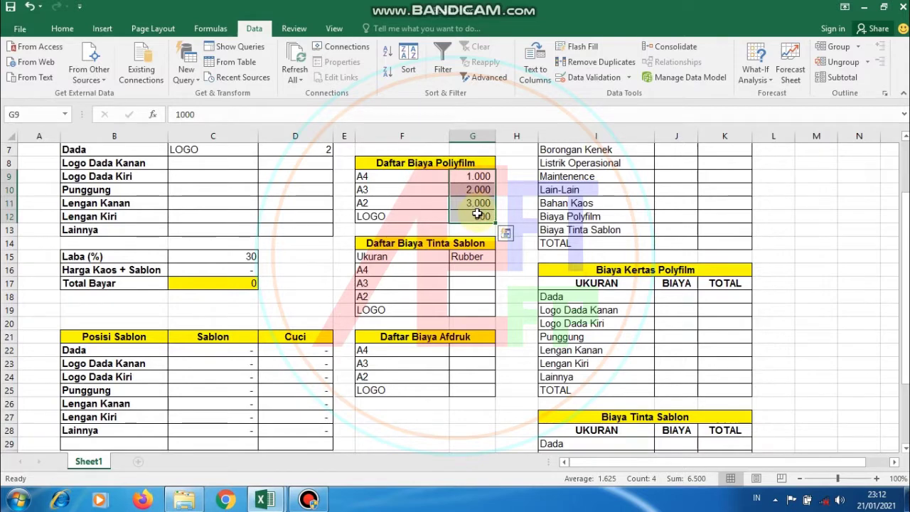
pyautogui.hotkey('ctrl', 'c')
pyautogui.click(479, 266)
pyautogui.hotkey('ctrl', 'v')
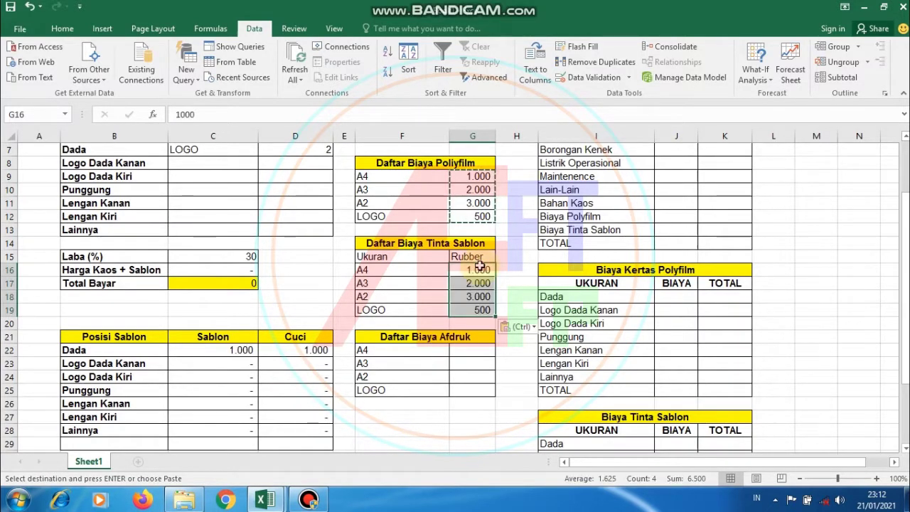
pyautogui.scroll(-1, 473, 267)
pyautogui.click(480, 307)
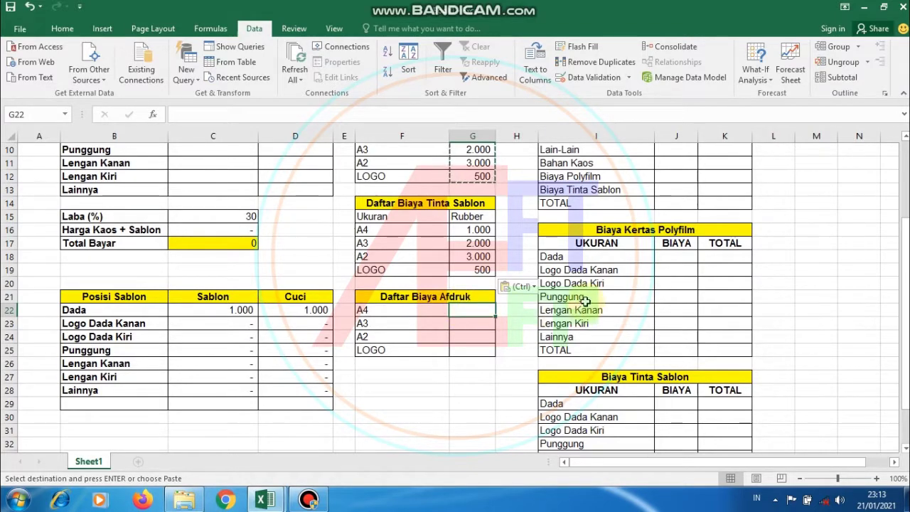
# Enter the Afdruk costs 3.000, 6.000, 8.000 and 1.000 for A4, A3, A2 and LOGO
pyautogui.write('3.000')
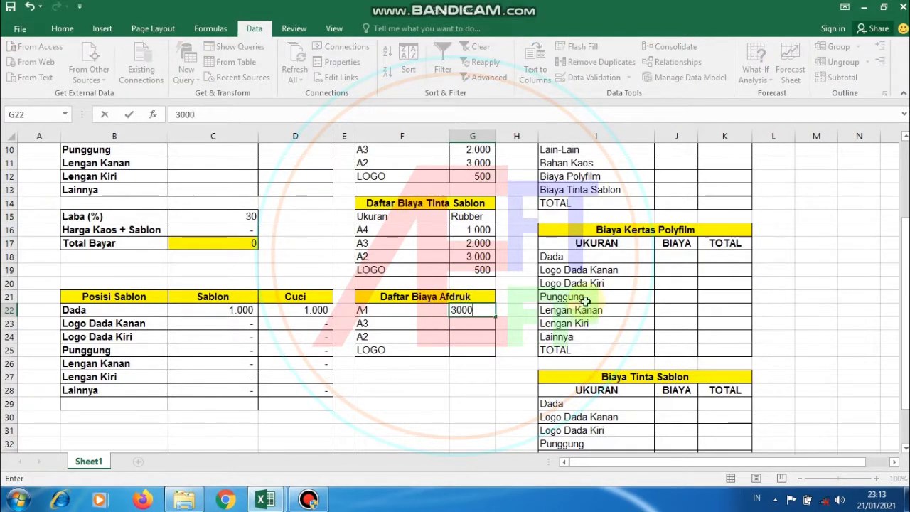
pyautogui.press('Return')
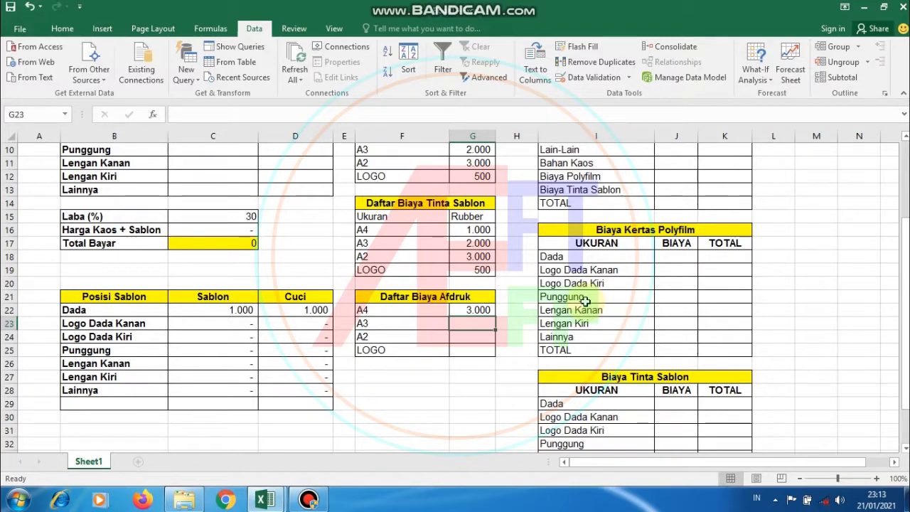
pyautogui.write('6.000')
pyautogui.press('Return')
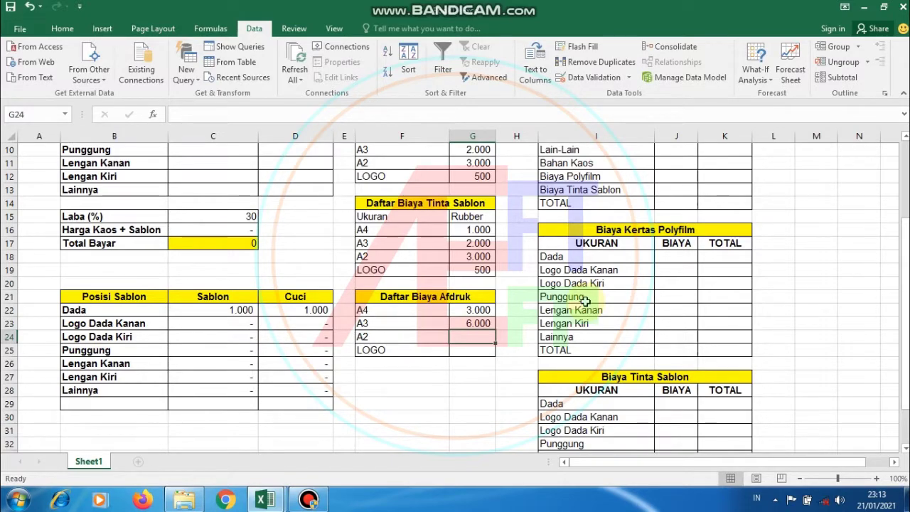
pyautogui.write('8.')
pyautogui.write('0')
pyautogui.press('Return')
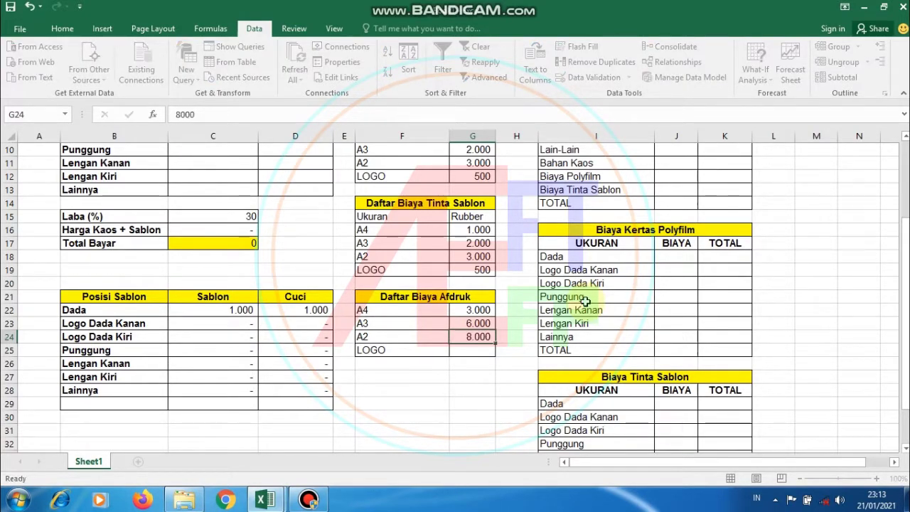
pyautogui.write('1000')
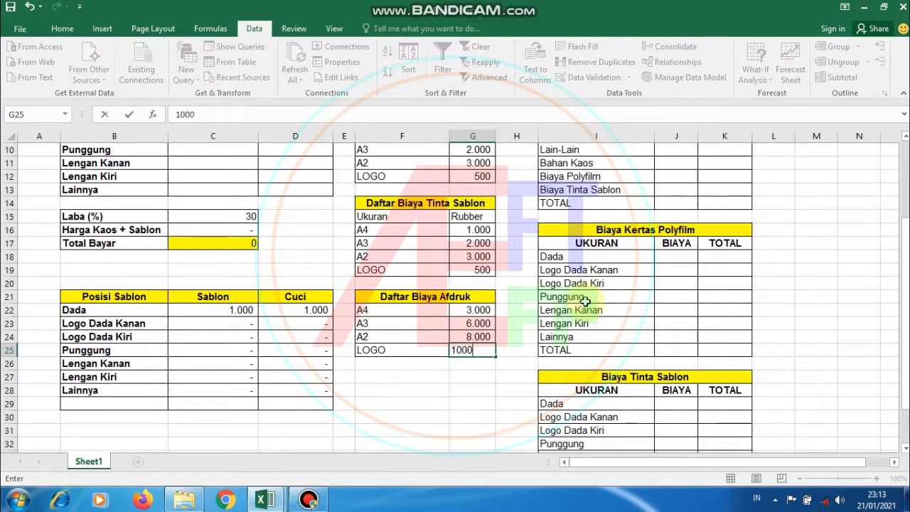
pyautogui.press('Return')
pyautogui.scroll(3, 585, 302)
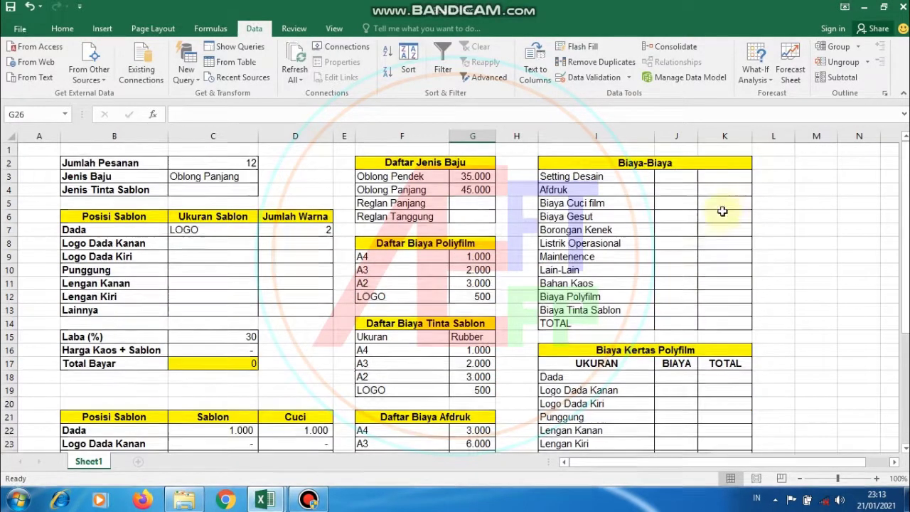
# Set the Setting Desain cost in J3 to 30.000
pyautogui.click(774, 189)
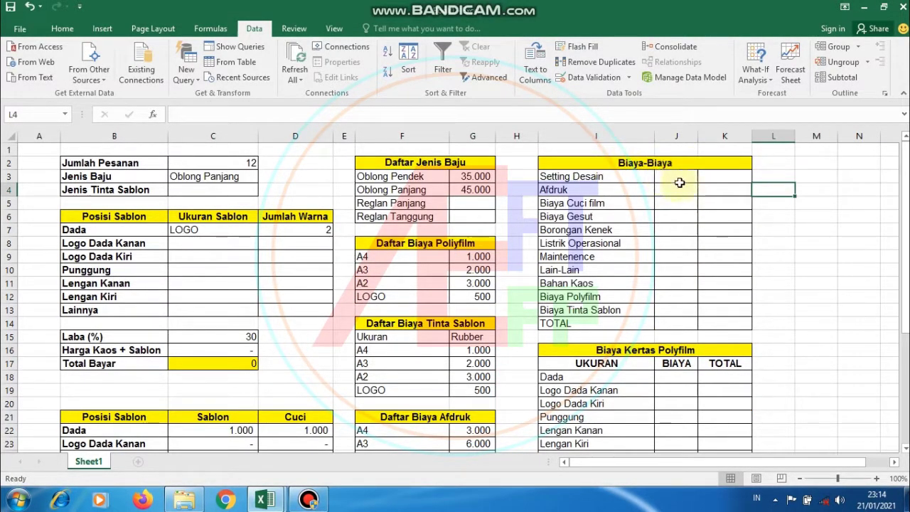
pyautogui.click(668, 176)
pyautogui.write('3')
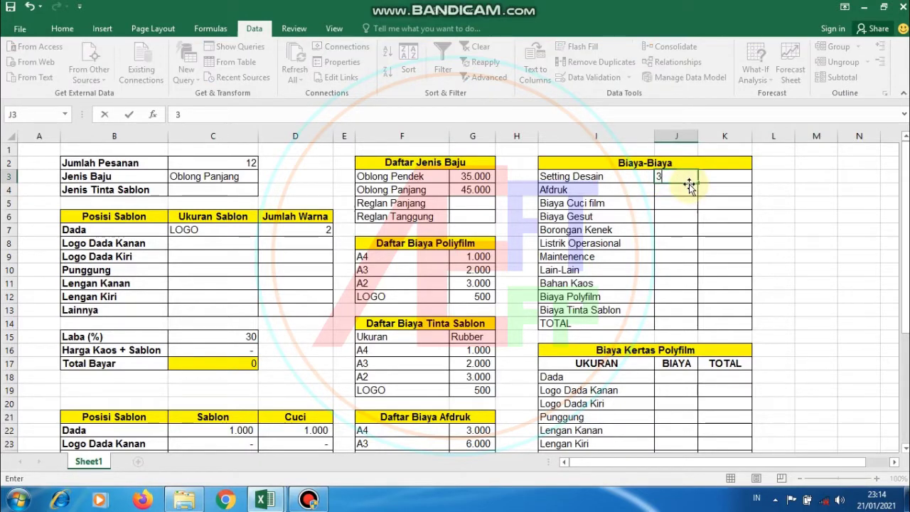
pyautogui.write('0.')
pyautogui.write('000')
pyautogui.press('Return')
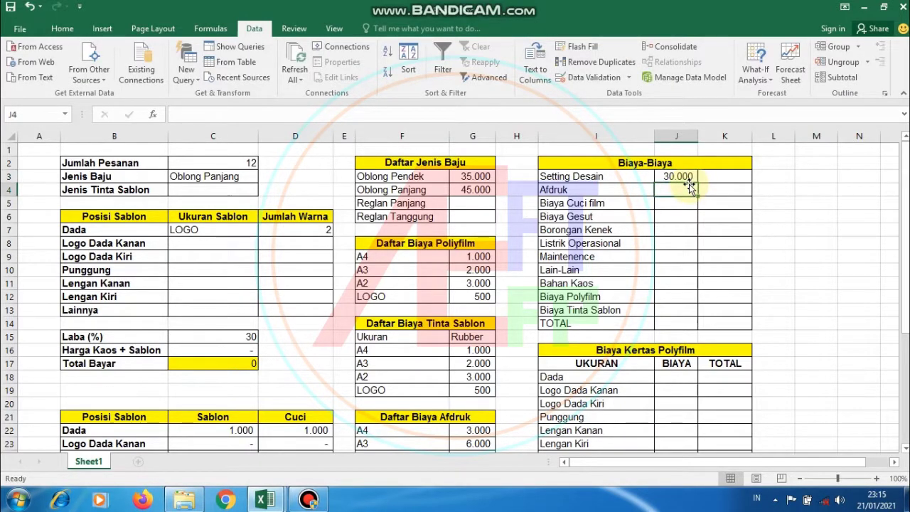
pyautogui.scroll(-1, 688, 191)
pyautogui.scroll(1, 688, 190)
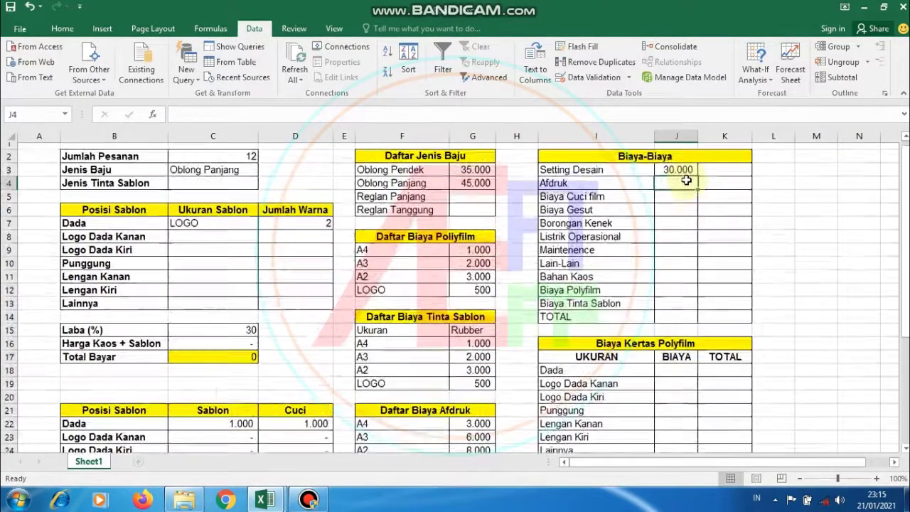
# Link the Afdruk cost in J4 to cell C29
pyautogui.write('=')
pyautogui.scroll(-1, 812, 195)
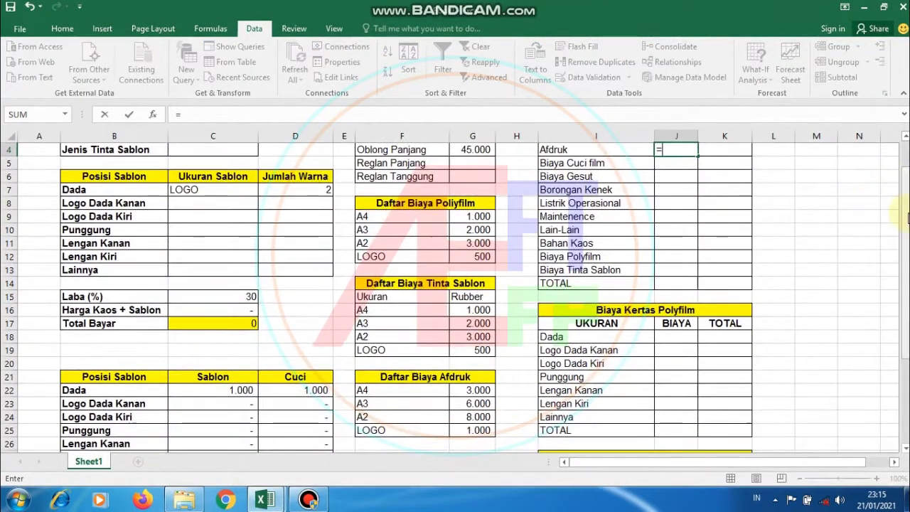
pyautogui.scroll(-2, 555, 204)
pyautogui.scroll(-1, 555, 204)
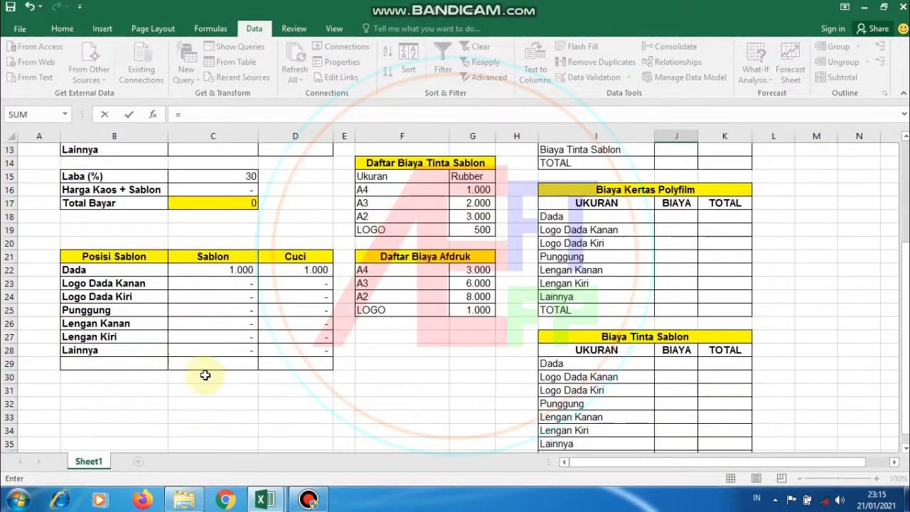
pyautogui.click(224, 364)
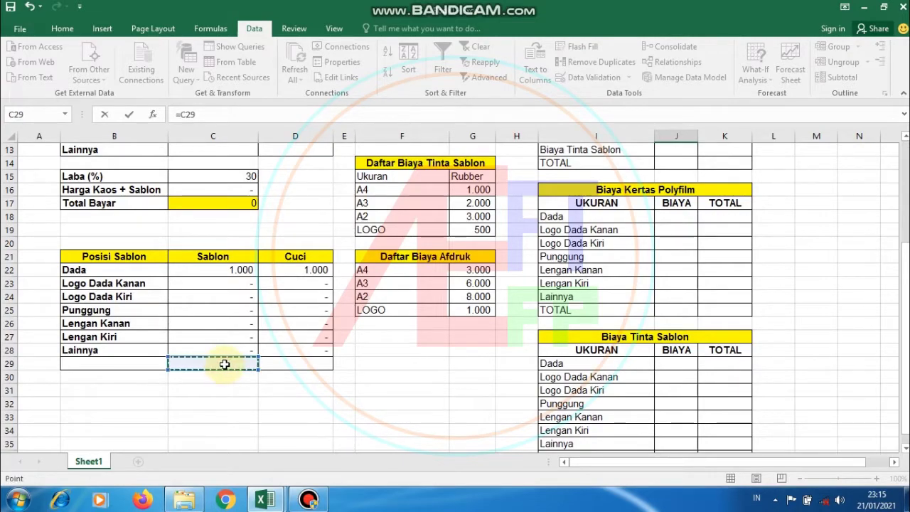
pyautogui.press('Return')
pyautogui.scroll(2, 288, 361)
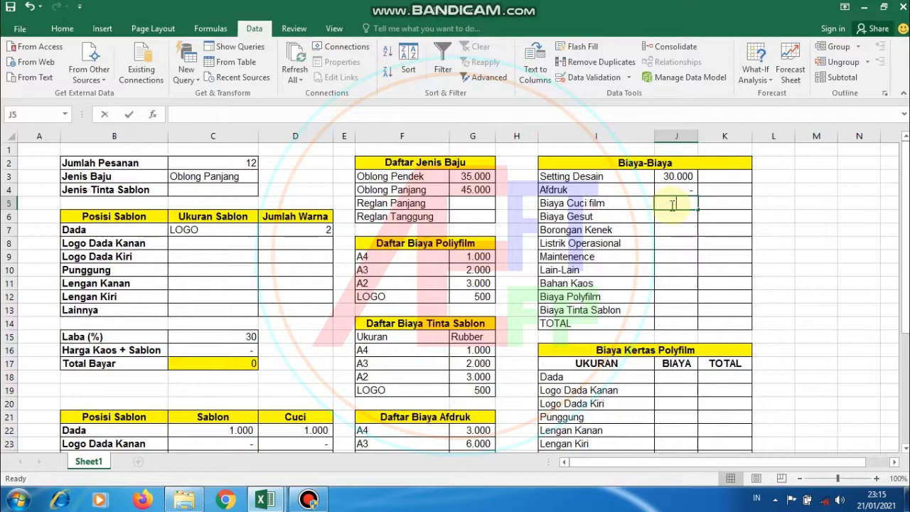
# Link the Biaya Cuci film cost in J5 to cell D29
pyautogui.write('=')
pyautogui.scroll(-4, 873, 273)
pyautogui.scroll(-1, 873, 274)
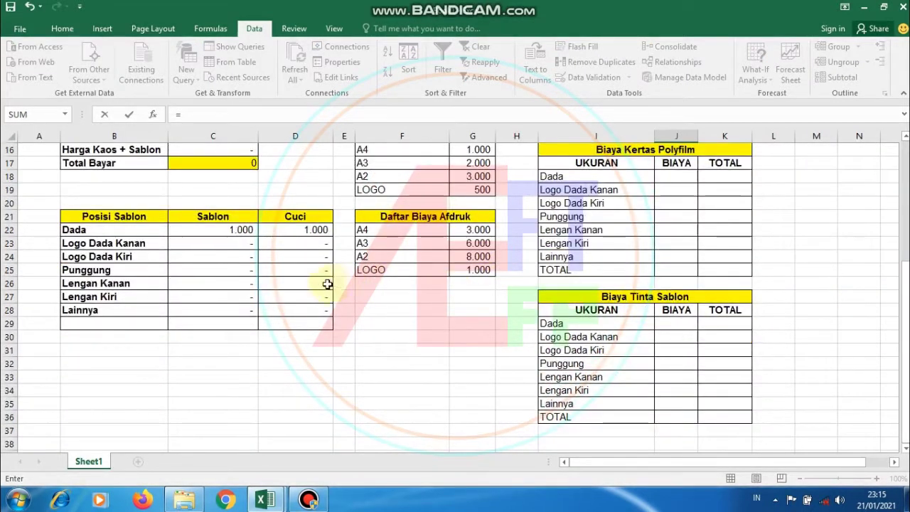
pyautogui.click(302, 324)
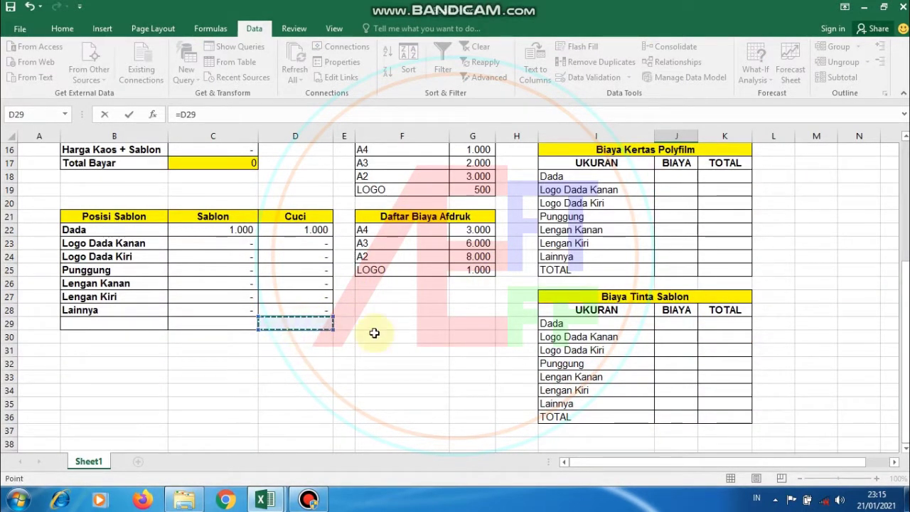
pyautogui.press('Return')
pyautogui.scroll(2, 639, 257)
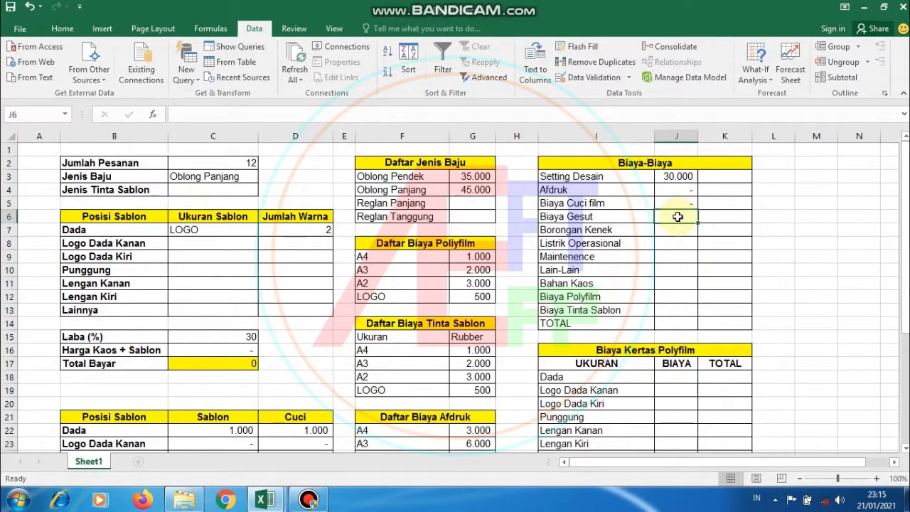
# Enter 5.000 for both Biaya Gesut and Borongan Kenek
pyautogui.write('5.000')
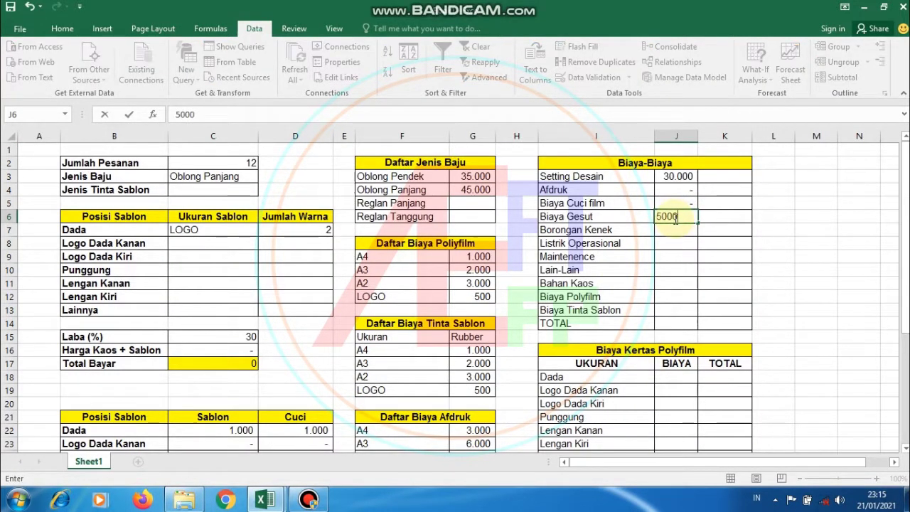
pyautogui.press('Return')
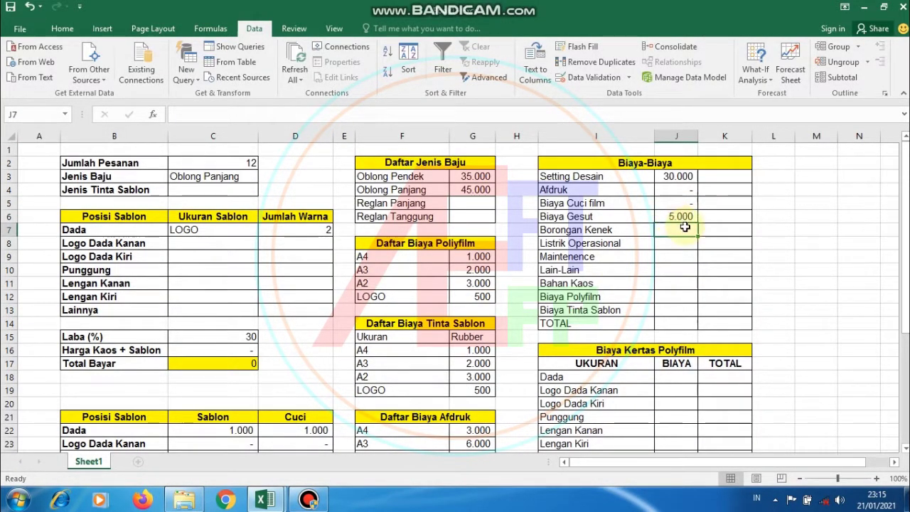
pyautogui.moveTo(605, 230); pyautogui.dragTo(724, 229)
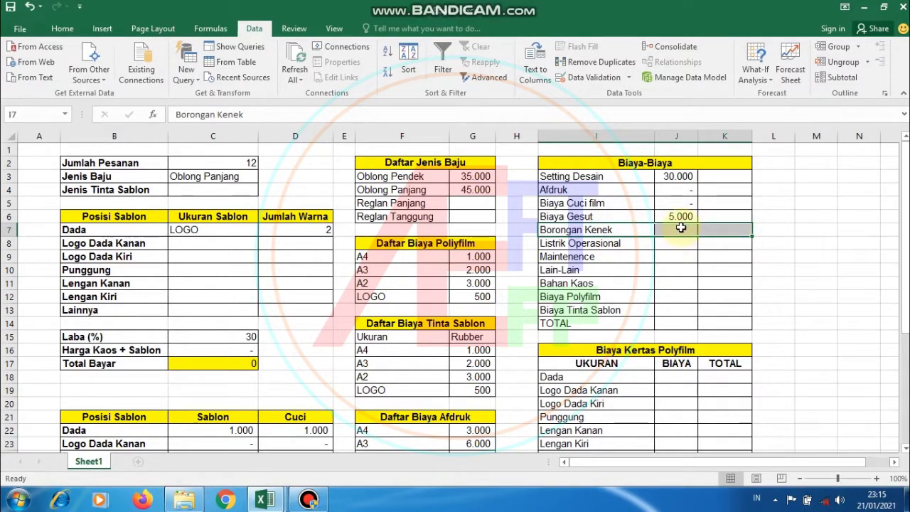
pyautogui.click(680, 228)
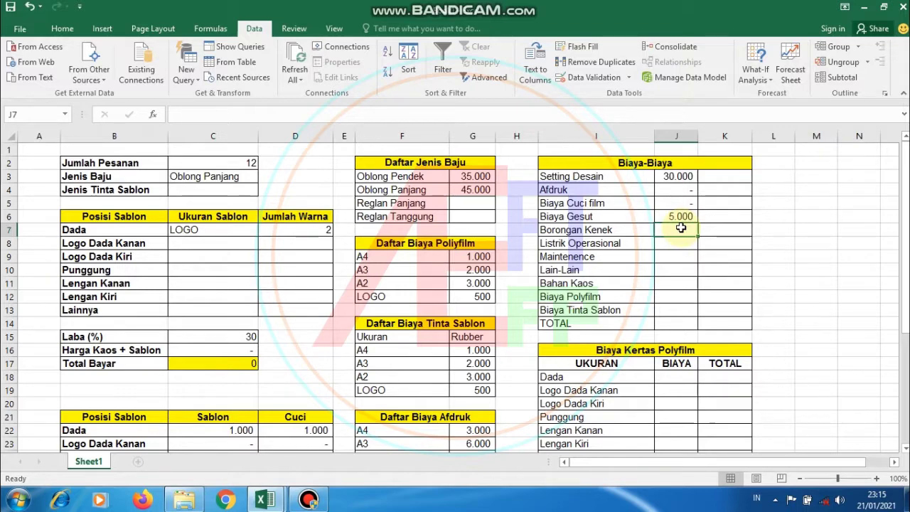
pyautogui.press('Down')
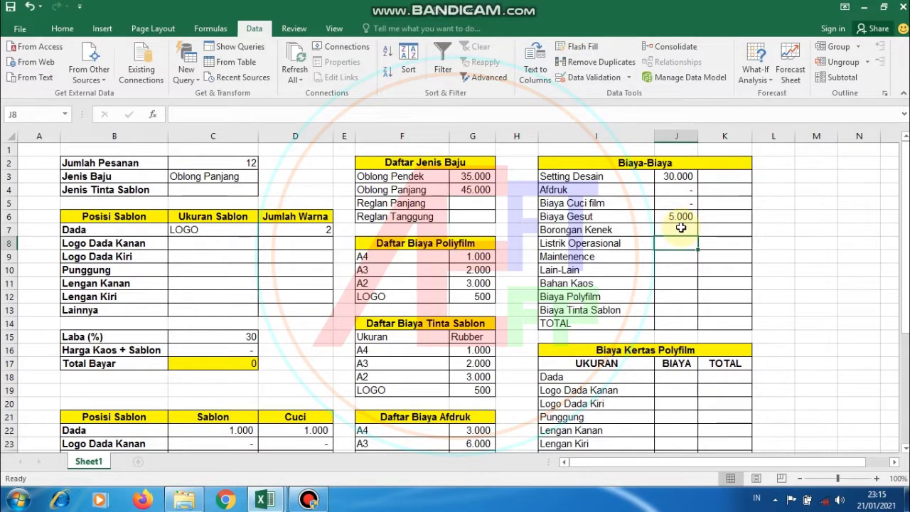
pyautogui.click(681, 227)
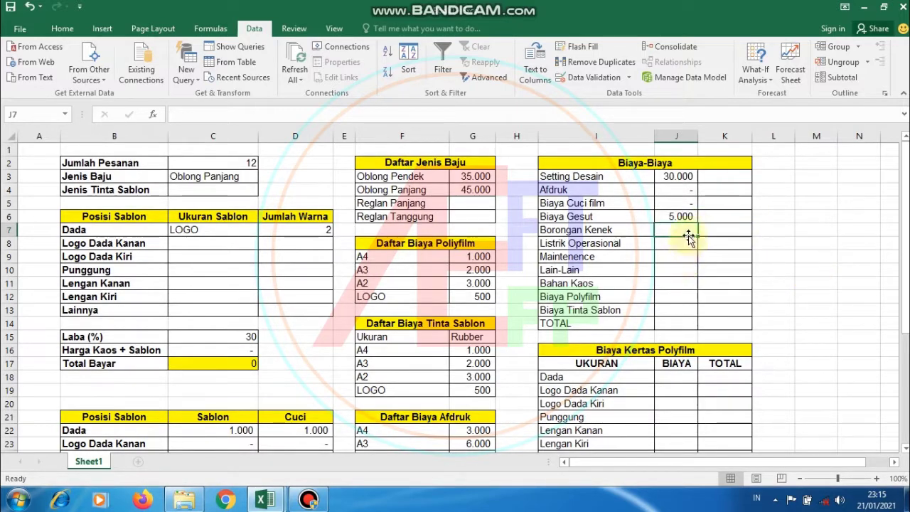
pyautogui.write('5000')
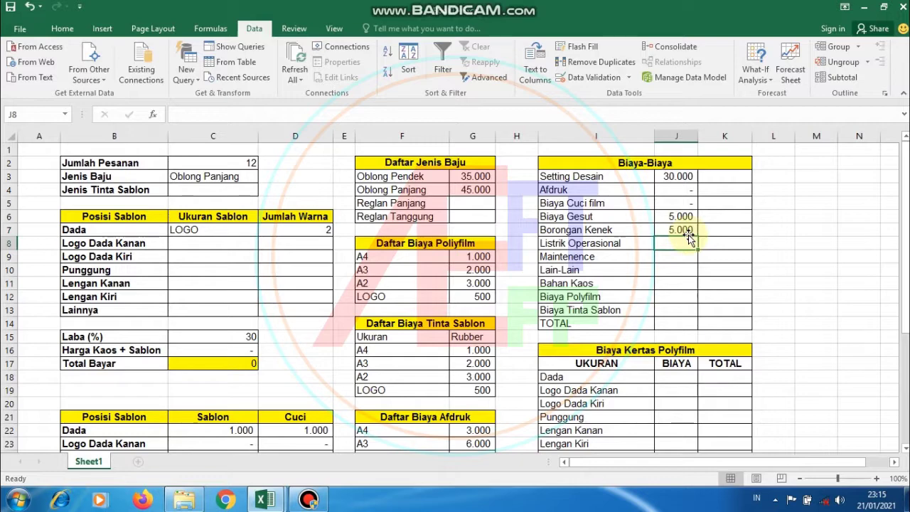
pyautogui.click(739, 228)
# Enter 1.000 for Listrik Operasional and 200 each for Maintenence and Lain-Lain
pyautogui.click(239, 163)
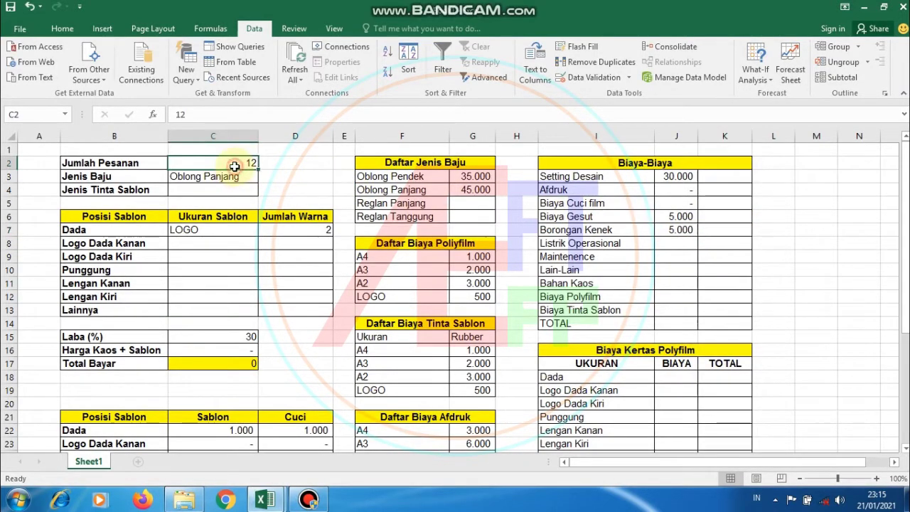
pyautogui.click(242, 163)
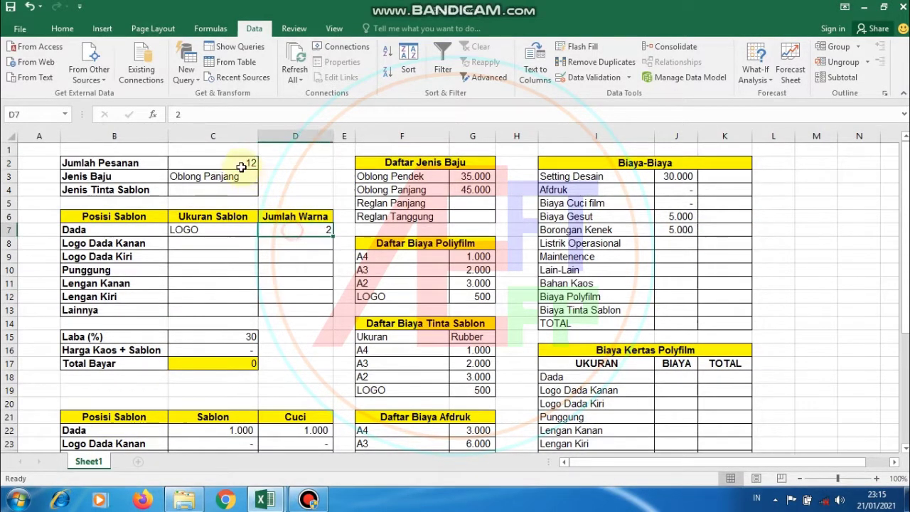
pyautogui.click(726, 229)
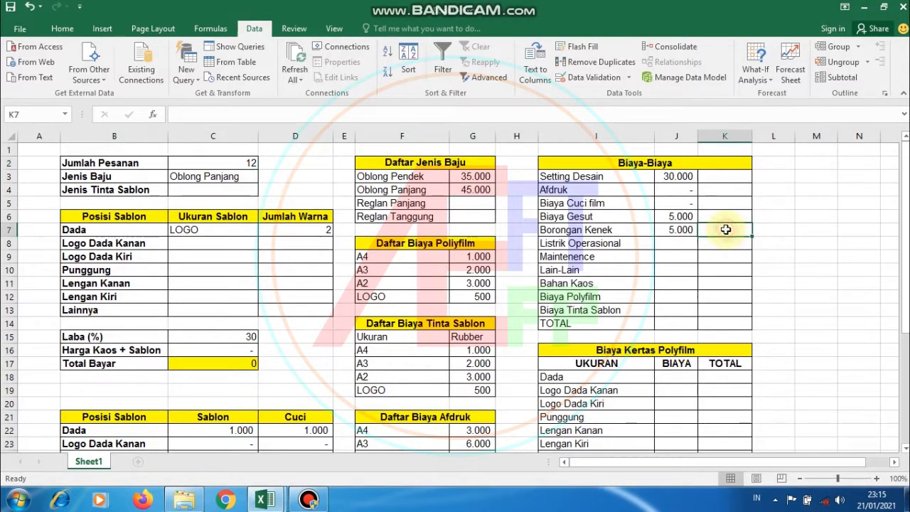
pyautogui.click(674, 243)
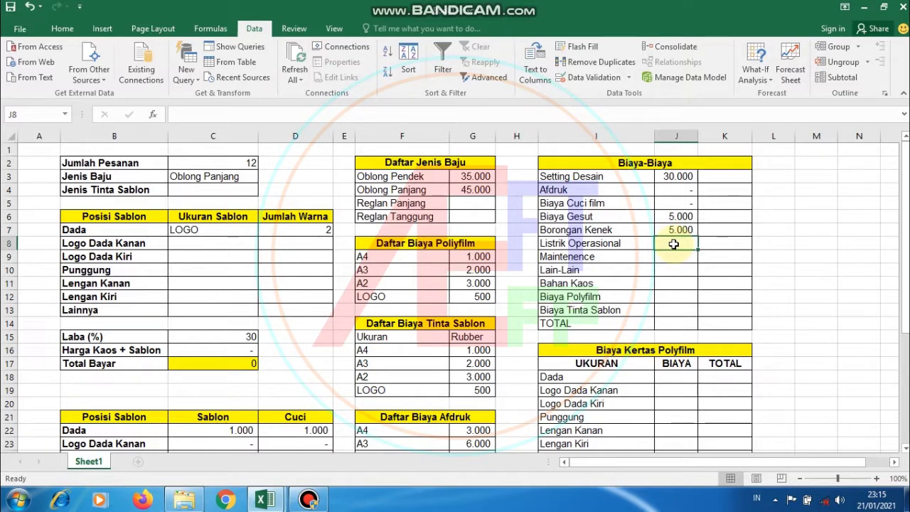
pyautogui.write('1000')
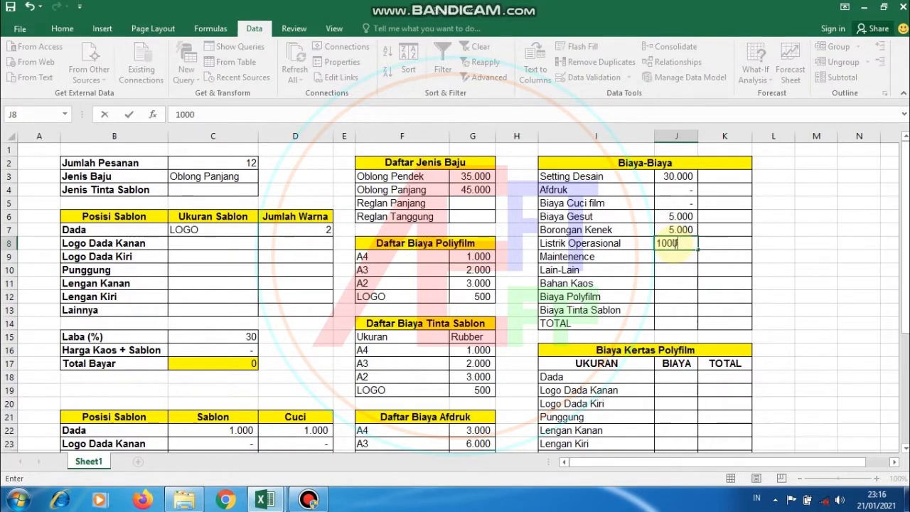
pyautogui.press('Return')
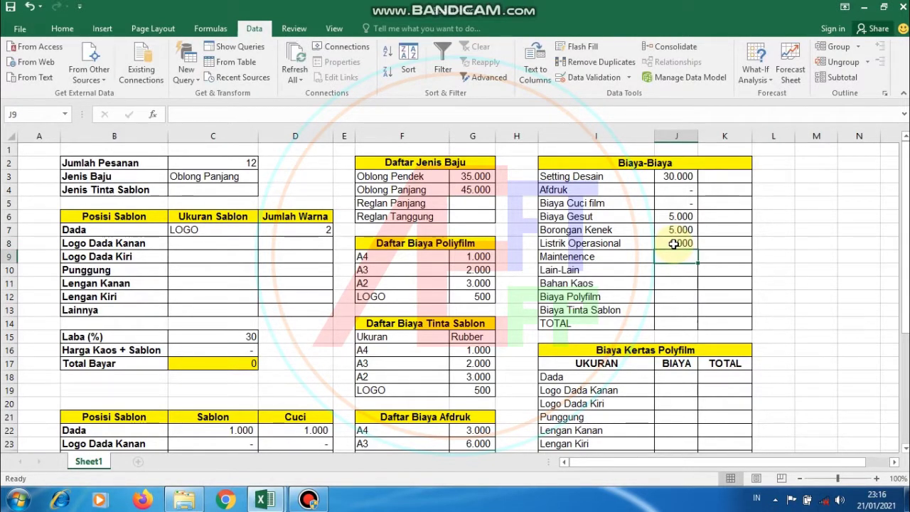
pyautogui.write('200')
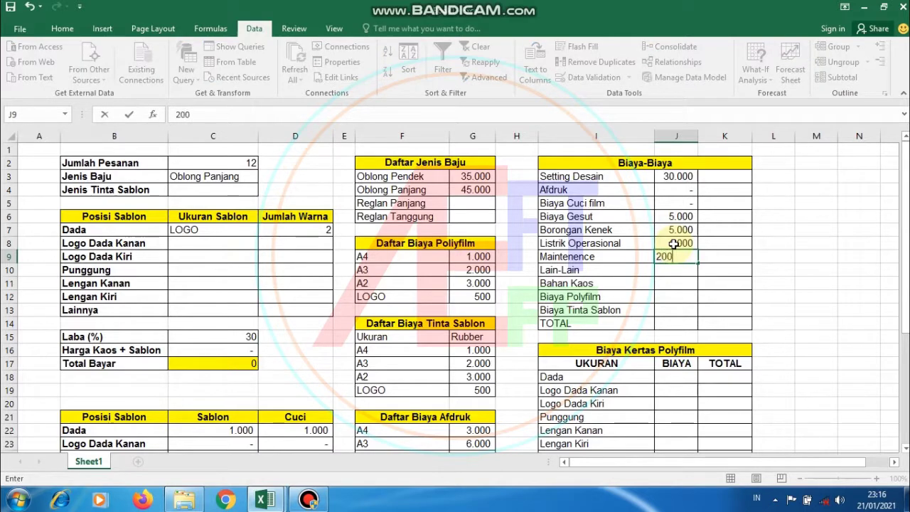
pyautogui.press('Return')
pyautogui.write('200')
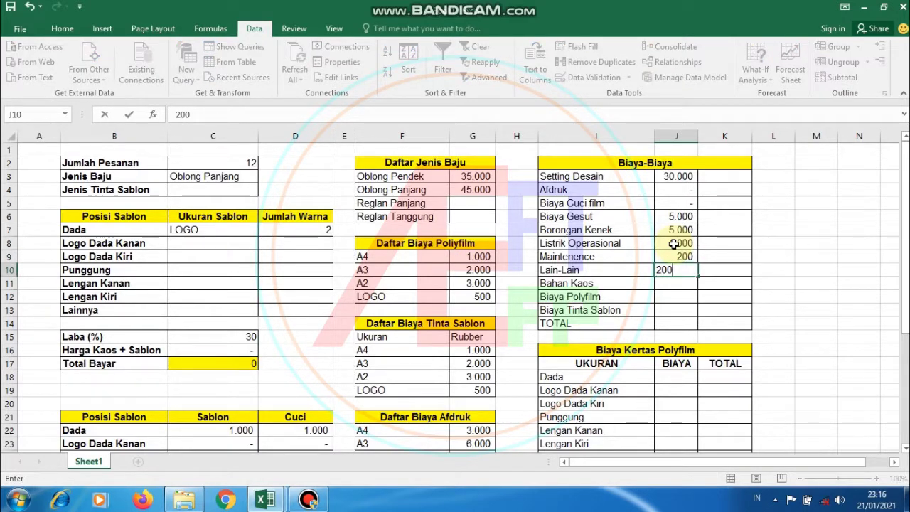
pyautogui.press('Return')
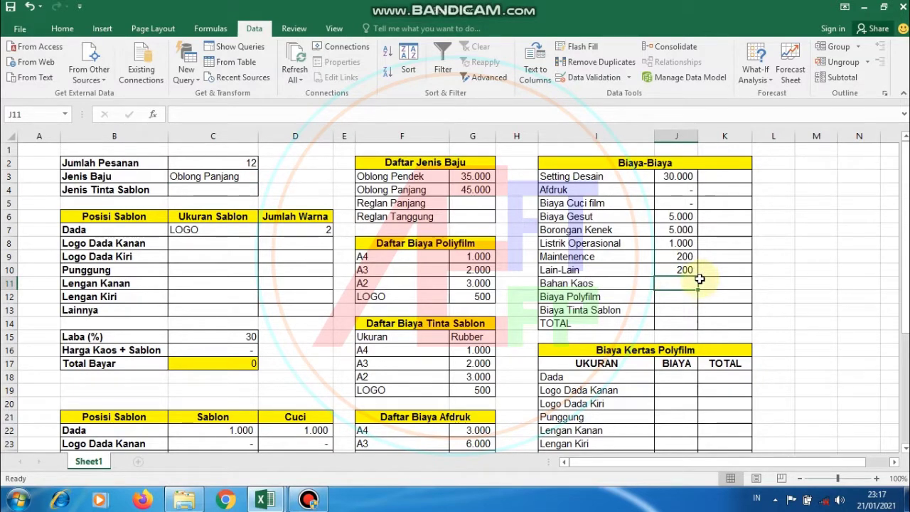
pyautogui.write('=IF')
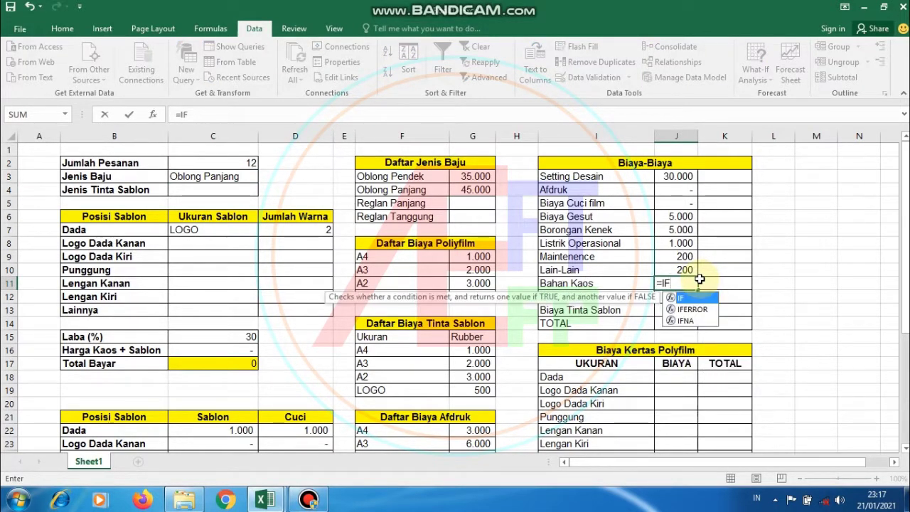
pyautogui.write('(')
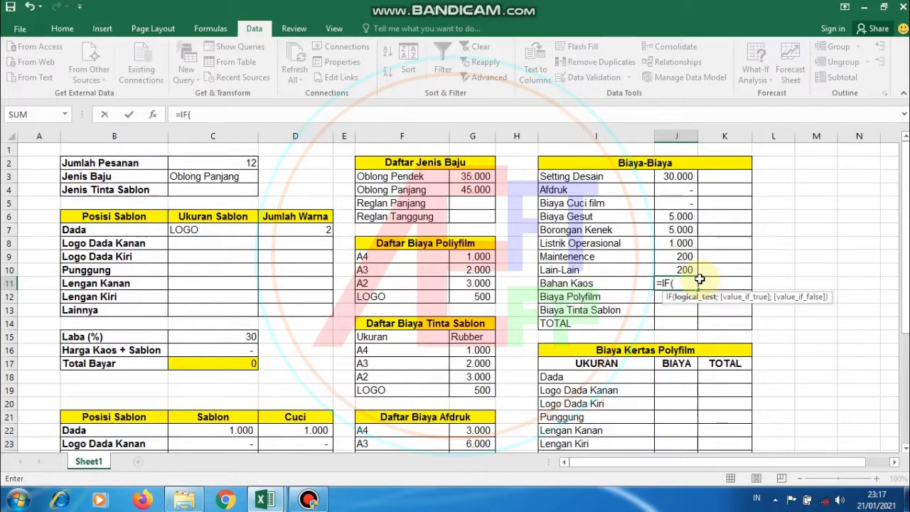
# Start the Bahan Kaos IF returning G3 when shirt type C3 equals F3
pyautogui.click(225, 179)
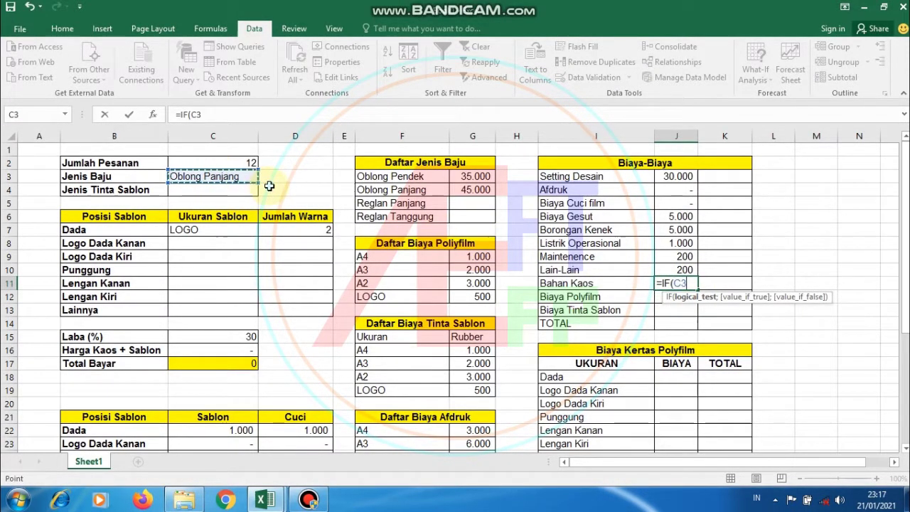
pyautogui.write('=')
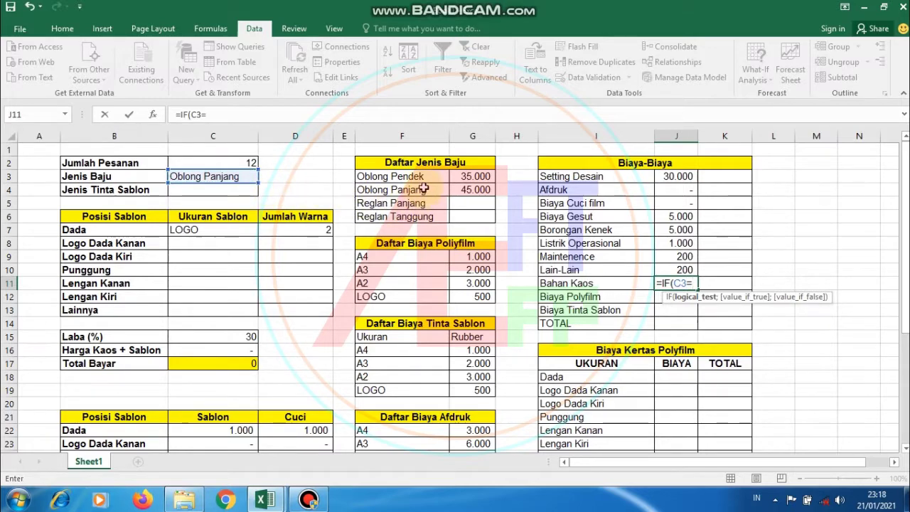
pyautogui.click(423, 176)
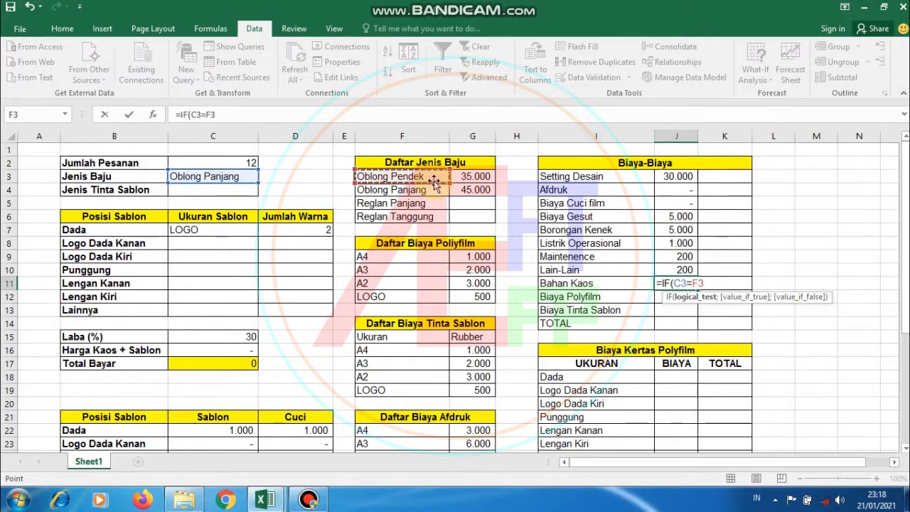
pyautogui.write(';')
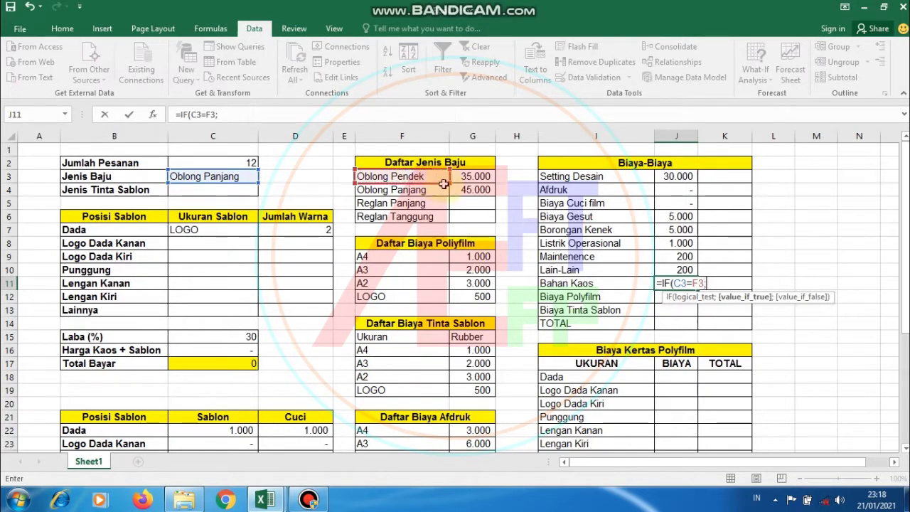
pyautogui.click(482, 178)
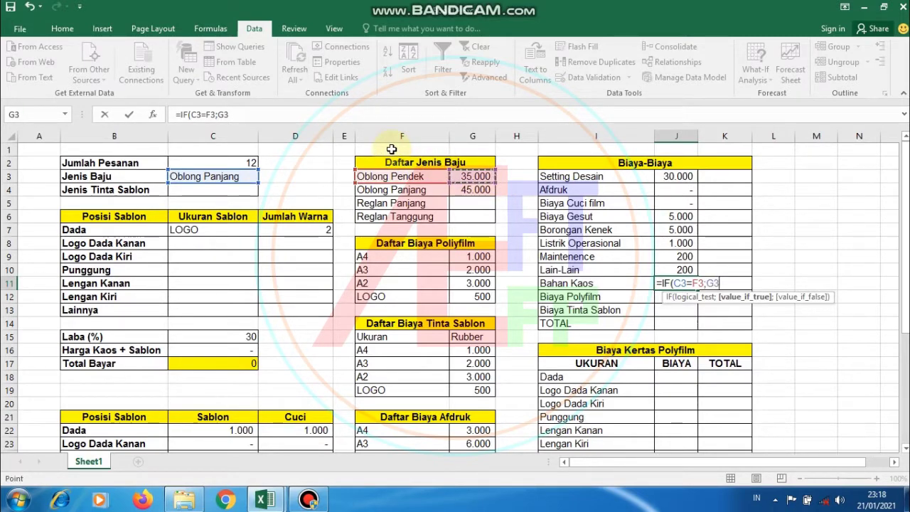
pyautogui.write(';IF')
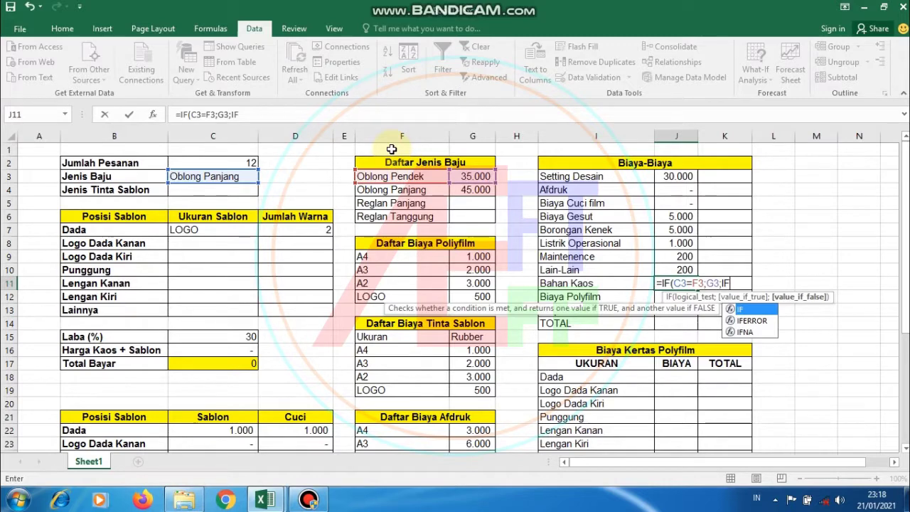
pyautogui.write('(')
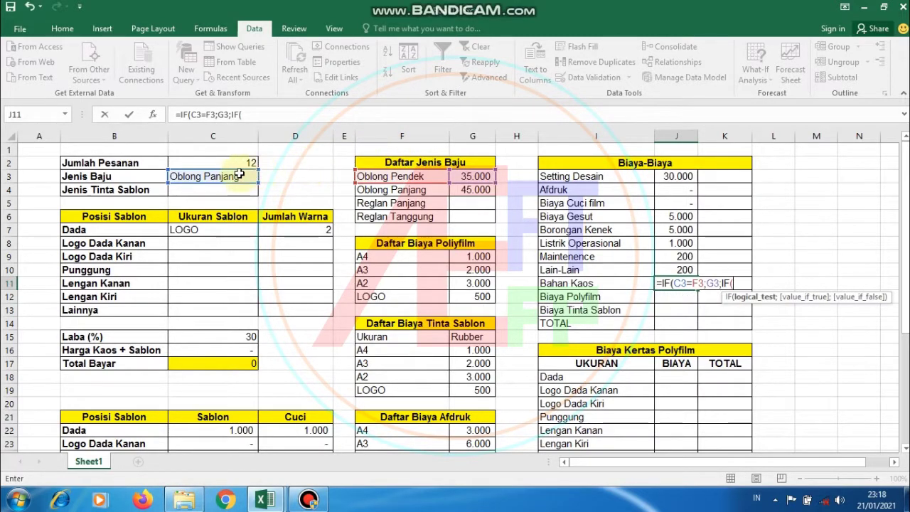
# Add the inner IF returning G4 when C3 equals F4, else 0, and commit
pyautogui.click(235, 176)
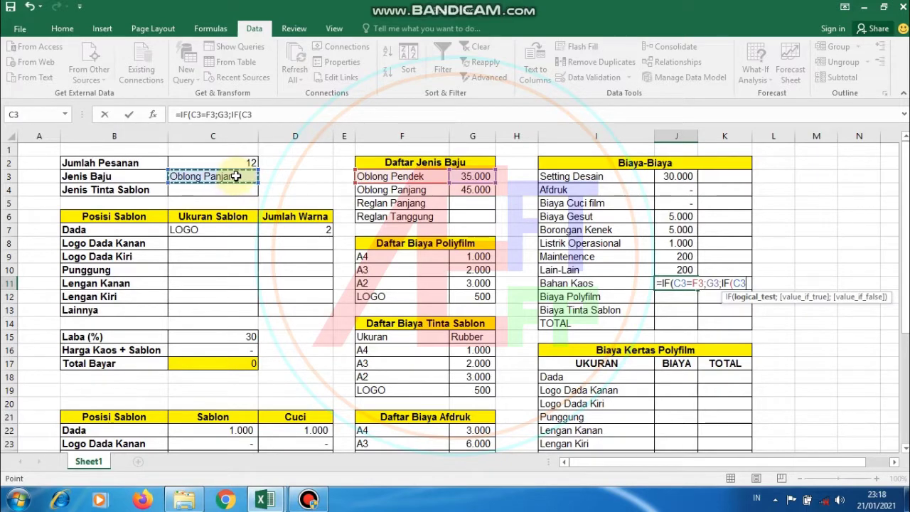
pyautogui.write('=')
pyautogui.click(405, 190)
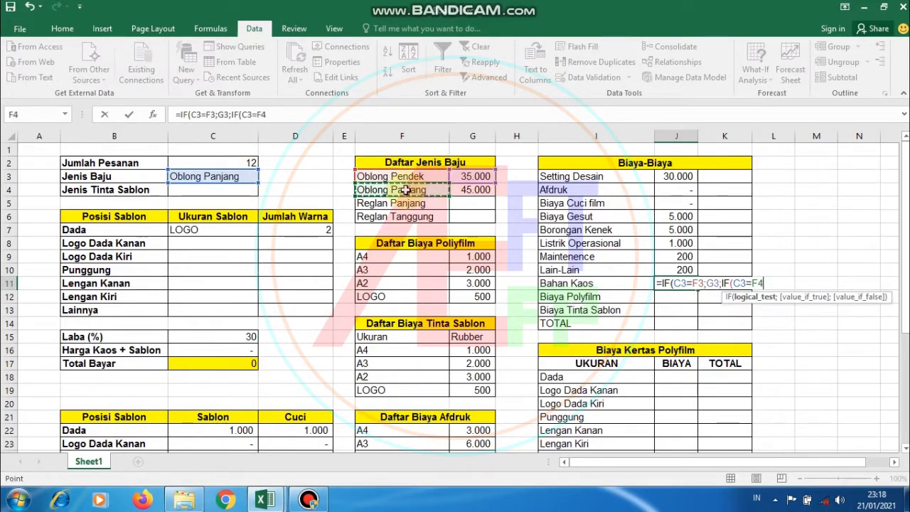
pyautogui.write(';')
pyautogui.click(473, 190)
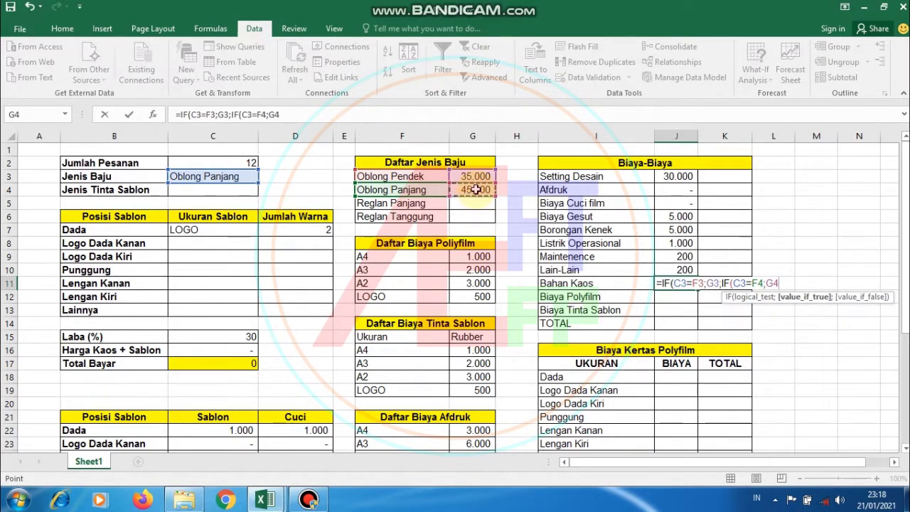
pyautogui.write(';0')
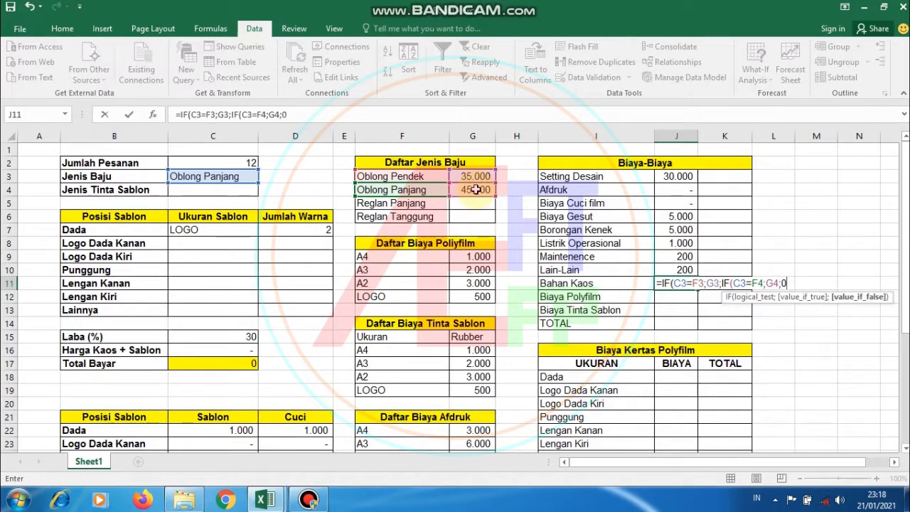
pyautogui.write('))')
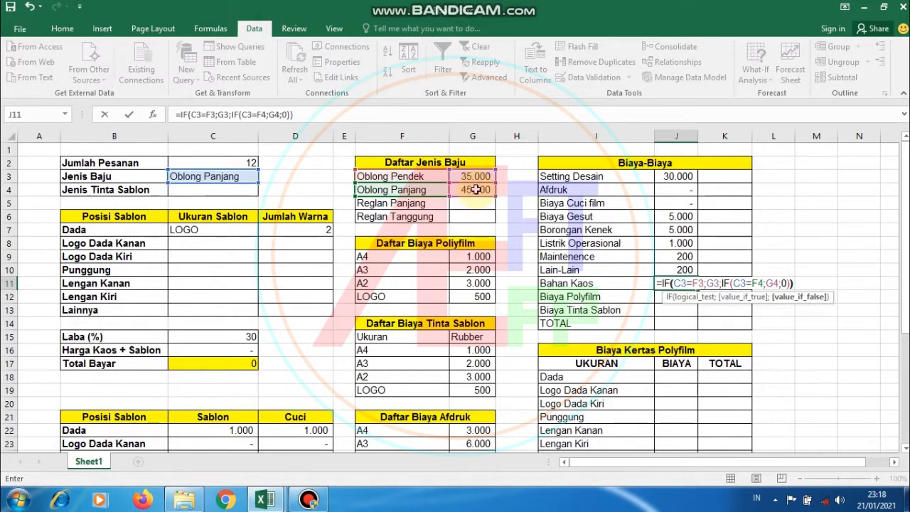
pyautogui.press('Return')
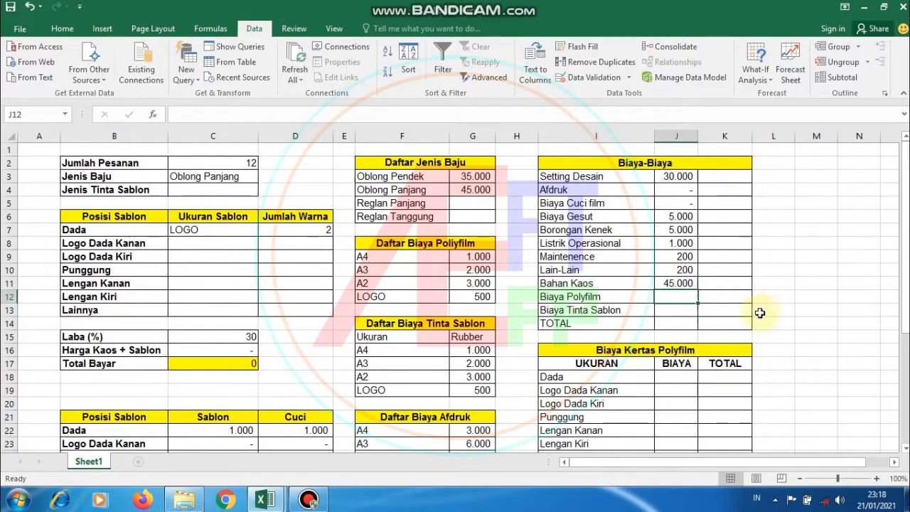
# Link Biaya Polyfilm in J12 to the polyfilm table total K25
pyautogui.click(679, 284)
pyautogui.click(681, 293)
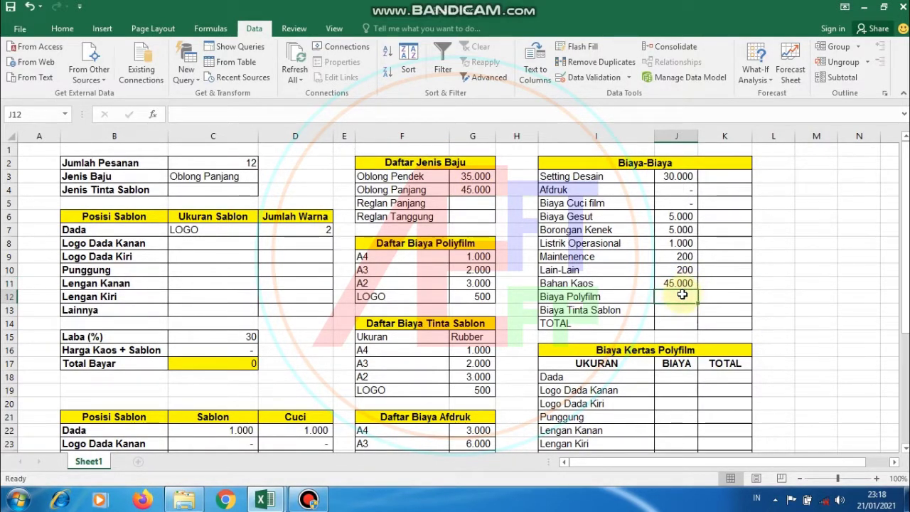
pyautogui.click(715, 307)
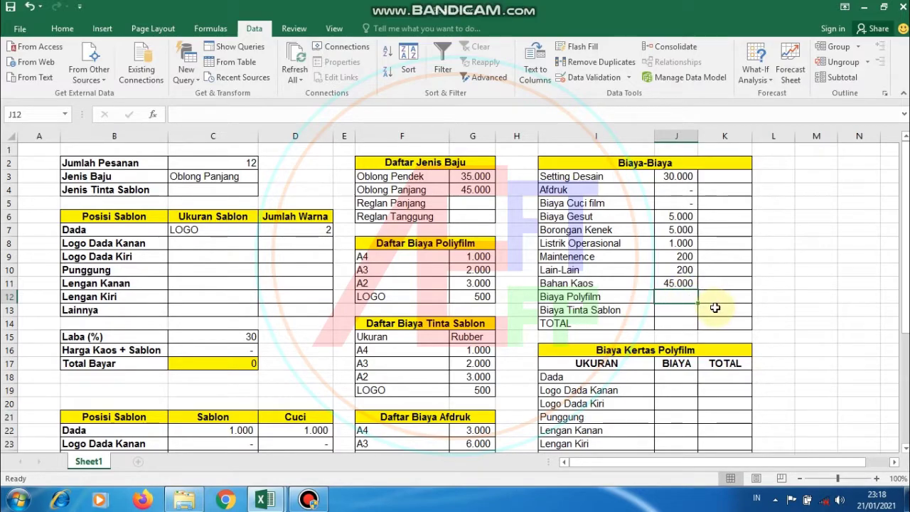
pyautogui.write('=')
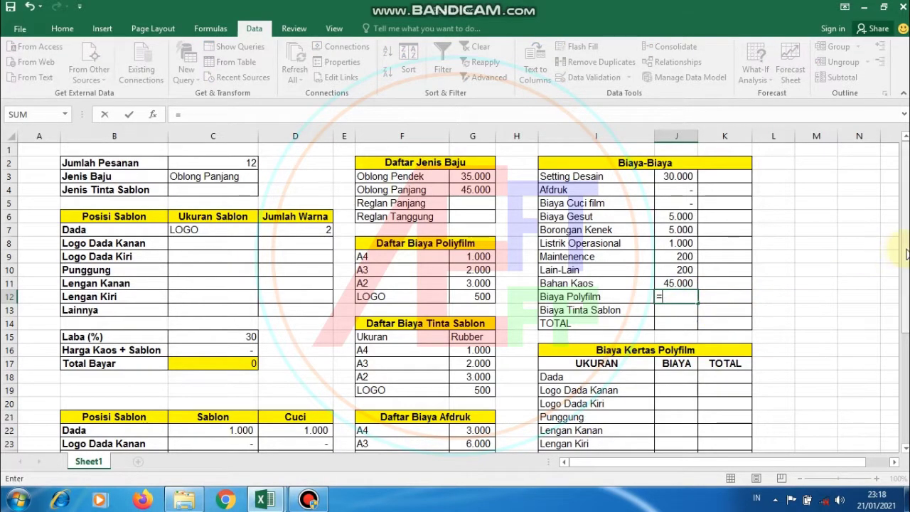
pyautogui.scroll(-1, 894, 248)
pyautogui.scroll(-5, 863, 365)
pyautogui.scroll(-2, 863, 366)
pyautogui.scroll(-1, 670, 346)
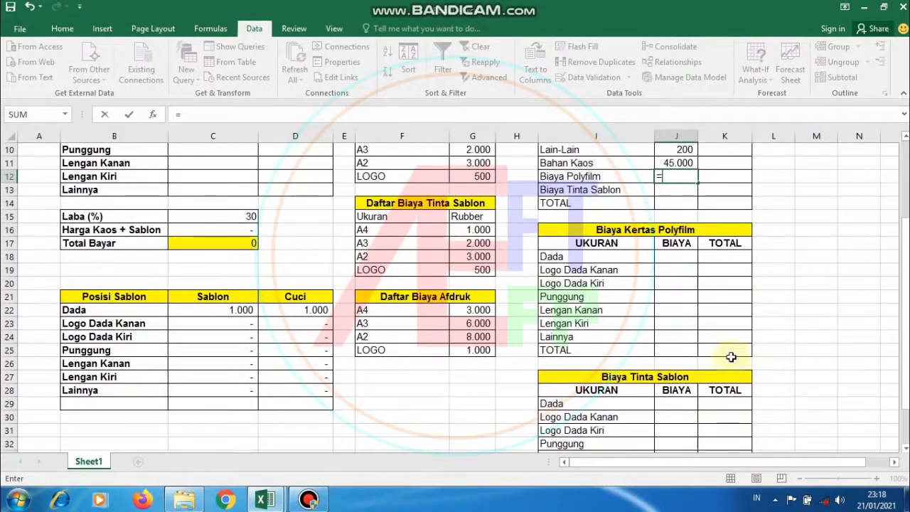
pyautogui.click(729, 349)
pyautogui.press('Return')
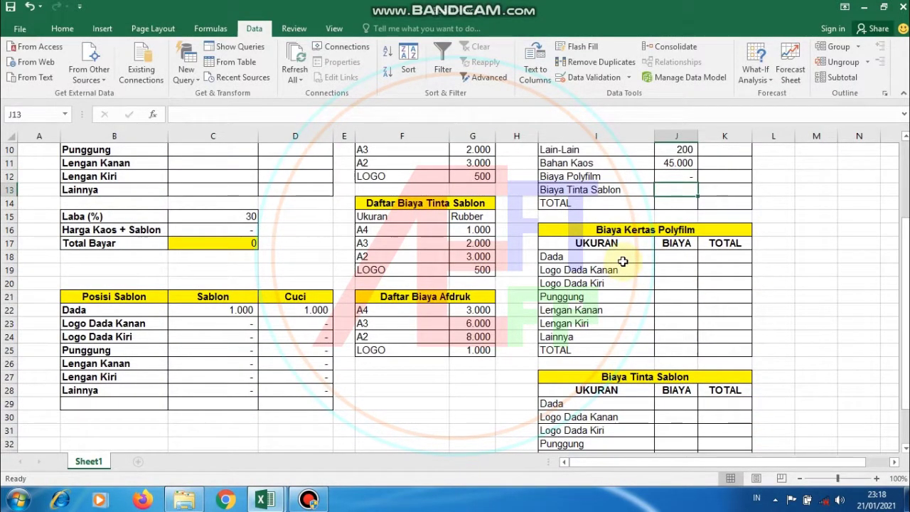
# Link Biaya Tinta Sablon in J13 to the ink table total K36
pyautogui.write('=')
pyautogui.scroll(-4, 640, 282)
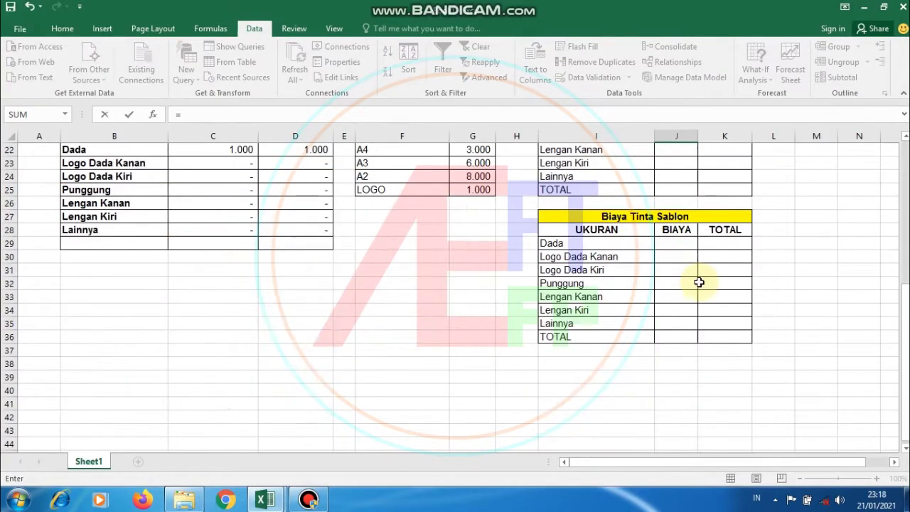
pyautogui.click(716, 335)
pyautogui.press('Return')
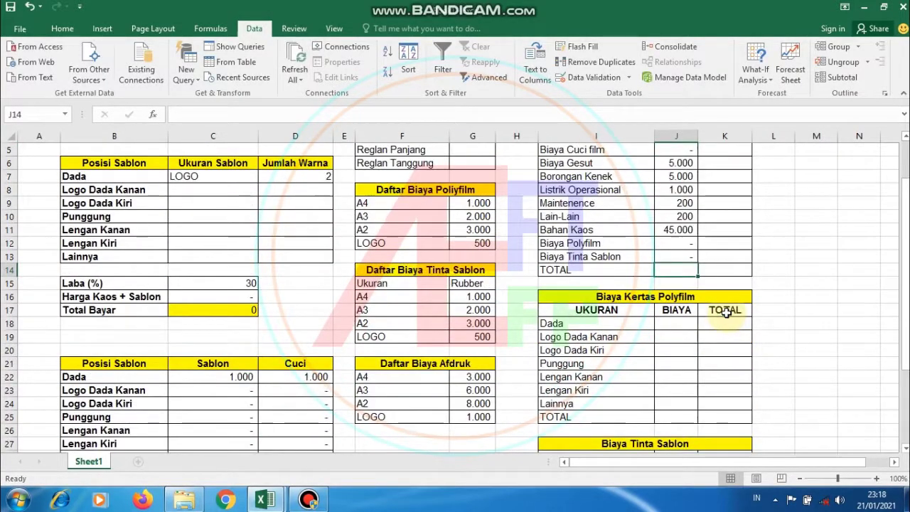
pyautogui.scroll(2, 687, 285)
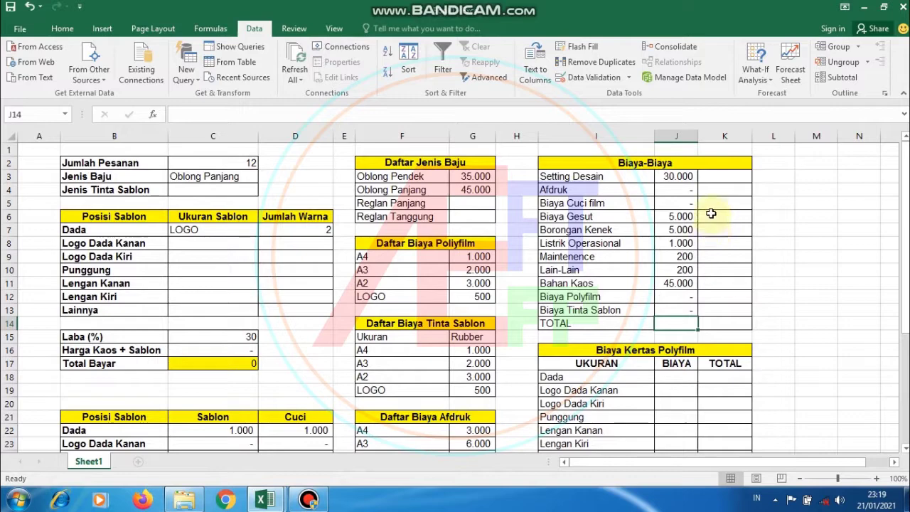
pyautogui.click(710, 215)
# Start a K6 formula referencing J6 and D7:D10, then trim it back to just =
pyautogui.click(707, 189)
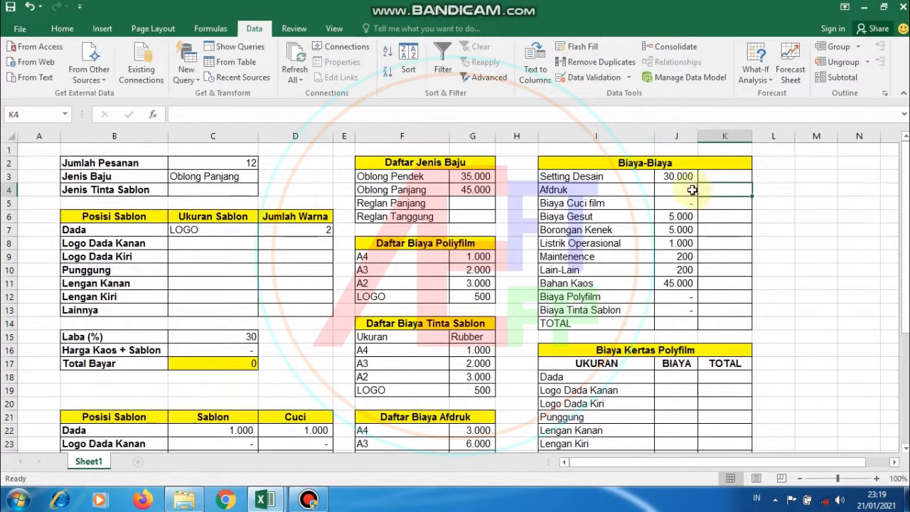
pyautogui.click(690, 190)
pyautogui.click(680, 203)
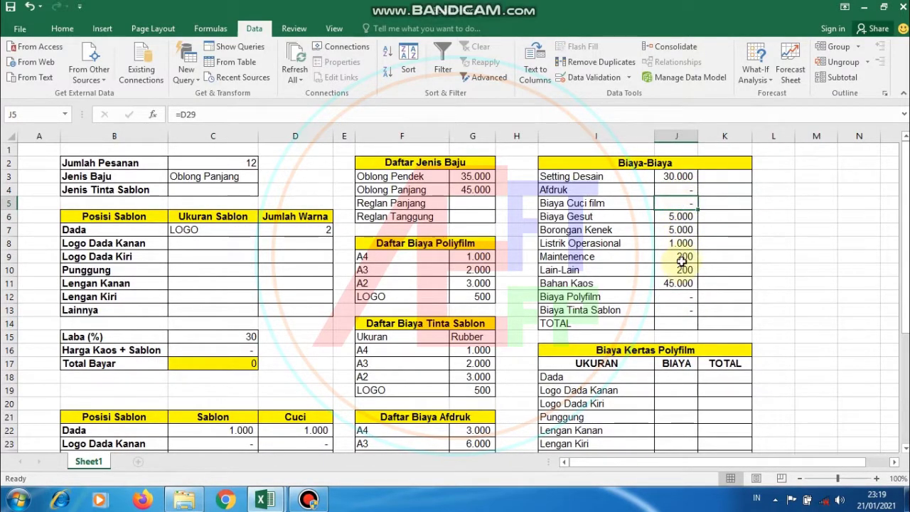
pyautogui.click(703, 216)
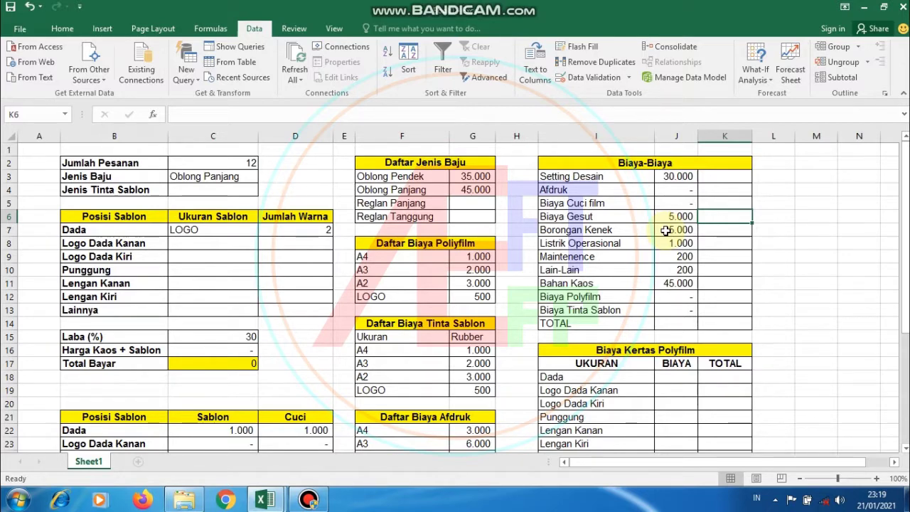
pyautogui.write('=')
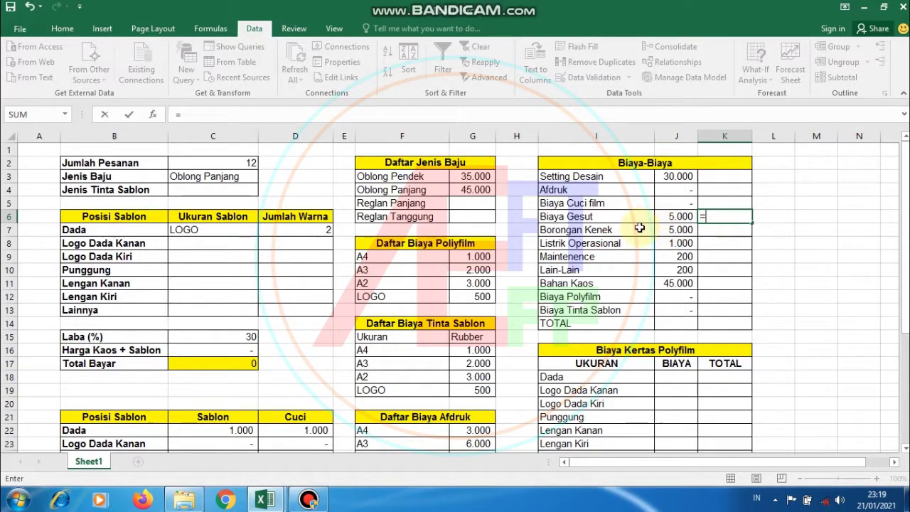
pyautogui.click(682, 216)
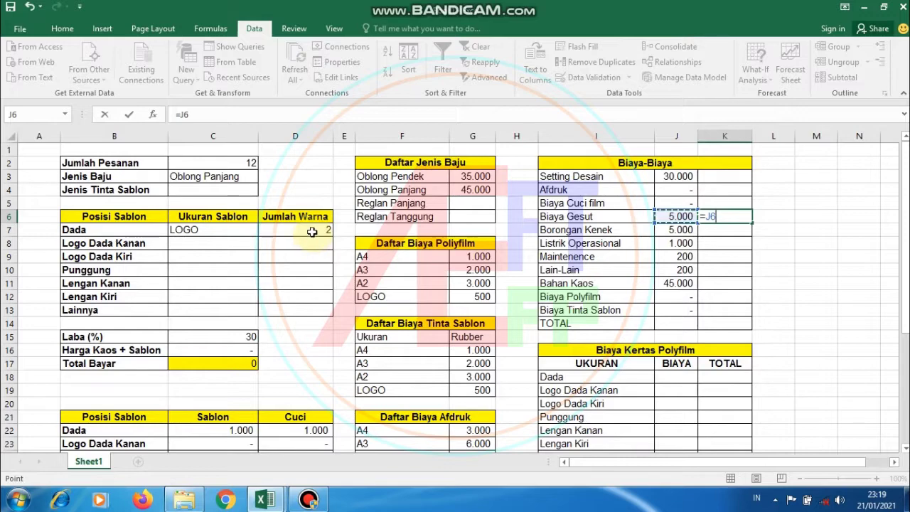
pyautogui.moveTo(312, 229); pyautogui.dragTo(309, 269)
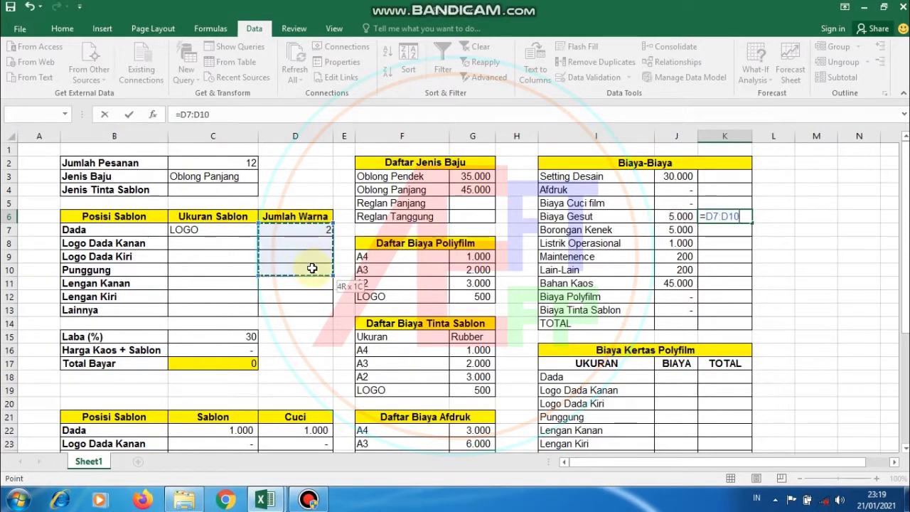
pyautogui.click(254, 111)
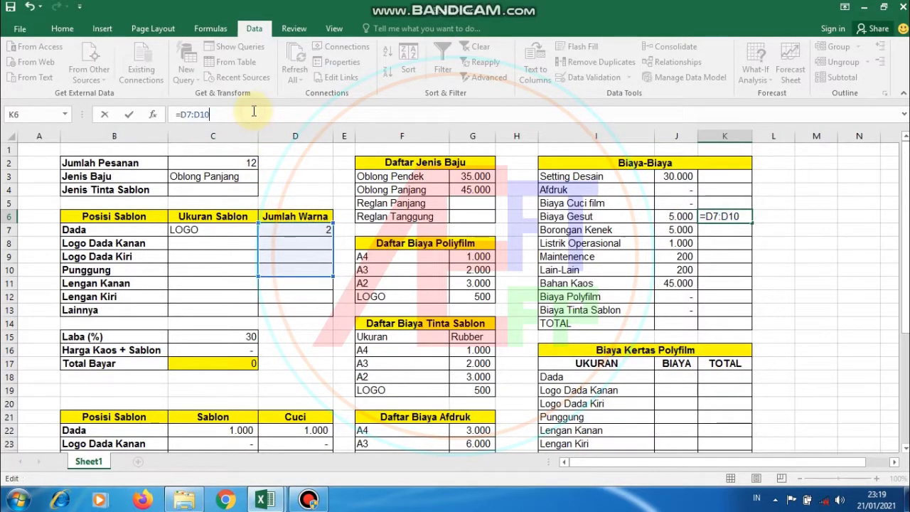
pyautogui.press('BackSpace')
pyautogui.press('BackSpace')
pyautogui.press('BackSpace')
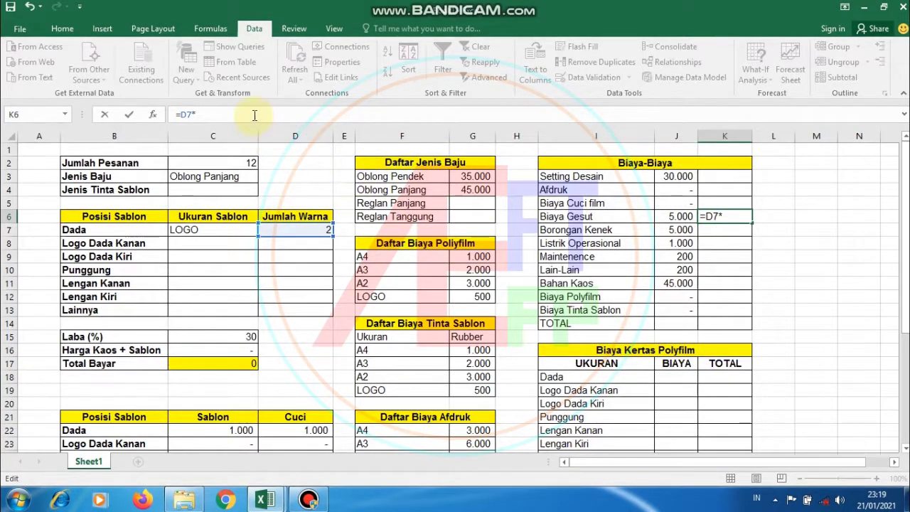
pyautogui.press('BackSpace')
pyautogui.press('BackSpace')
pyautogui.press('BackSpace')
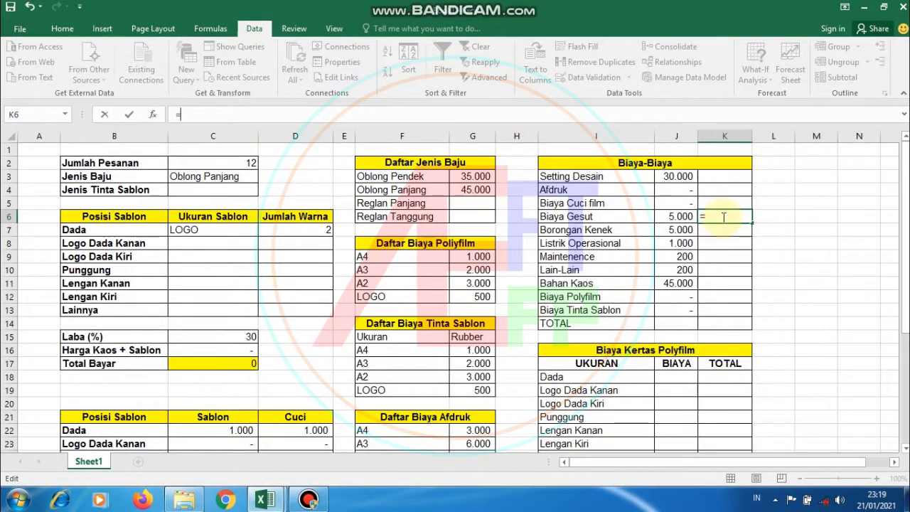
# Build =J6*SUM(D7:D13)*C2/2 in K6 so the Biaya Gesut total shows 60.000
pyautogui.click(674, 217)
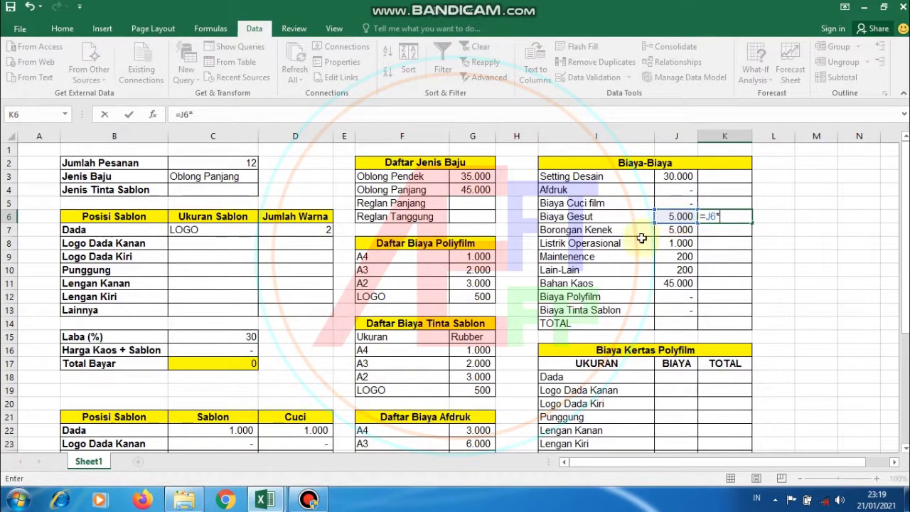
pyautogui.write('*')
pyautogui.moveTo(307, 229); pyautogui.dragTo(312, 305)
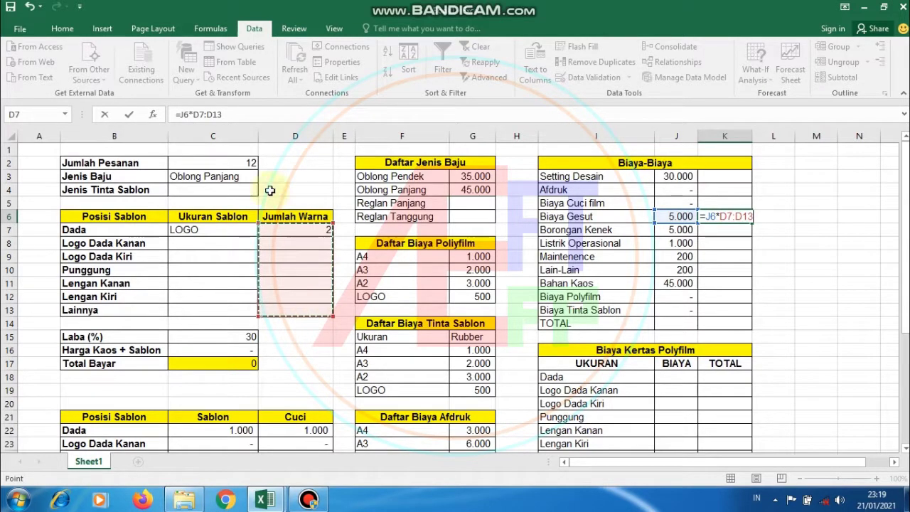
pyautogui.click(193, 115)
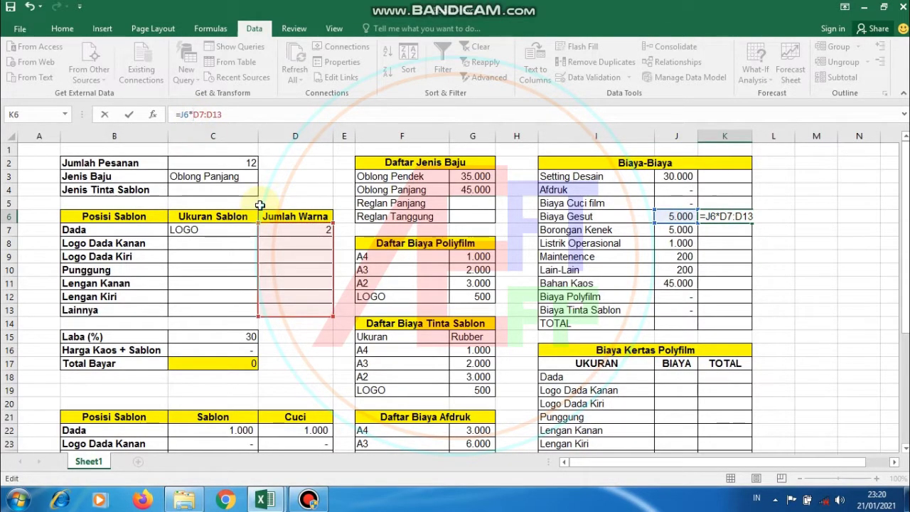
pyautogui.write('SU')
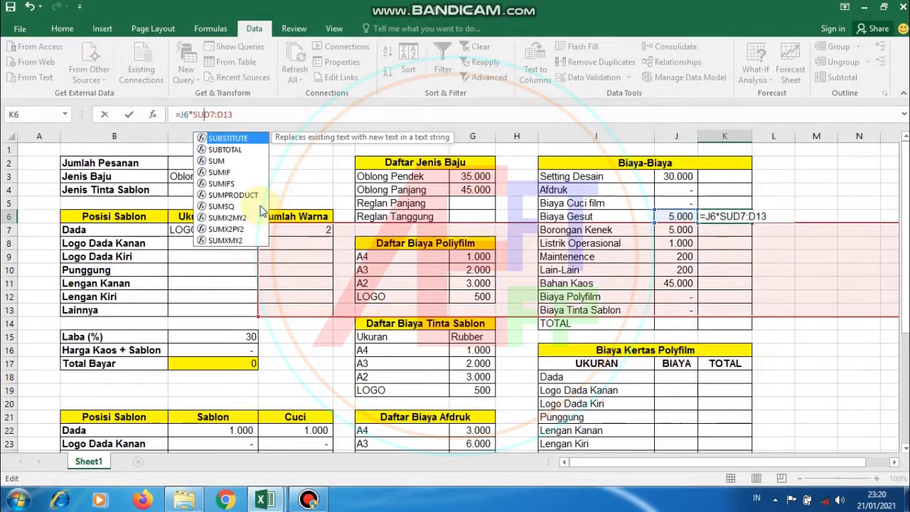
pyautogui.write('M')
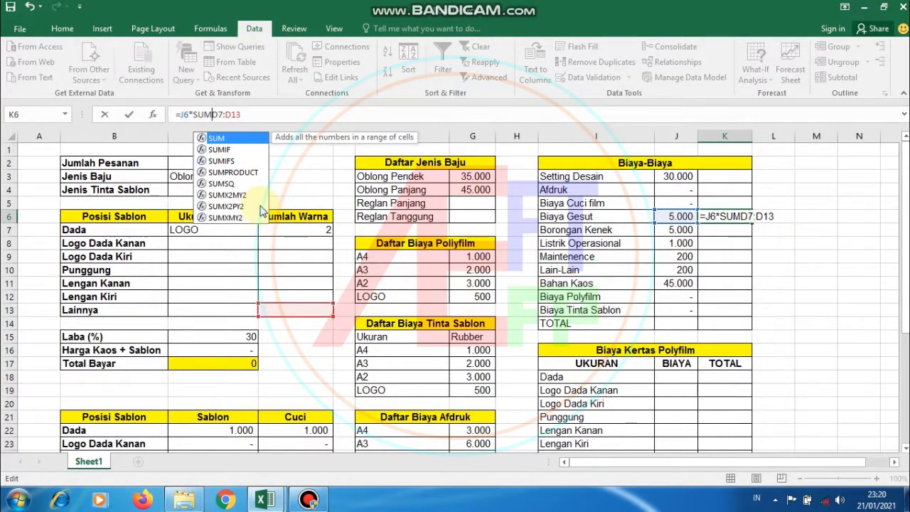
pyautogui.write('(')
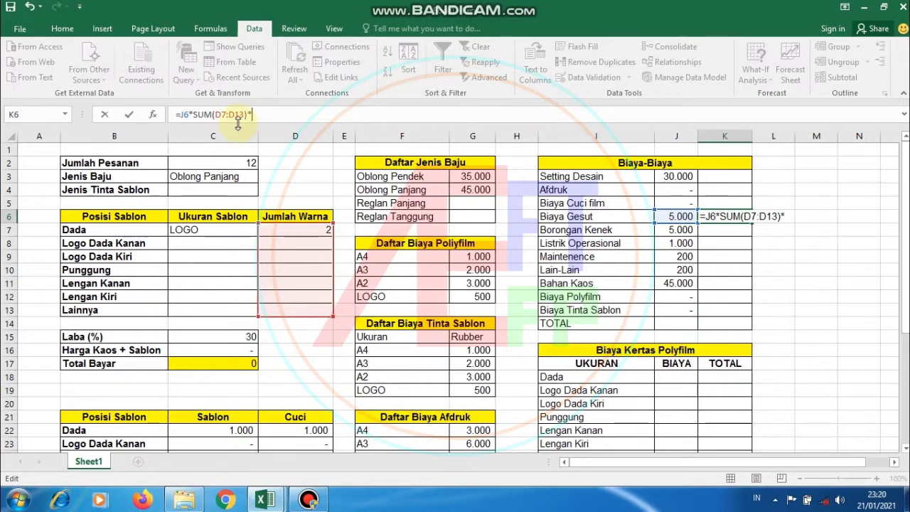
pyautogui.click(233, 160)
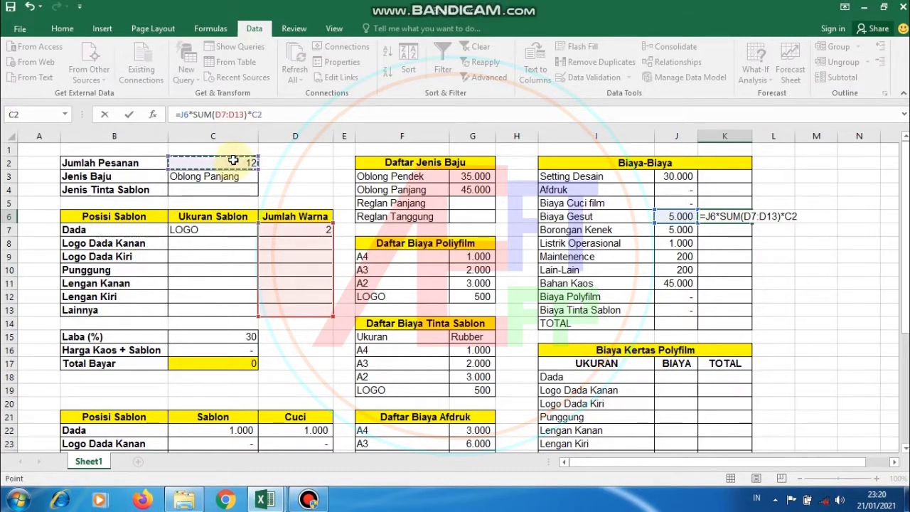
pyautogui.write('/2')
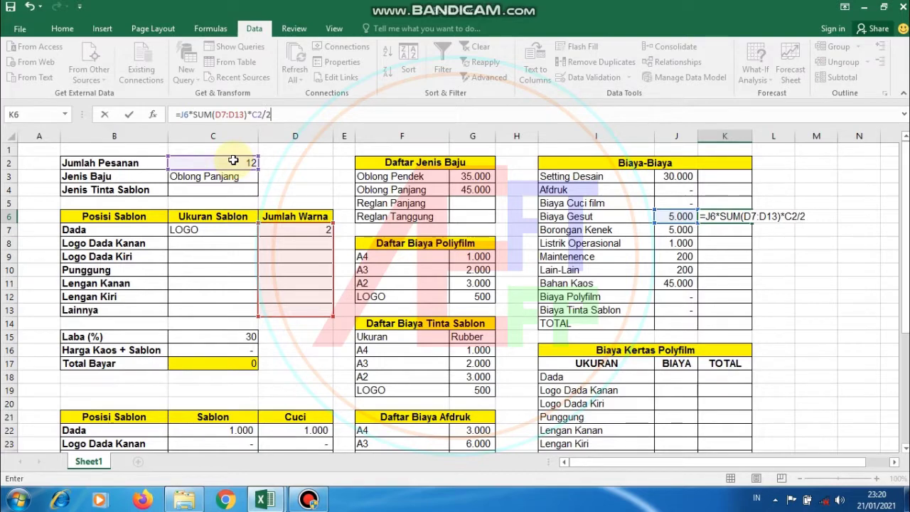
pyautogui.press('Return')
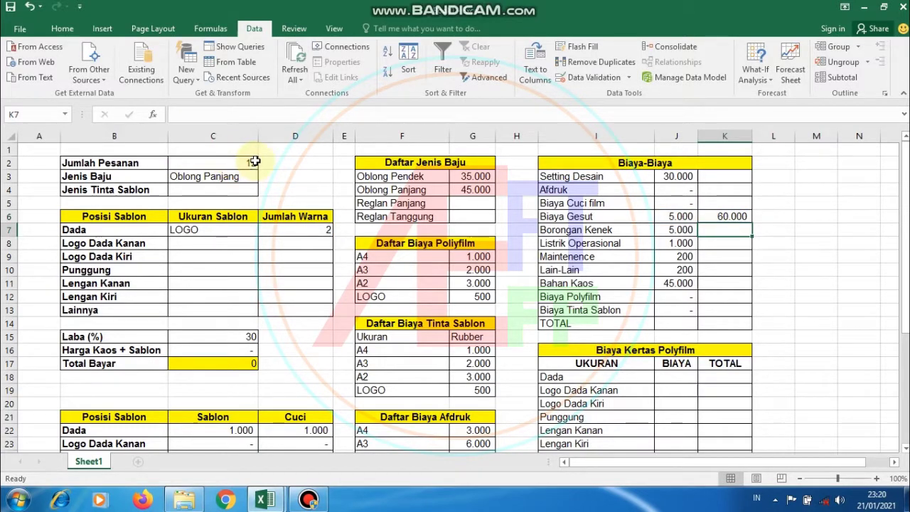
pyautogui.click(732, 218)
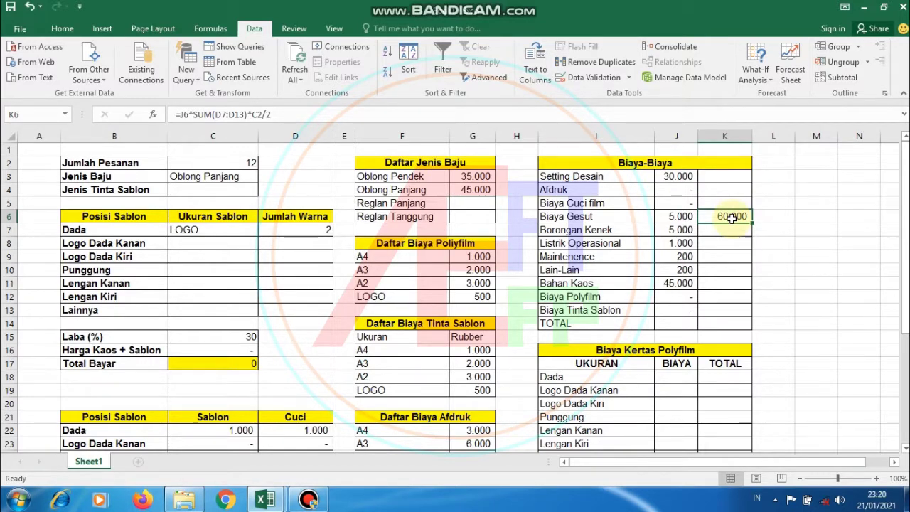
pyautogui.click(732, 231)
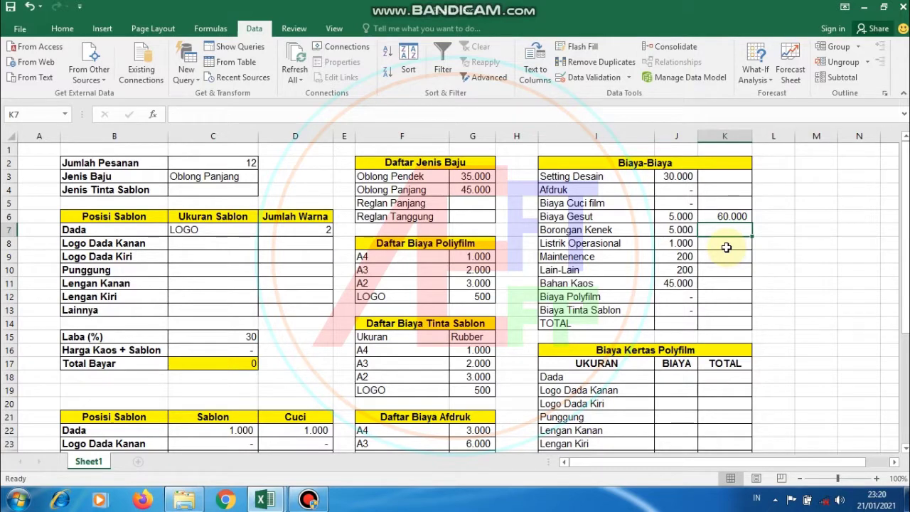
pyautogui.write('=')
pyautogui.click(673, 231)
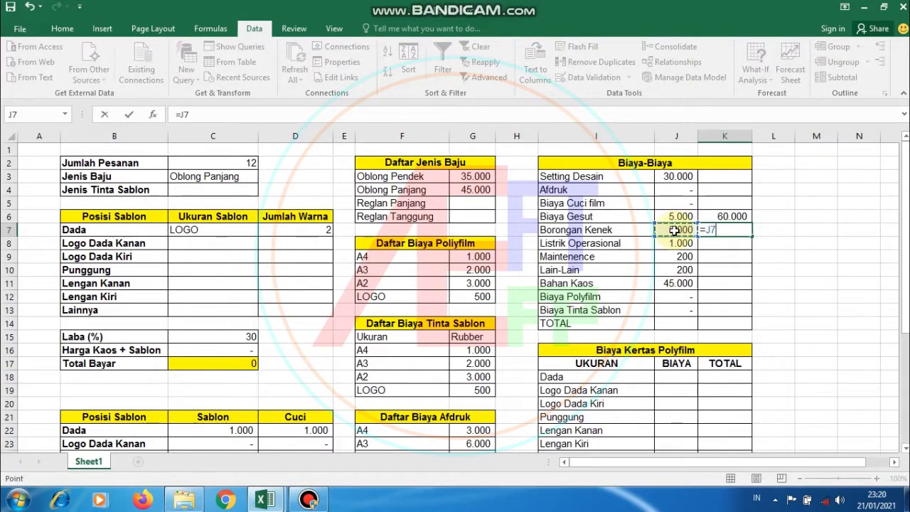
pyautogui.write('*')
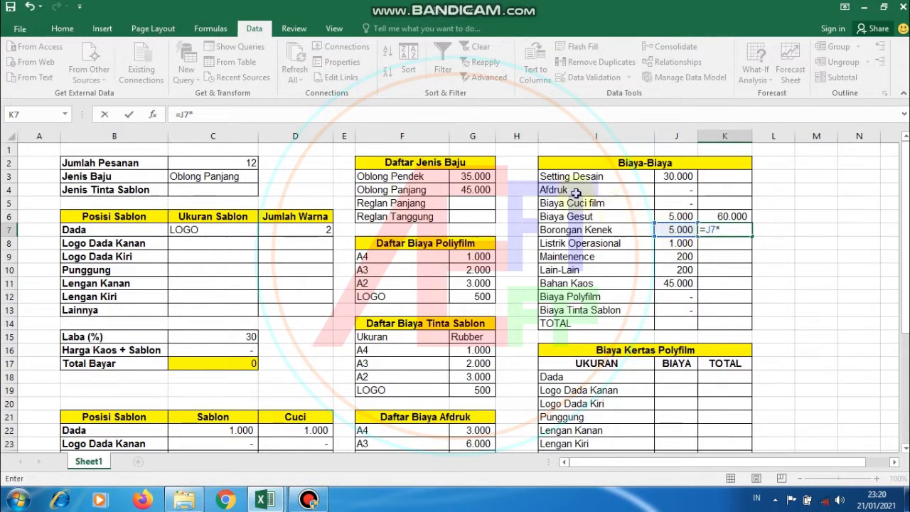
pyautogui.click(243, 164)
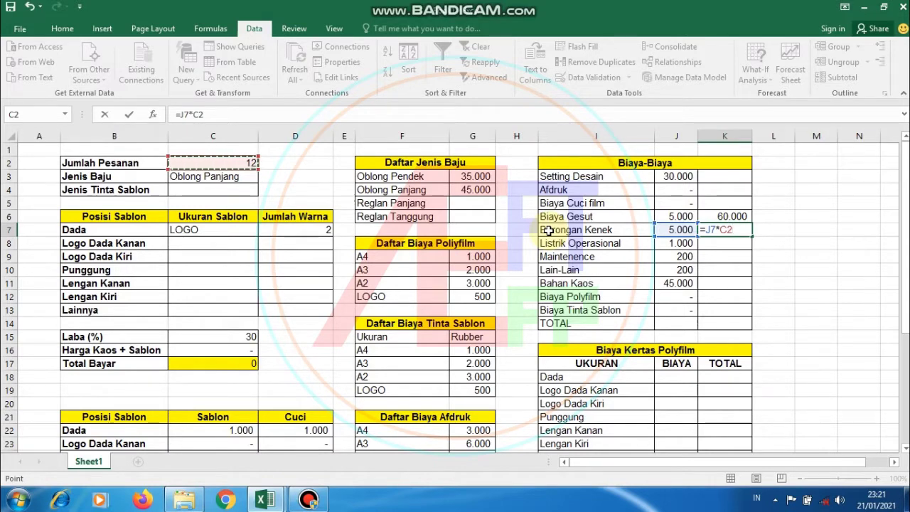
pyautogui.press('Return')
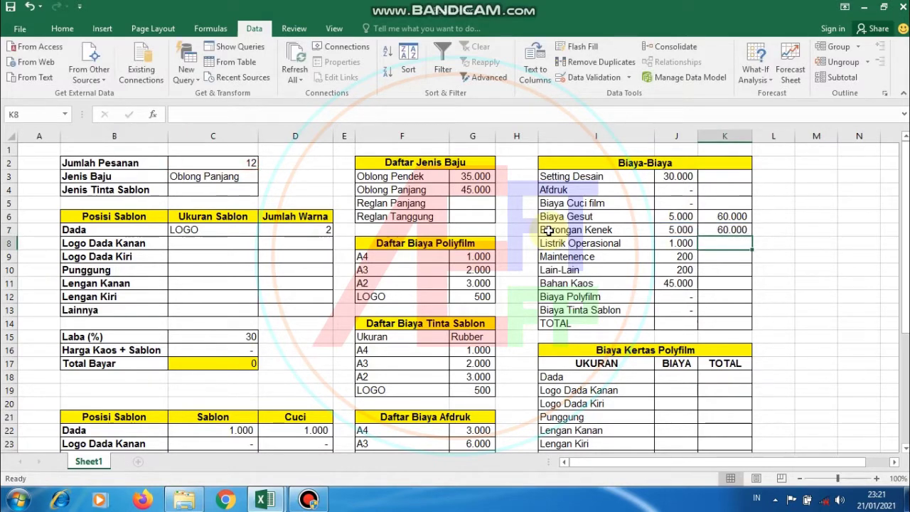
pyautogui.click(730, 219)
pyautogui.click(729, 230)
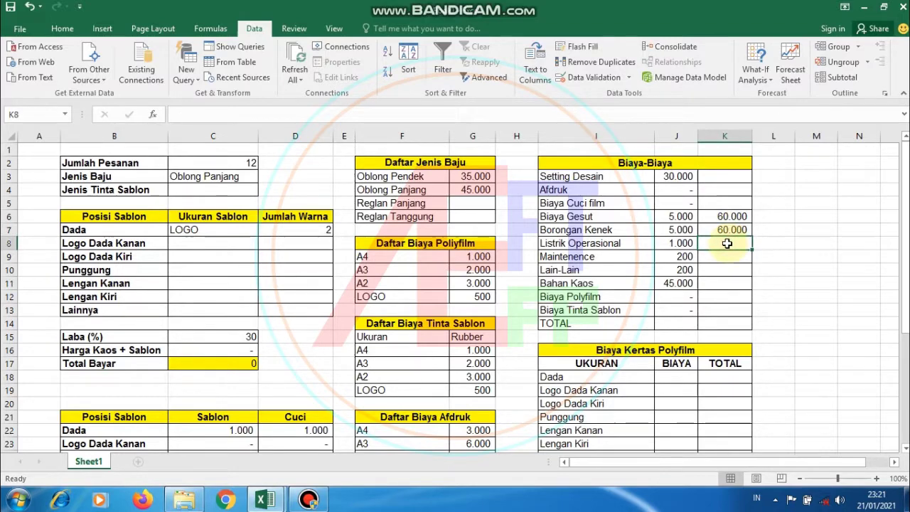
pyautogui.click(729, 243)
pyautogui.click(724, 216)
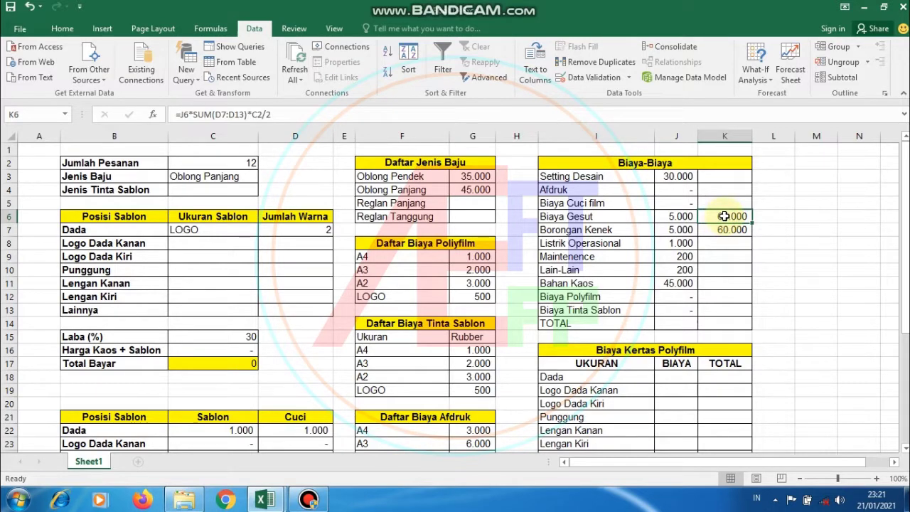
pyautogui.click(723, 243)
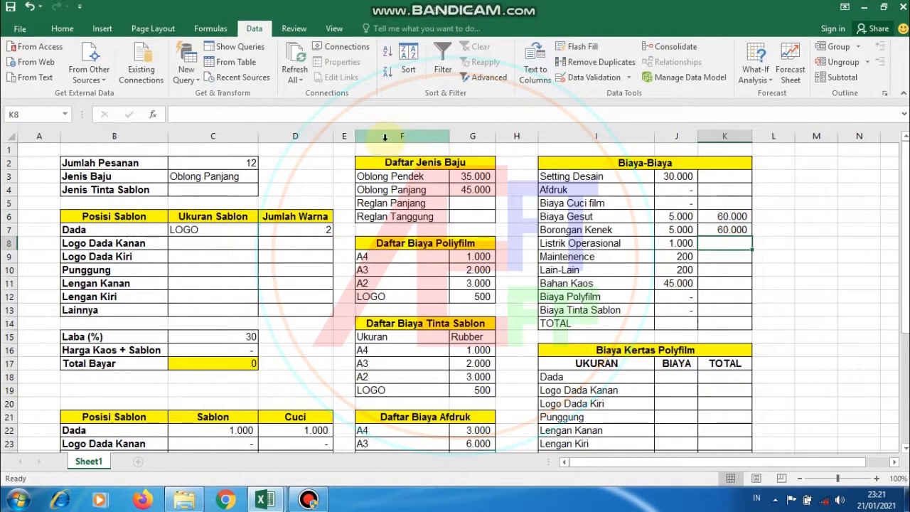
# Enter =J8*SUM(D7:D13)*C2 in K8 for Listrik Operasional, giving 24.000
pyautogui.write('=')
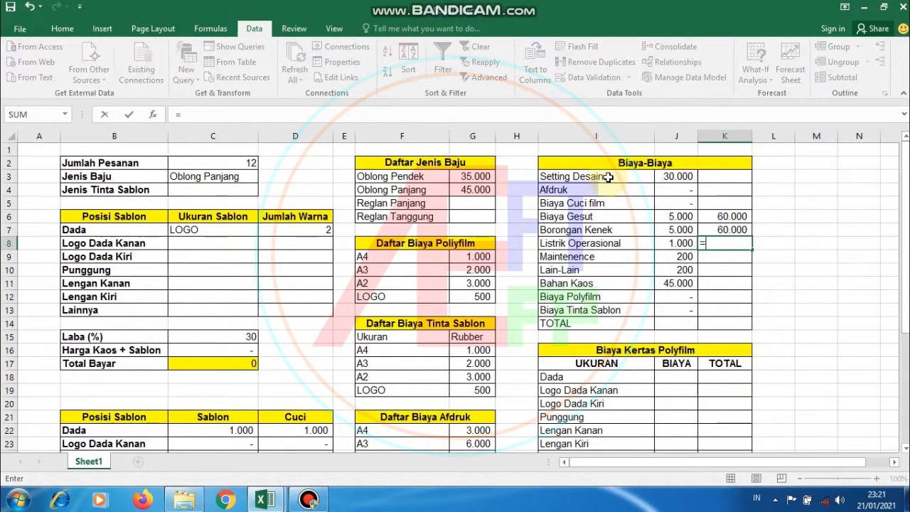
pyautogui.click(667, 243)
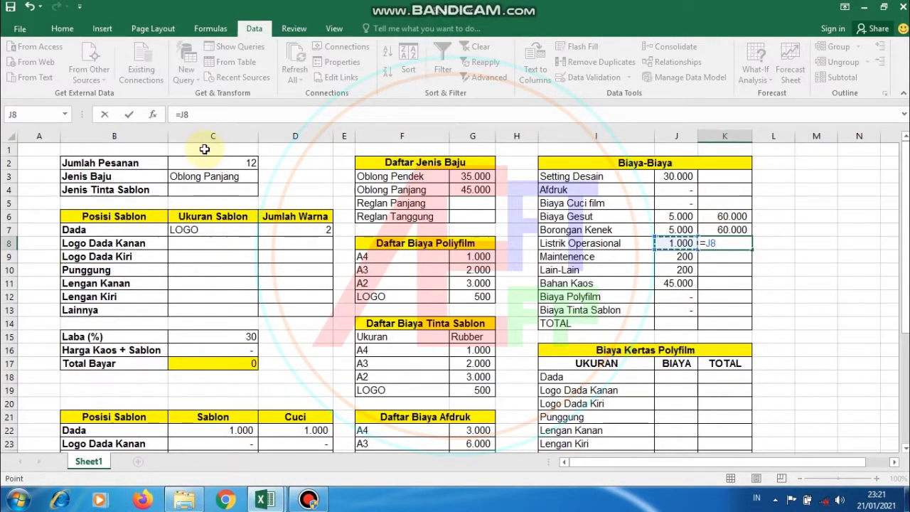
pyautogui.write('*')
pyautogui.write('SUM')
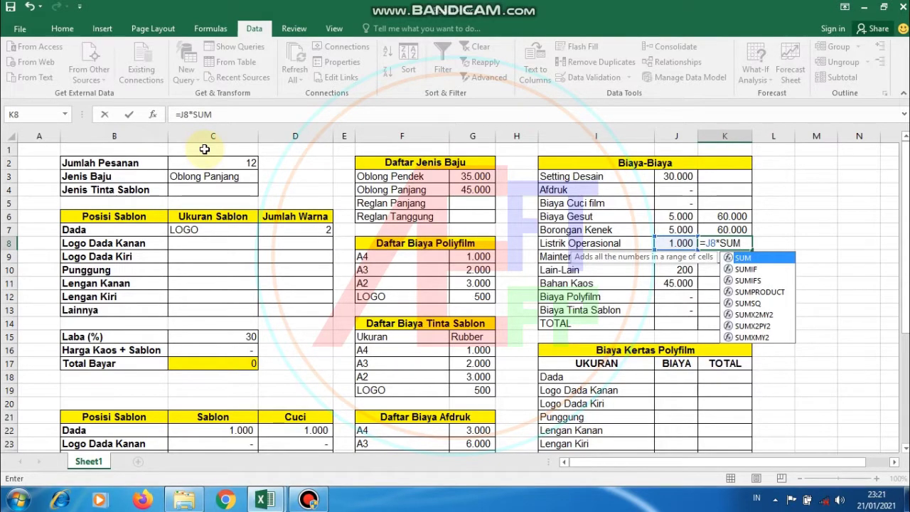
pyautogui.write('(')
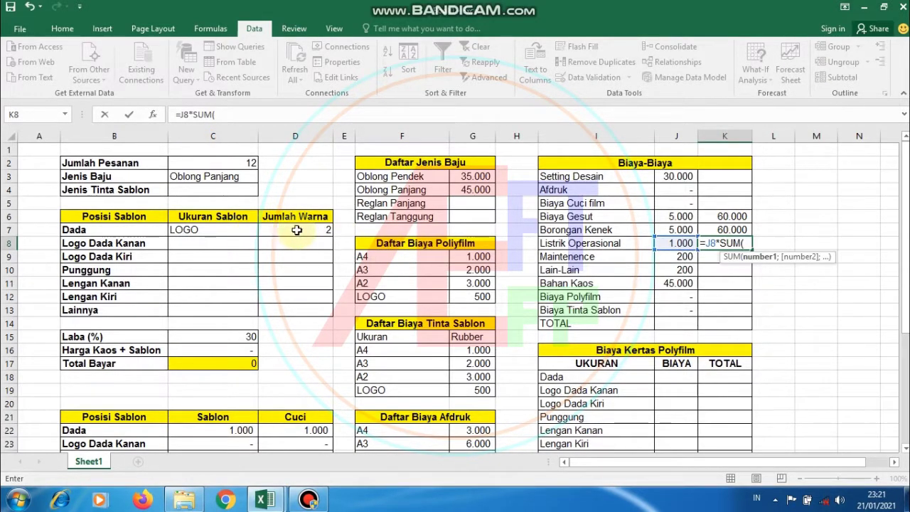
pyautogui.click(299, 230)
pyautogui.moveTo(303, 240); pyautogui.dragTo(295, 310)
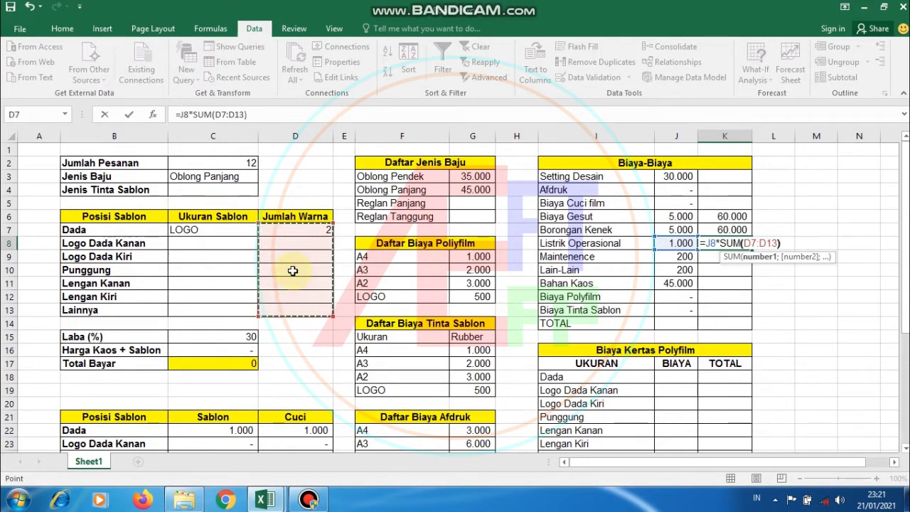
pyautogui.write(')*')
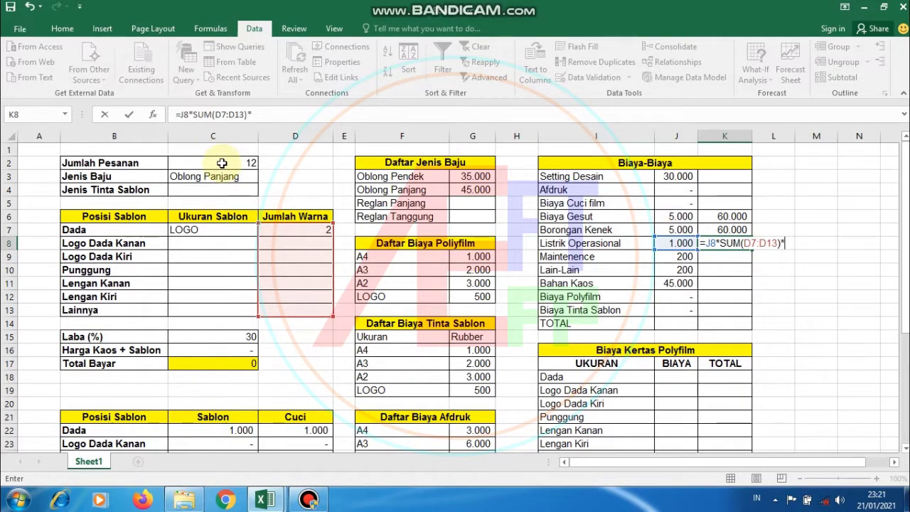
pyautogui.click(222, 162)
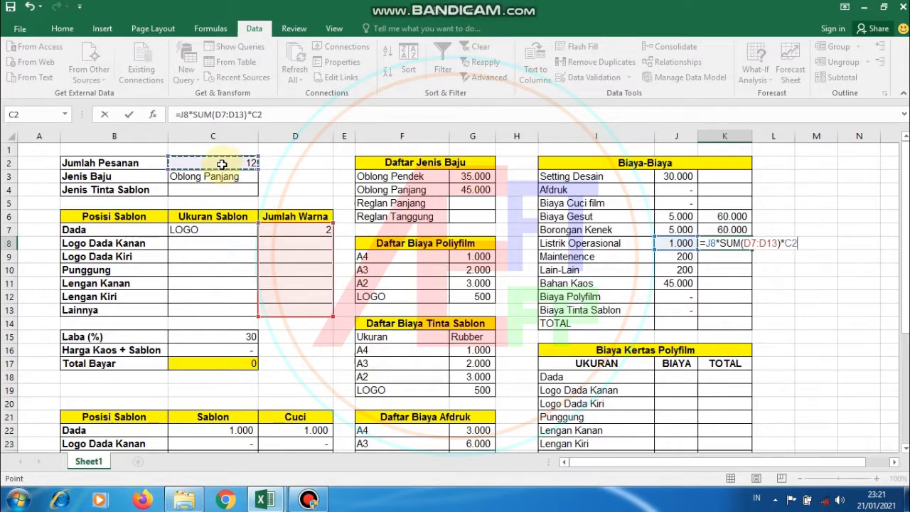
pyautogui.press('Return')
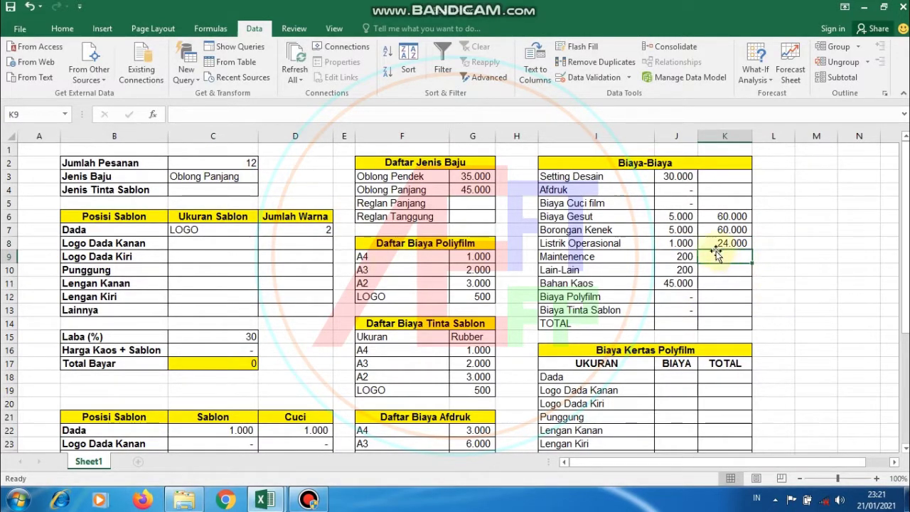
# Begin Maintenence's total in K9 with =J9, referencing its 200 unit cost
pyautogui.click(669, 260)
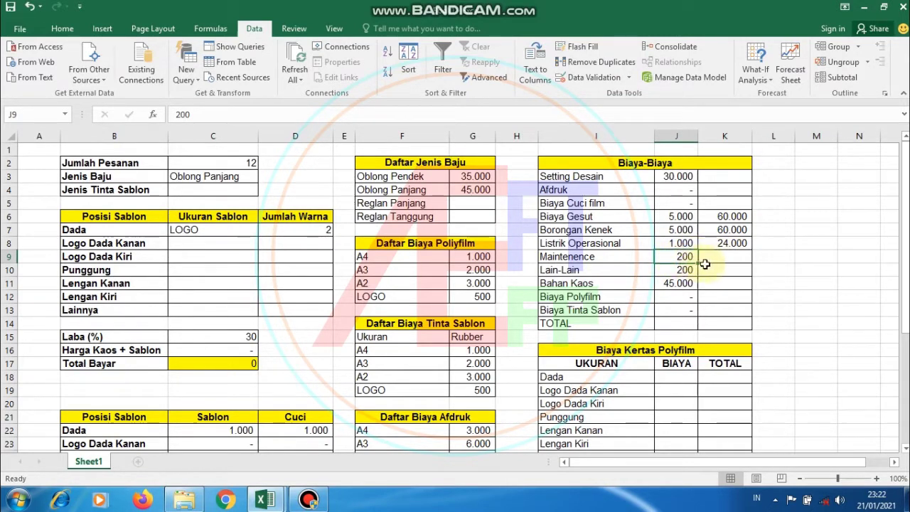
pyautogui.click(720, 256)
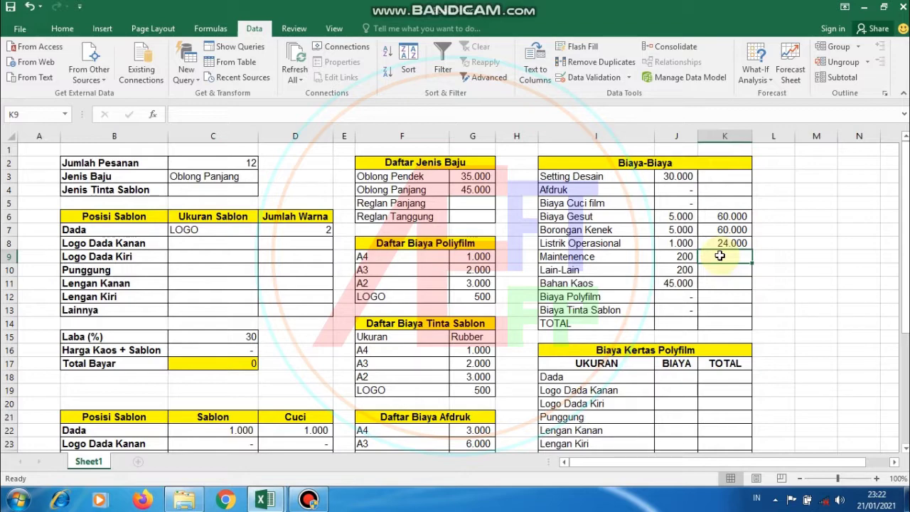
pyautogui.write('=')
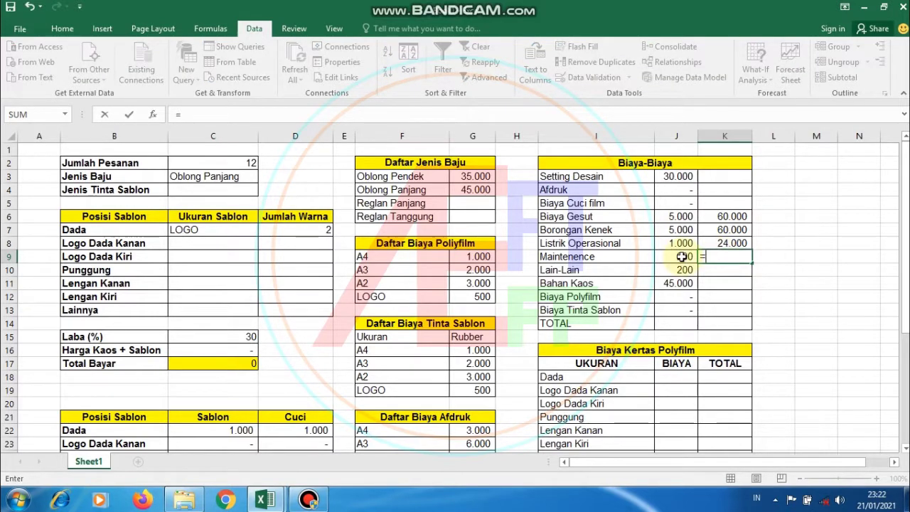
pyautogui.click(682, 256)
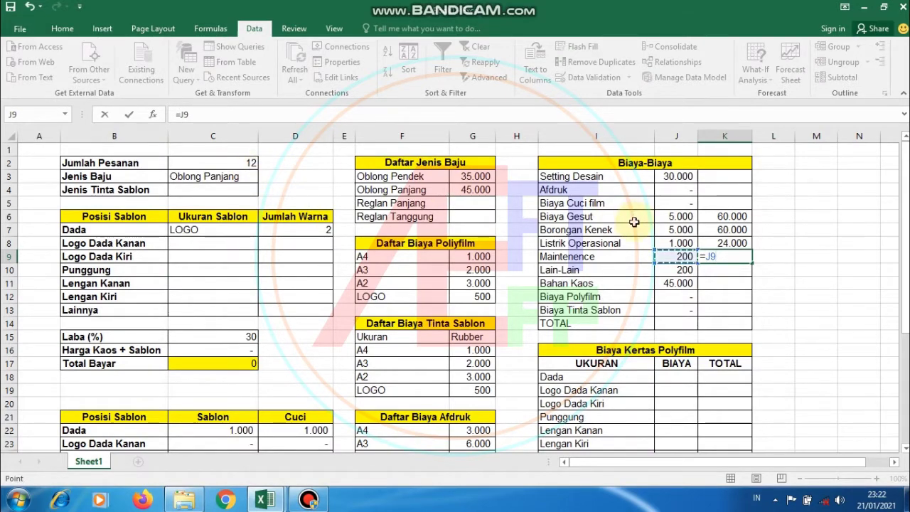
pyautogui.press('BackSpace')
pyautogui.press('BackSpace')
pyautogui.press('BackSpace')
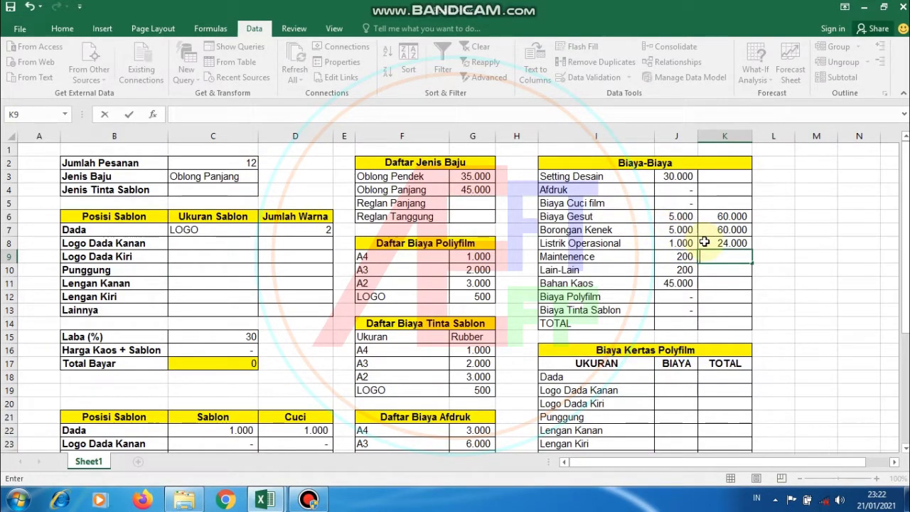
pyautogui.write('=')
pyautogui.click(681, 258)
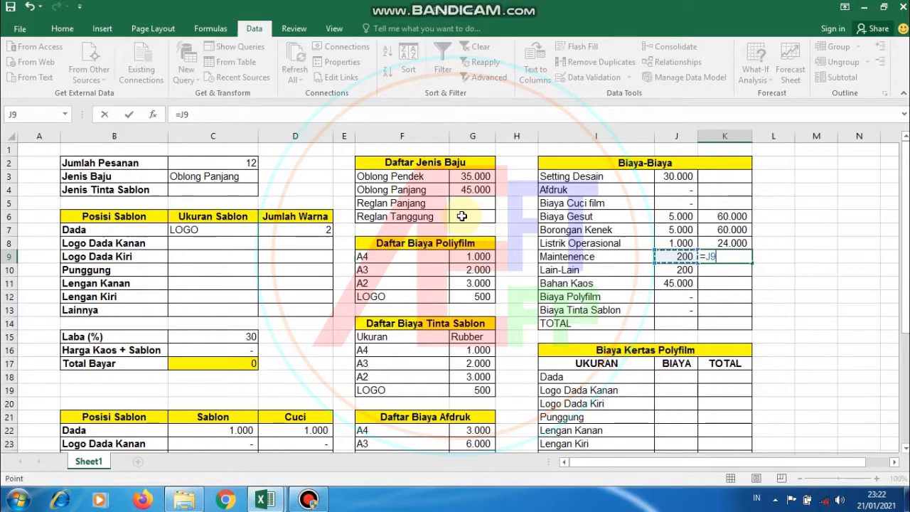
# Complete K9 as =J9*SUM(D7:D13)*C2 so it shows 4.800
pyautogui.write('*SUM')
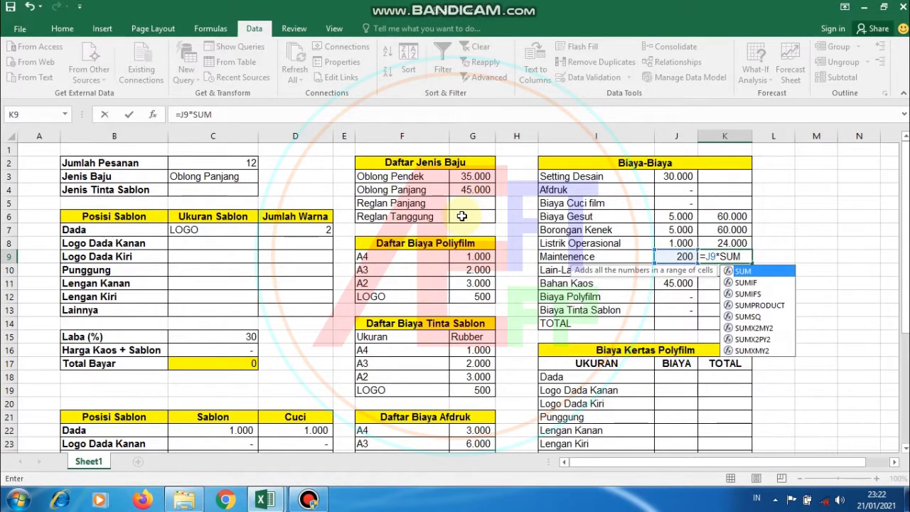
pyautogui.write('(')
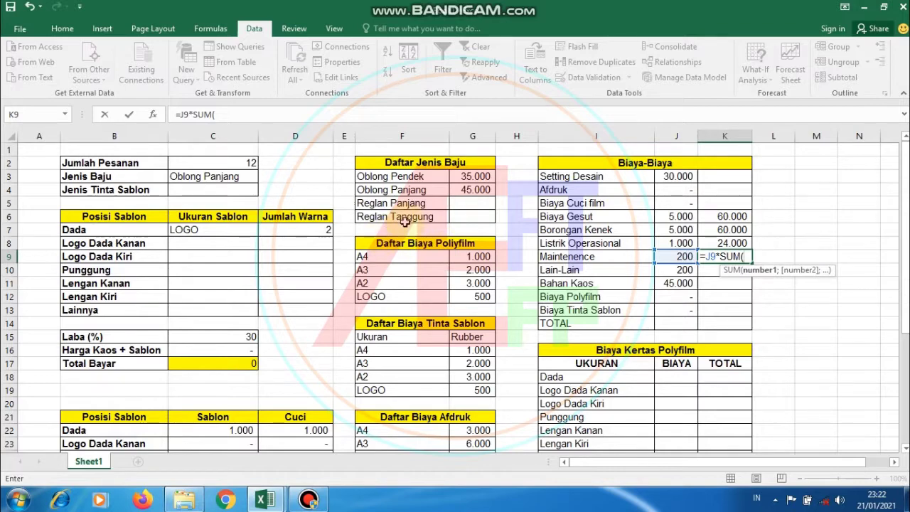
pyautogui.moveTo(289, 230); pyautogui.dragTo(291, 303)
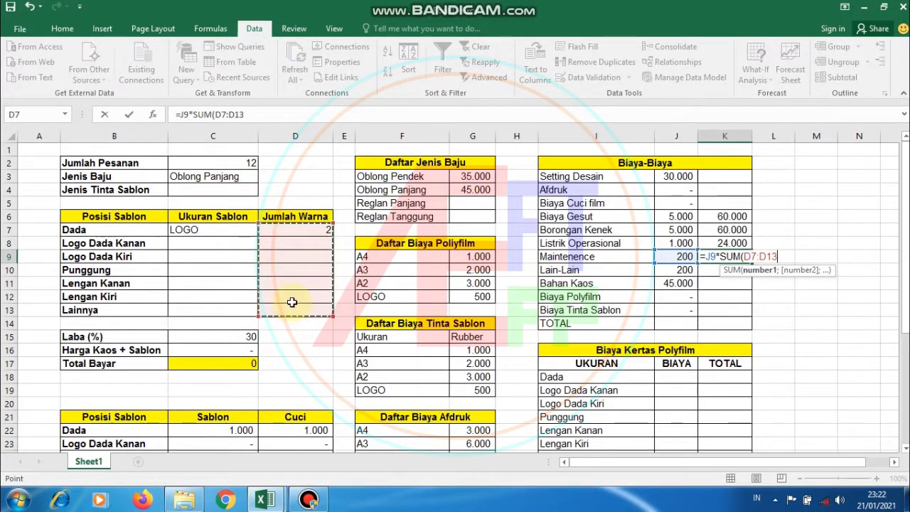
pyautogui.write(')*')
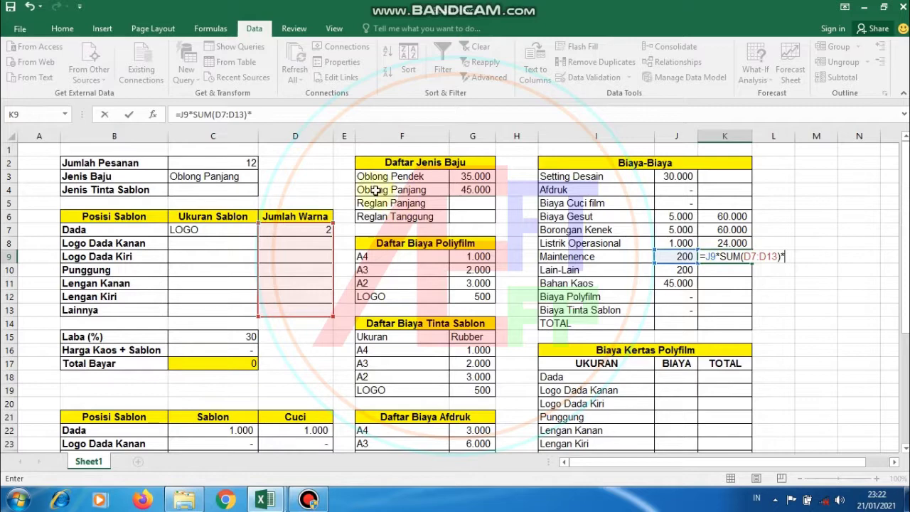
pyautogui.click(231, 163)
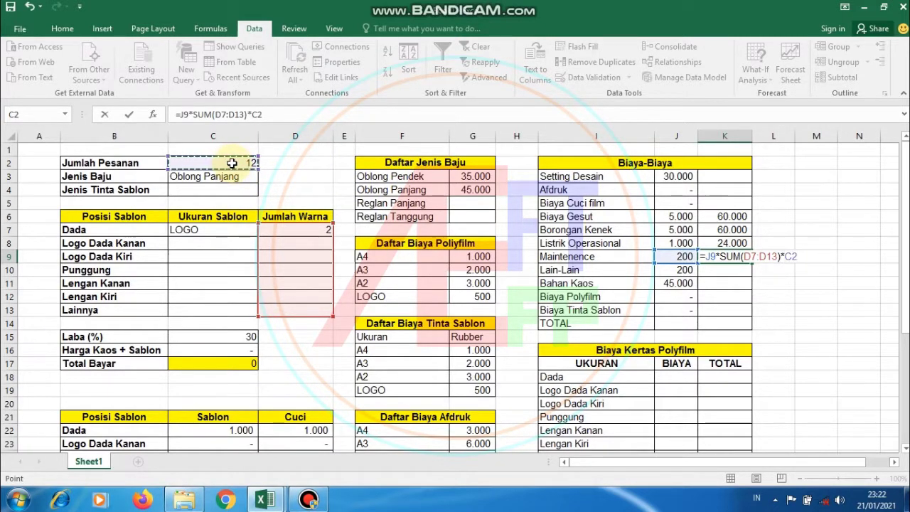
pyautogui.press('Return')
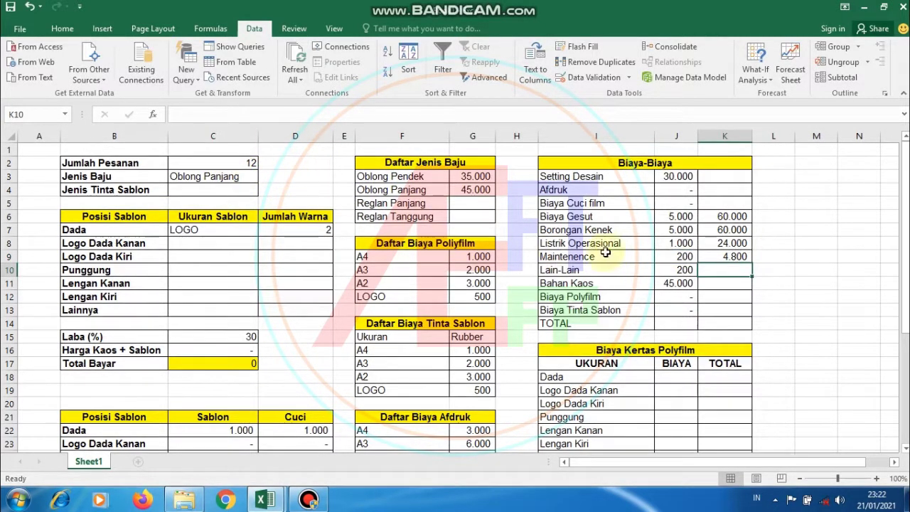
pyautogui.click(739, 256)
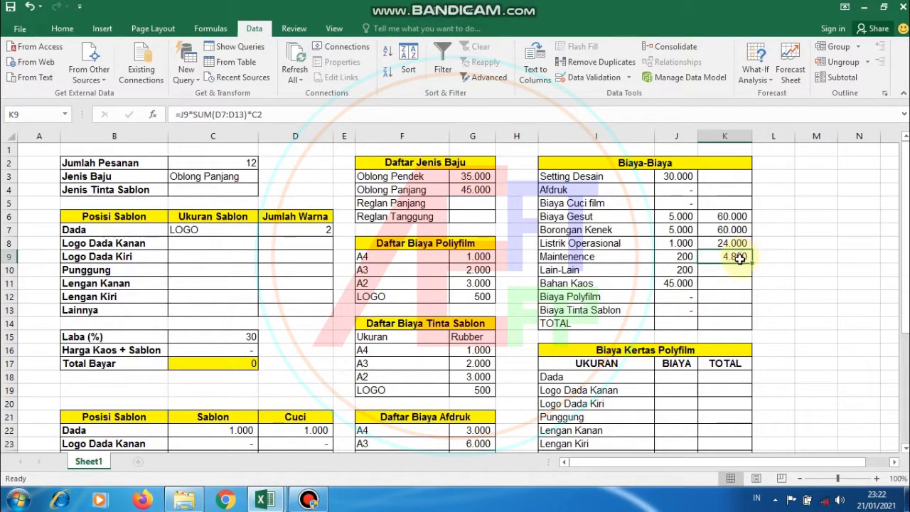
# Copy the Maintenence formula down into K10 and repoint its quantity reference from C3 to C2
pyautogui.click(739, 272)
pyautogui.click(739, 256)
pyautogui.moveTo(752, 263); pyautogui.dragTo(751, 276)
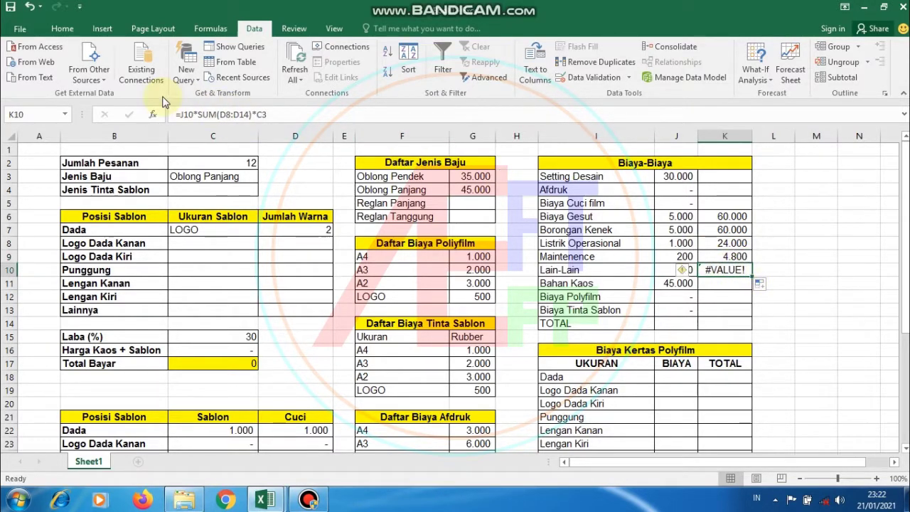
pyautogui.click(195, 108)
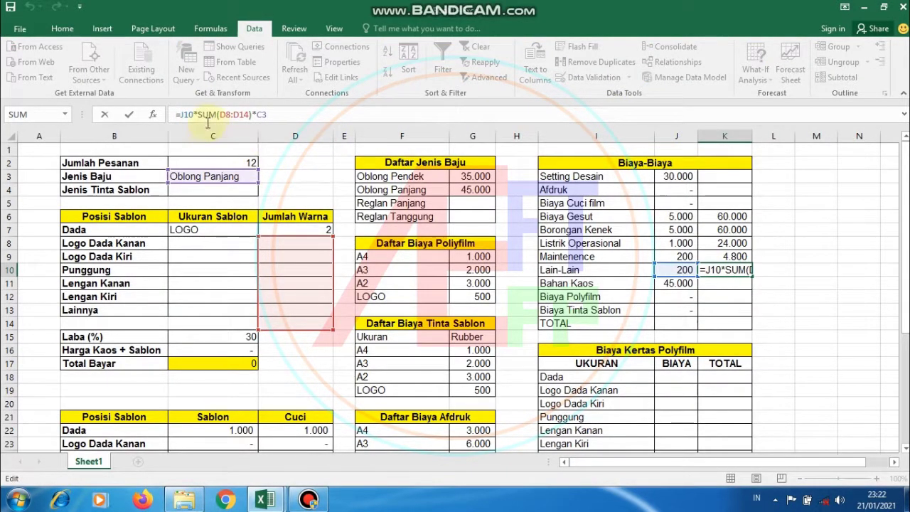
pyautogui.press('BackSpace')
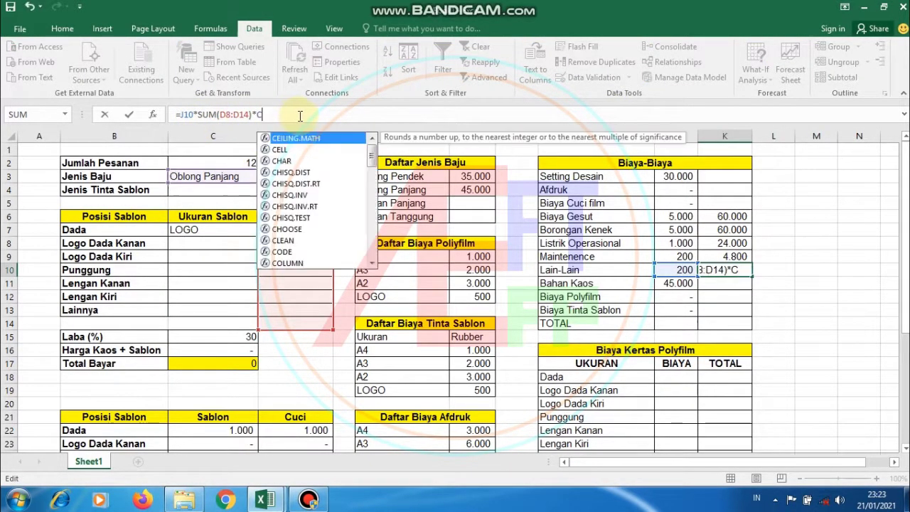
pyautogui.press('BackSpace')
pyautogui.click(224, 161)
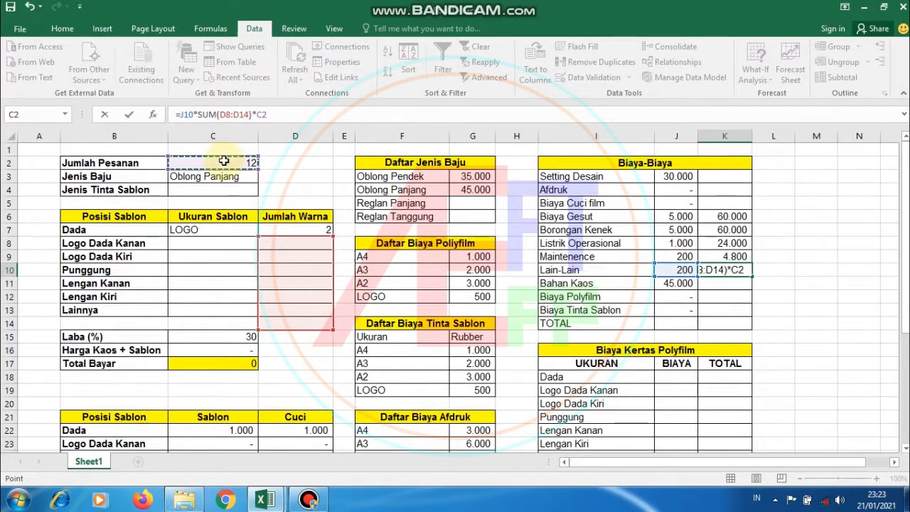
pyautogui.press('Return')
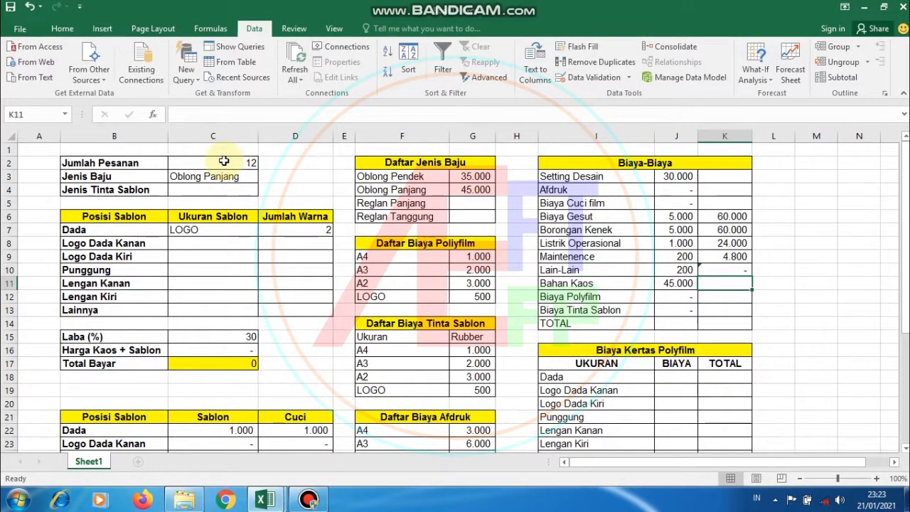
# Change K10's SUM range to D7:D13 so Lain-Lain's total reads 4.800
pyautogui.click(726, 268)
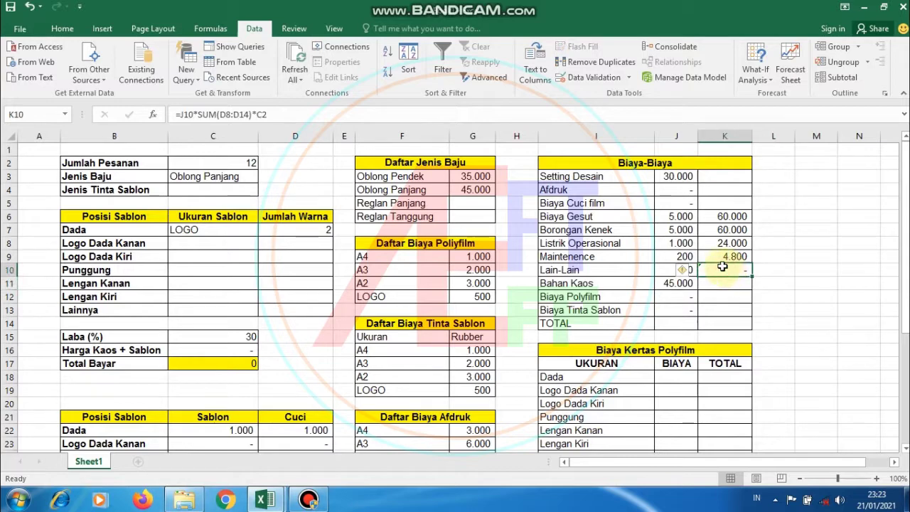
pyautogui.doubleClick(726, 268)
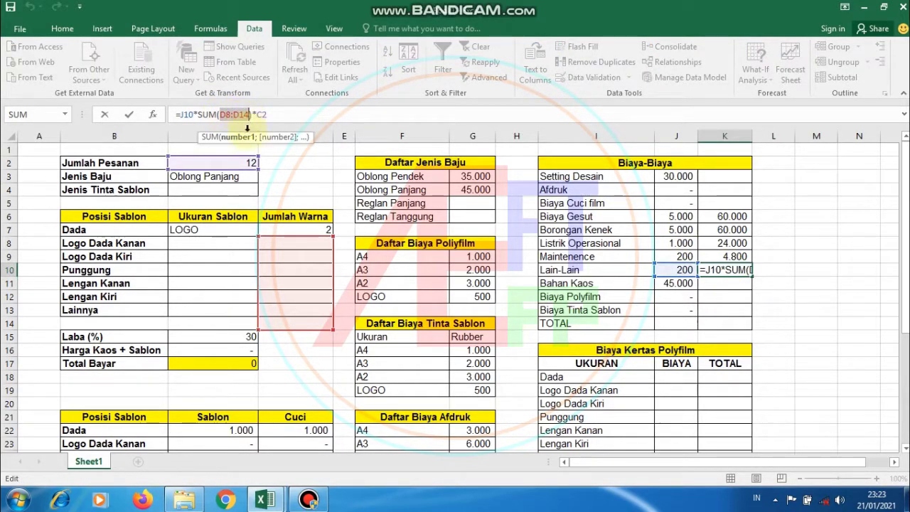
pyautogui.moveTo(299, 230); pyautogui.dragTo(303, 308)
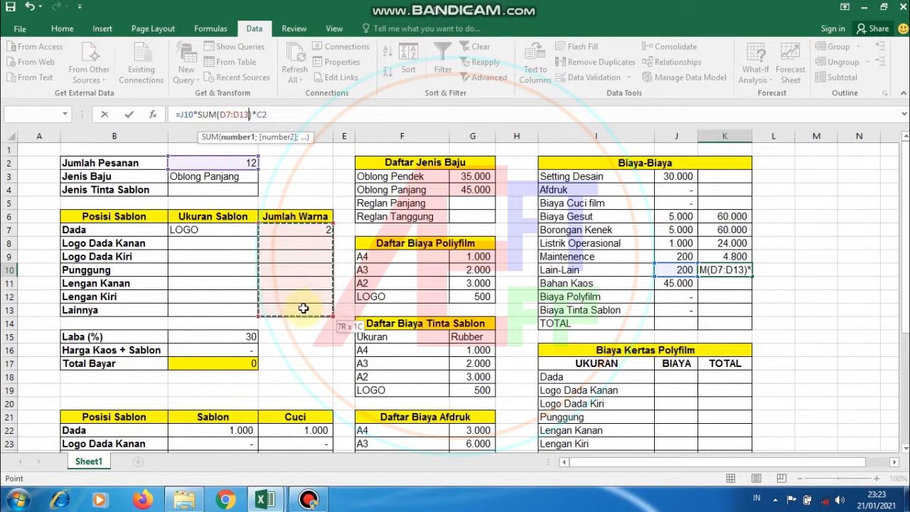
pyautogui.press('Return')
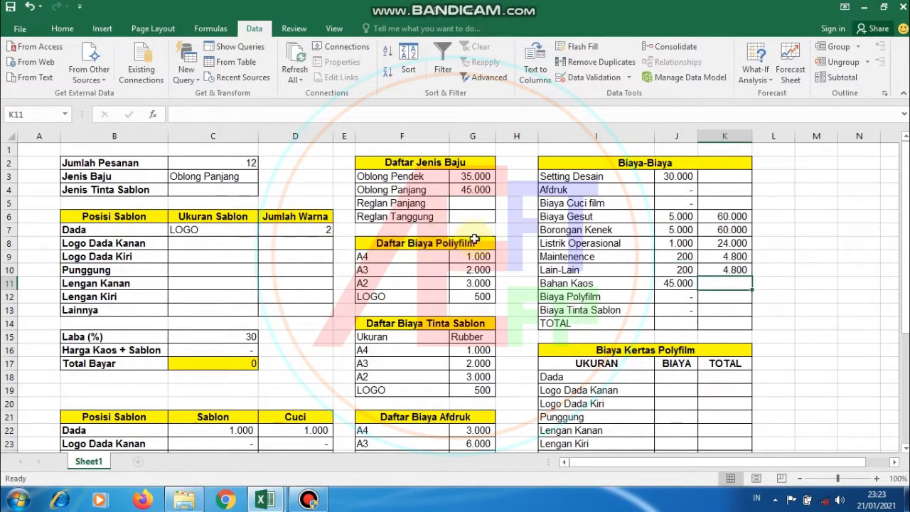
# Enter =J11*C2 in K11 so the Bahan Kaos total shows 540.000
pyautogui.click(684, 285)
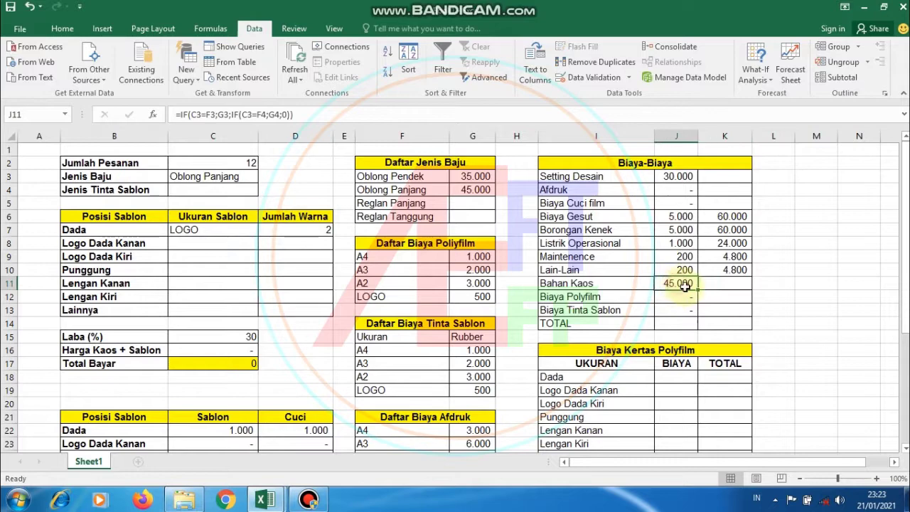
pyautogui.click(732, 281)
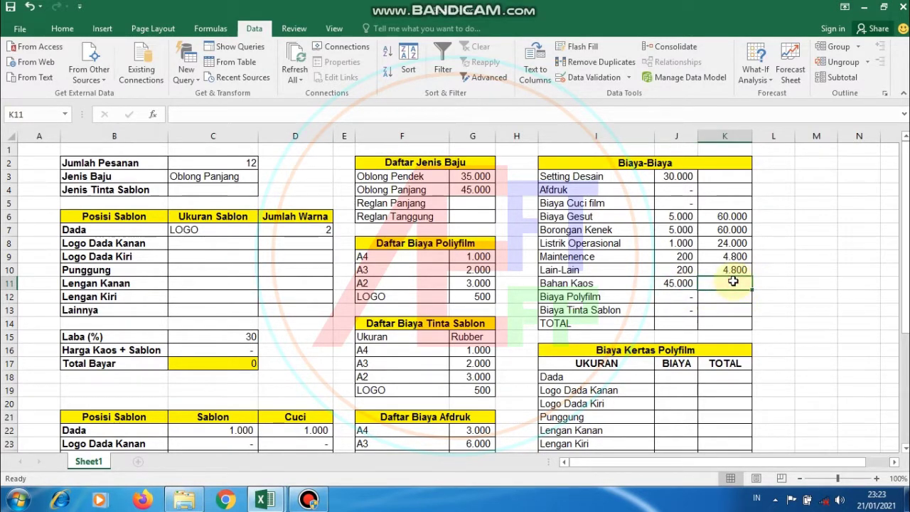
pyautogui.rightClick(733, 281)
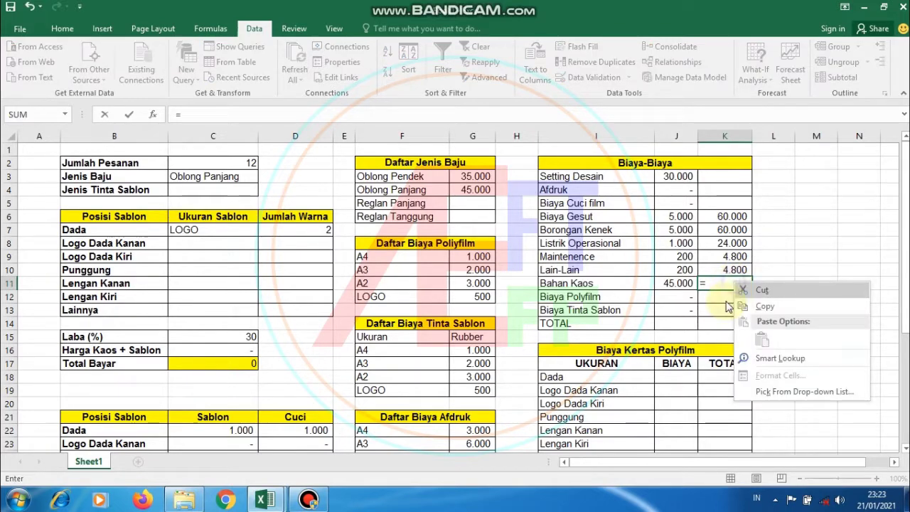
pyautogui.press('Escape')
pyautogui.write('=')
pyautogui.click(671, 282)
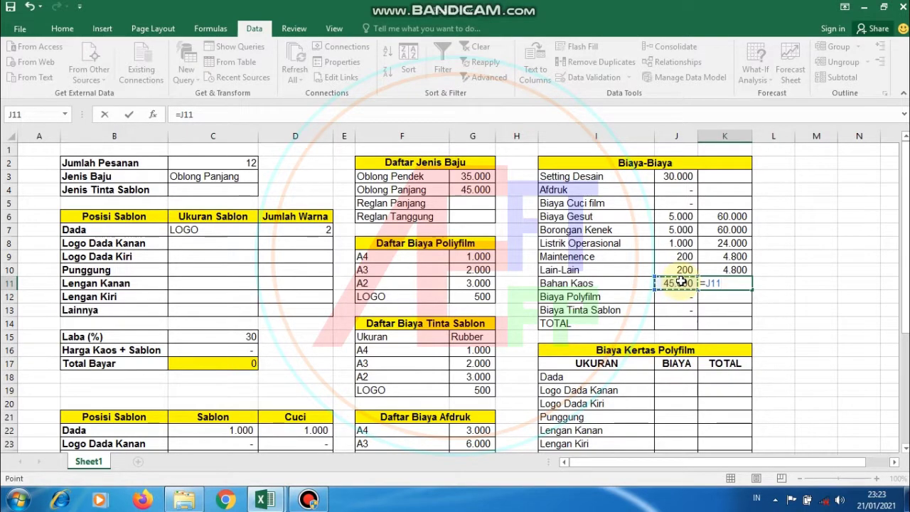
pyautogui.write('*')
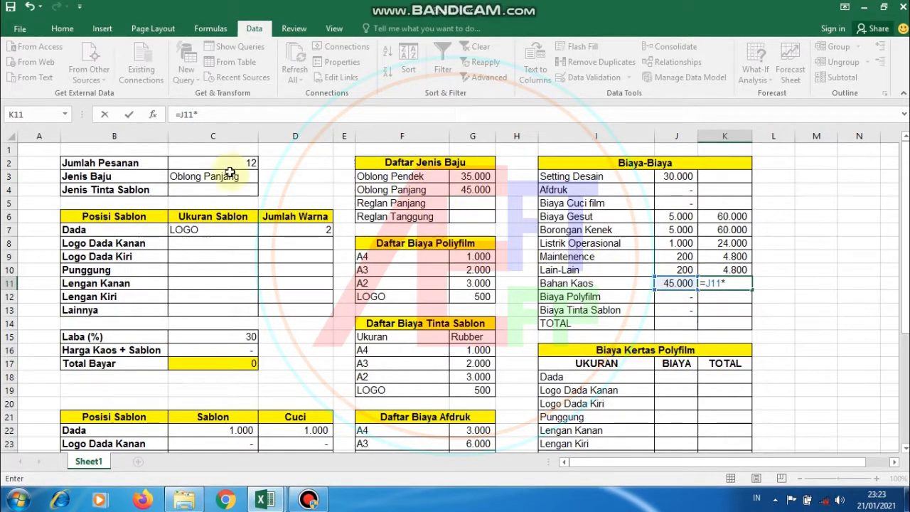
pyautogui.click(189, 163)
pyautogui.press('Return')
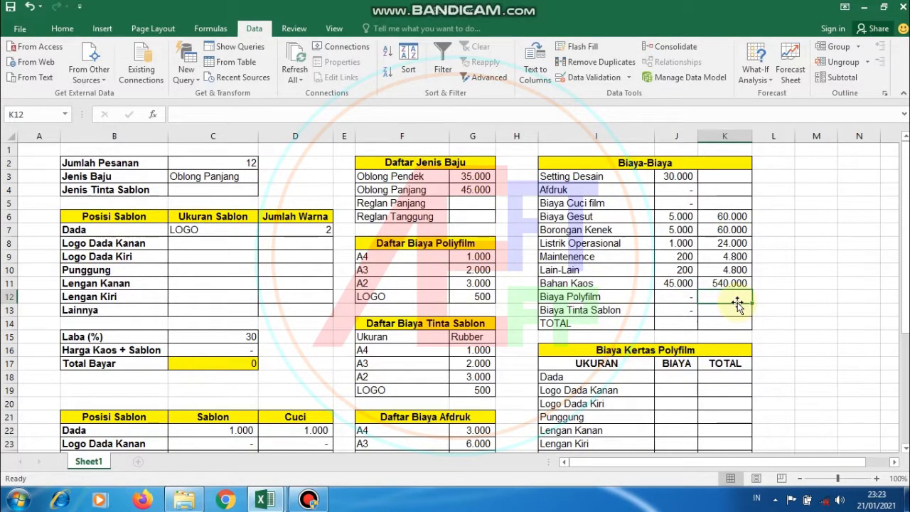
# Set the Polyfilm and Tinta Sablon totals to =J12 and =J13
pyautogui.write('=')
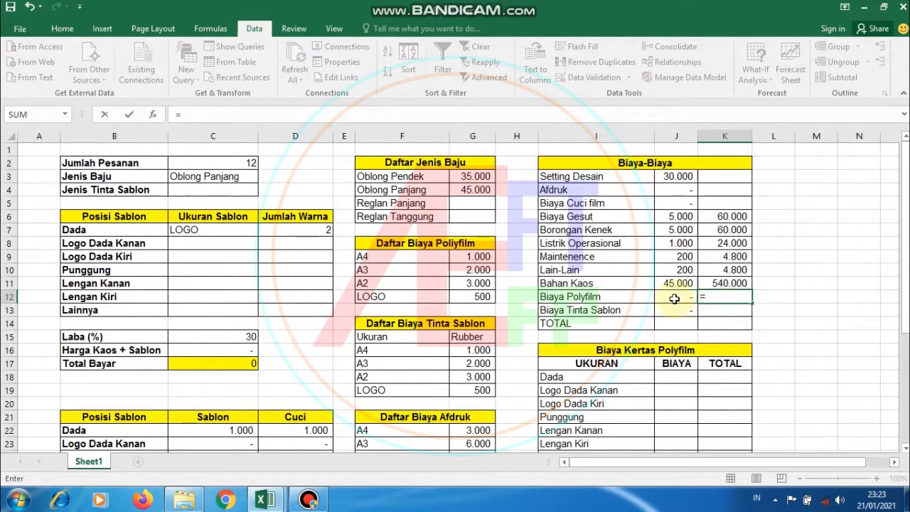
pyautogui.click(674, 299)
pyautogui.press('Return')
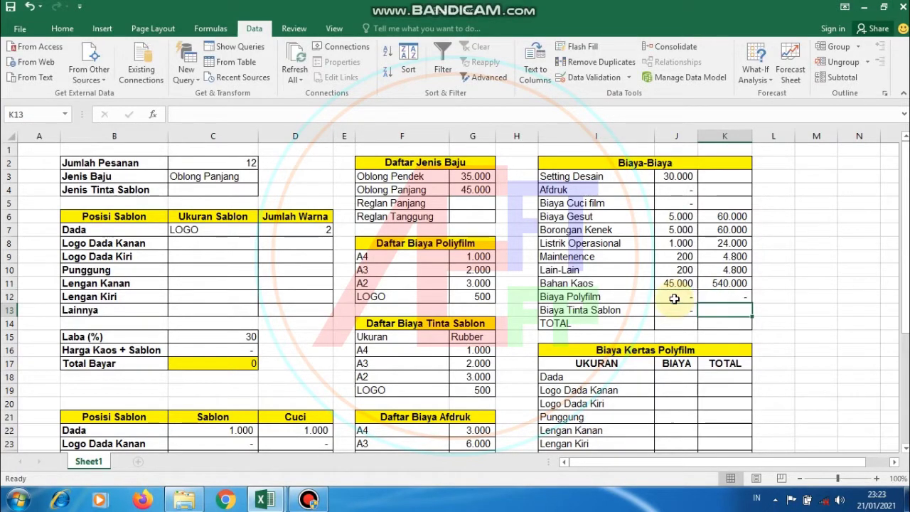
pyautogui.write('=')
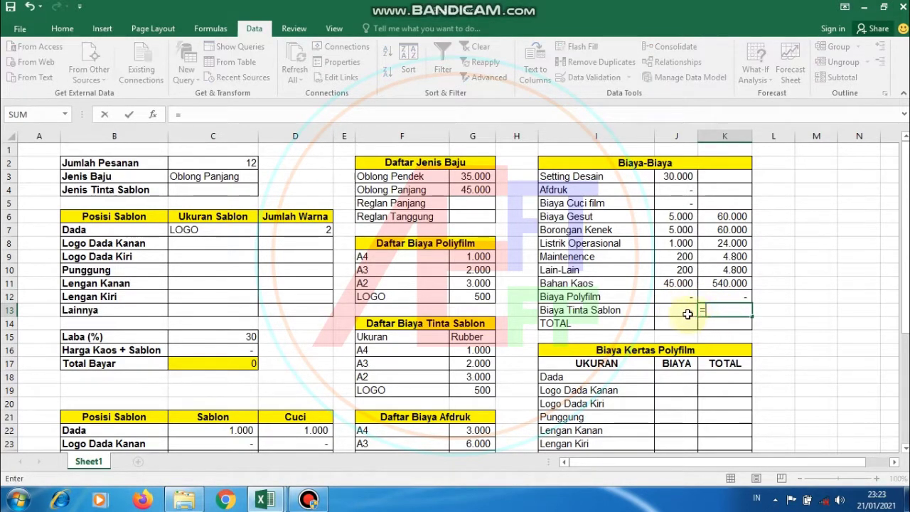
pyautogui.click(682, 312)
pyautogui.press('Return')
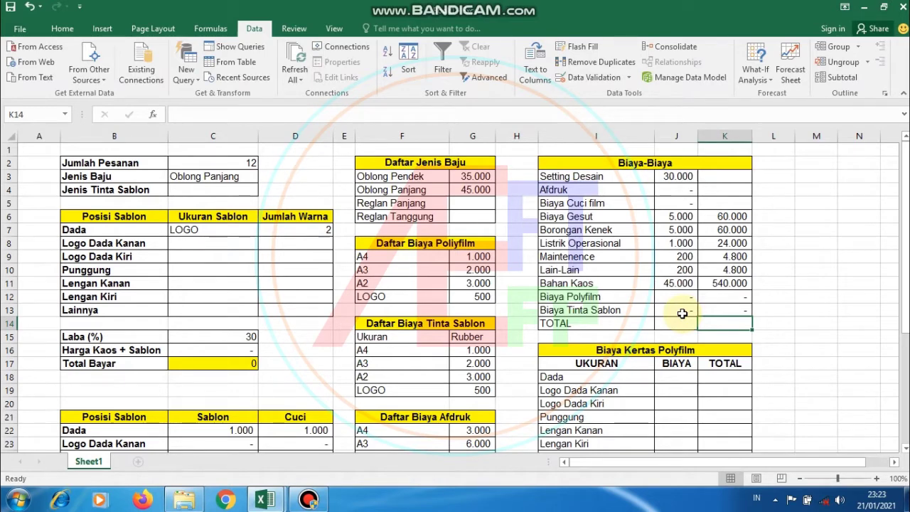
# Set the Setting Desain, Afdruk and Cuci film totals to =J3, =J4 and =J5
pyautogui.click(720, 175)
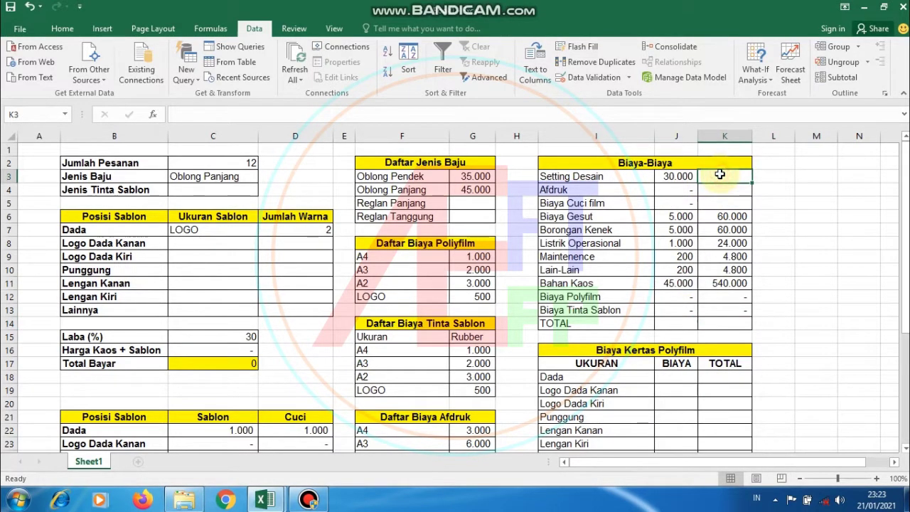
pyautogui.write('=')
pyautogui.click(693, 177)
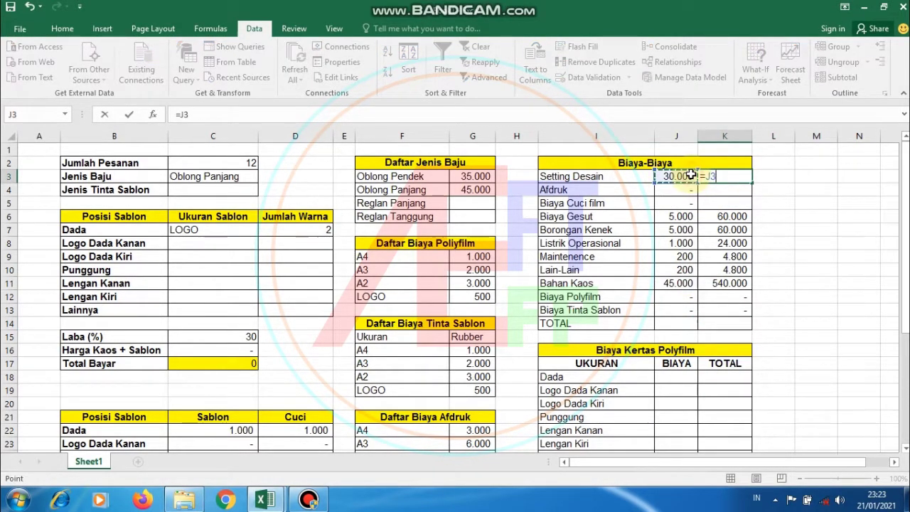
pyautogui.press('Return')
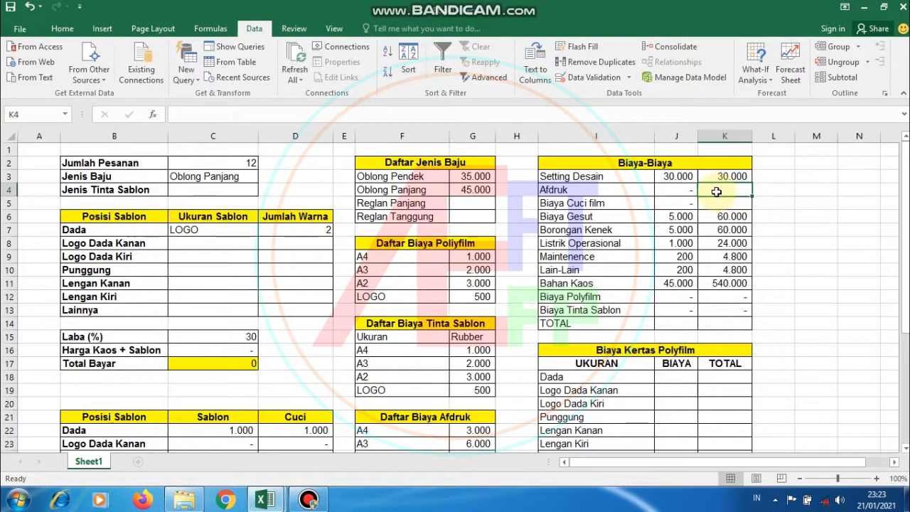
pyautogui.write('=')
pyautogui.click(682, 190)
pyautogui.press('Return')
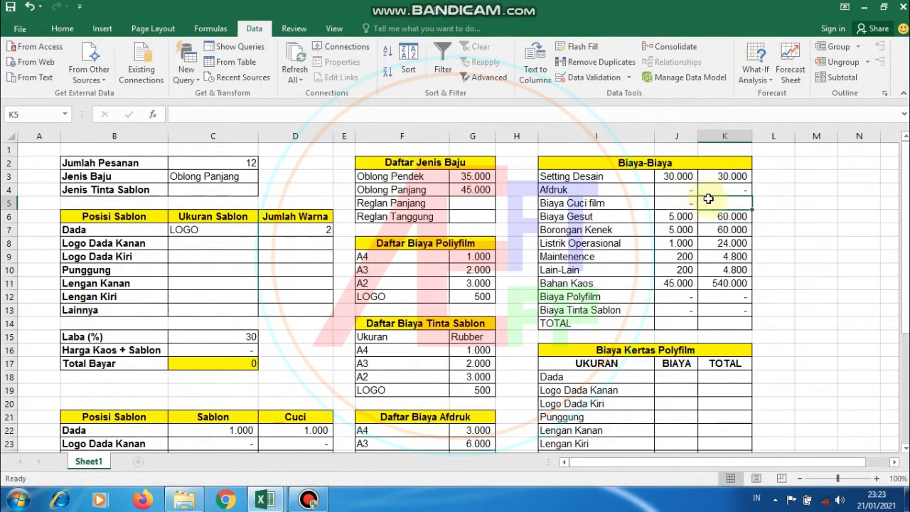
pyautogui.write('=')
pyautogui.click(686, 202)
pyautogui.press('Return')
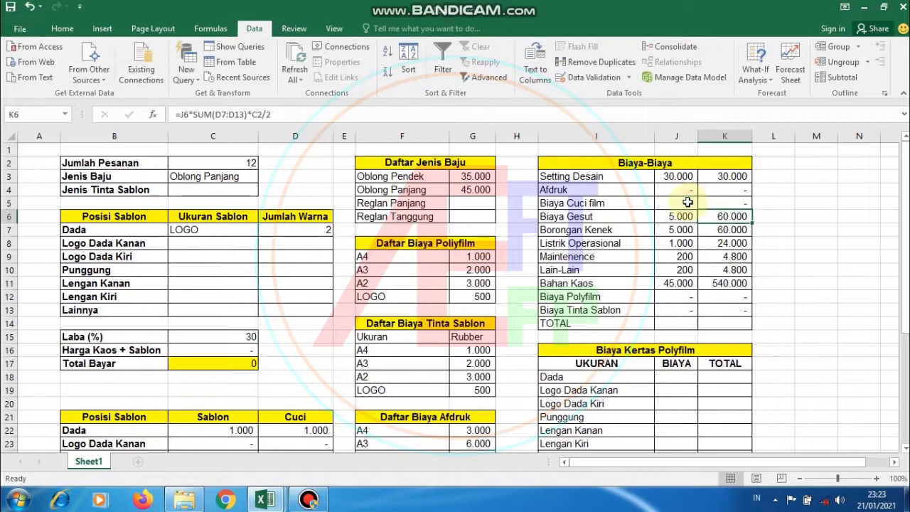
pyautogui.scroll(-1, 700, 214)
pyautogui.click(734, 281)
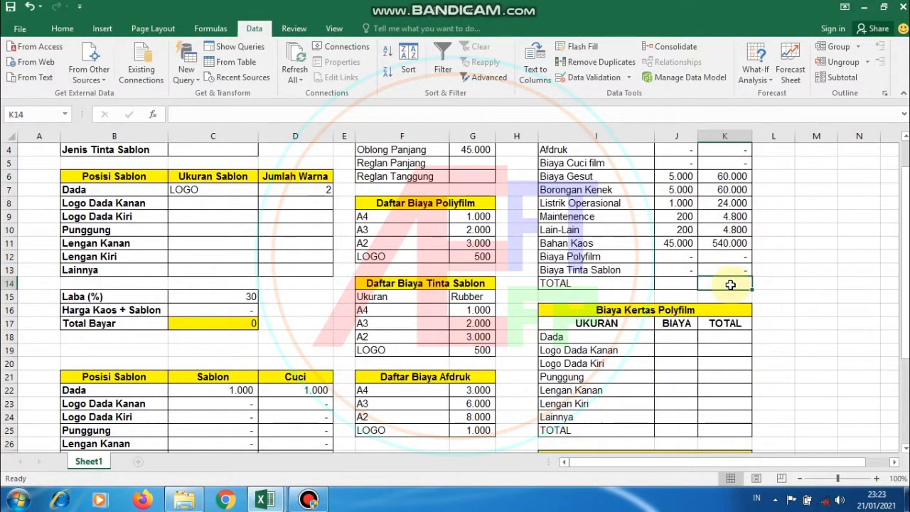
# AutoSum K3:K14 so the Biaya-Biaya TOTAL reads 727.600
pyautogui.scroll(1, 734, 282)
pyautogui.moveTo(732, 176); pyautogui.dragTo(734, 321)
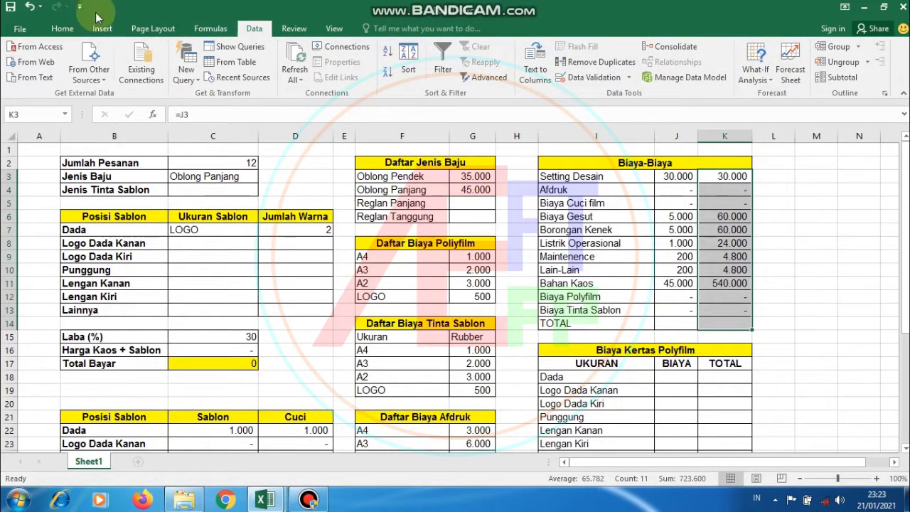
pyautogui.click(64, 27)
pyautogui.click(743, 47)
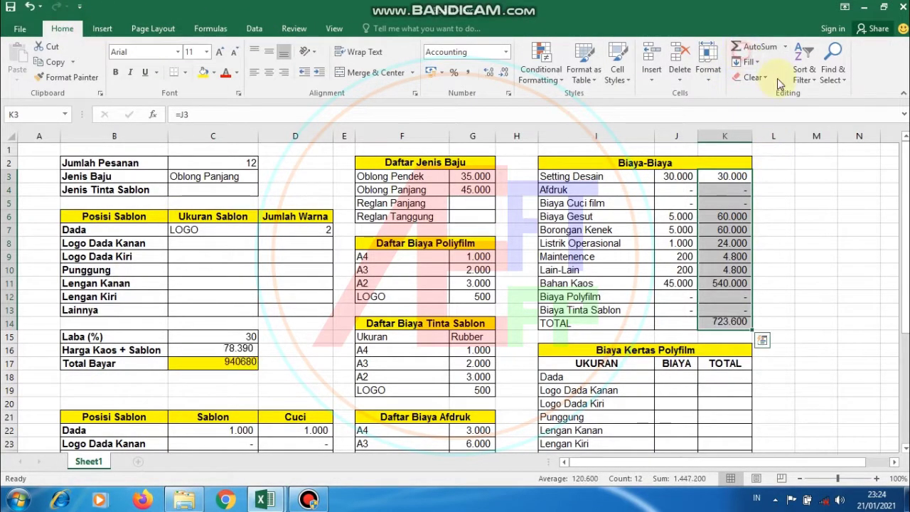
pyautogui.click(816, 283)
pyautogui.scroll(-2, 811, 286)
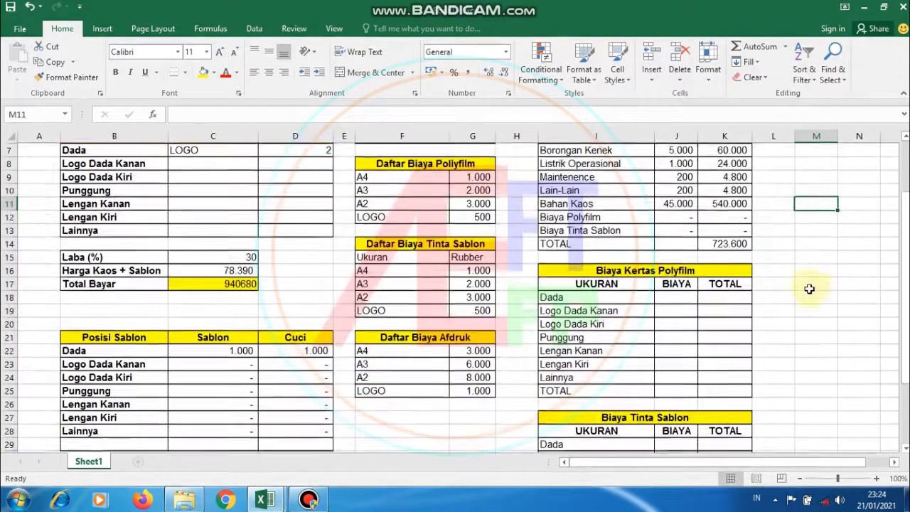
pyautogui.scroll(-1, 811, 286)
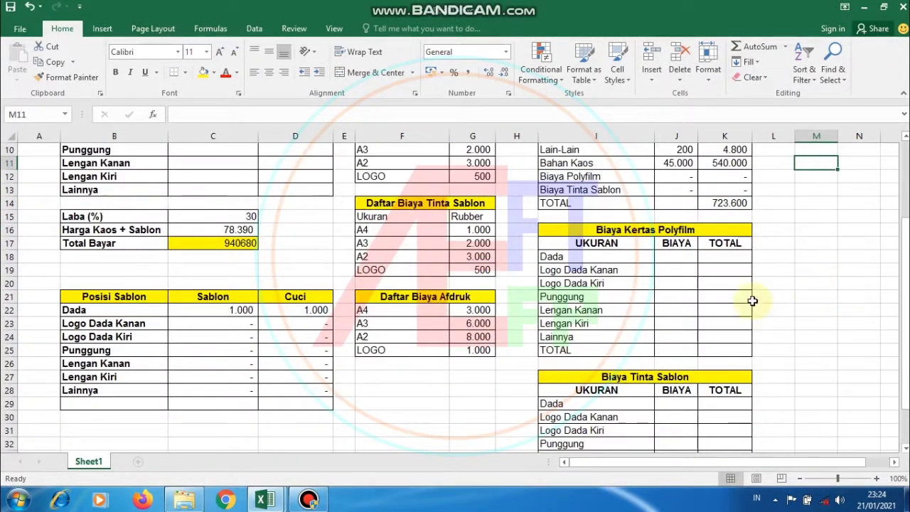
pyautogui.click(682, 313)
pyautogui.scroll(2, 795, 376)
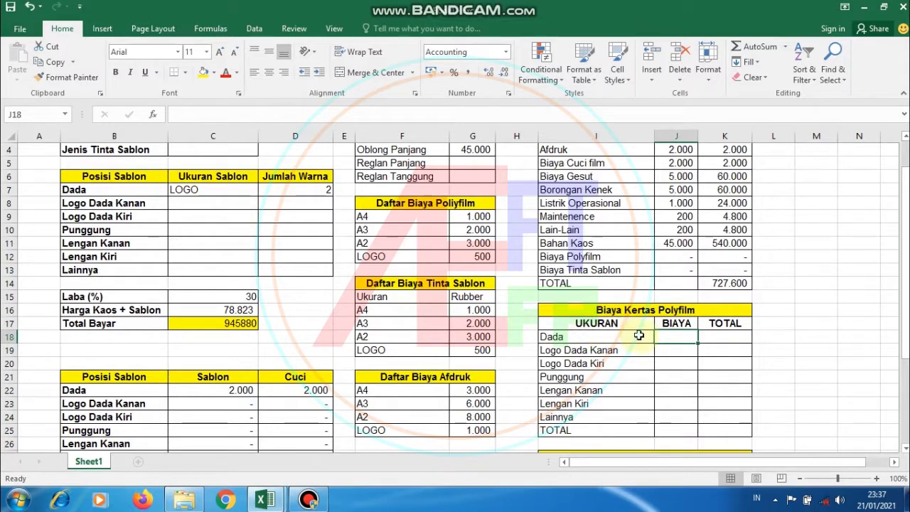
# Start J18 with =IF(C7=$F$9;$G$9 to return the A4 polyfilm cost
pyautogui.write('=I')
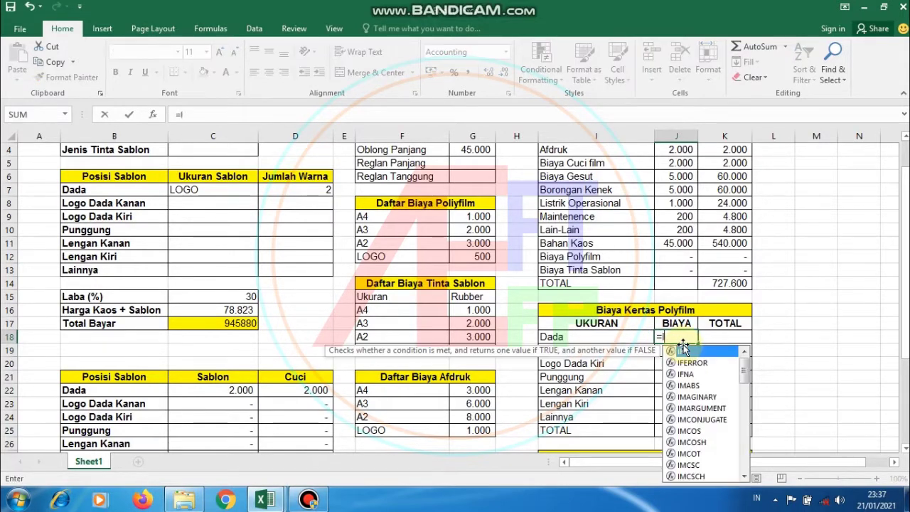
pyautogui.write('F(')
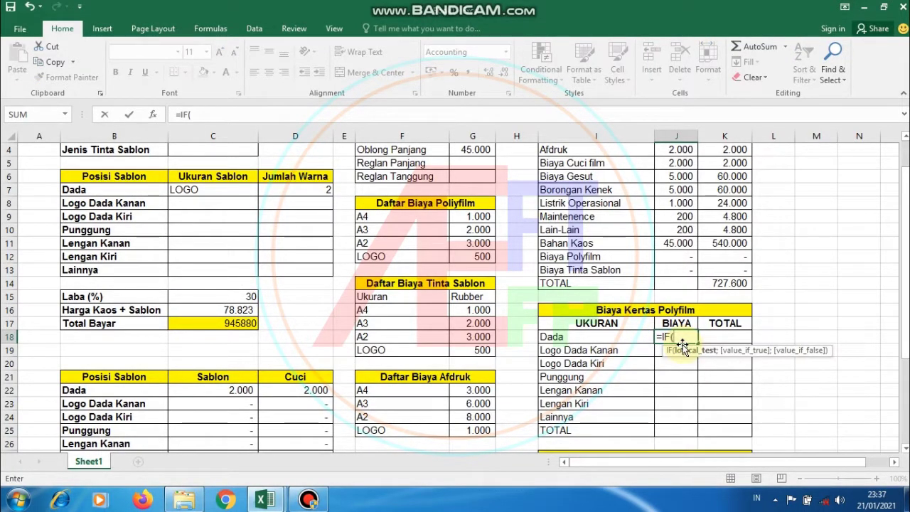
pyautogui.click(210, 191)
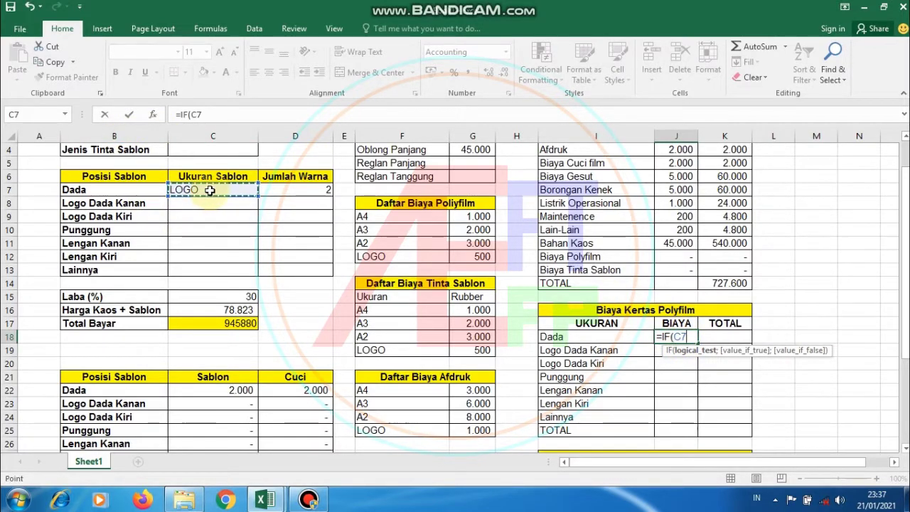
pyautogui.write('=')
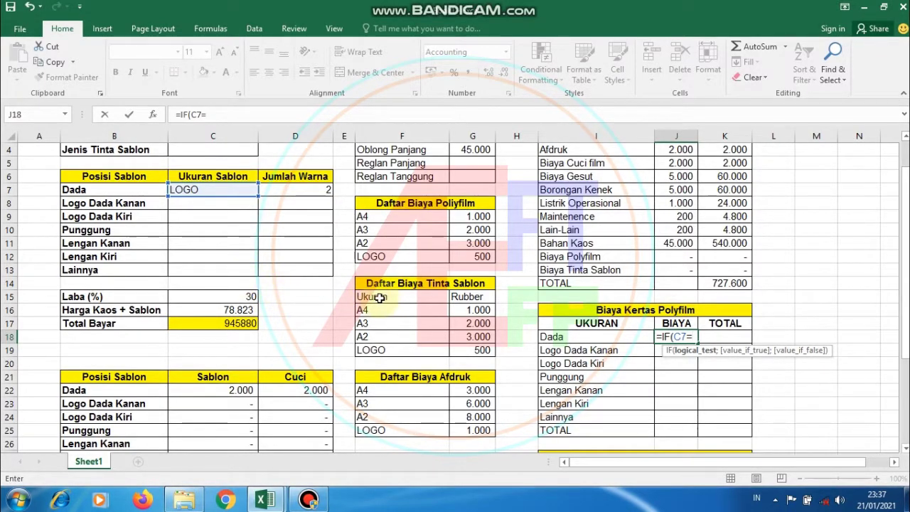
pyautogui.click(394, 216)
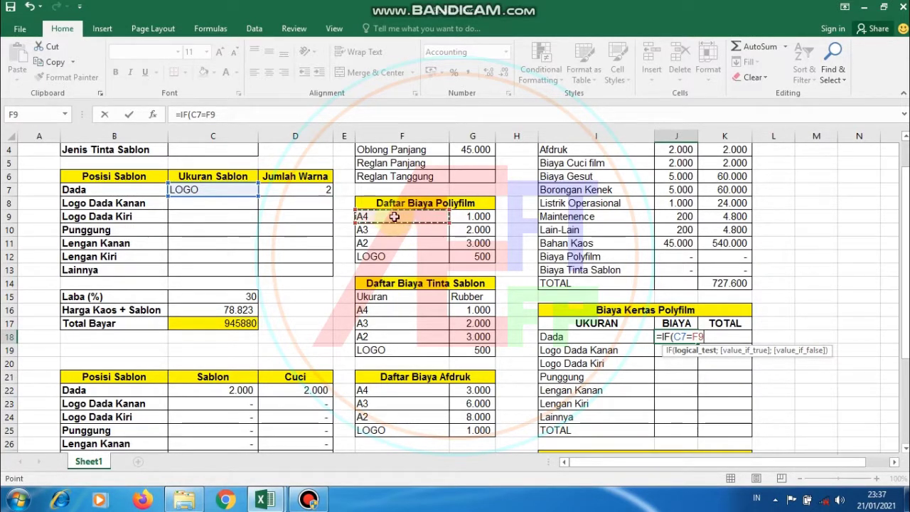
pyautogui.press('F4')
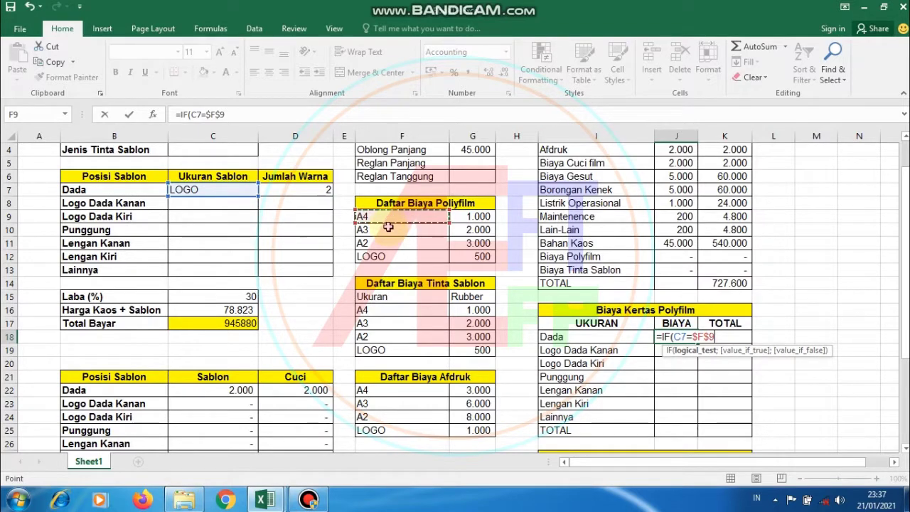
pyautogui.write(';')
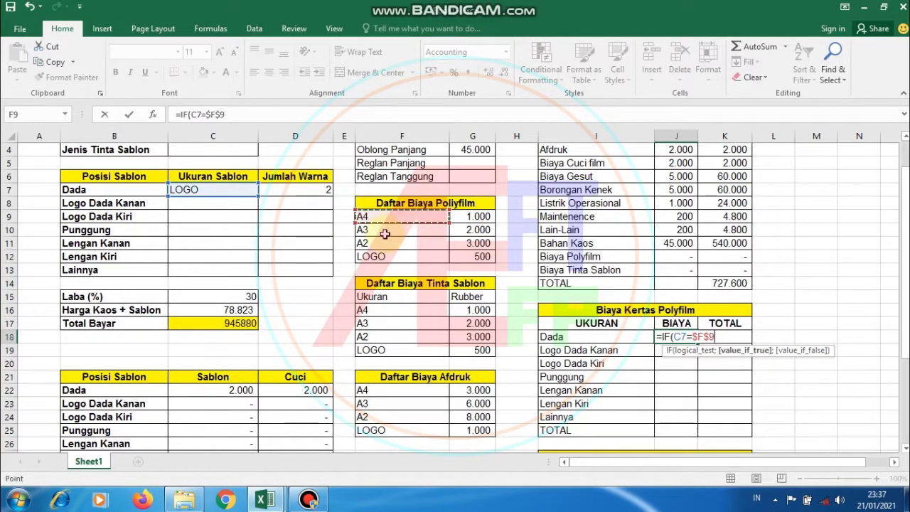
pyautogui.click(469, 218)
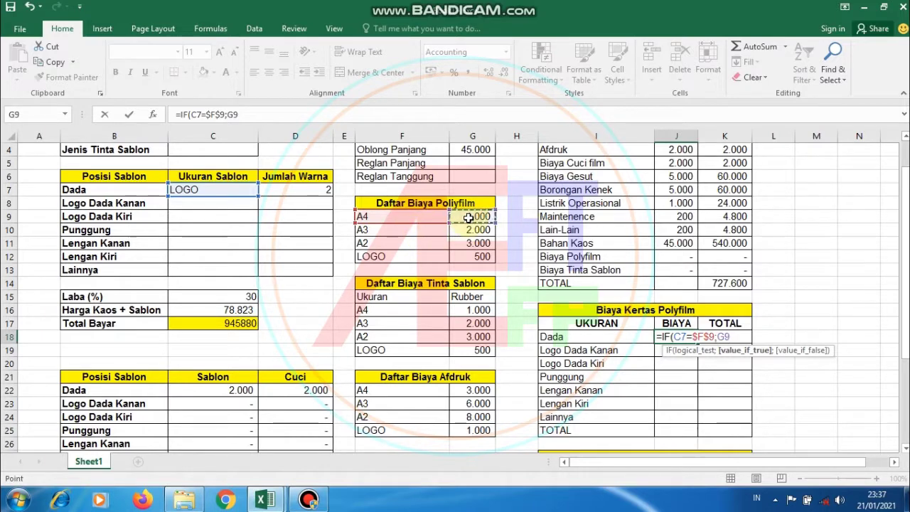
pyautogui.press('F4')
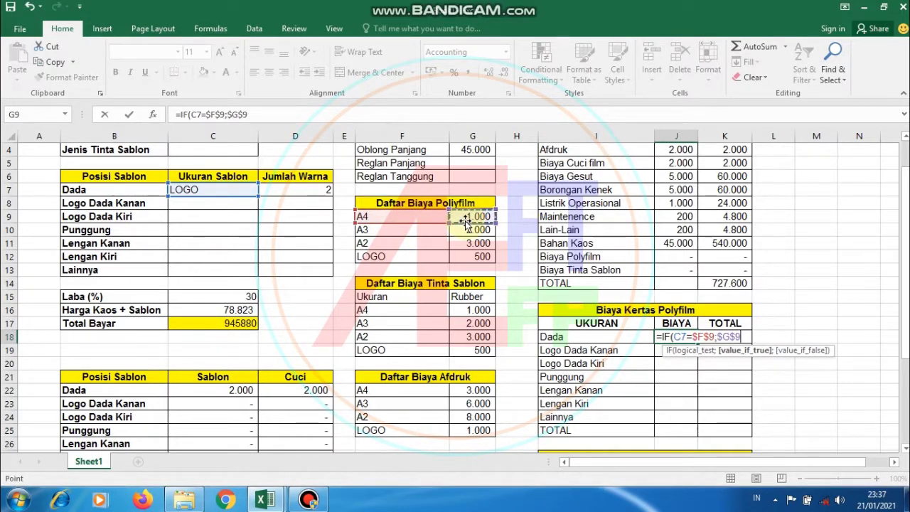
# Add the nested test IF(C7=$F$10;$G$10 for the A3 polyfilm cost
pyautogui.write(';')
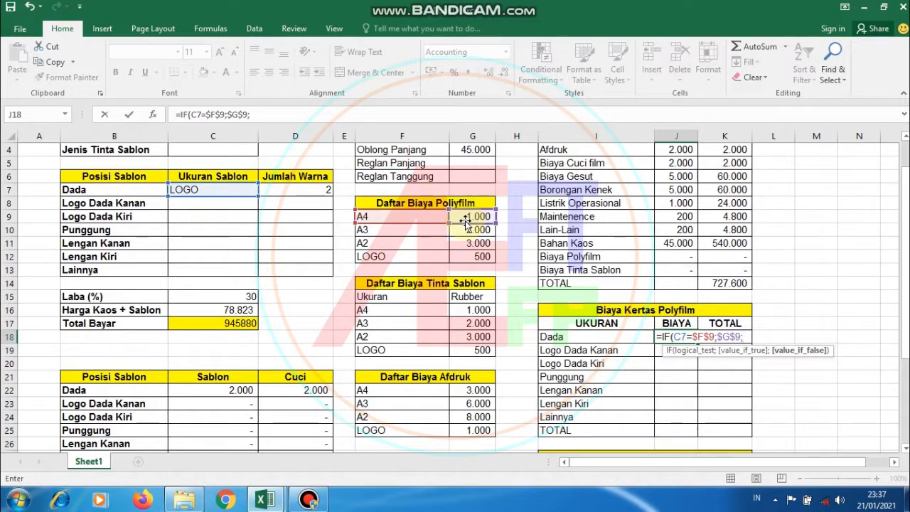
pyautogui.write('IF(')
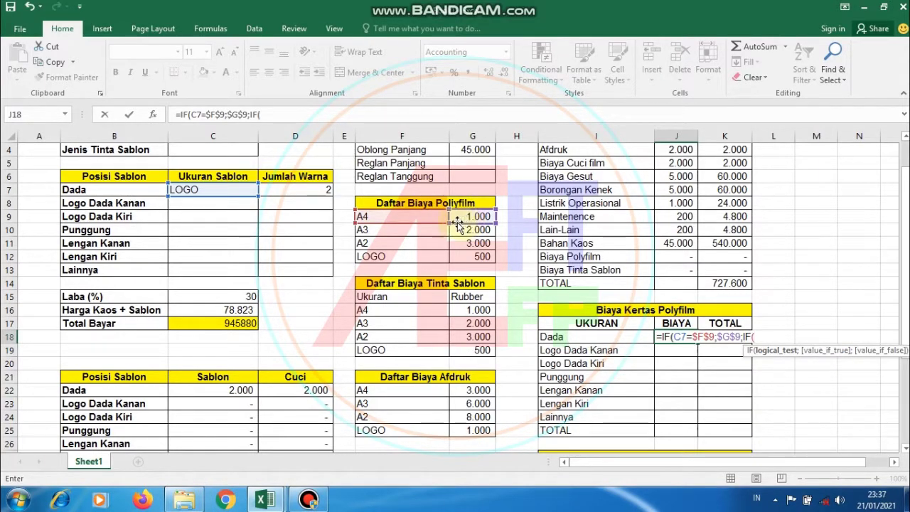
pyautogui.click(217, 189)
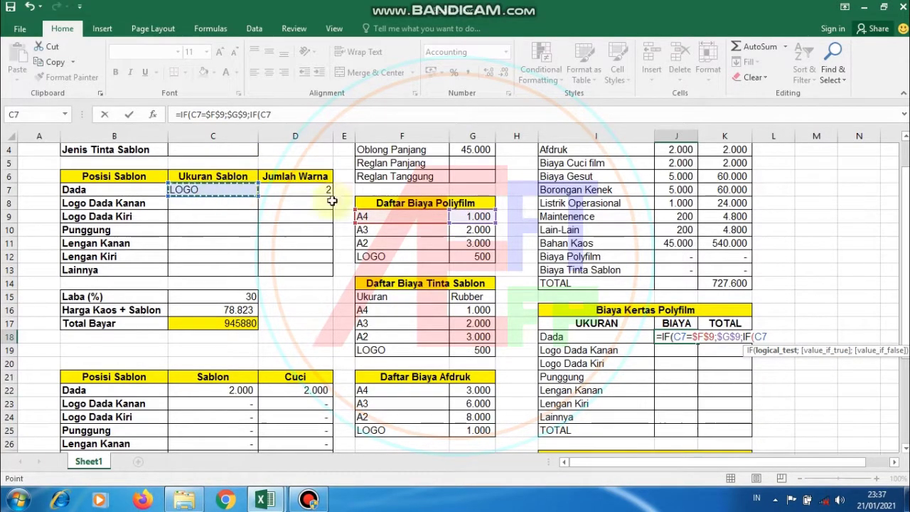
pyautogui.write('=')
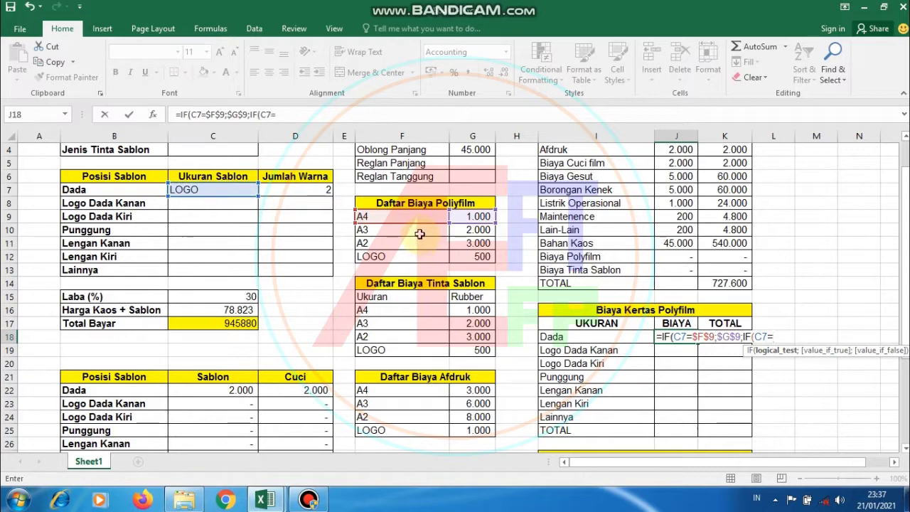
pyautogui.click(420, 234)
pyautogui.press('F4')
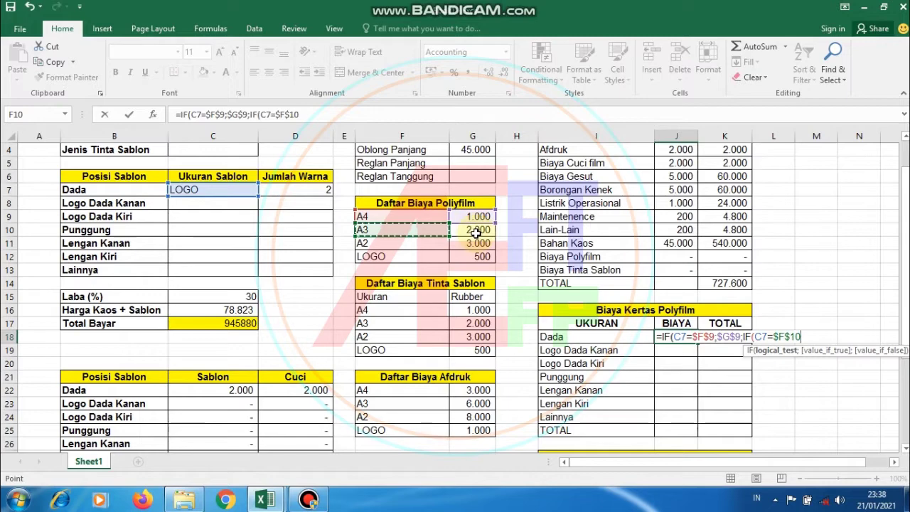
pyautogui.write(';')
pyautogui.click(476, 232)
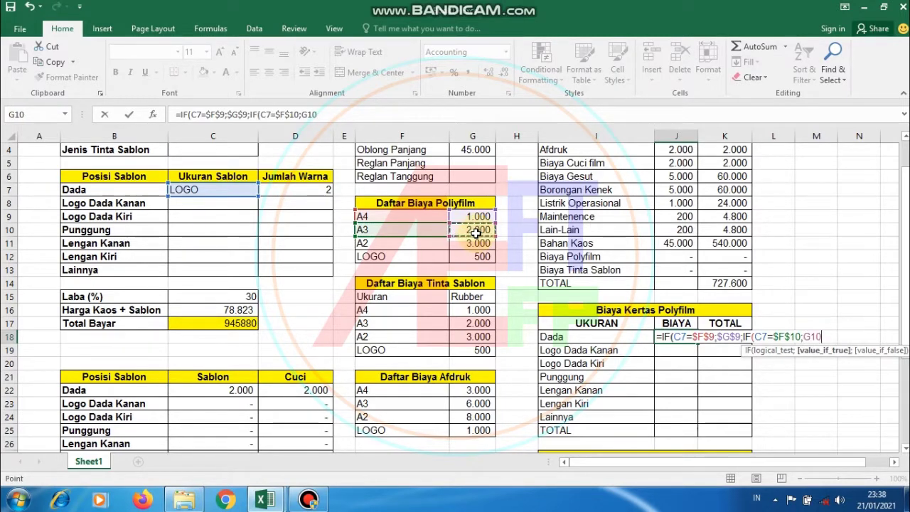
pyautogui.press('F4')
pyautogui.click(358, 112)
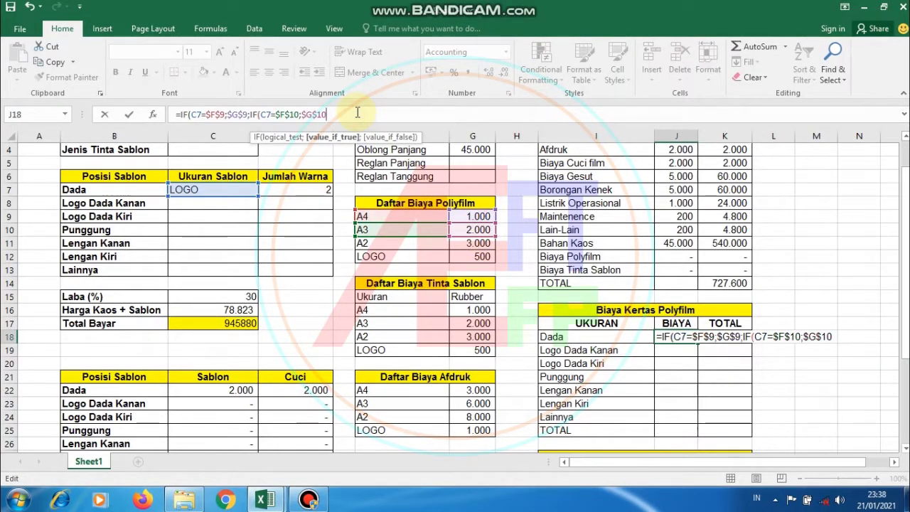
# Add a third level IF(C7=$F$11;$G$11 for the A2 polyfilm cost
pyautogui.write(';I')
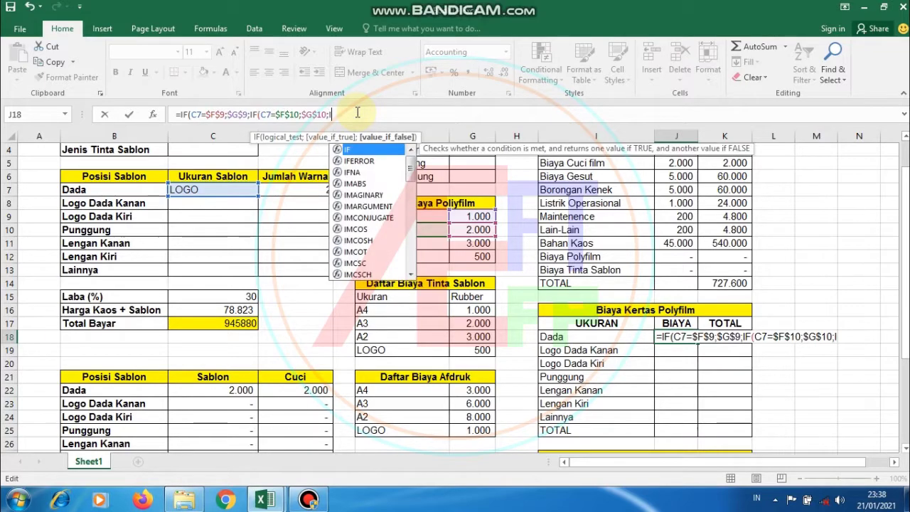
pyautogui.write('F')
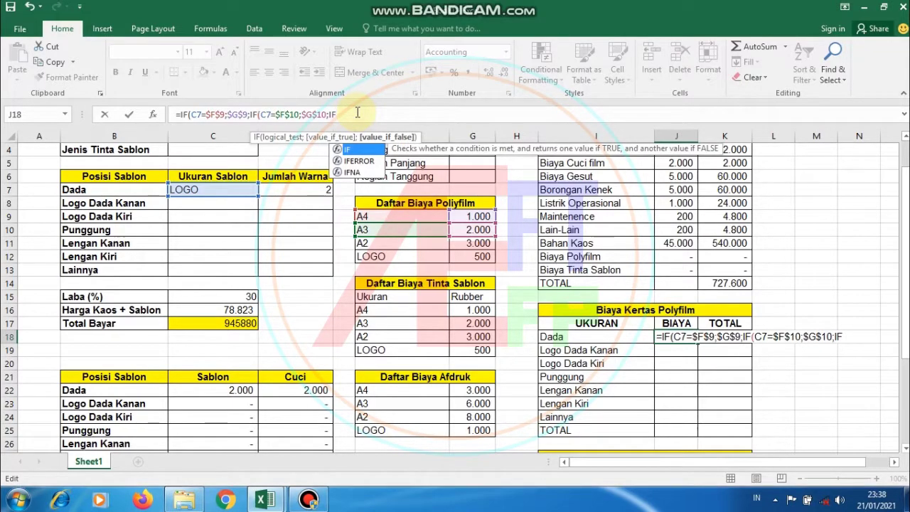
pyautogui.write('(')
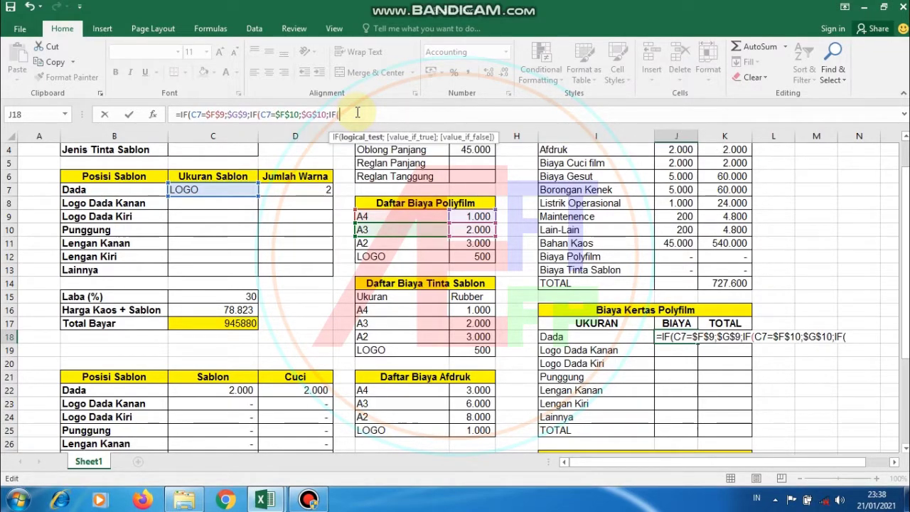
pyautogui.click(208, 189)
pyautogui.write('=')
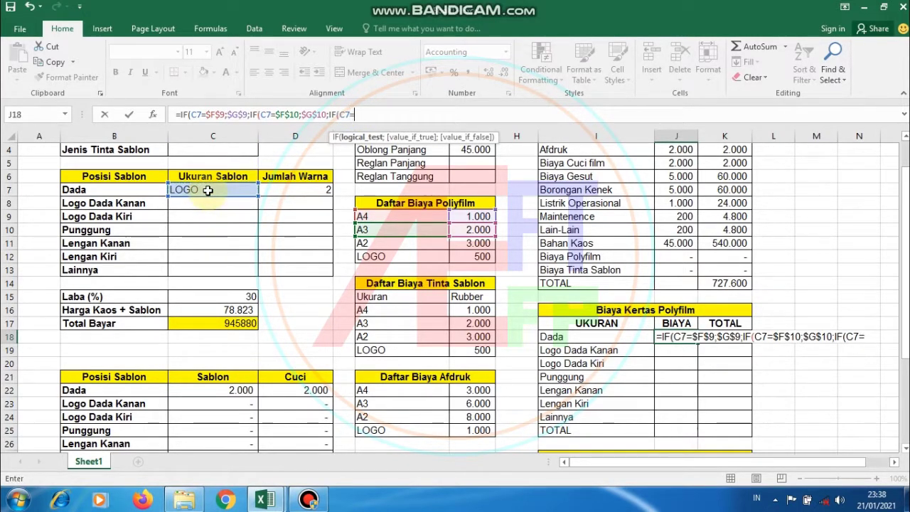
pyautogui.click(400, 247)
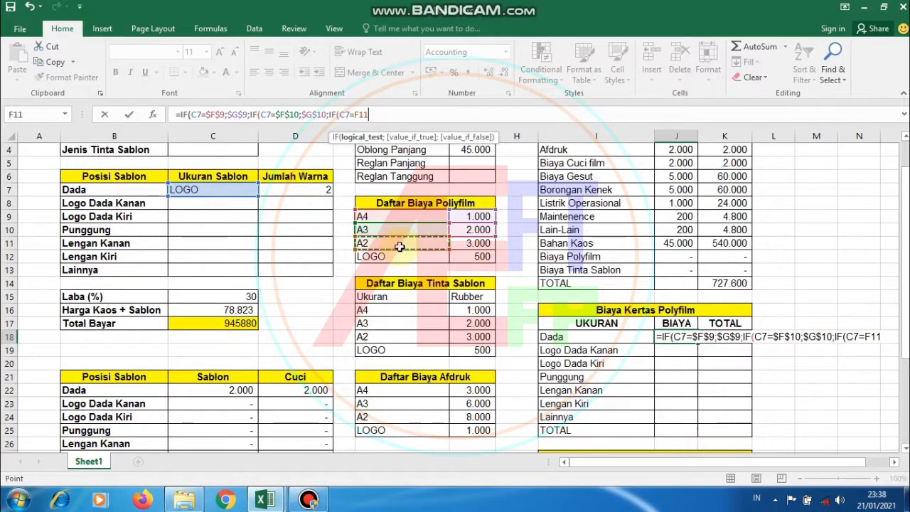
pyautogui.press('Right')
pyautogui.press('F4')
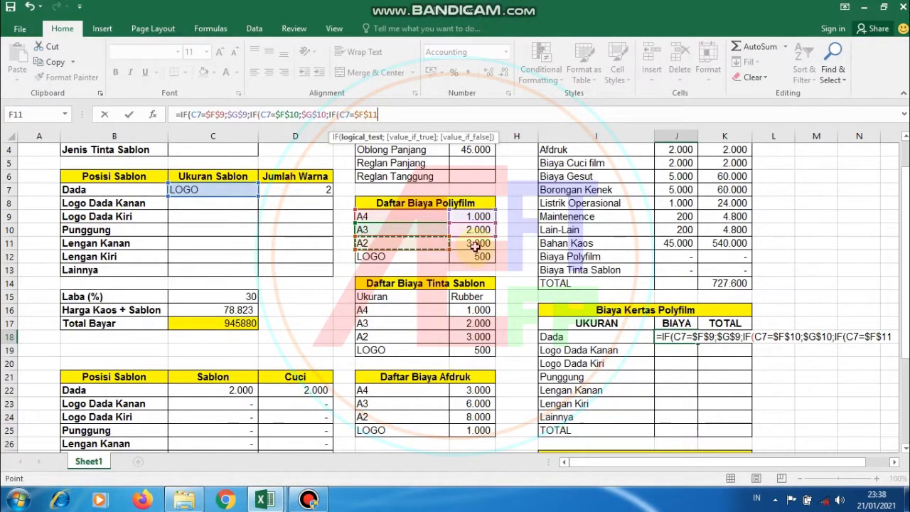
pyautogui.write(';')
pyautogui.click(475, 245)
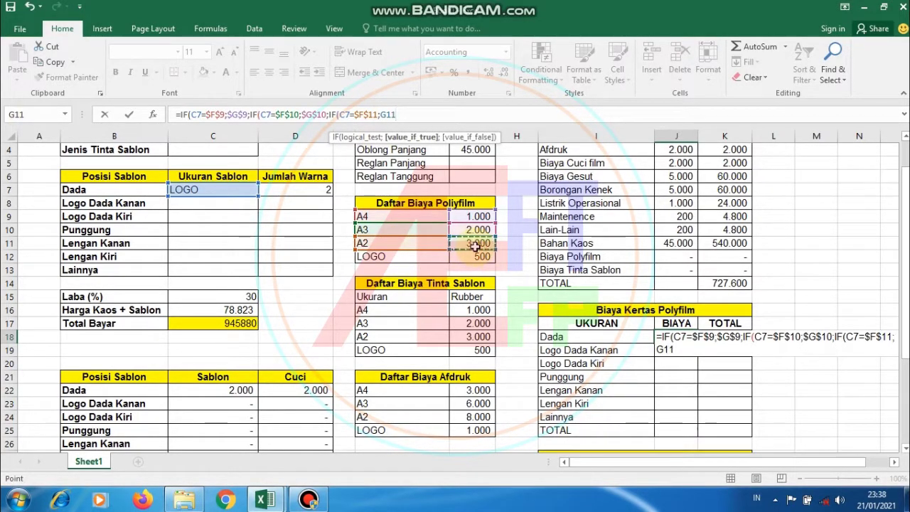
pyautogui.press('F4')
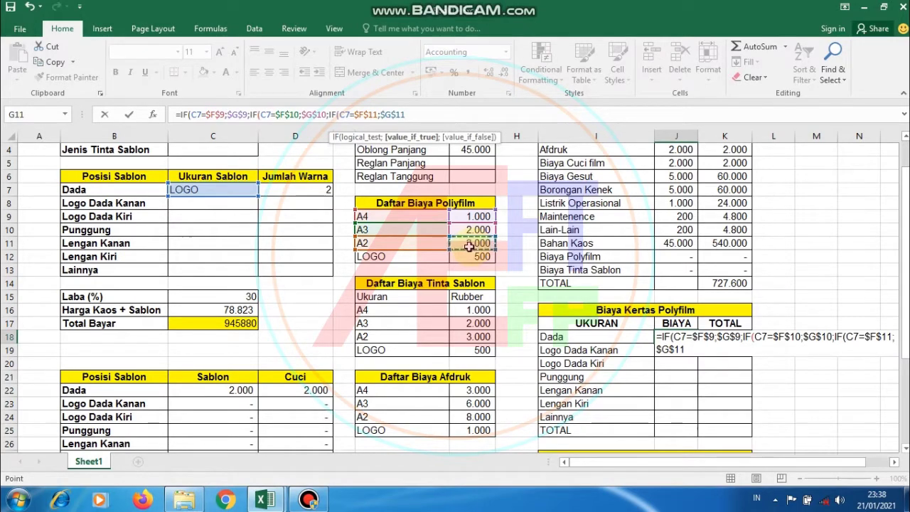
# Finish with IF(C7=$F$12;$G$12;0)))) for LOGO and commit, showing 500
pyautogui.write(';')
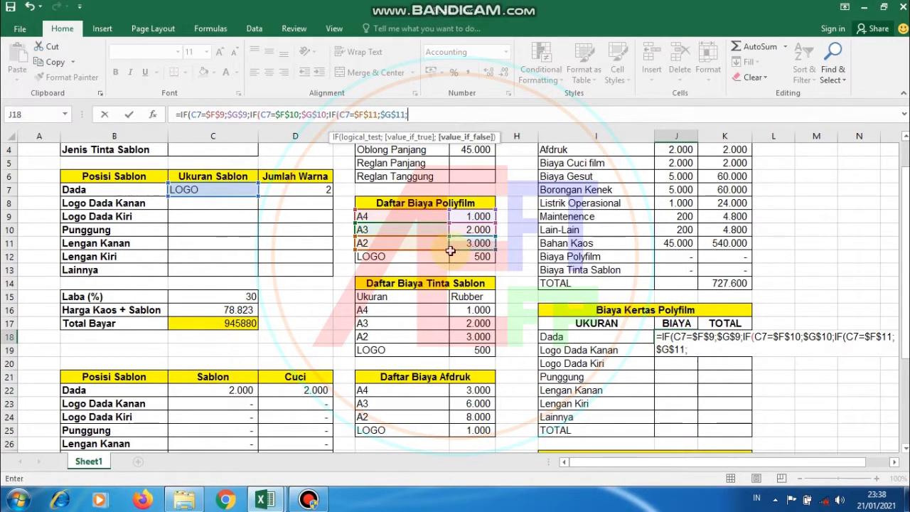
pyautogui.write('IF')
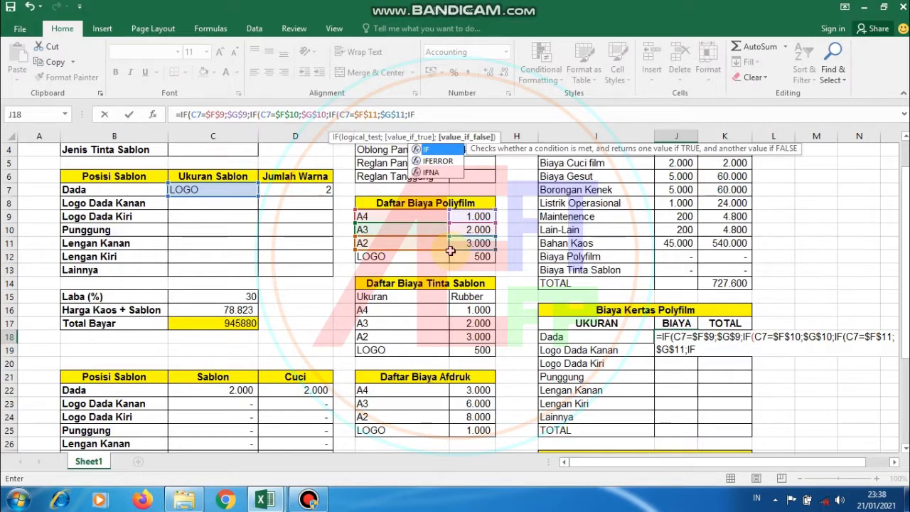
pyautogui.write('(')
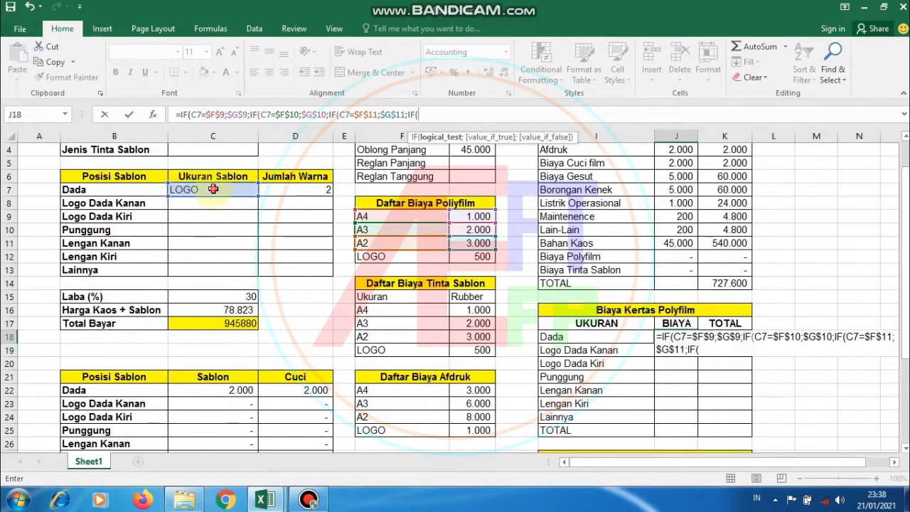
pyautogui.click(212, 188)
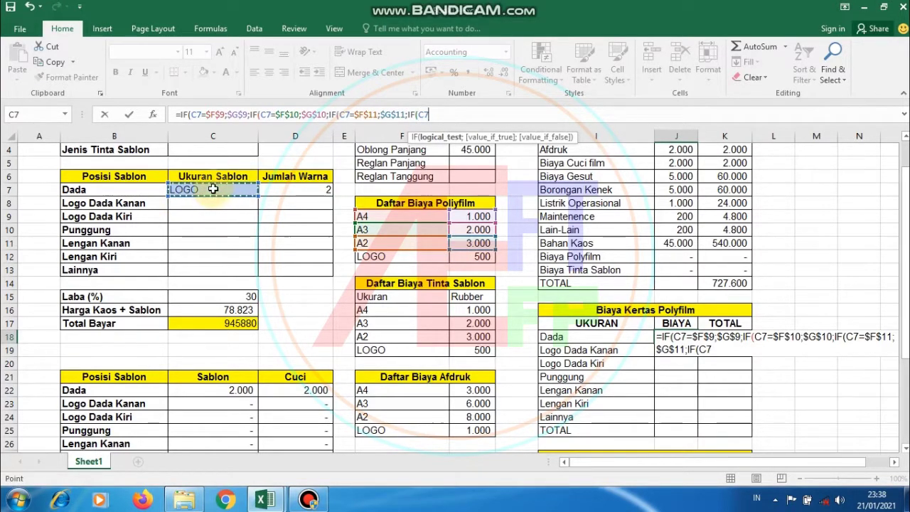
pyautogui.write('=')
pyautogui.click(421, 256)
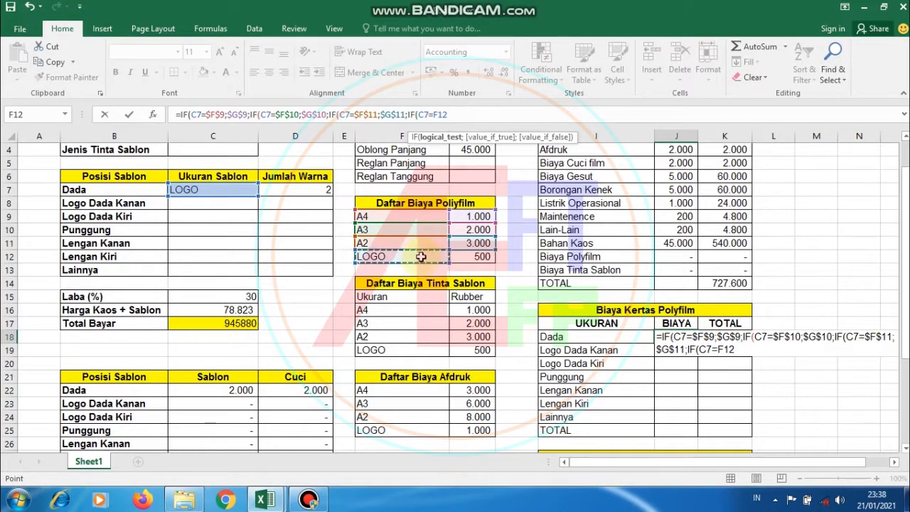
pyautogui.press('F4')
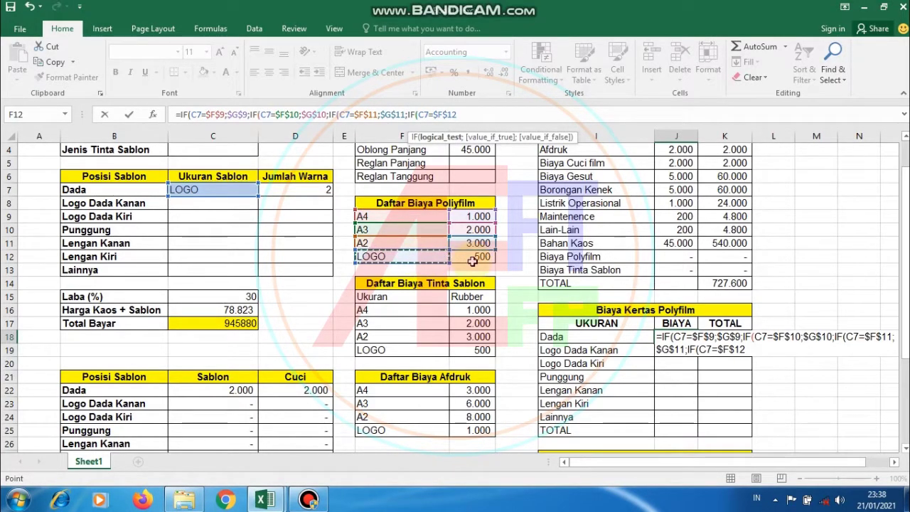
pyautogui.write(';')
pyautogui.click(473, 259)
pyautogui.press('F4')
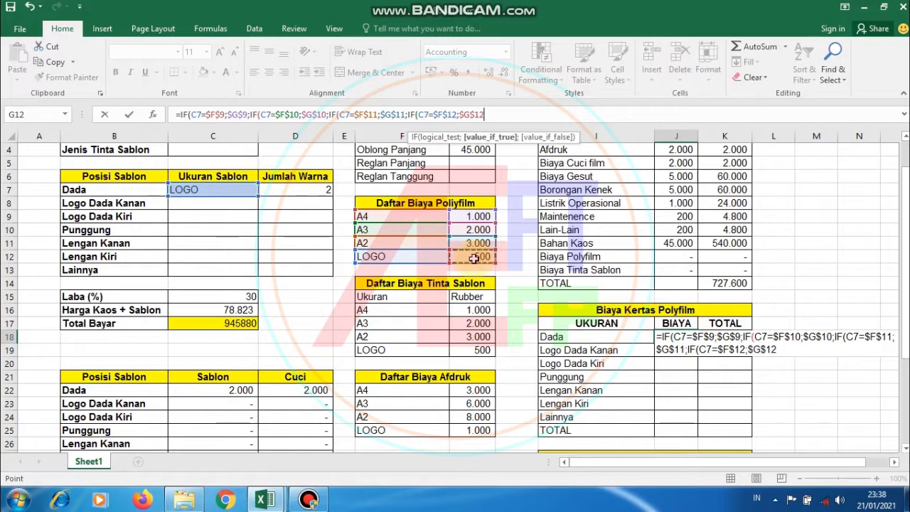
pyautogui.write(';')
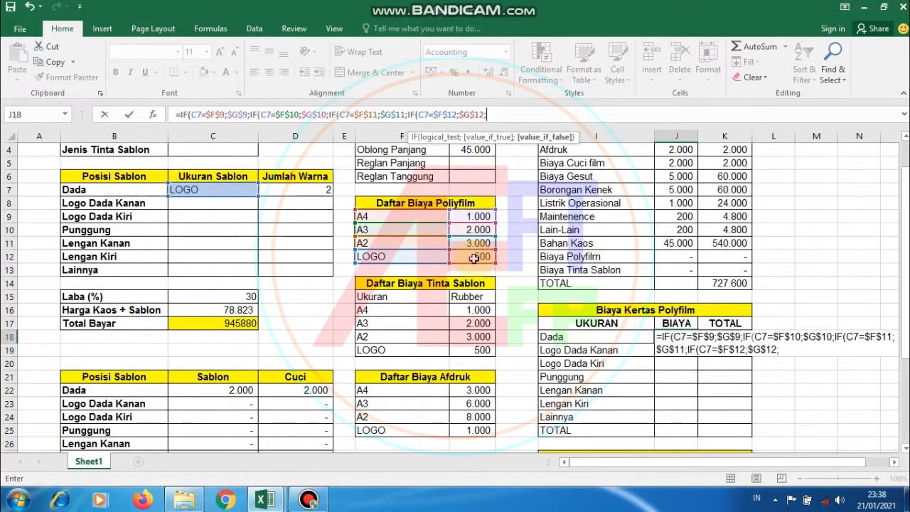
pyautogui.write('))')
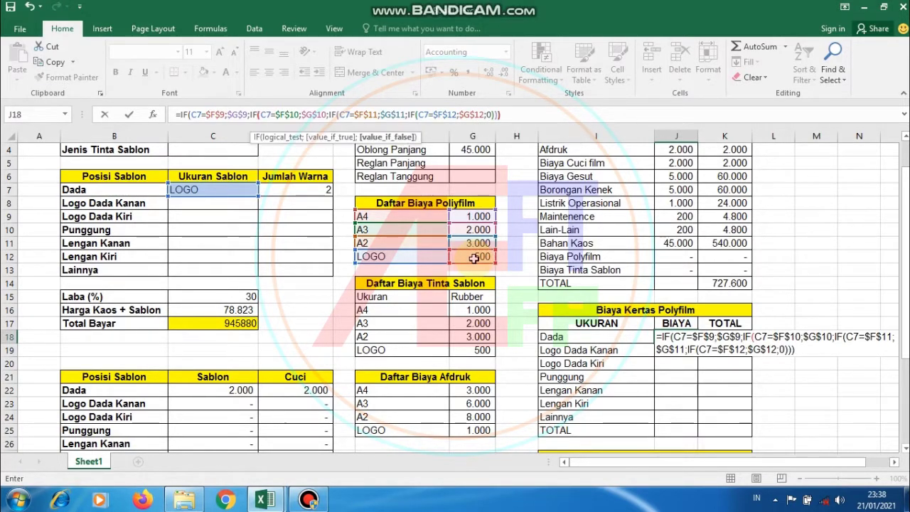
pyautogui.write(')')
pyautogui.press('Return')
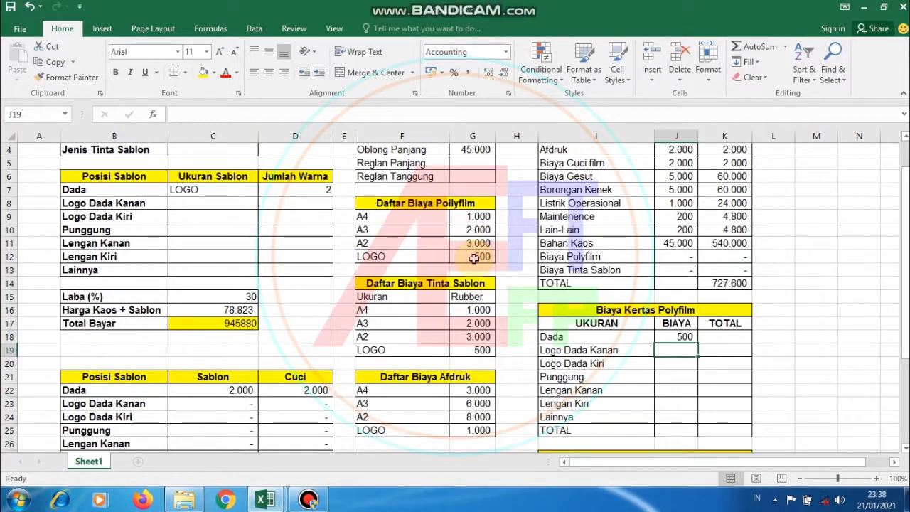
# Enter =J18*D7 in K18 for Dada's polyfilm total
pyautogui.click(708, 337)
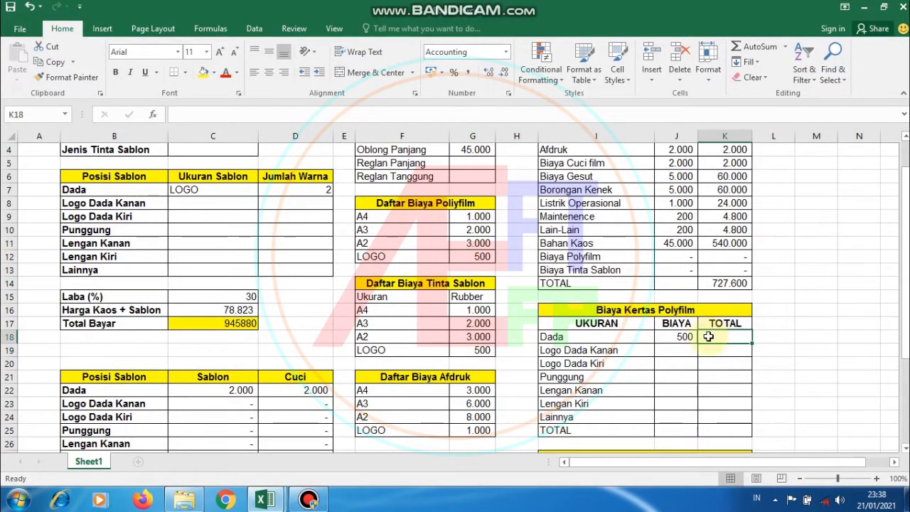
pyautogui.scroll(-1, 707, 337)
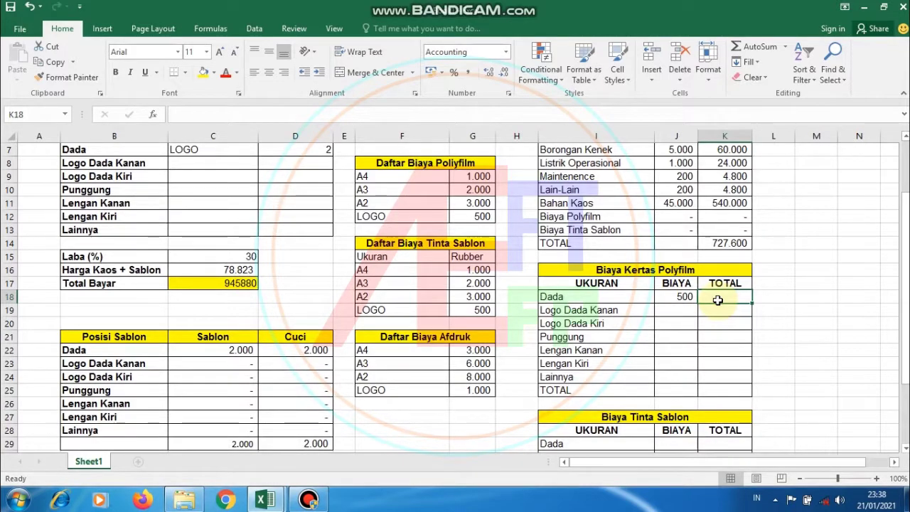
pyautogui.write('=')
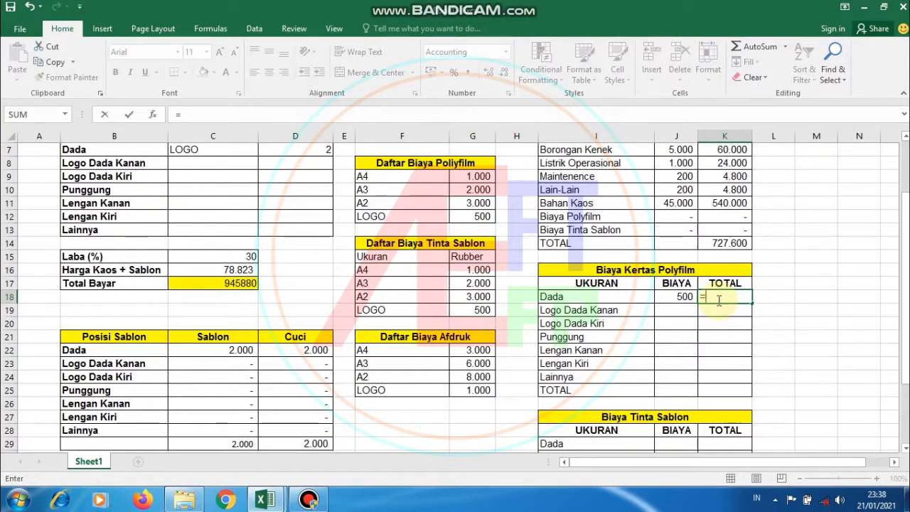
pyautogui.click(672, 296)
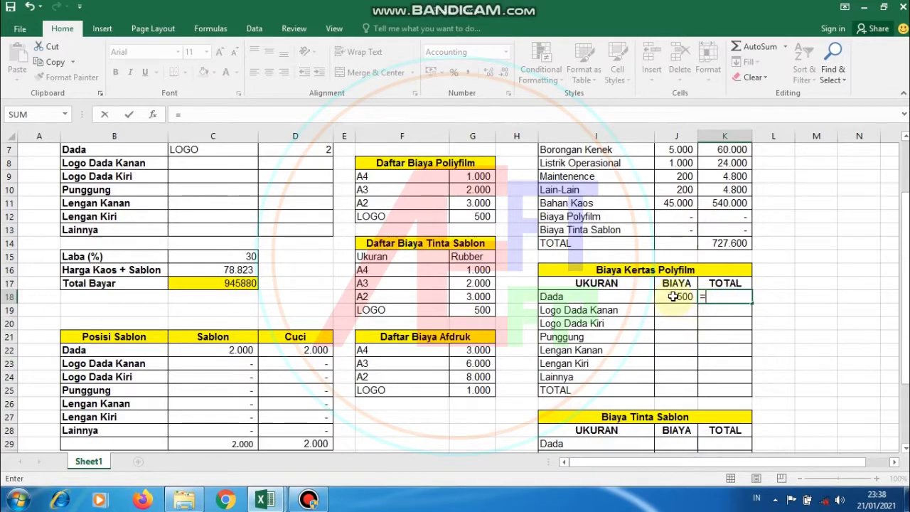
pyautogui.write('*')
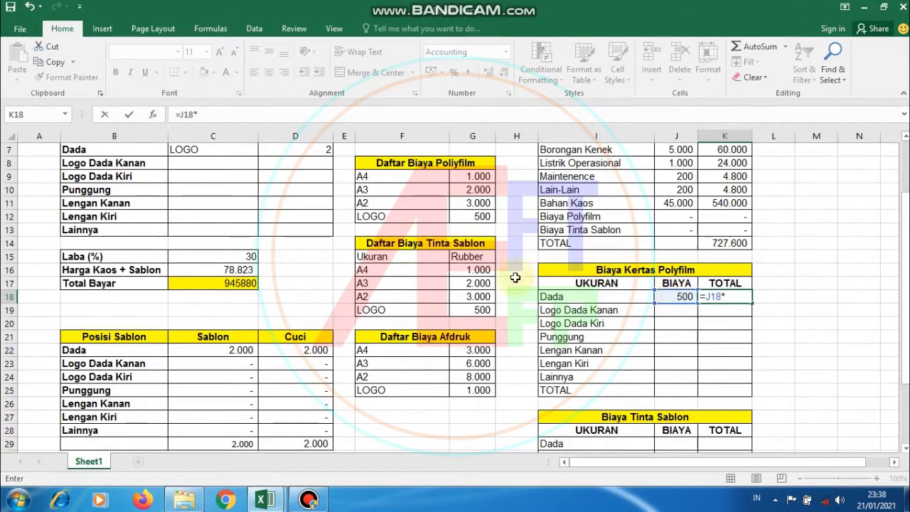
pyautogui.scroll(2, 515, 277)
pyautogui.click(314, 231)
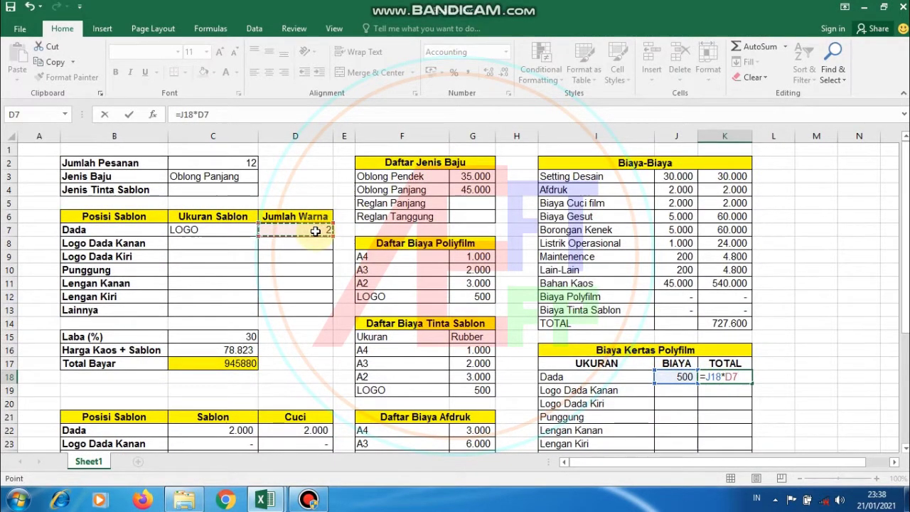
pyautogui.press('Return')
# Fill the J18 and K18 formulas down the polyfilm table and clear J25
pyautogui.scroll(-2, 703, 387)
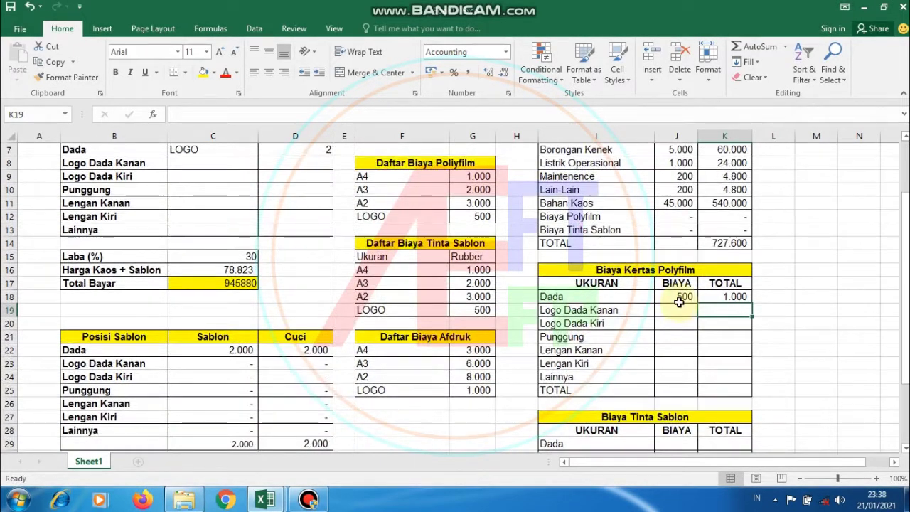
pyautogui.click(679, 302)
pyautogui.moveTo(697, 302); pyautogui.dragTo(693, 390)
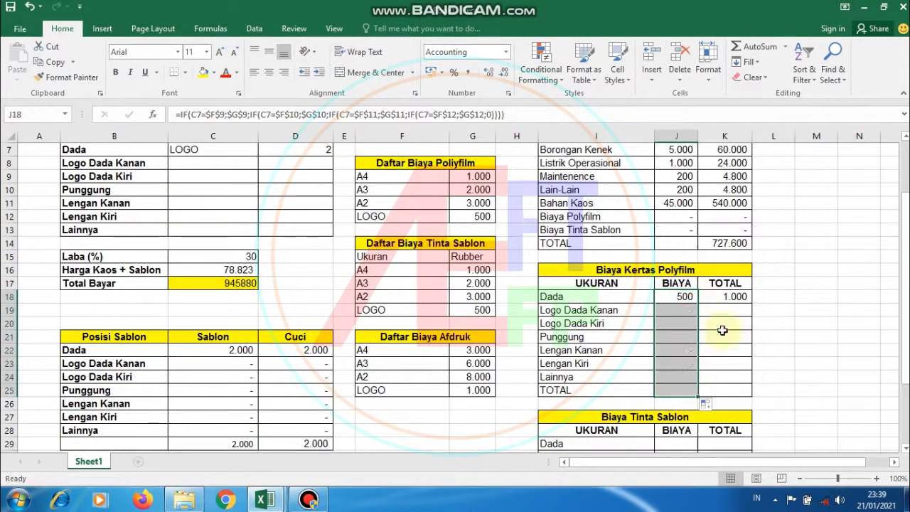
pyautogui.click(736, 296)
pyautogui.moveTo(752, 302); pyautogui.dragTo(746, 378)
pyautogui.click(679, 386)
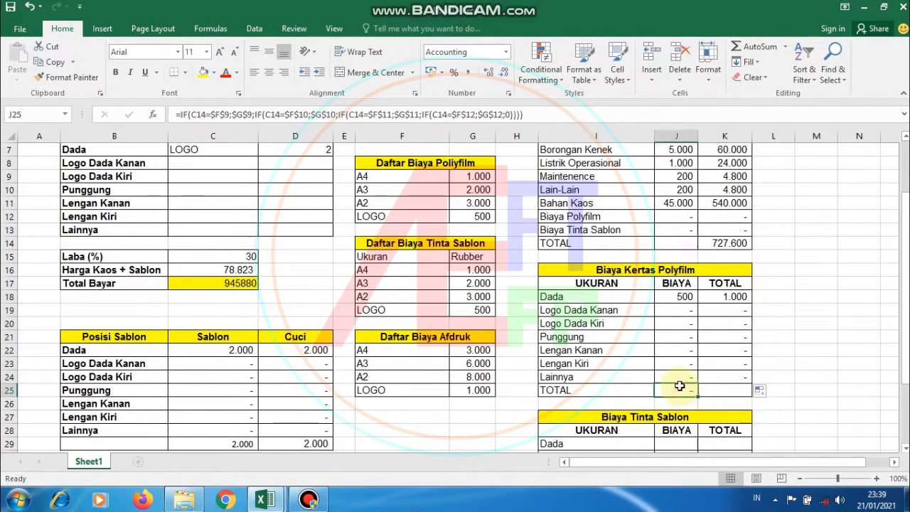
pyautogui.press('Delete')
# AutoSum the polyfilm TOTAL column into K25, giving 1.000
pyautogui.moveTo(739, 294); pyautogui.dragTo(732, 389)
pyautogui.click(755, 46)
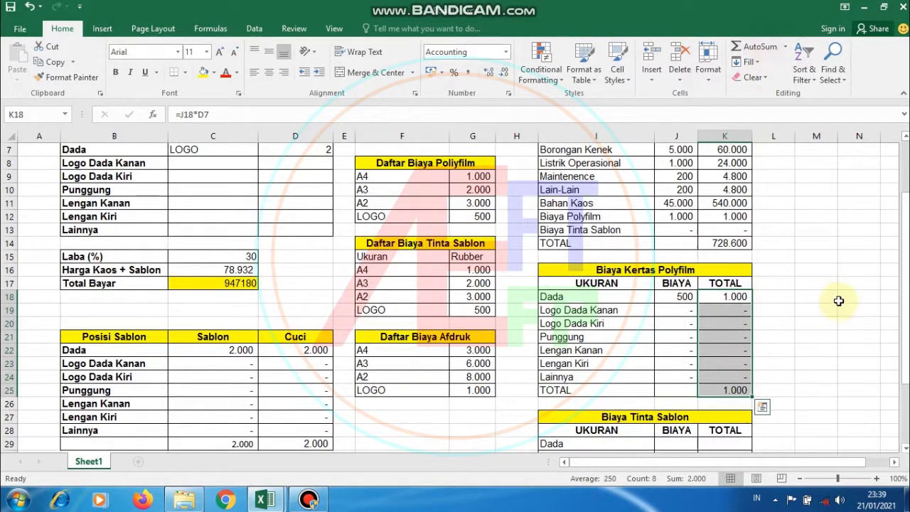
pyautogui.scroll(-4, 661, 294)
pyautogui.click(675, 282)
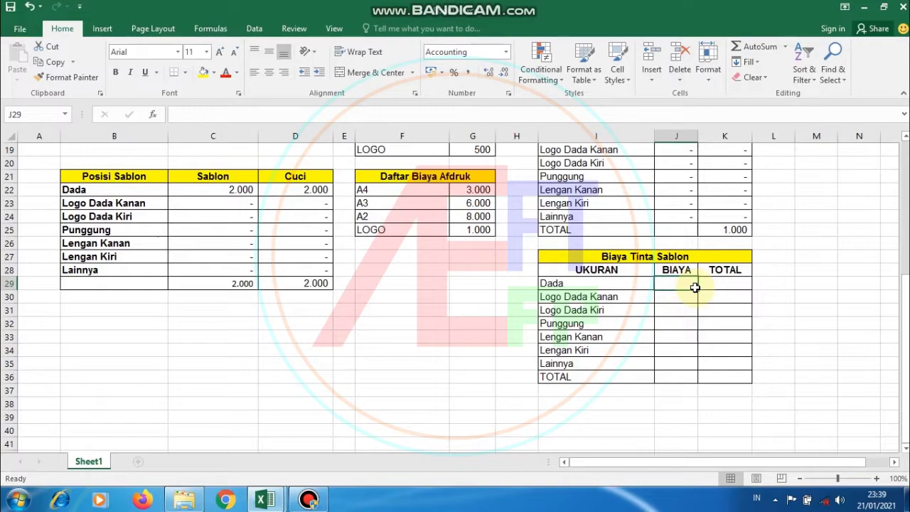
# Start Dada's ink cost in J29 with =IF(C7=$F$16
pyautogui.write('=')
pyautogui.scroll(3, 697, 287)
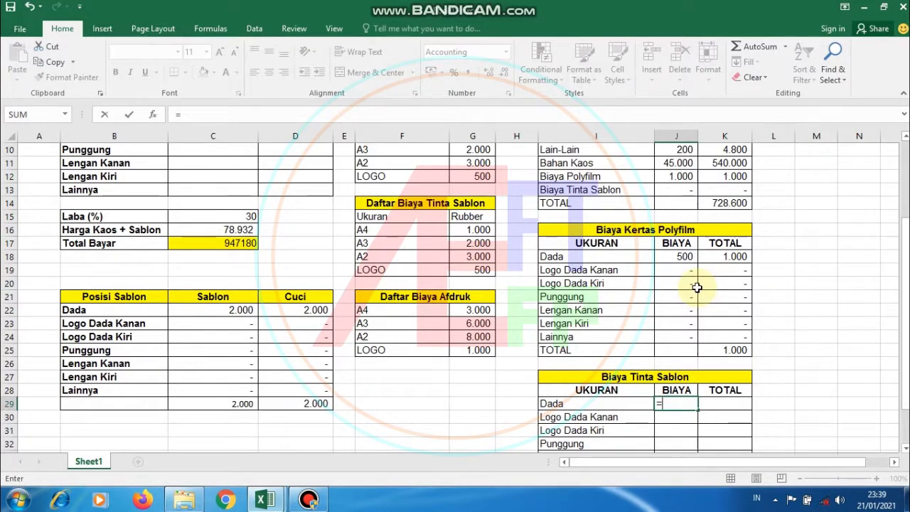
pyautogui.write('IF')
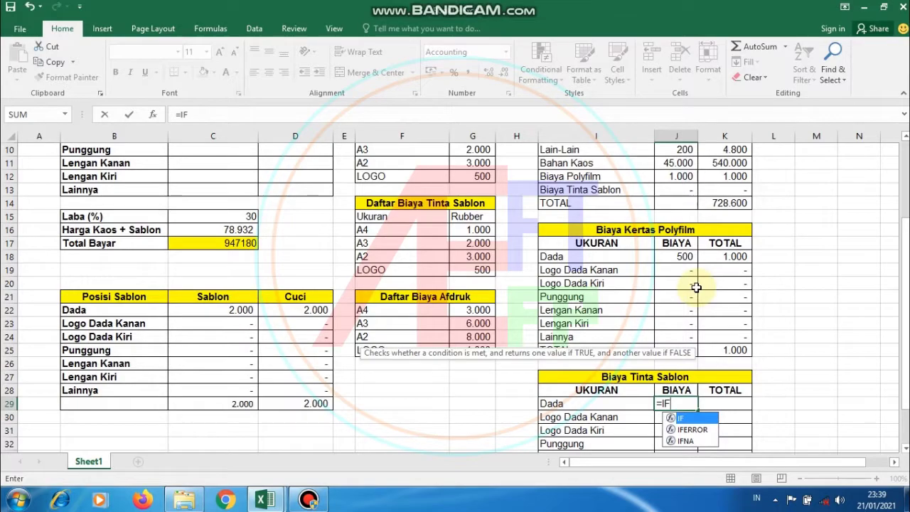
pyautogui.write('(')
pyautogui.scroll(2, 682, 294)
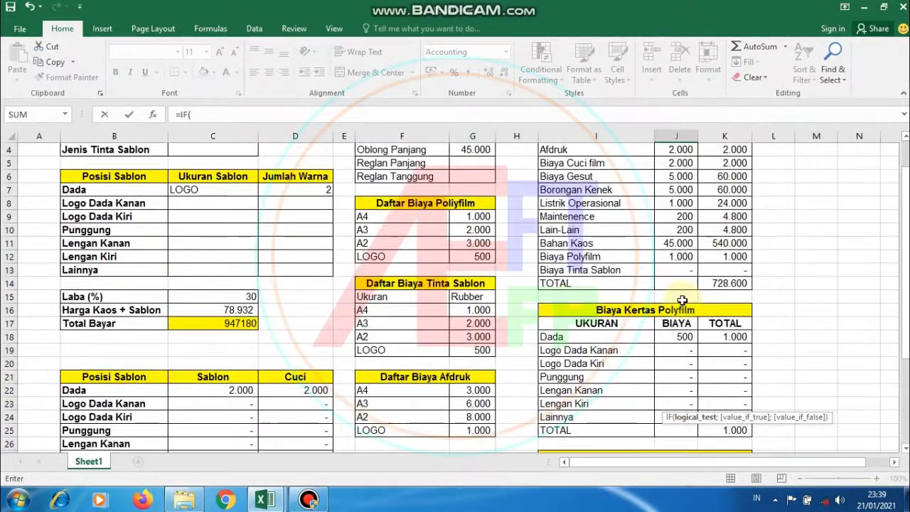
pyautogui.click(216, 188)
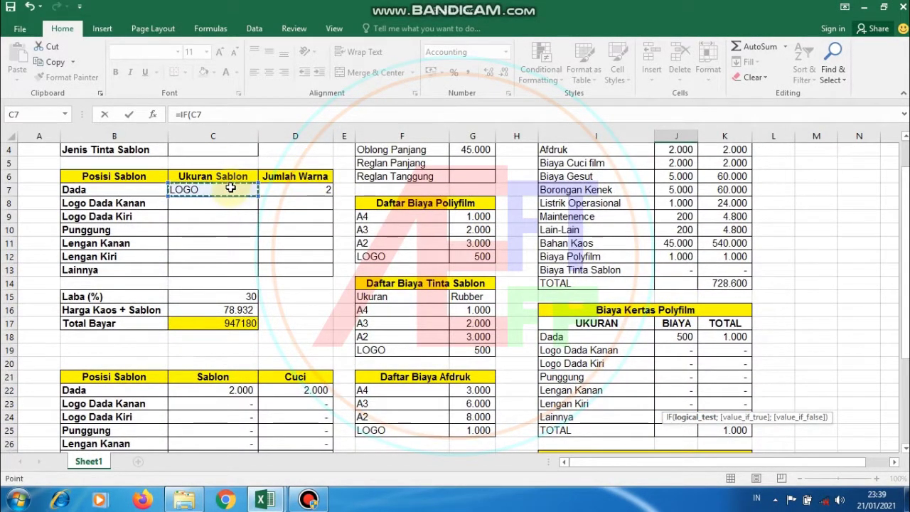
pyautogui.scroll(-1, 211, 186)
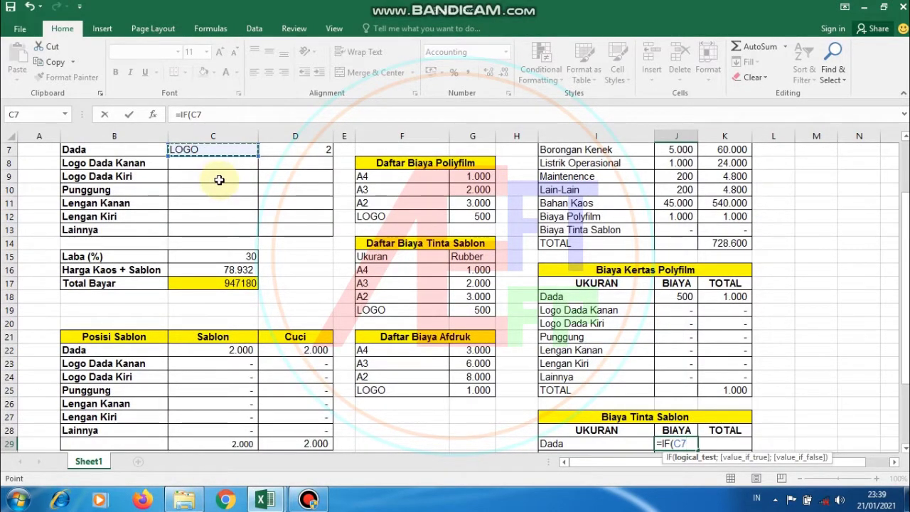
pyautogui.scroll(1, 219, 179)
pyautogui.scroll(-1, 219, 180)
pyautogui.scroll(1, 219, 180)
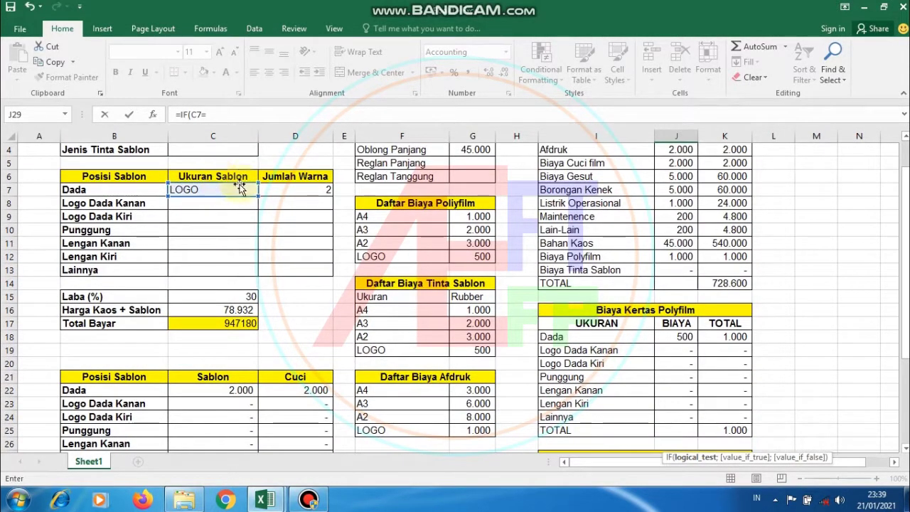
pyautogui.write('=')
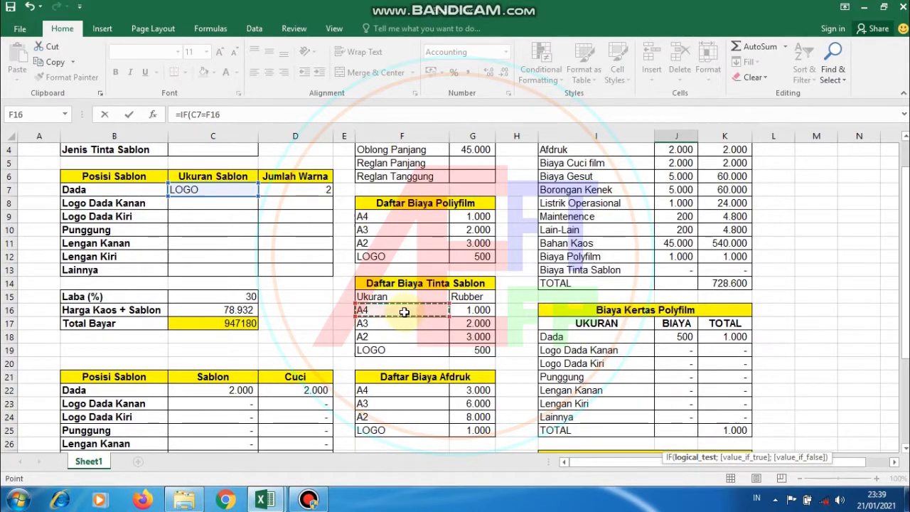
pyautogui.press('F4')
# Add ;$G$16 as the A4 Rubber ink cost and open the next nested IF
pyautogui.scroll(2, 404, 313)
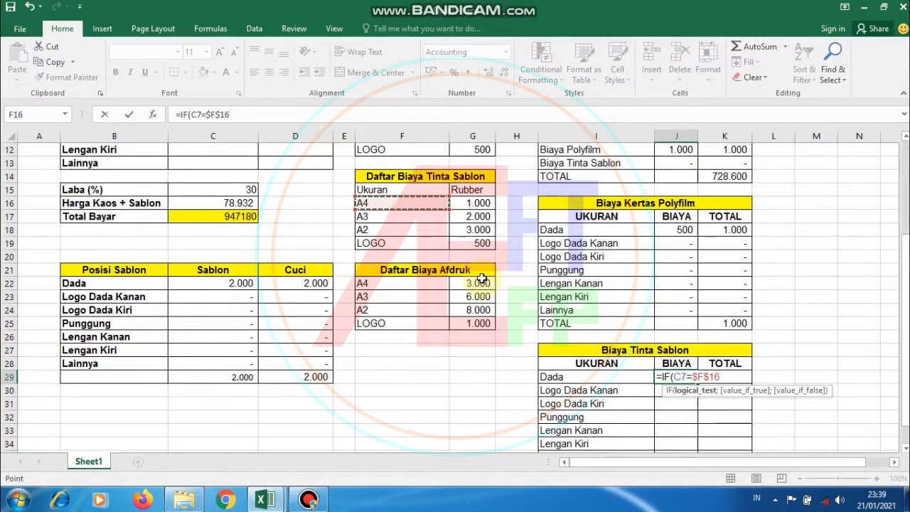
pyautogui.scroll(1, 497, 273)
pyautogui.scroll(1, 499, 272)
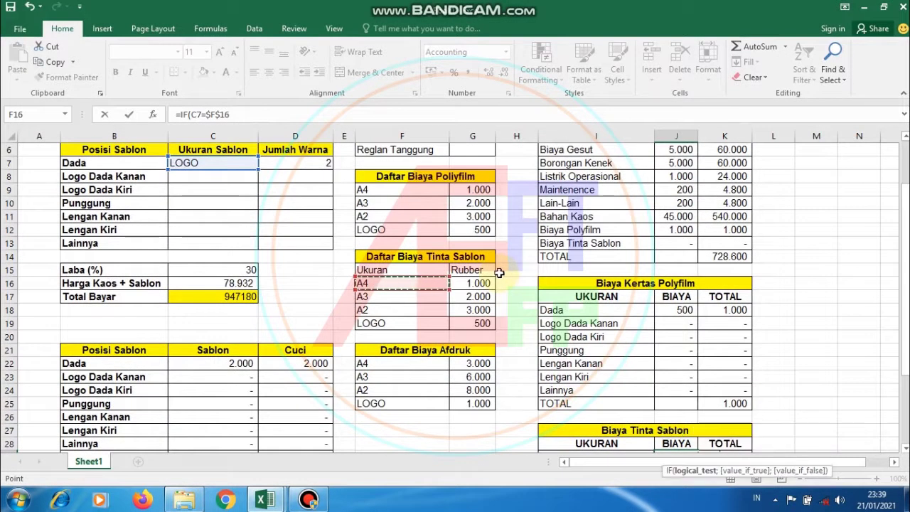
pyautogui.write(';')
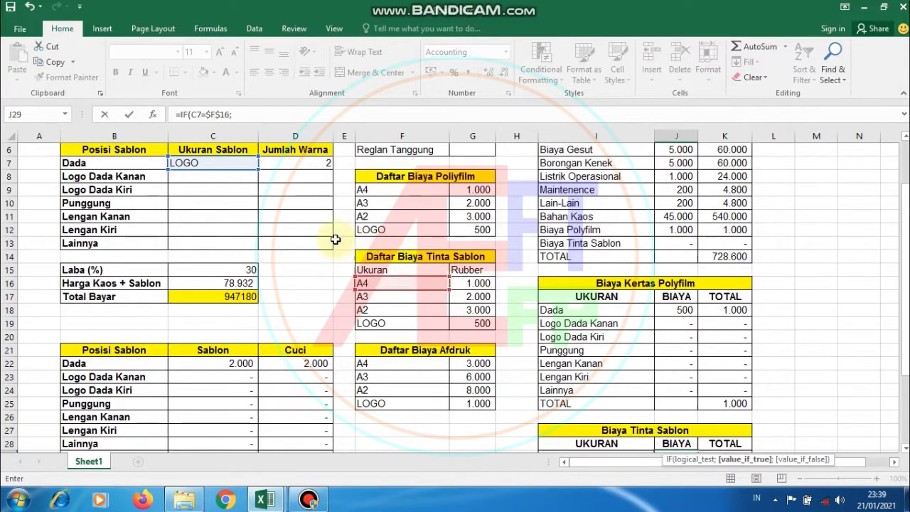
pyautogui.click(481, 282)
pyautogui.press('F4')
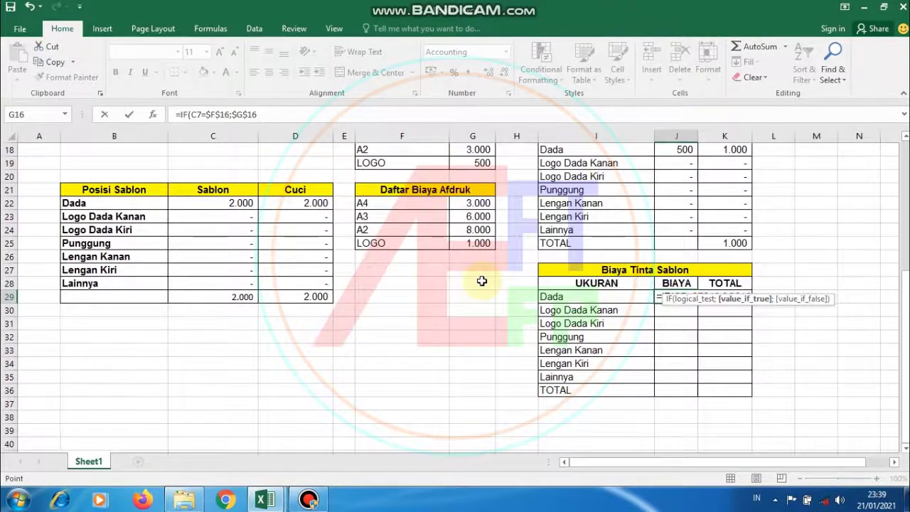
pyautogui.scroll(1, 481, 282)
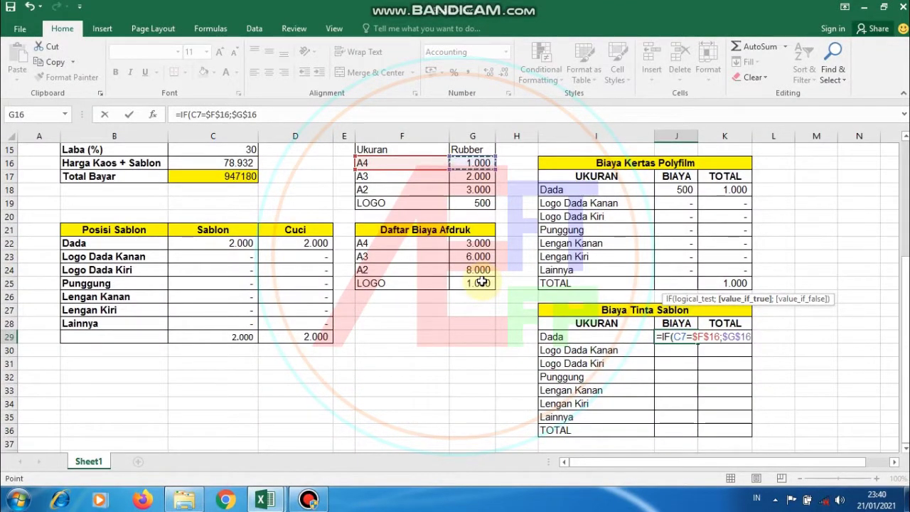
pyautogui.write(';IF')
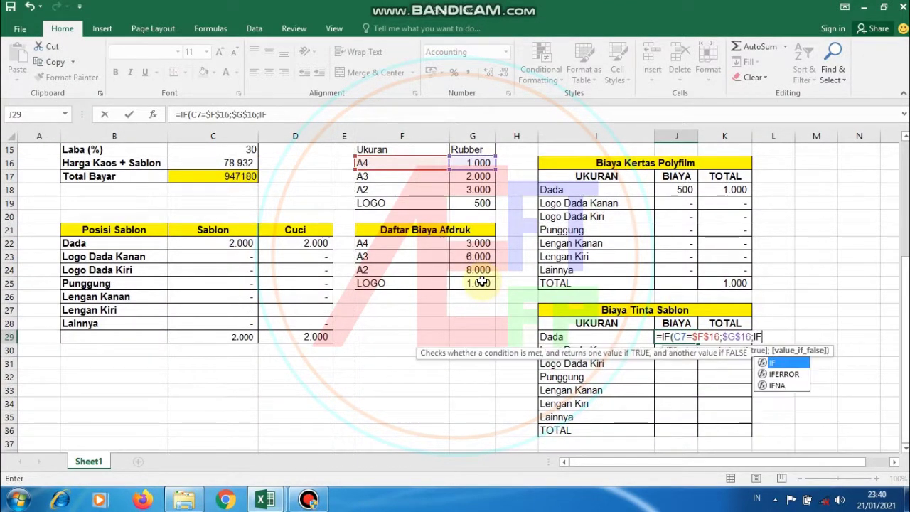
pyautogui.write('(')
# Add the A3 test to J29: if C7 equals F17, return $G$17
pyautogui.scroll(3, 223, 221)
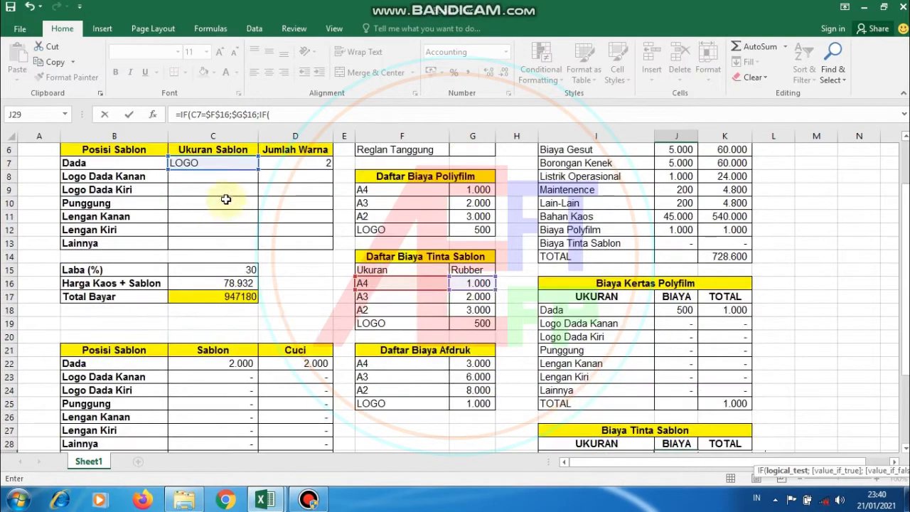
pyautogui.click(223, 162)
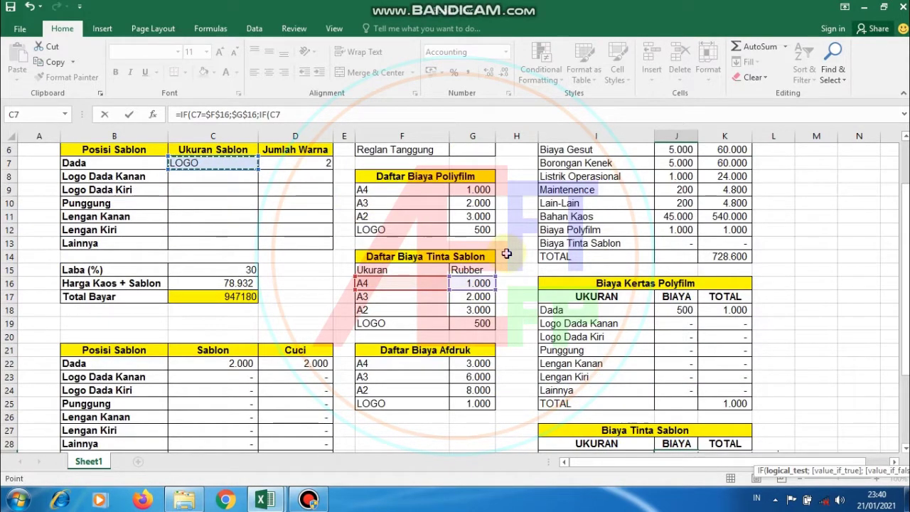
pyautogui.write('=')
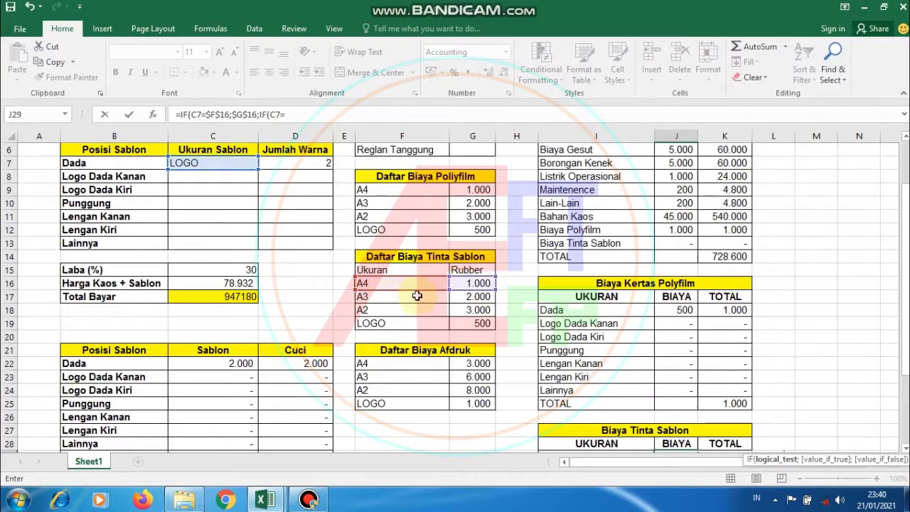
pyautogui.click(417, 295)
pyautogui.scroll(-4, 477, 291)
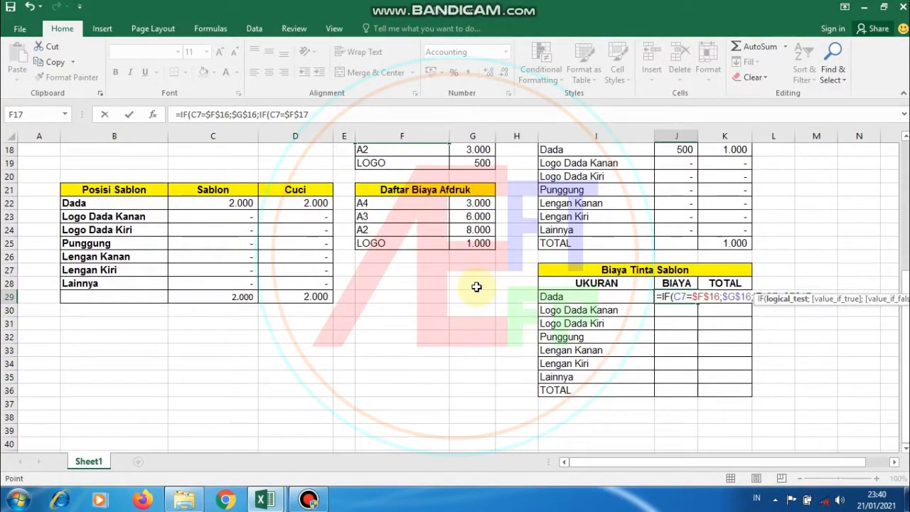
pyautogui.write(';')
pyautogui.scroll(3, 476, 286)
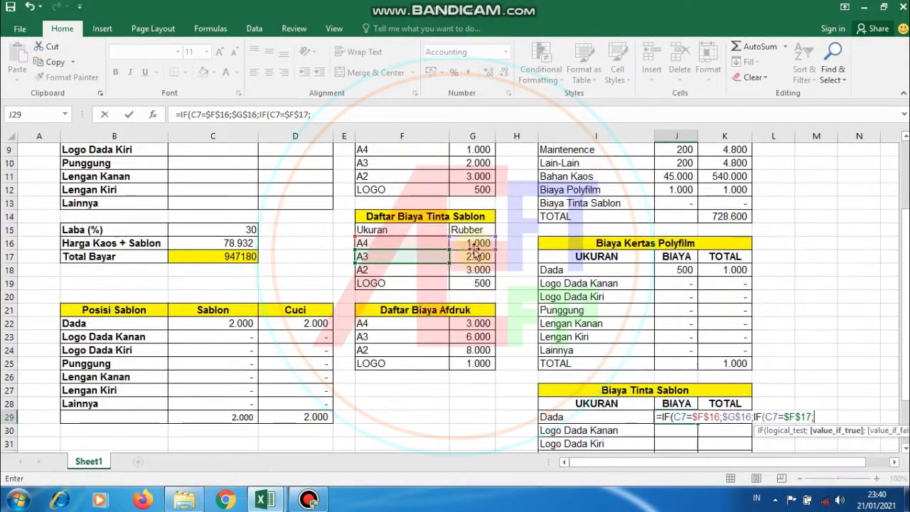
pyautogui.click(473, 256)
pyautogui.press('F4')
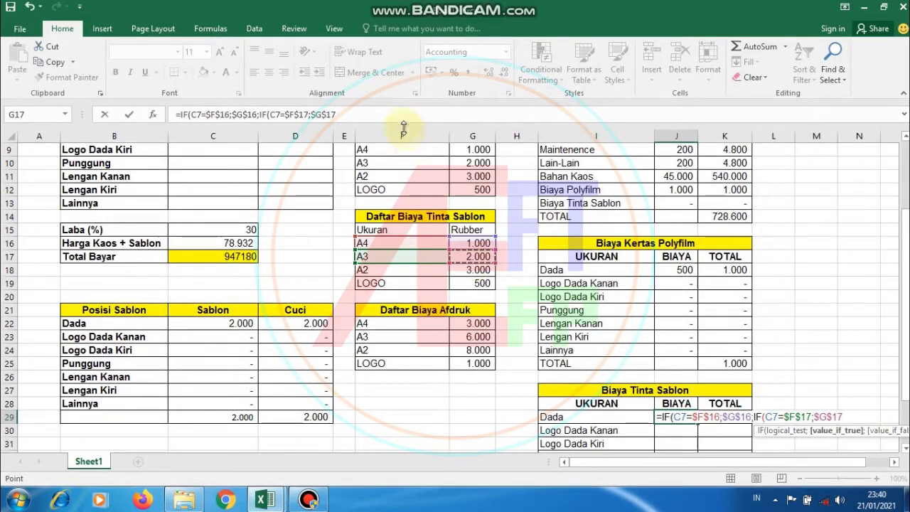
pyautogui.click(403, 114)
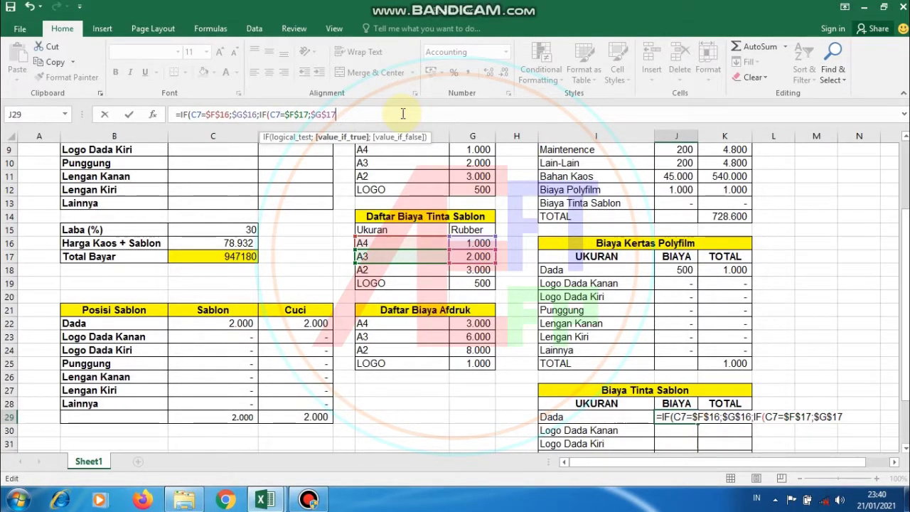
# Nest an IF that returns the A2 ink cost when C7 matches the A2 label
pyautogui.write(';IF')
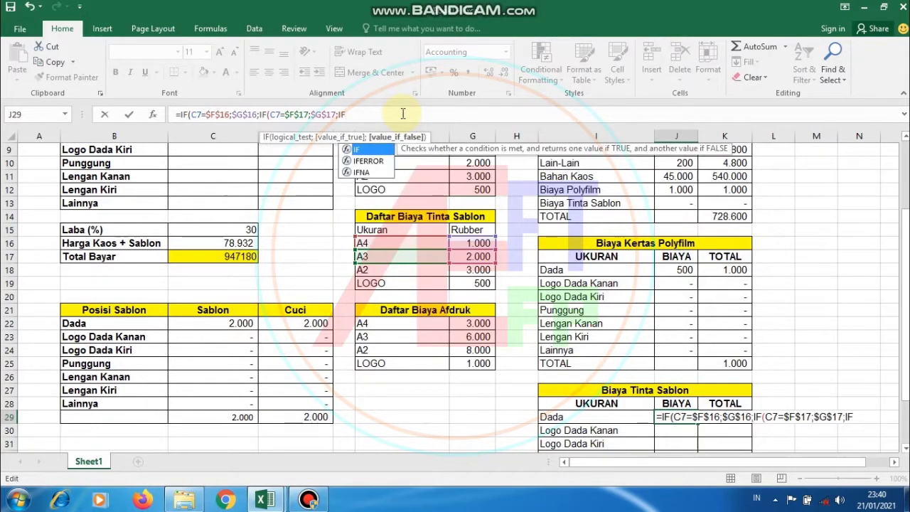
pyautogui.write('(')
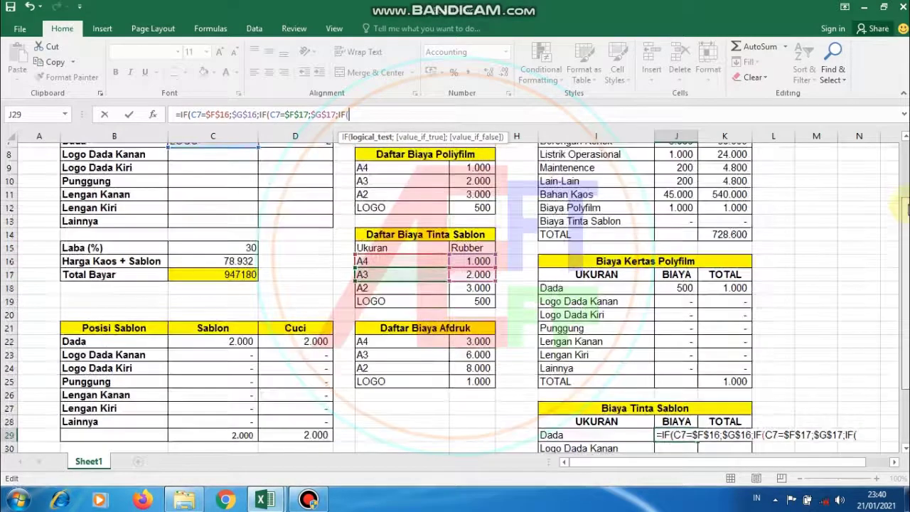
pyautogui.scroll(2, 897, 192)
pyautogui.click(232, 203)
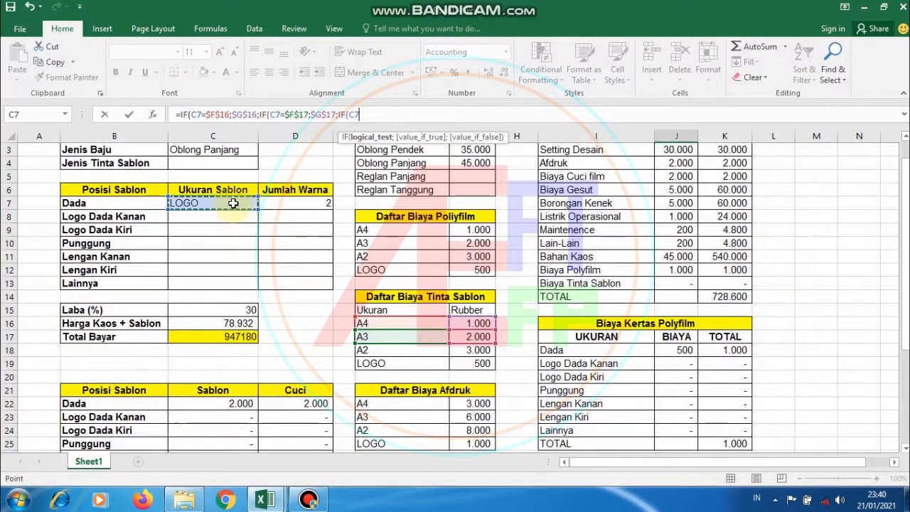
pyautogui.write('=')
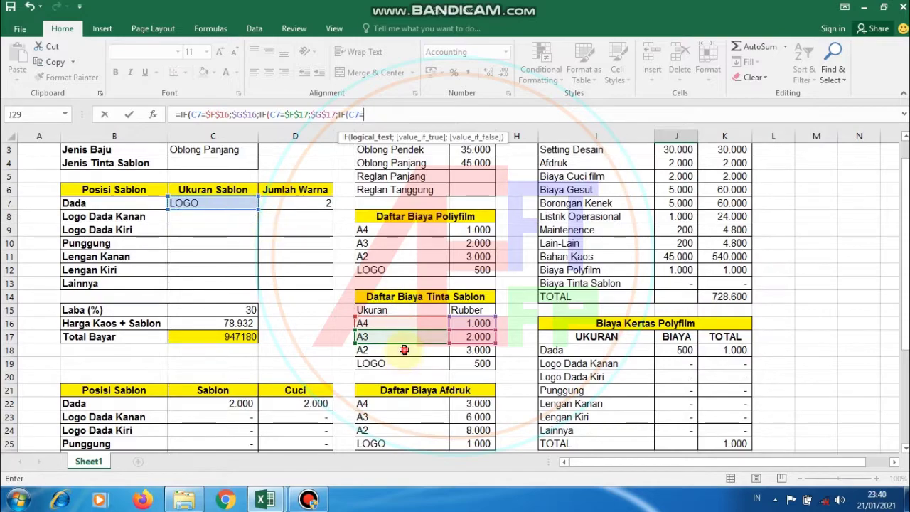
pyautogui.click(404, 350)
pyautogui.scroll(-5, 409, 348)
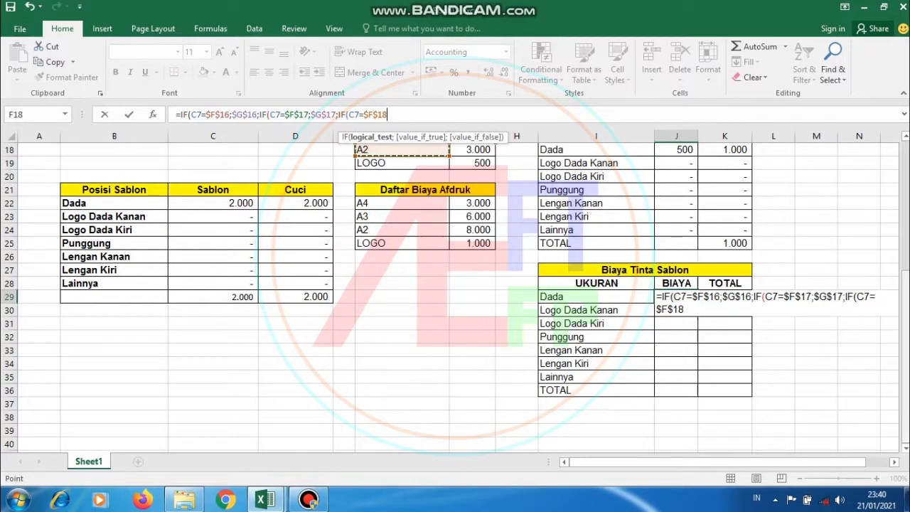
pyautogui.write(';')
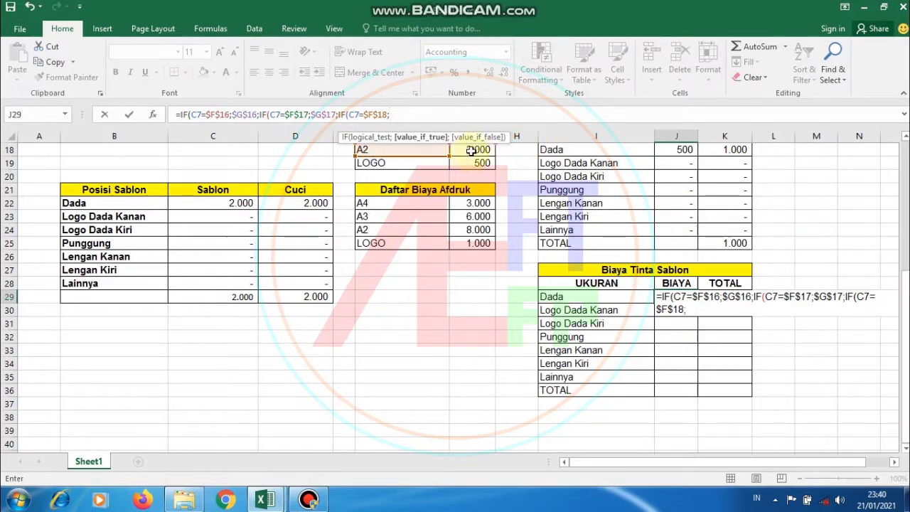
pyautogui.click(472, 151)
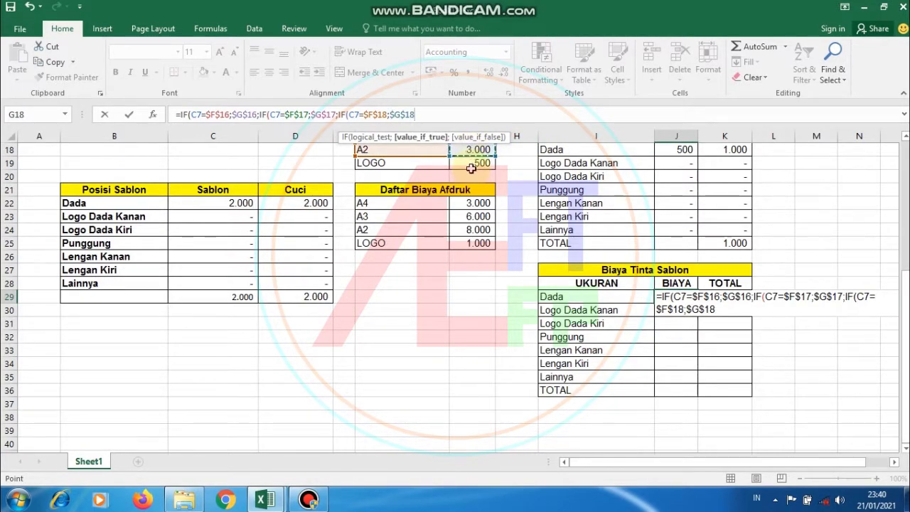
# Add the final LOGO test with absolute references and 0 fallback, and close the formula, showing 500
pyautogui.write(';')
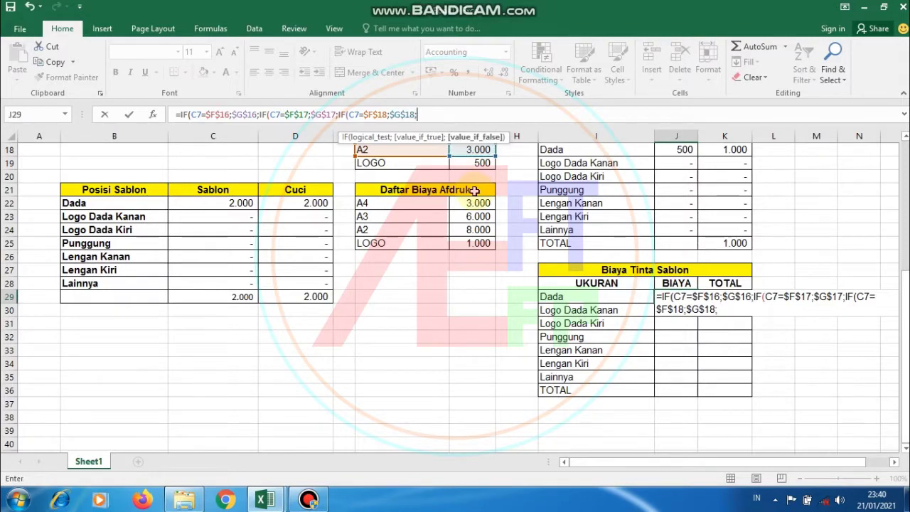
pyautogui.write('IF')
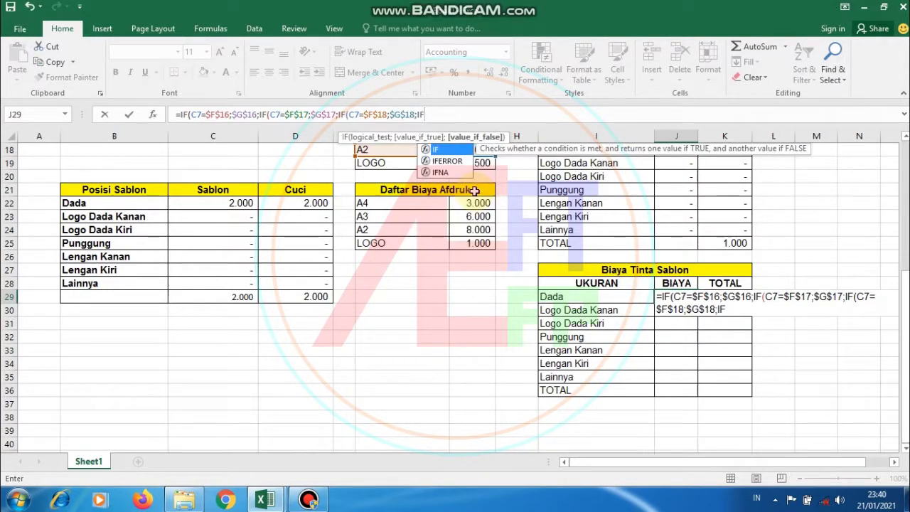
pyautogui.write('(')
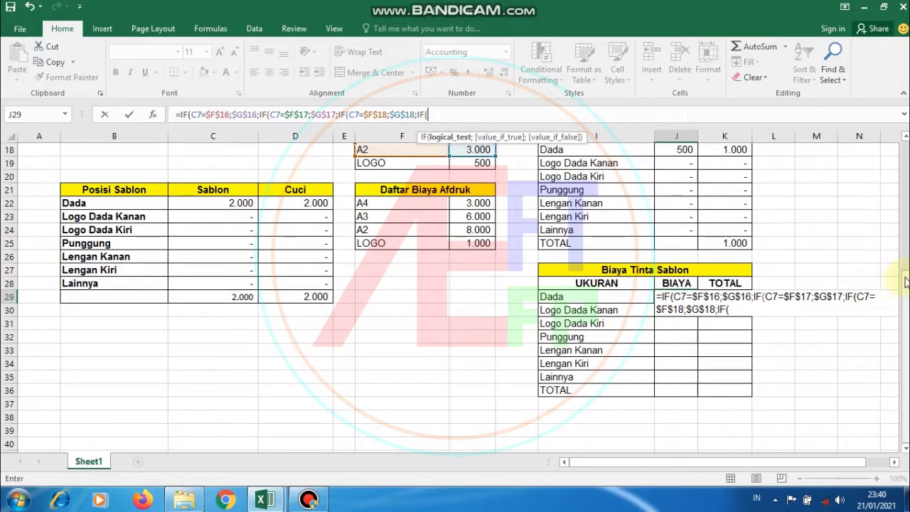
pyautogui.scroll(1, 903, 252)
pyautogui.scroll(5, 903, 252)
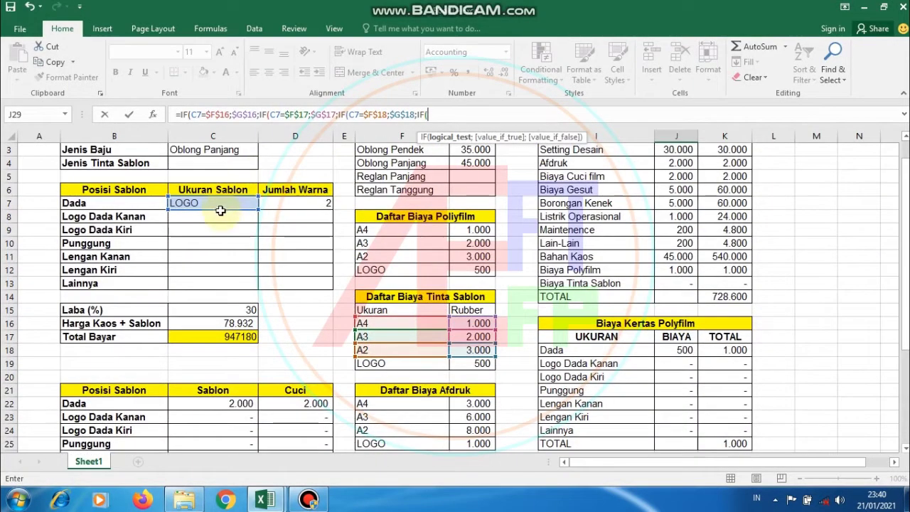
pyautogui.click(220, 202)
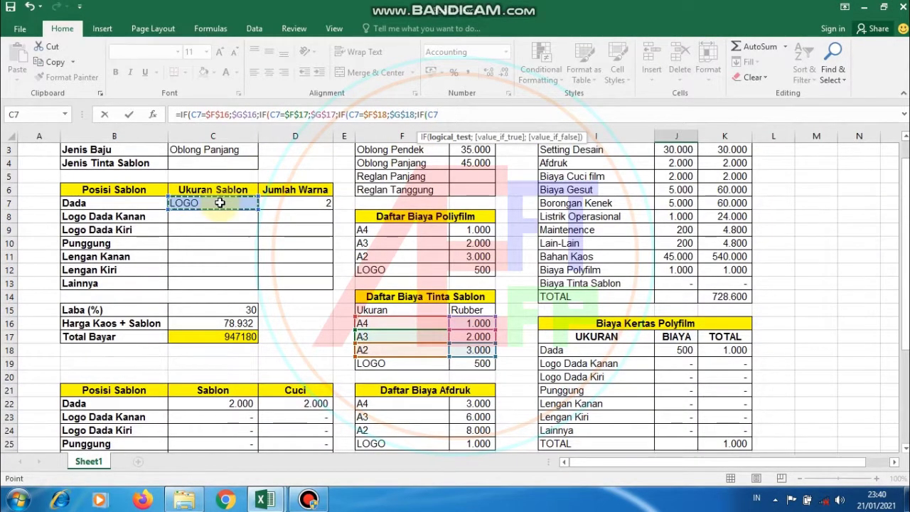
pyautogui.write('=')
pyautogui.click(384, 364)
pyautogui.press('F4')
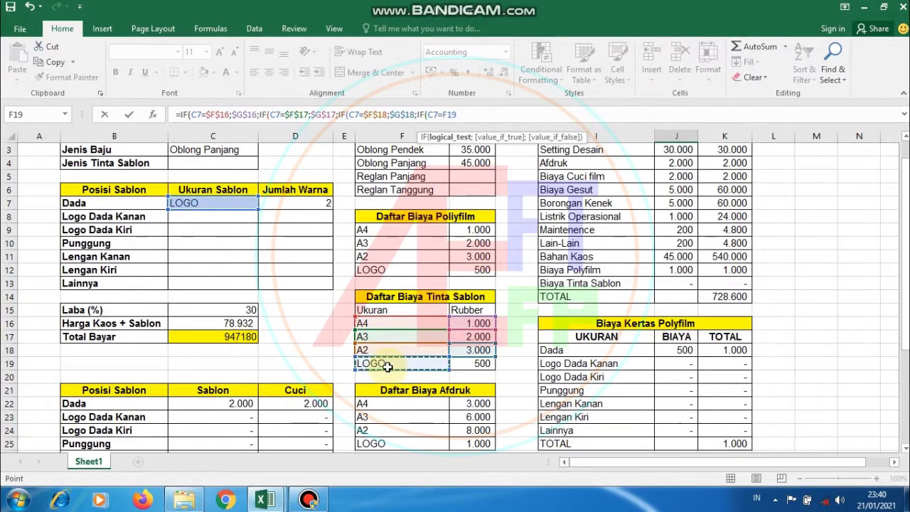
pyautogui.scroll(-5, 391, 355)
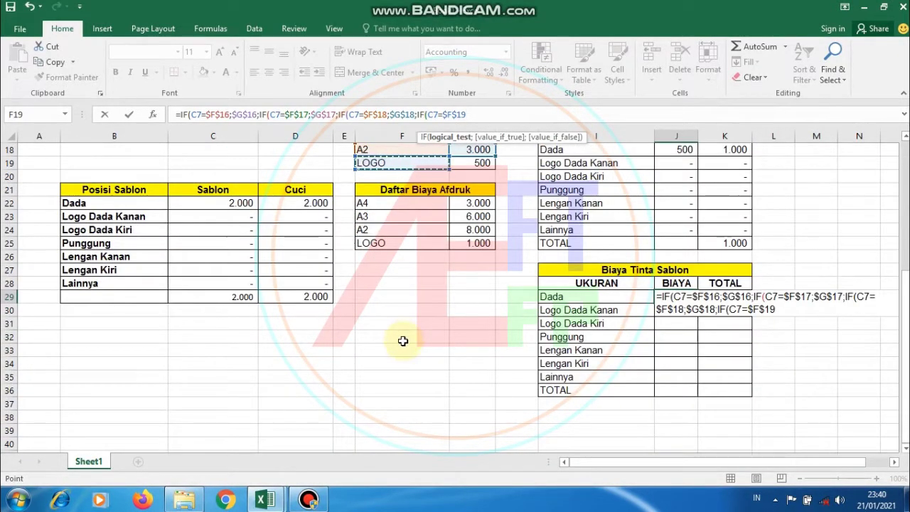
pyautogui.write(';')
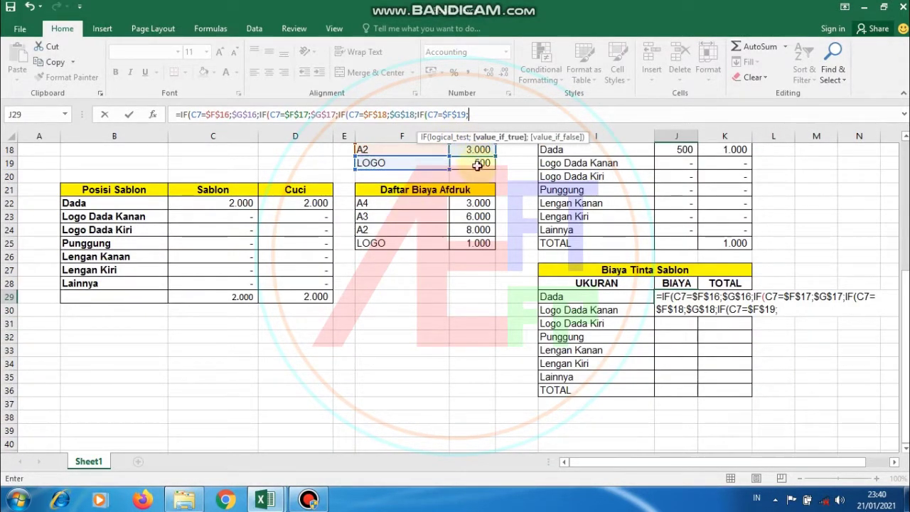
pyautogui.click(478, 164)
pyautogui.press('F4')
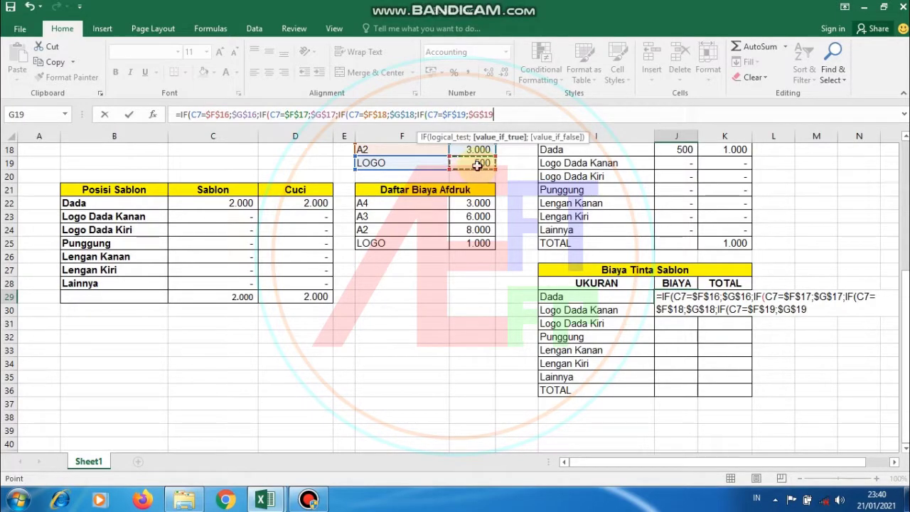
pyautogui.write(';0')
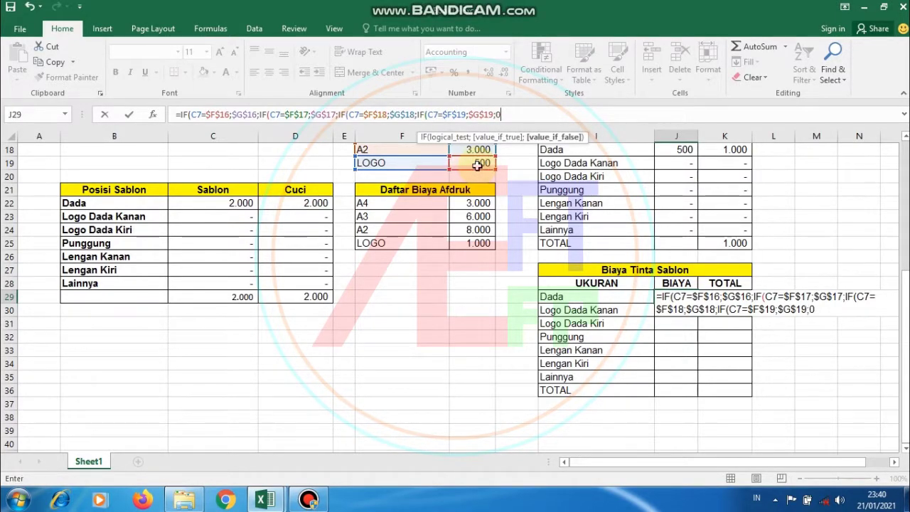
pyautogui.write(')))')
pyautogui.press('Return')
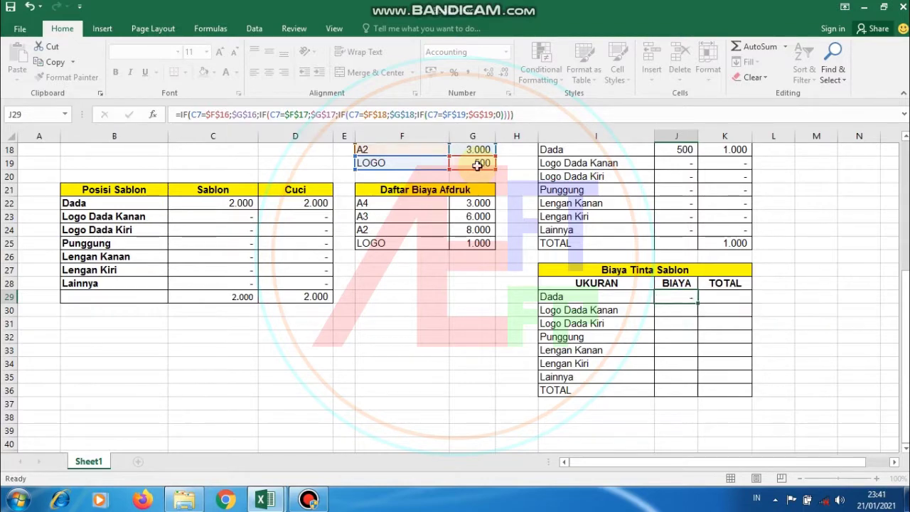
pyautogui.rightClick(477, 164)
pyautogui.click(744, 287)
# Enter =J29*D7 in K29 so the Dada total reads 1.000
pyautogui.click(744, 294)
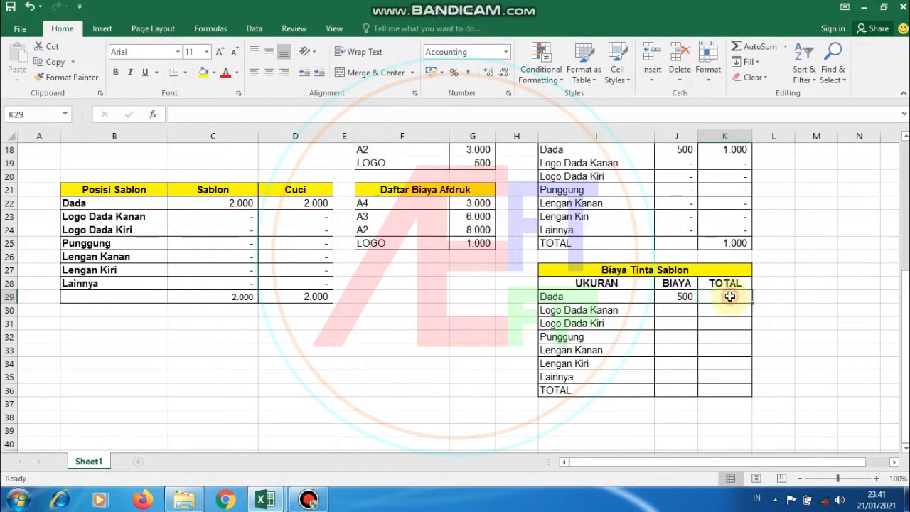
pyautogui.scroll(1, 742, 312)
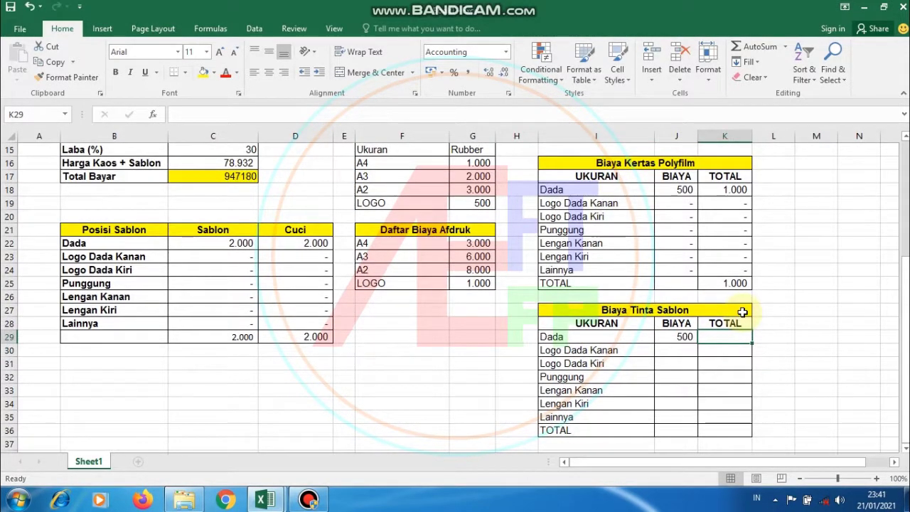
pyautogui.write('=')
pyautogui.click(684, 337)
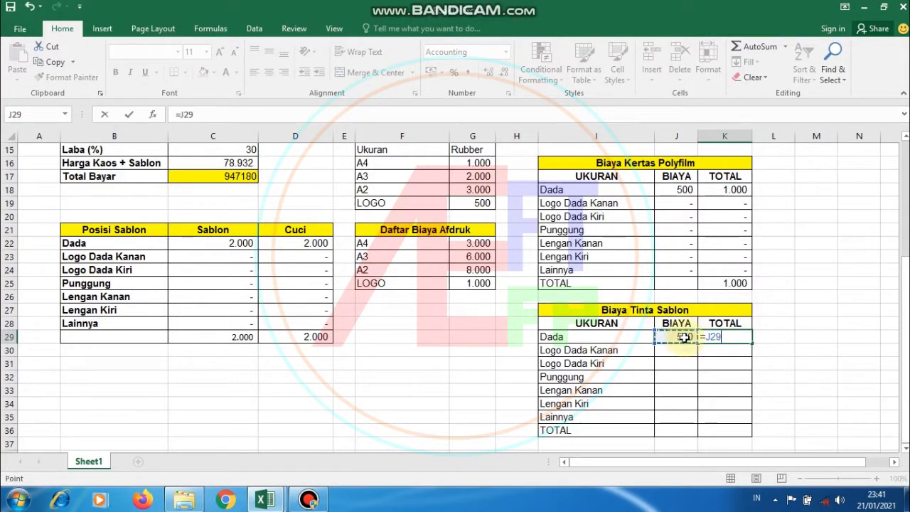
pyautogui.write('*')
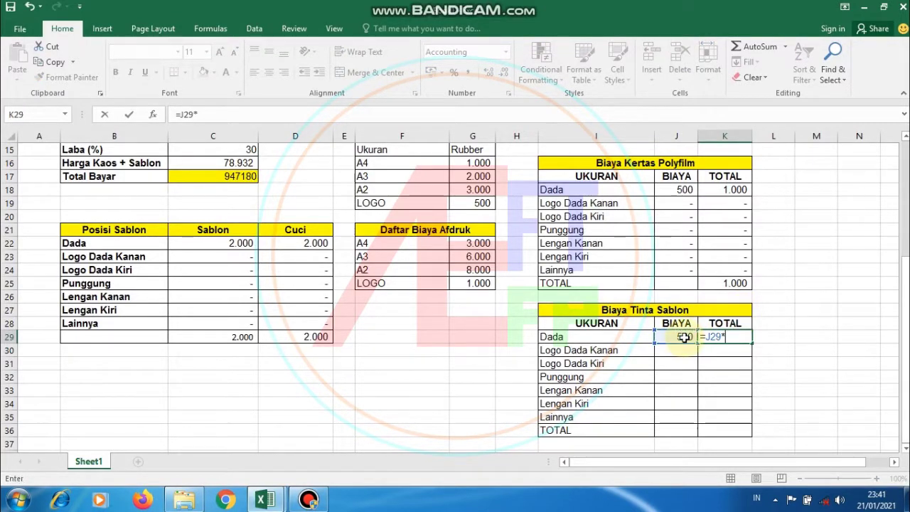
pyautogui.scroll(5, 661, 330)
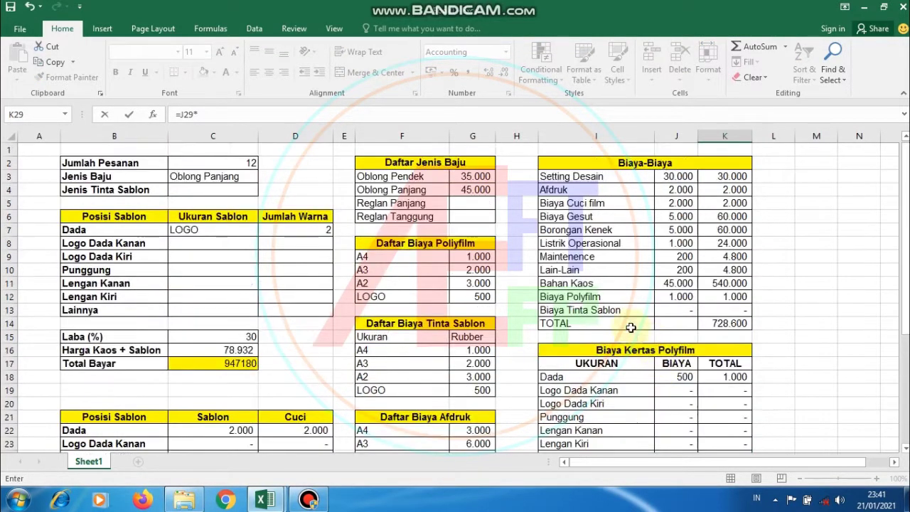
pyautogui.click(290, 229)
pyautogui.press('Return')
# Fill the J29 ink cost and K29 total formulas down through the Lainnya row
pyautogui.scroll(-2, 290, 229)
pyautogui.scroll(-3, 451, 305)
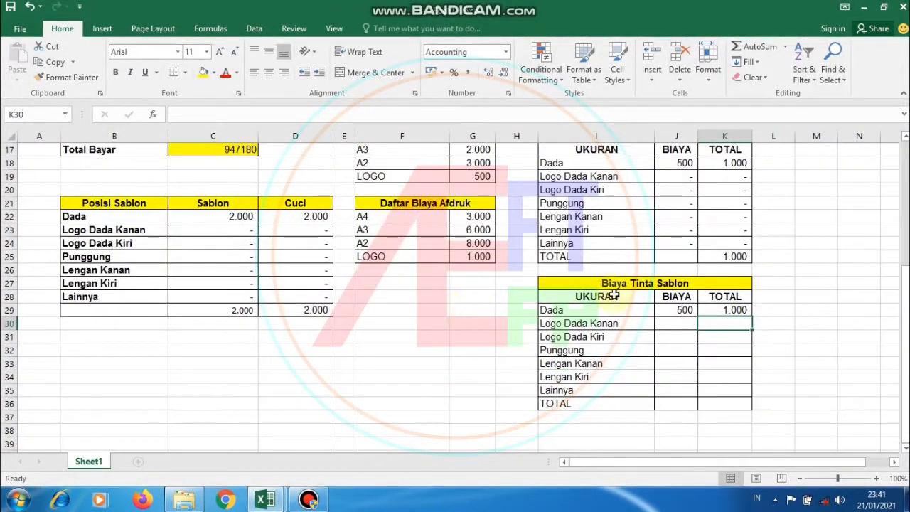
pyautogui.click(682, 310)
pyautogui.moveTo(682, 310); pyautogui.dragTo(689, 388)
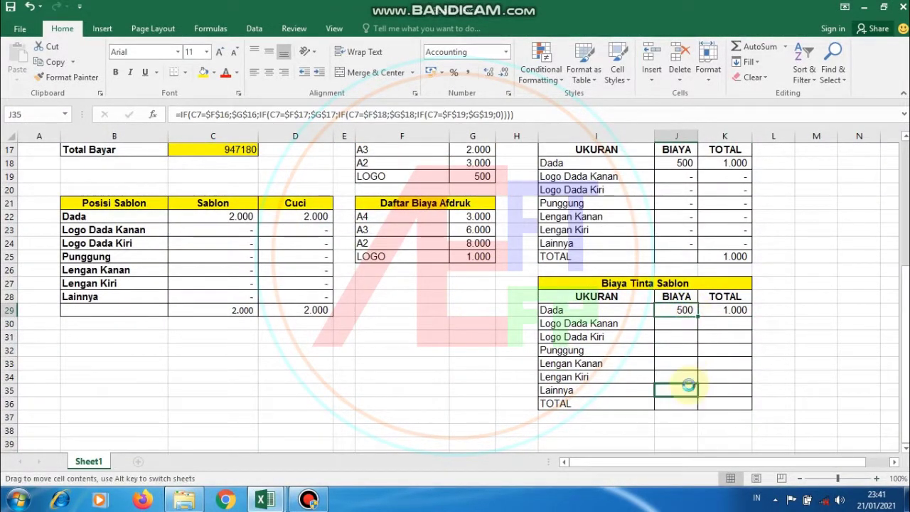
pyautogui.hotkey('ctrl', 'z')
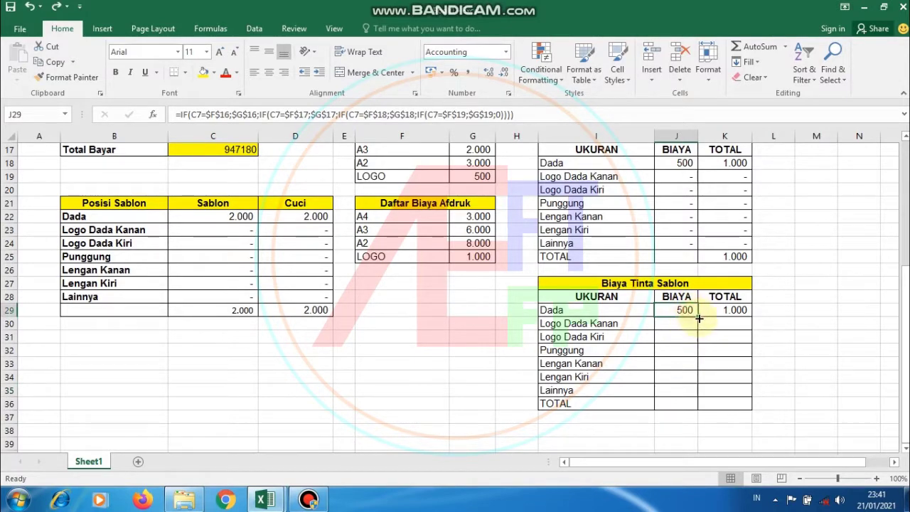
pyautogui.moveTo(698, 318); pyautogui.dragTo(696, 392)
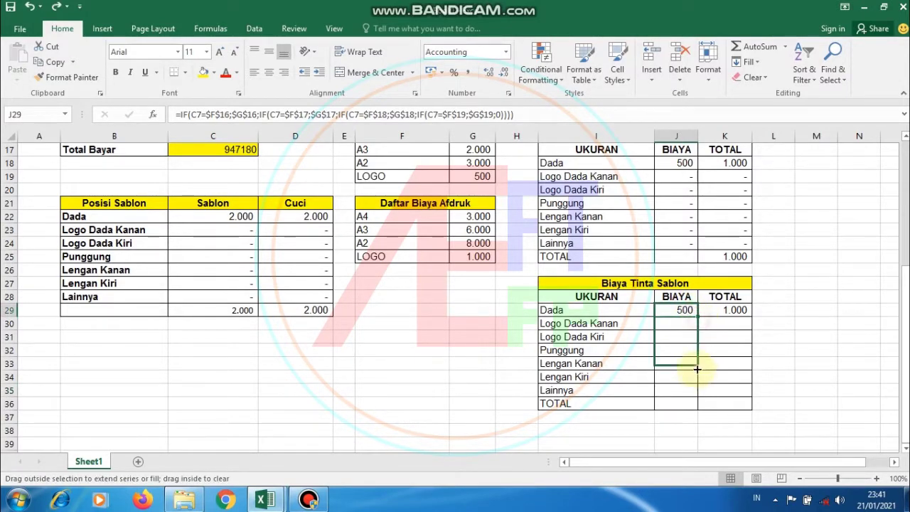
pyautogui.click(739, 310)
pyautogui.moveTo(750, 317); pyautogui.dragTo(745, 391)
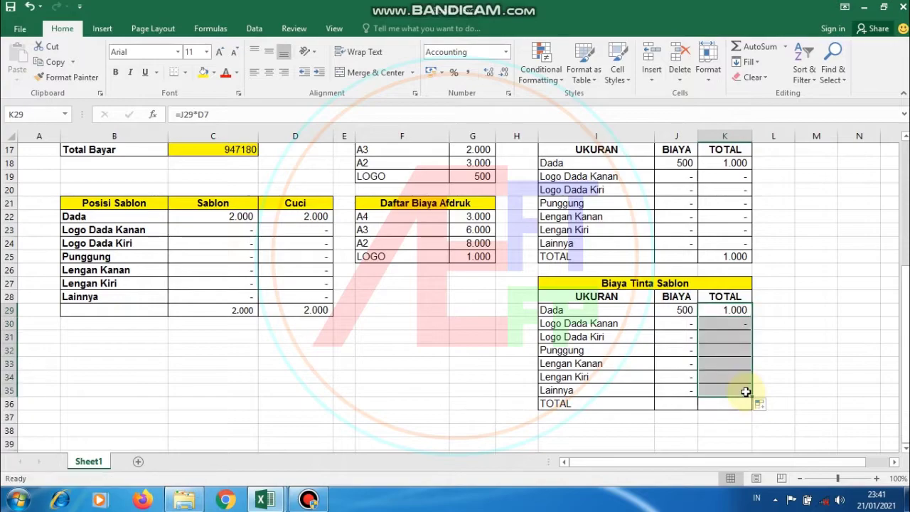
pyautogui.moveTo(745, 391); pyautogui.dragTo(727, 402)
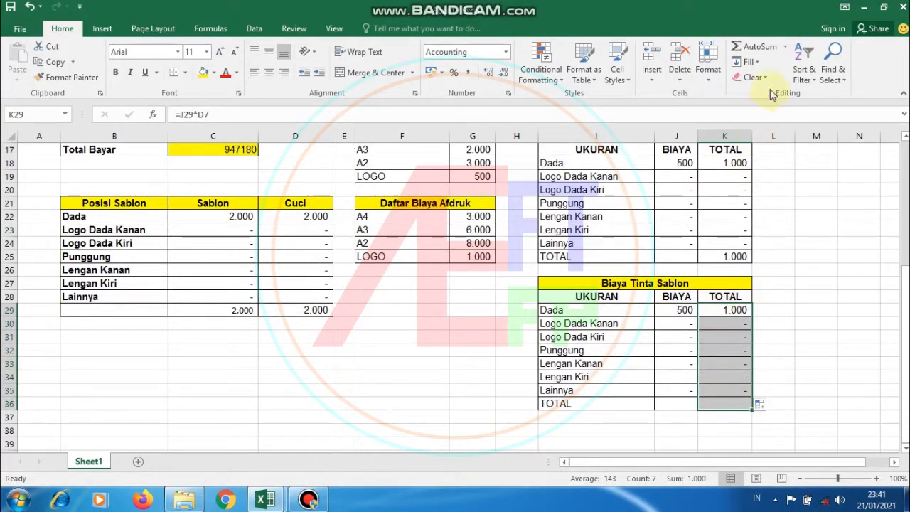
pyautogui.click(754, 46)
pyautogui.click(816, 283)
# Change the order quantity in C2 to 24
pyautogui.scroll(3, 760, 369)
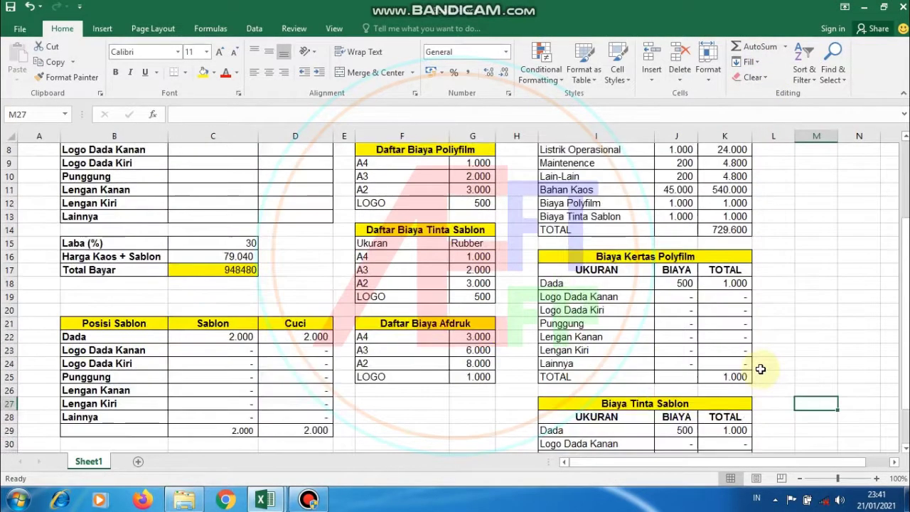
pyautogui.scroll(3, 760, 369)
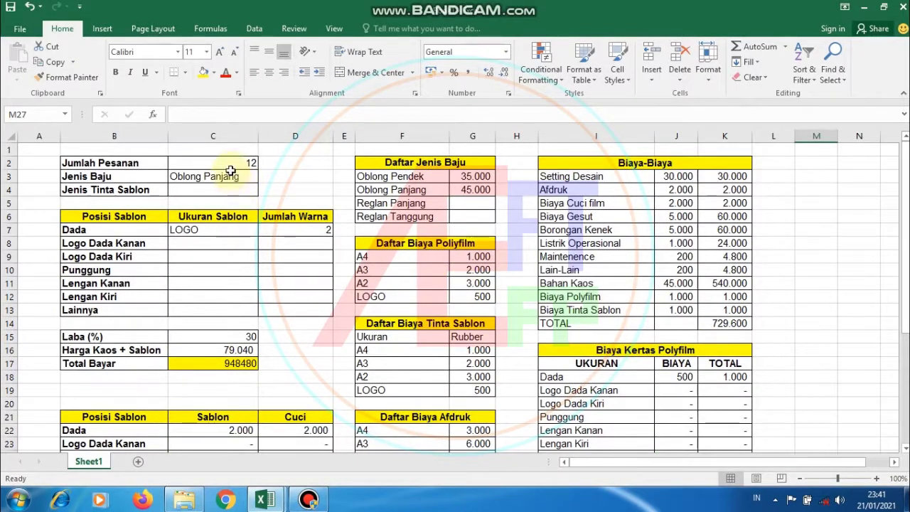
pyautogui.click(229, 230)
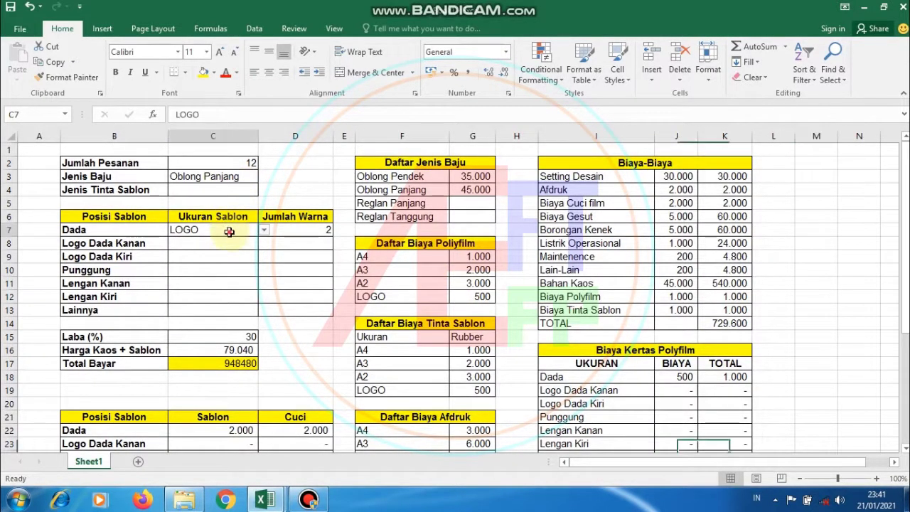
pyautogui.click(245, 162)
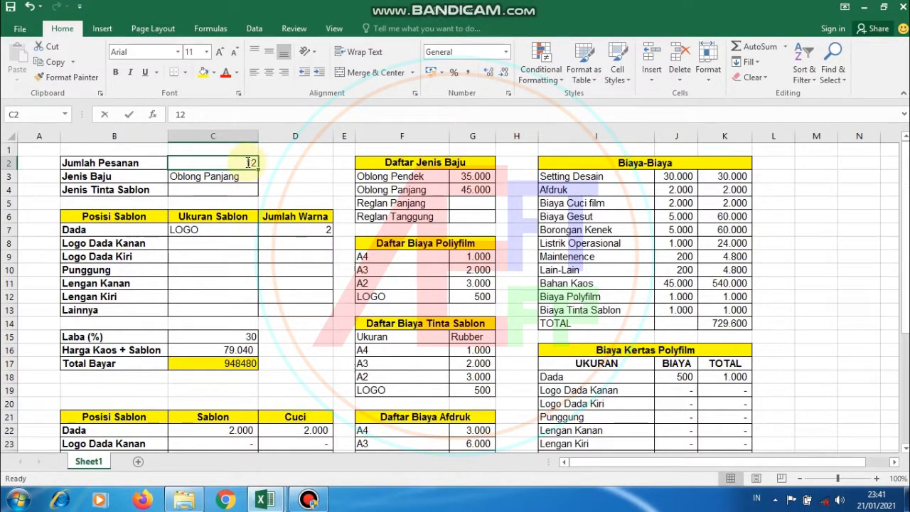
pyautogui.write('24')
pyautogui.press('Return')
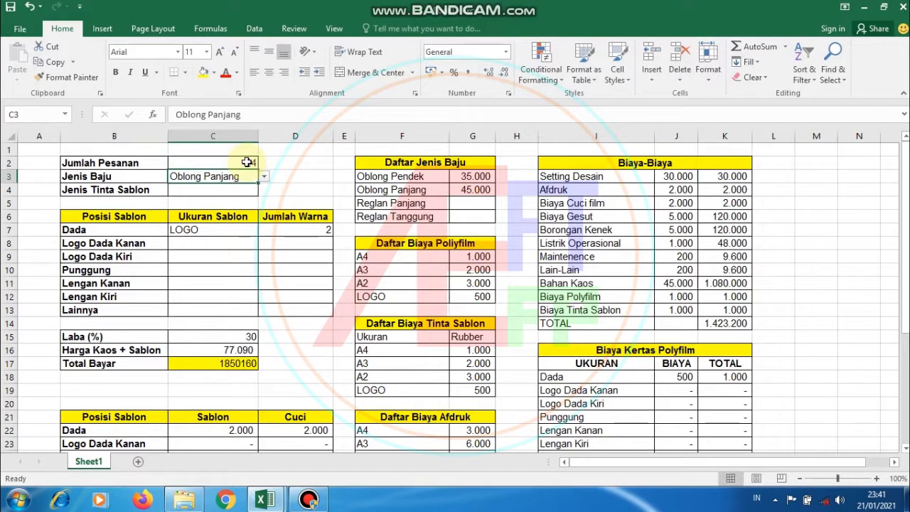
# Set the Dada print size in C7 to A4
pyautogui.click(238, 228)
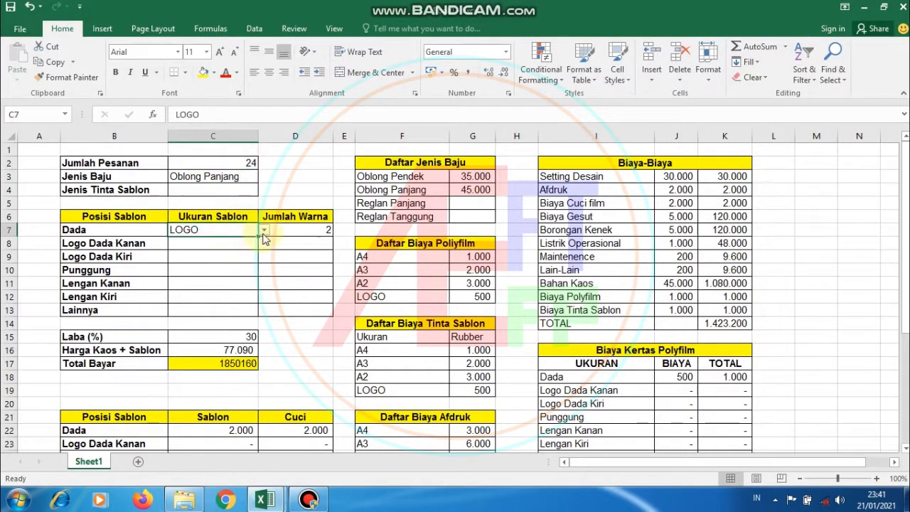
pyautogui.click(263, 230)
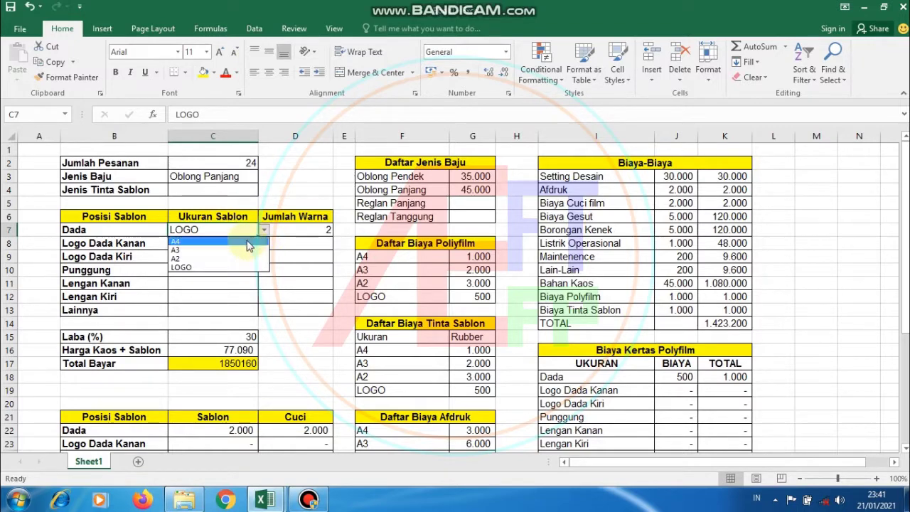
pyautogui.click(247, 242)
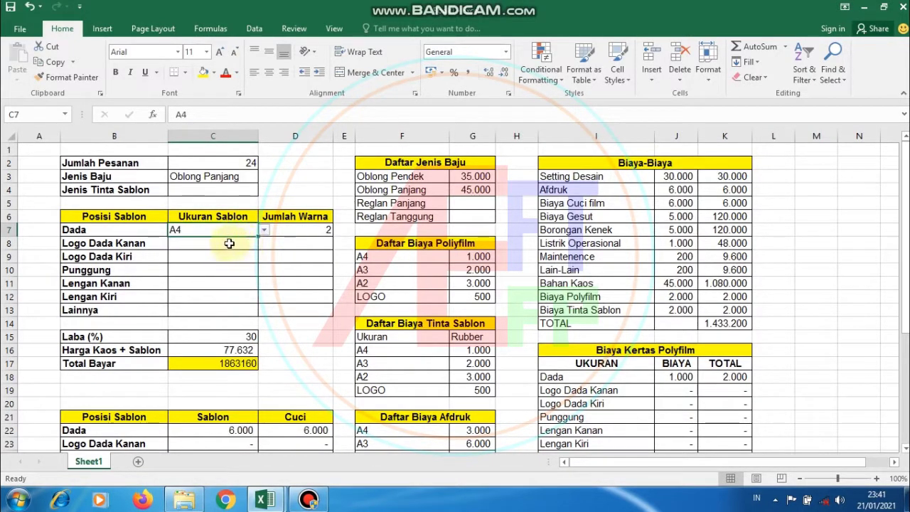
# Set the Punggung print size to A3 with 2 colours
pyautogui.click(228, 243)
pyautogui.click(220, 270)
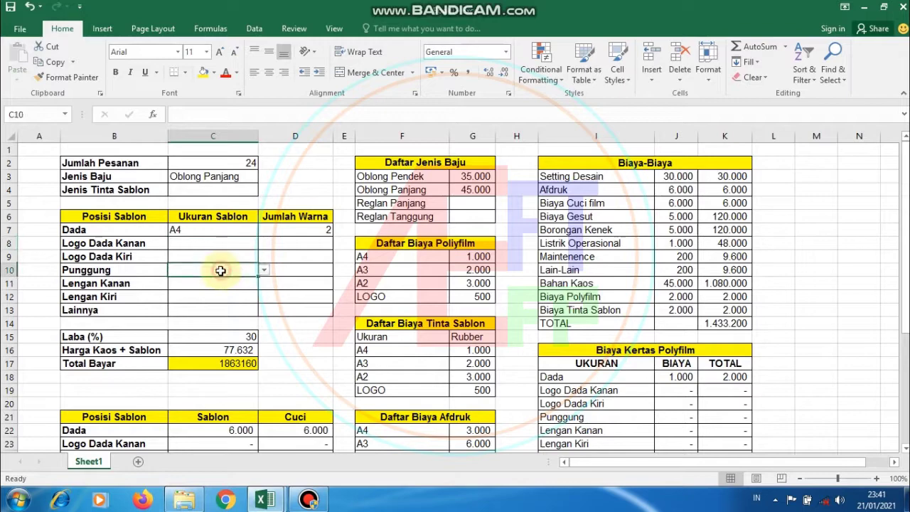
pyautogui.click(264, 270)
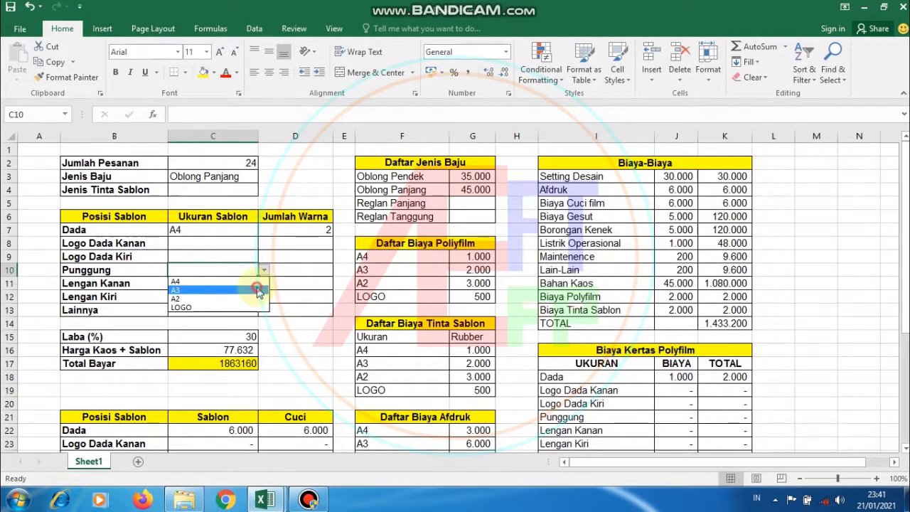
pyautogui.click(256, 290)
pyautogui.click(282, 268)
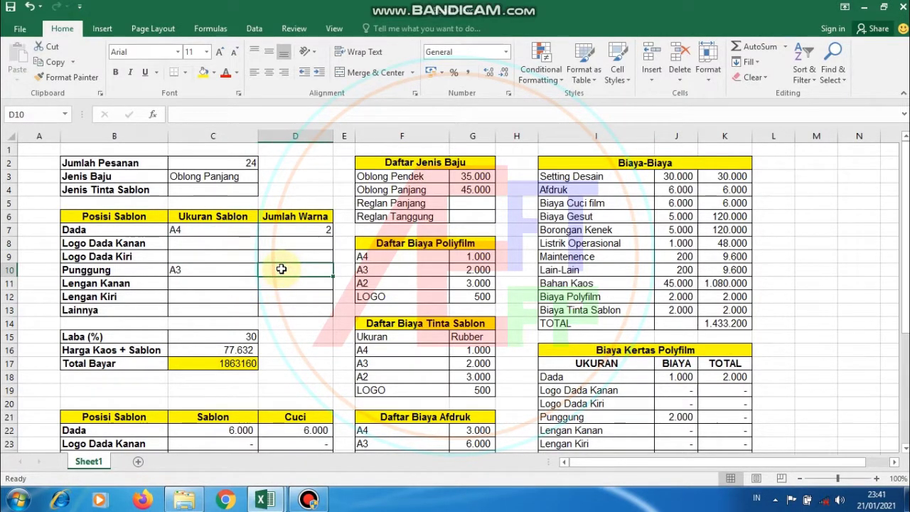
pyautogui.write('2')
pyautogui.press('Return')
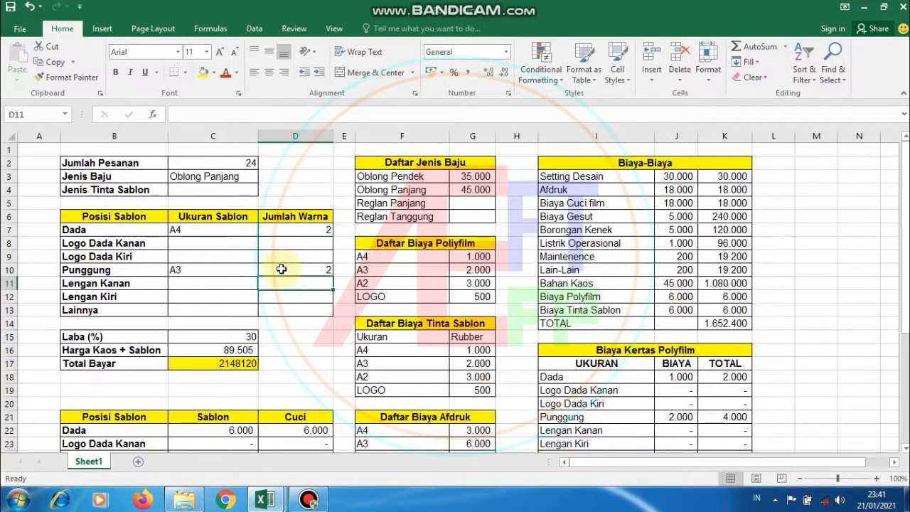
pyautogui.scroll(-1, 285, 256)
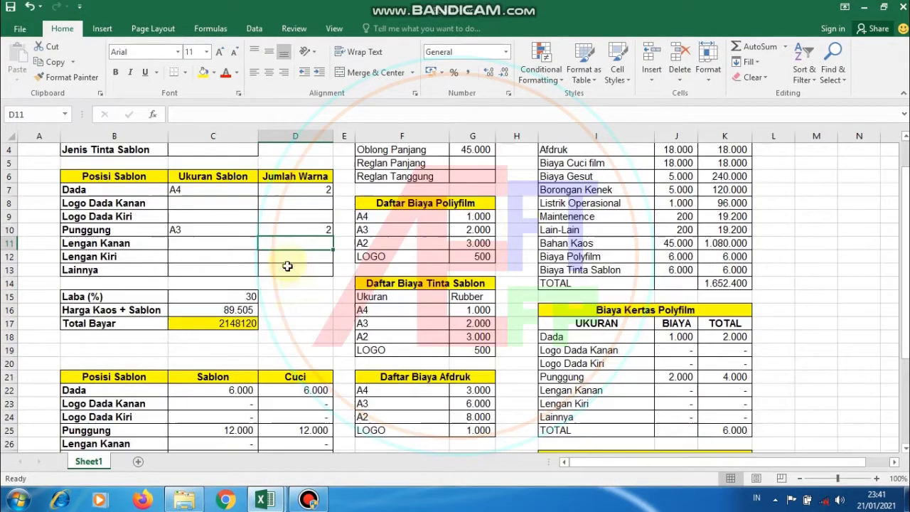
pyautogui.click(217, 310)
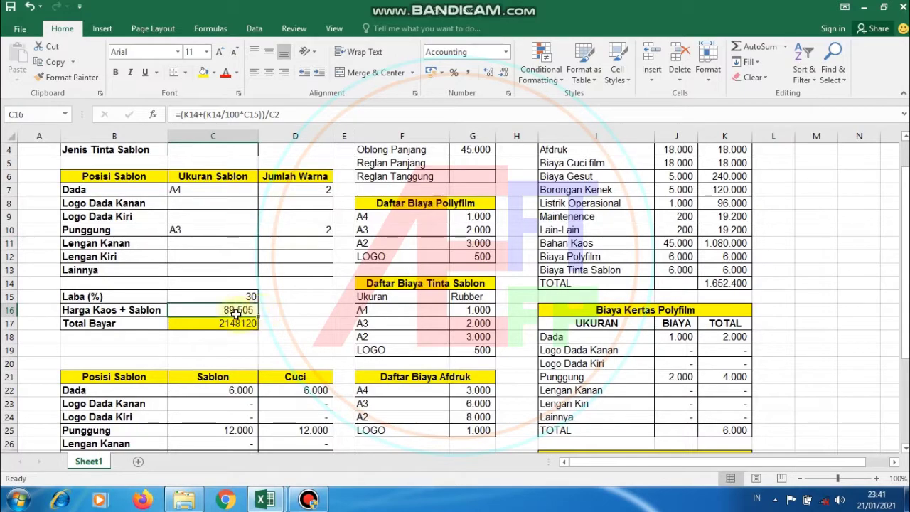
pyautogui.scroll(-2, 264, 312)
pyautogui.scroll(-3, 278, 322)
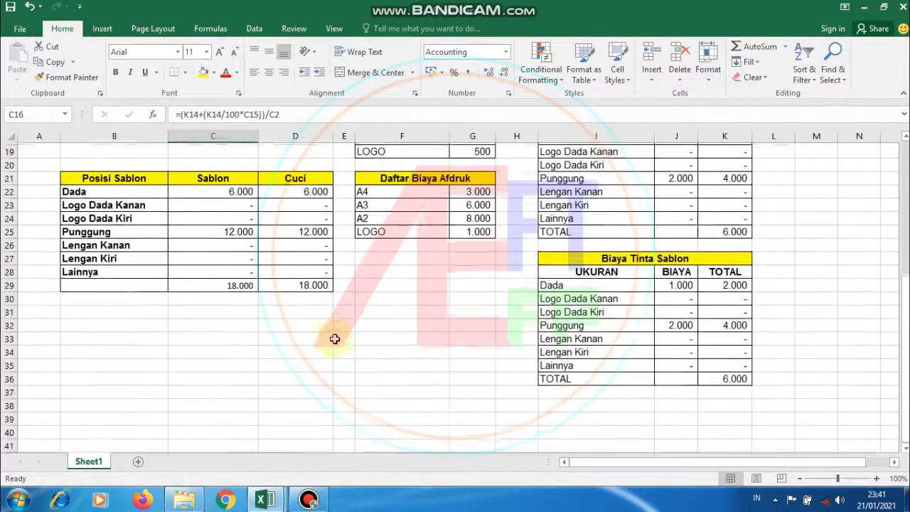
pyautogui.scroll(6, 424, 294)
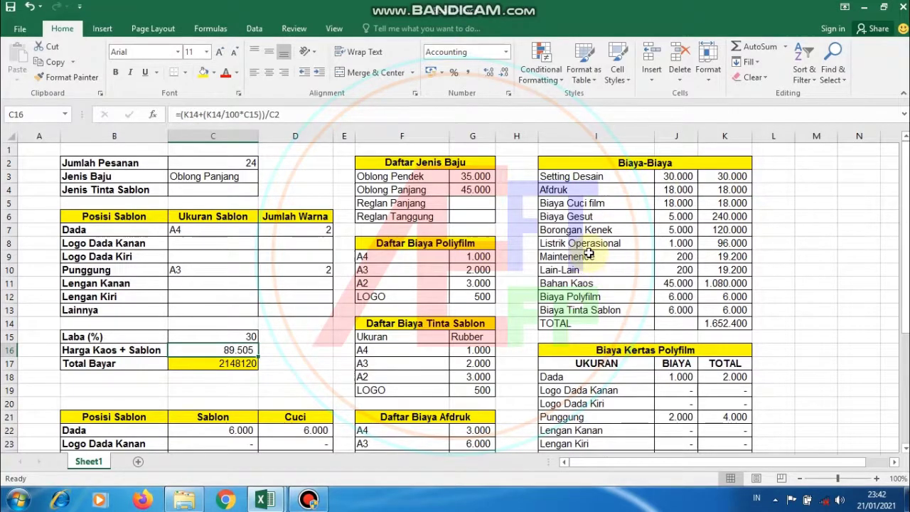
pyautogui.scroll(-4, 589, 274)
pyautogui.scroll(-1, 528, 361)
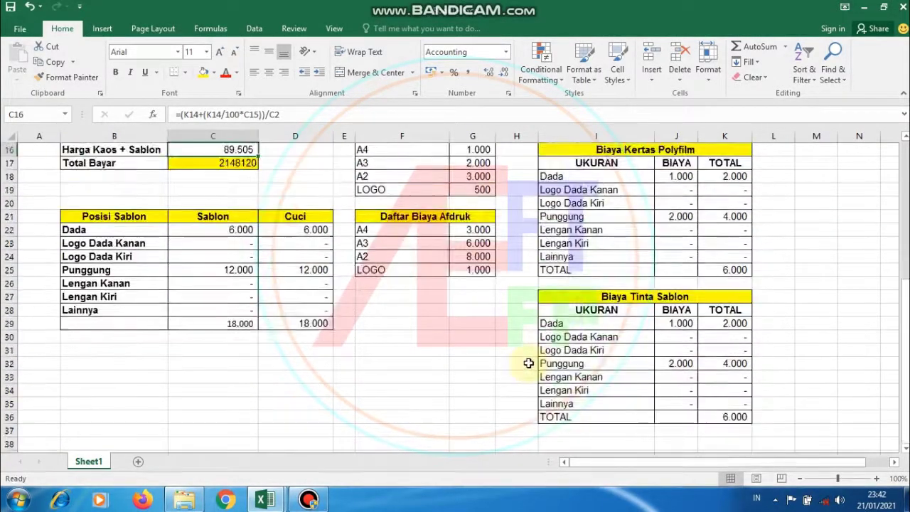
pyautogui.scroll(5, 512, 351)
pyautogui.scroll(-3, 424, 281)
pyautogui.scroll(3, 424, 280)
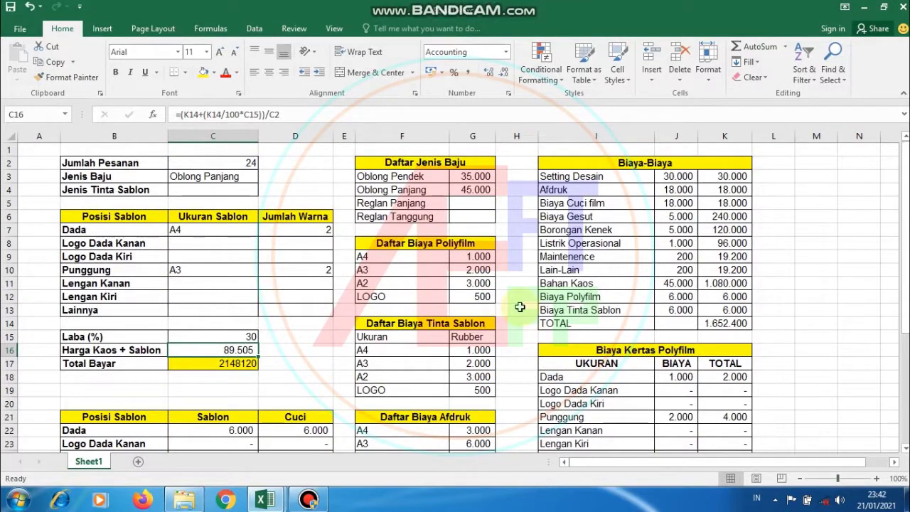
pyautogui.scroll(-1, 562, 270)
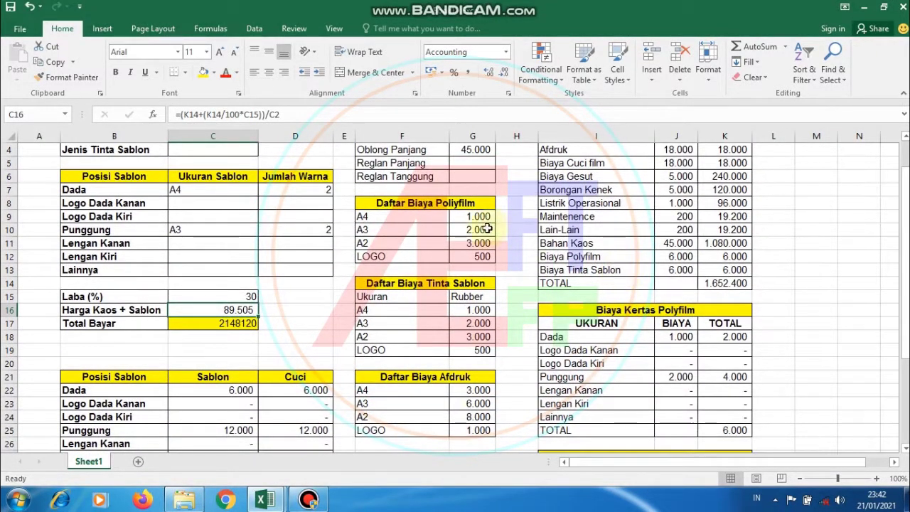
pyautogui.scroll(1, 476, 231)
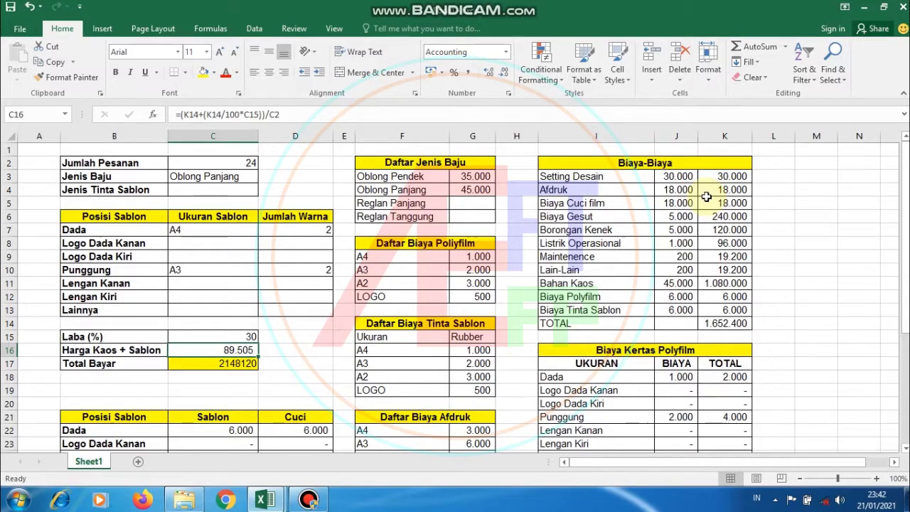
pyautogui.scroll(-2, 705, 197)
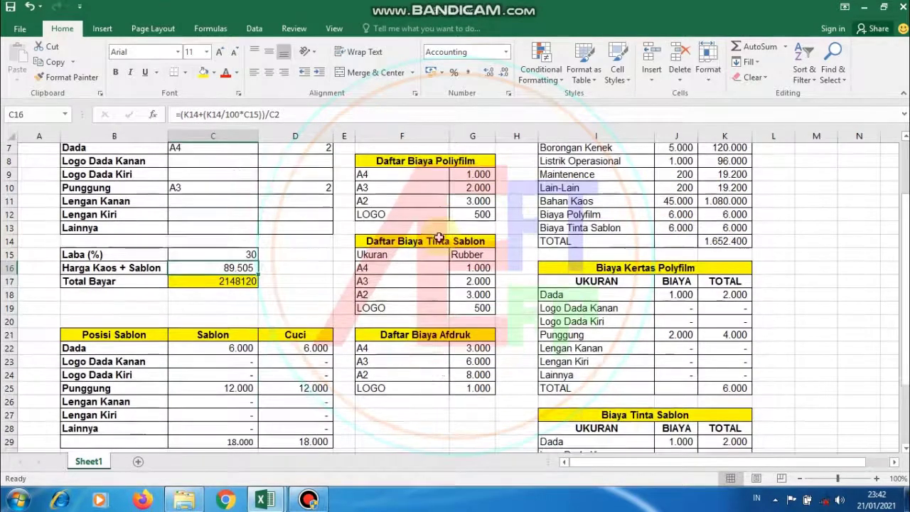
pyautogui.scroll(-4, 490, 237)
pyautogui.scroll(6, 426, 248)
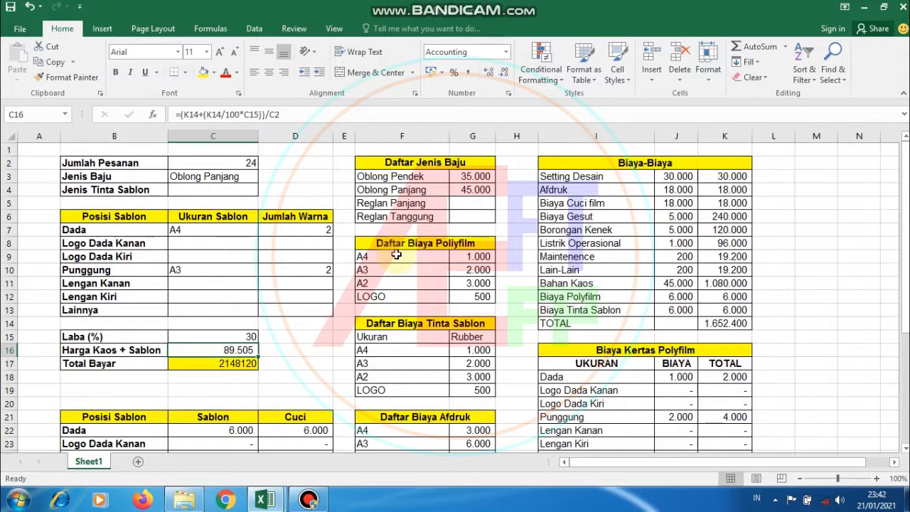